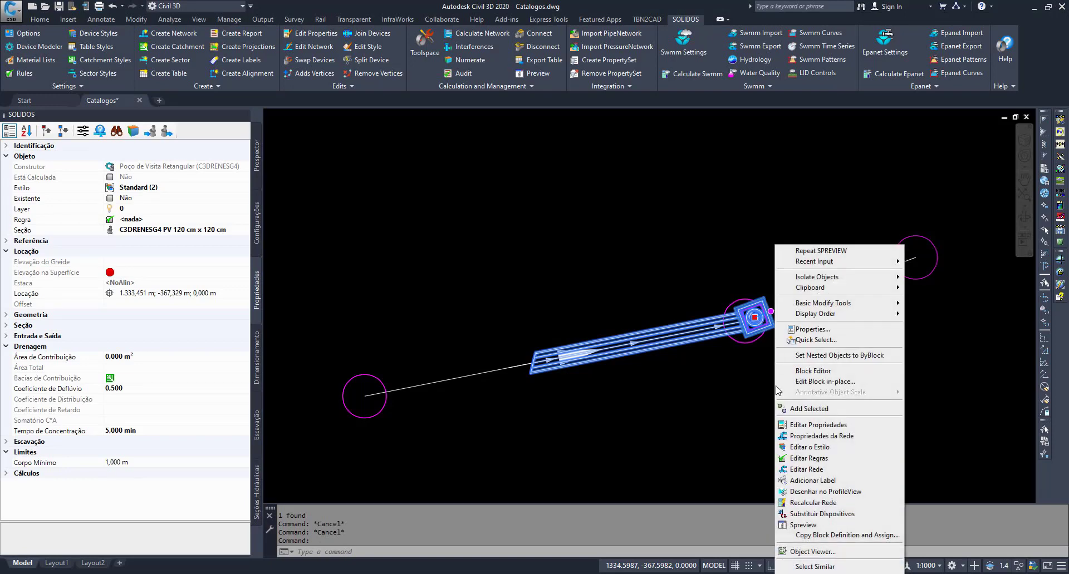
# - Preview the rectangular manhole in 3D, orbit around it to inspect the circular pipe opening, and close the preview
pyautogui.click(813, 526)
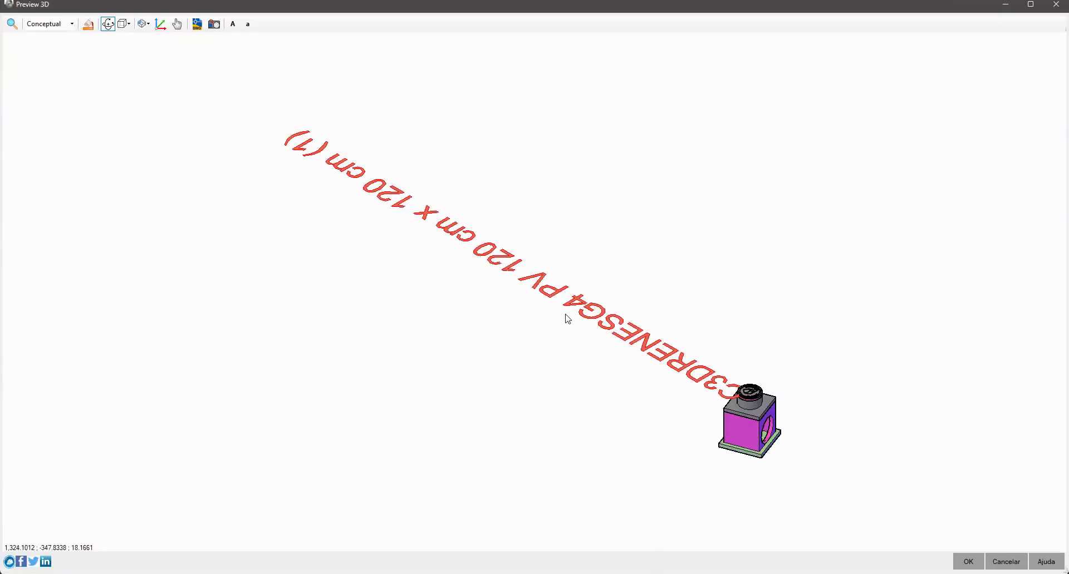
pyautogui.moveTo(643, 428); pyautogui.dragTo(556, 73)
pyautogui.scroll(3, 531, 399)
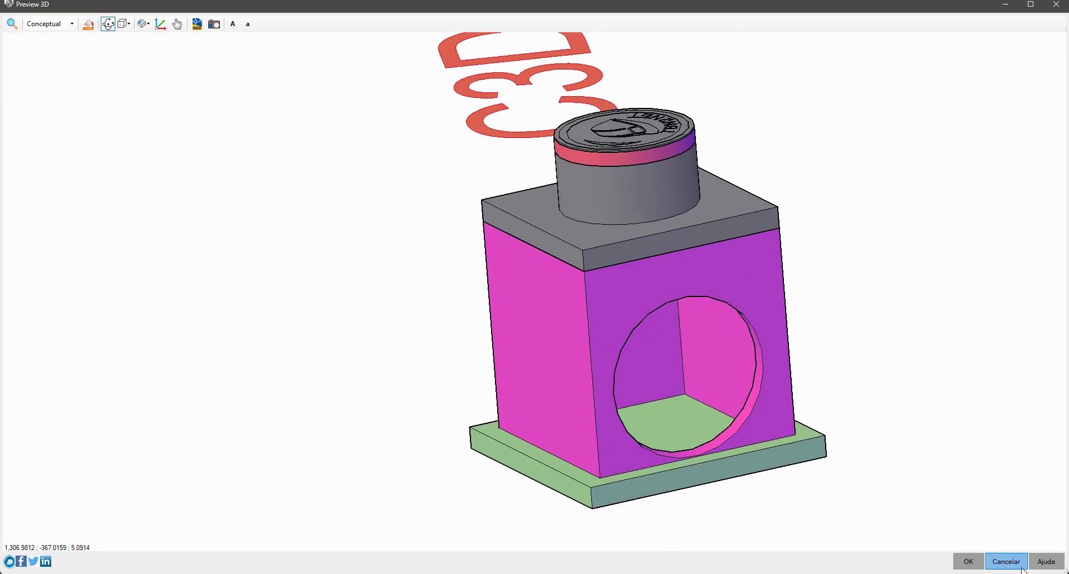
pyautogui.click(1006, 562)
pyautogui.press('Escape')
pyautogui.press('Escape')
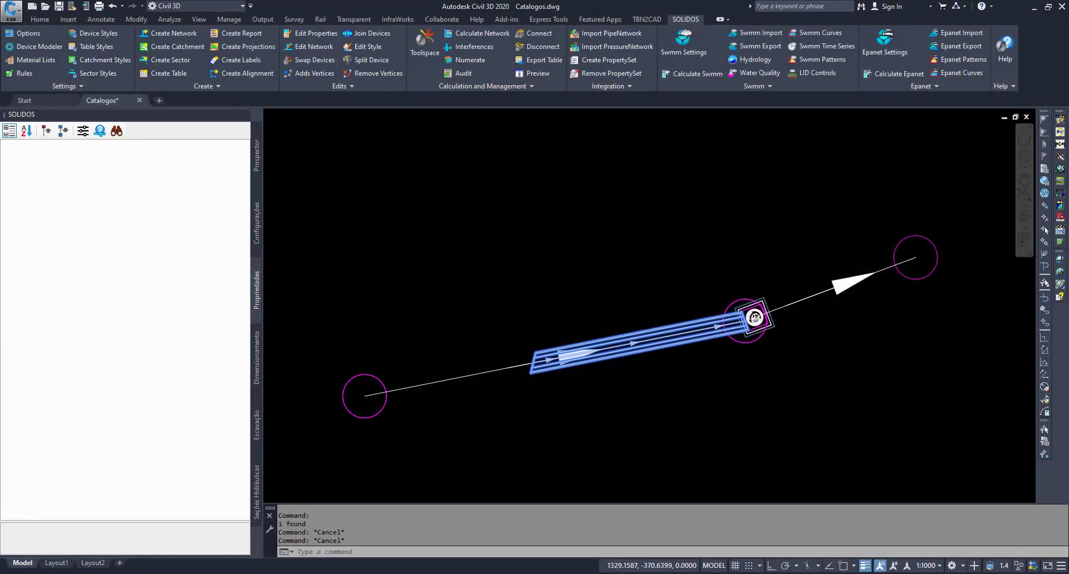
# - Examine the manhole and connected pipe in the profile view, comparing them with the plan drawing
pyautogui.scroll(-5, 680, 375)
pyautogui.moveTo(680, 269); pyautogui.dragTo(720, 358, button='middle')
pyautogui.scroll(2, 719, 326)
pyautogui.scroll(3, 710, 295)
pyautogui.moveTo(767, 401); pyautogui.dragTo(746, 240, button='middle')
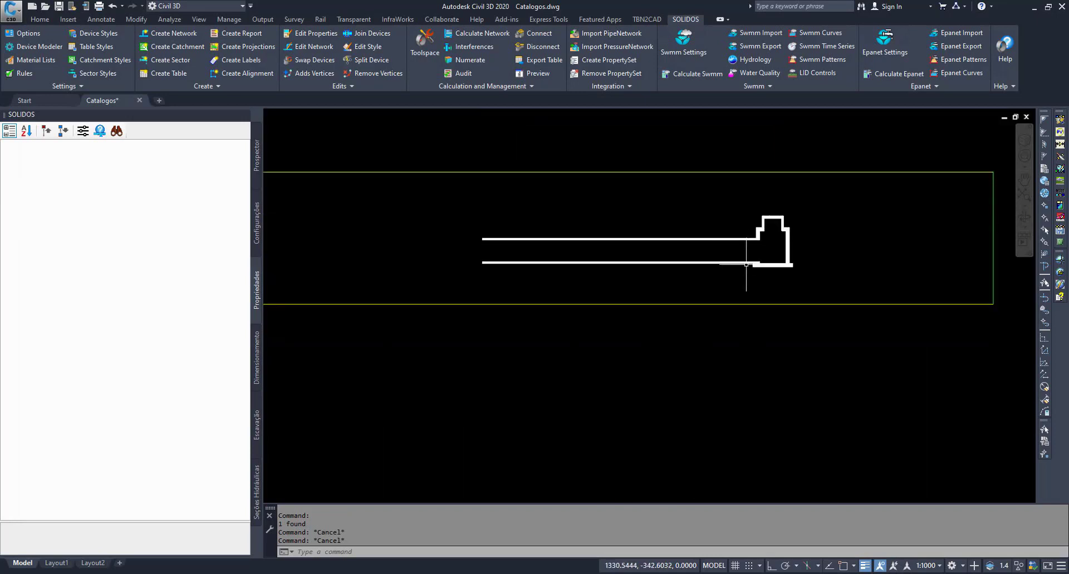
pyautogui.moveTo(758, 277); pyautogui.dragTo(754, 300, button='middle')
pyautogui.click(784, 285)
pyautogui.scroll(2, 835, 228)
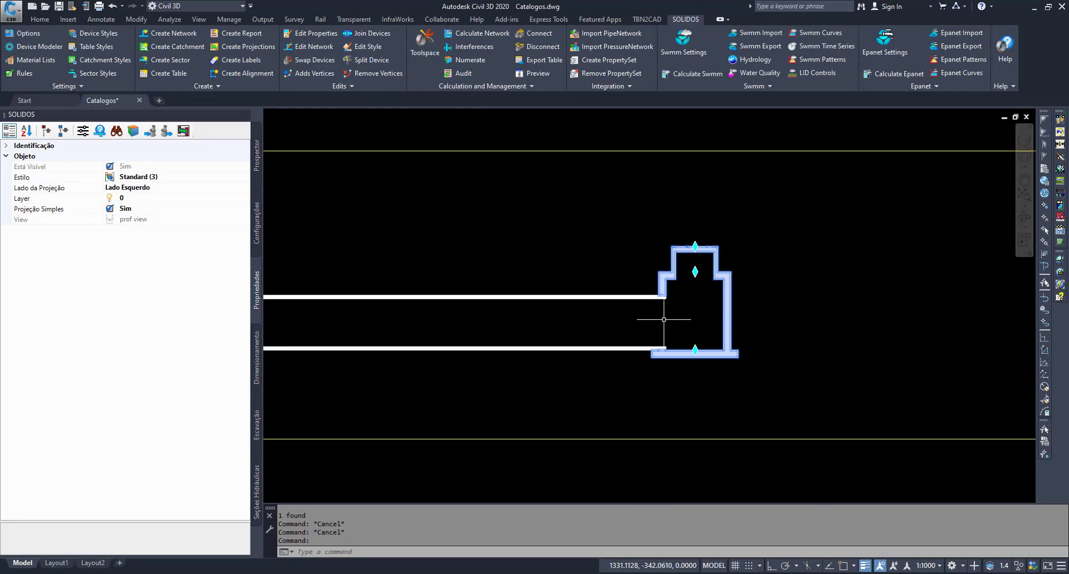
pyautogui.scroll(2, 663, 319)
pyautogui.scroll(-6, 660, 306)
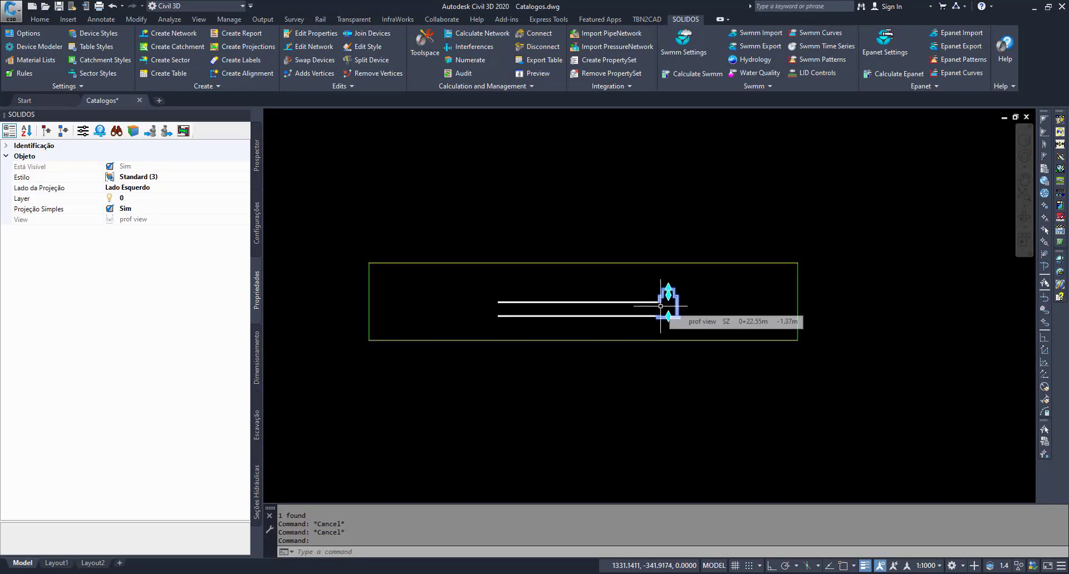
pyautogui.scroll(-5, 661, 306)
pyautogui.scroll(5, 673, 430)
pyautogui.scroll(1, 673, 430)
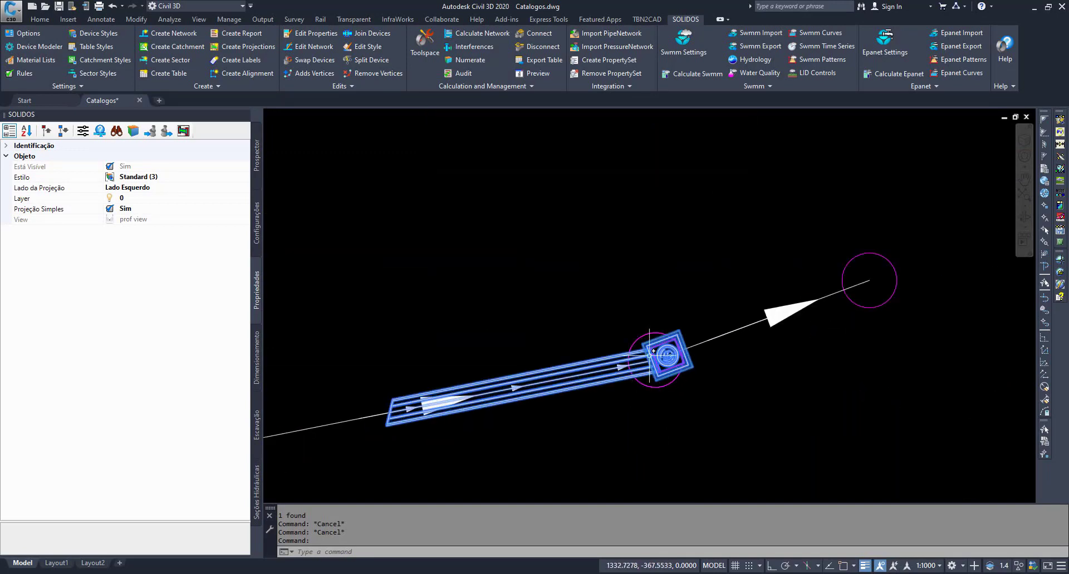
pyautogui.scroll(-3, 652, 367)
pyautogui.moveTo(668, 318); pyautogui.dragTo(685, 342, button='middle')
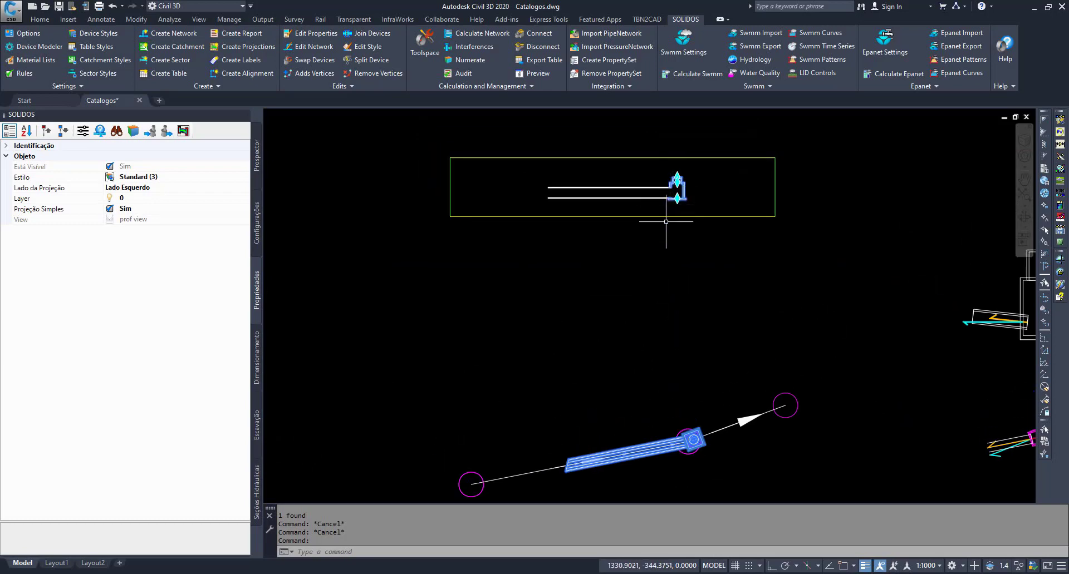
pyautogui.press('Escape')
pyautogui.press('Escape')
# - Inspect the circular pipe's angled end cut where it meets the manhole wall in plan
pyautogui.scroll(3, 668, 442)
pyautogui.scroll(-3, 573, 350)
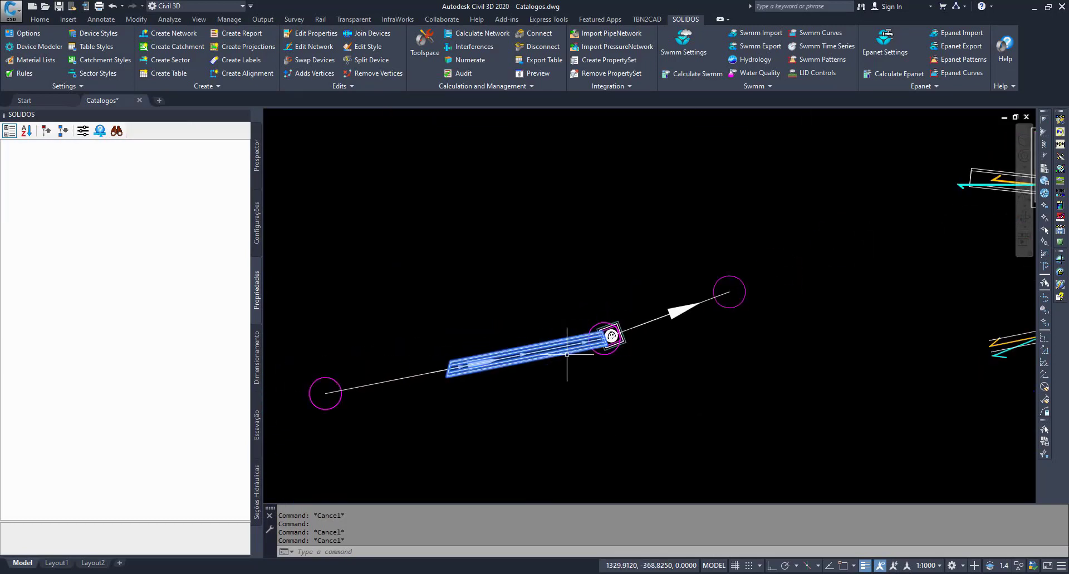
pyautogui.scroll(5, 617, 322)
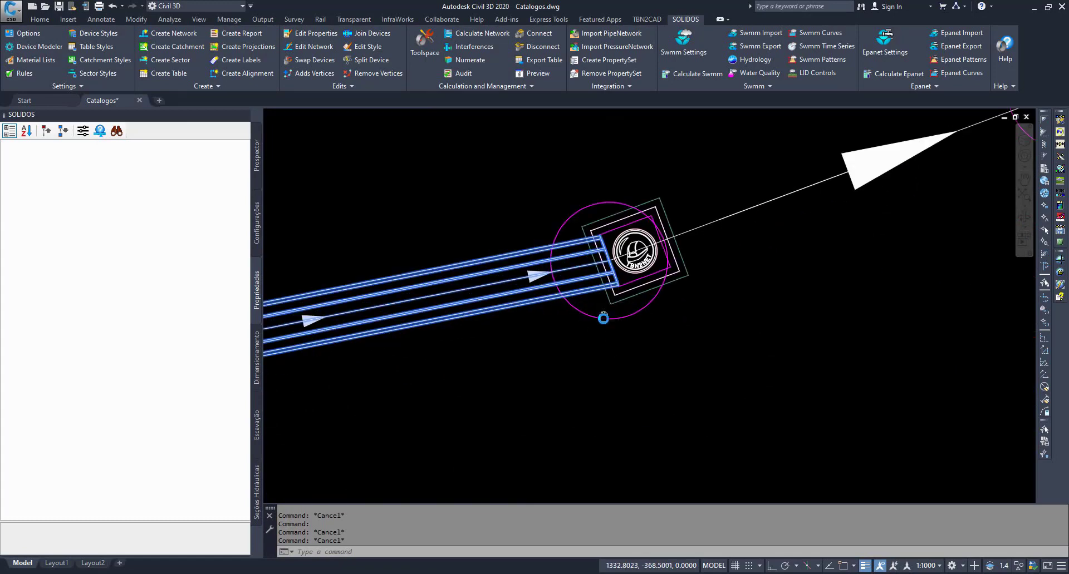
pyautogui.click(590, 319)
pyautogui.moveTo(591, 333); pyautogui.dragTo(581, 363, button='middle')
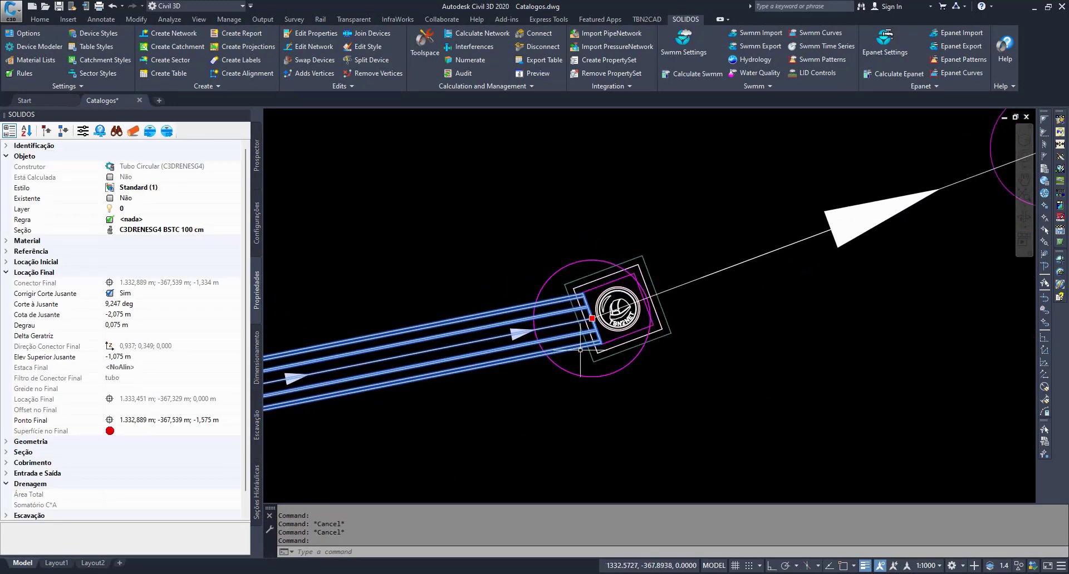
pyautogui.press('Escape')
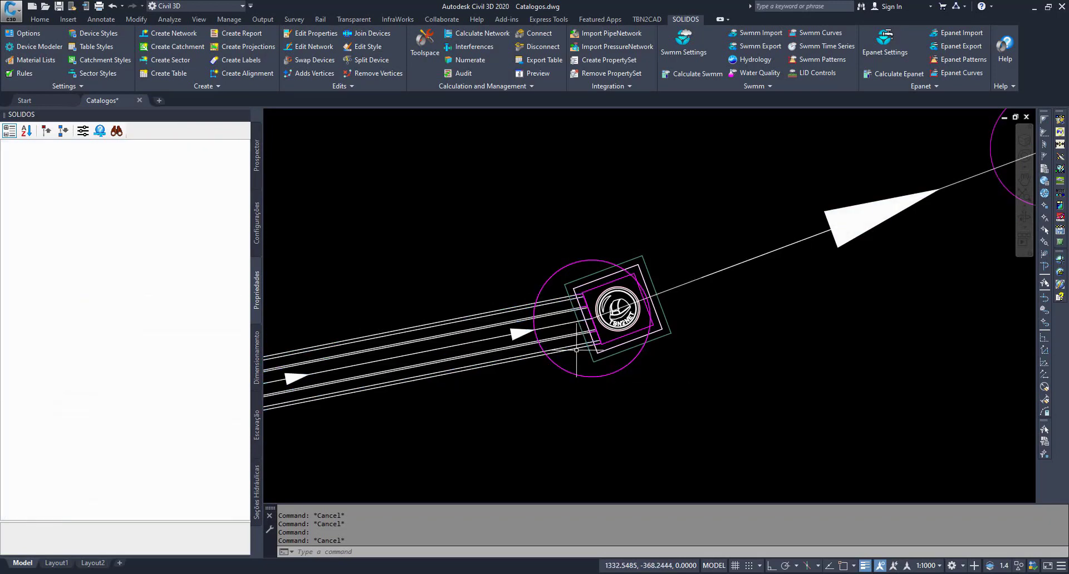
pyautogui.click(576, 350)
pyautogui.press('Escape')
pyautogui.click(576, 350)
pyautogui.scroll(4, 578, 341)
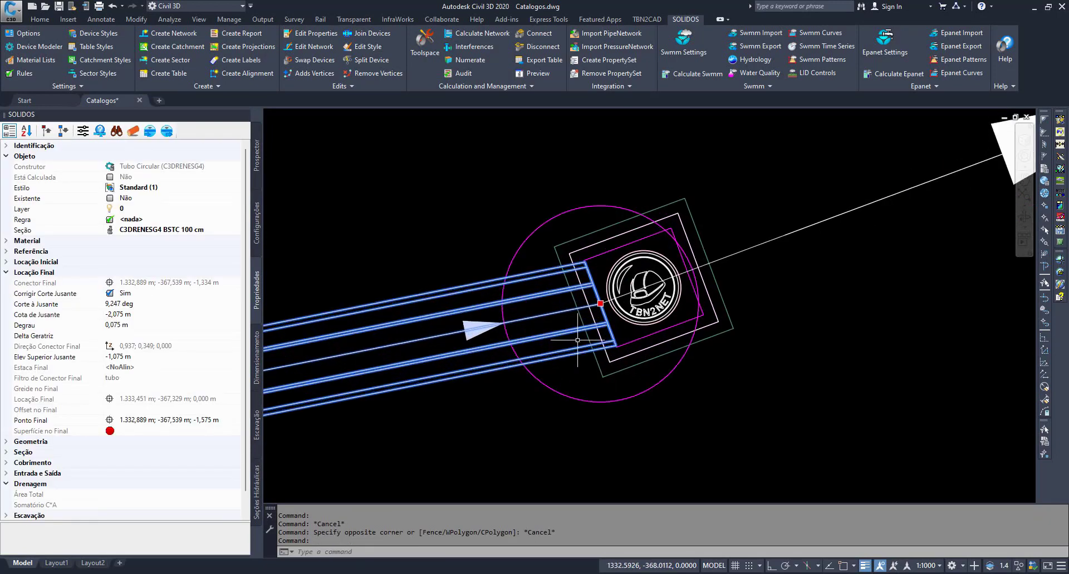
pyautogui.scroll(-6, 524, 315)
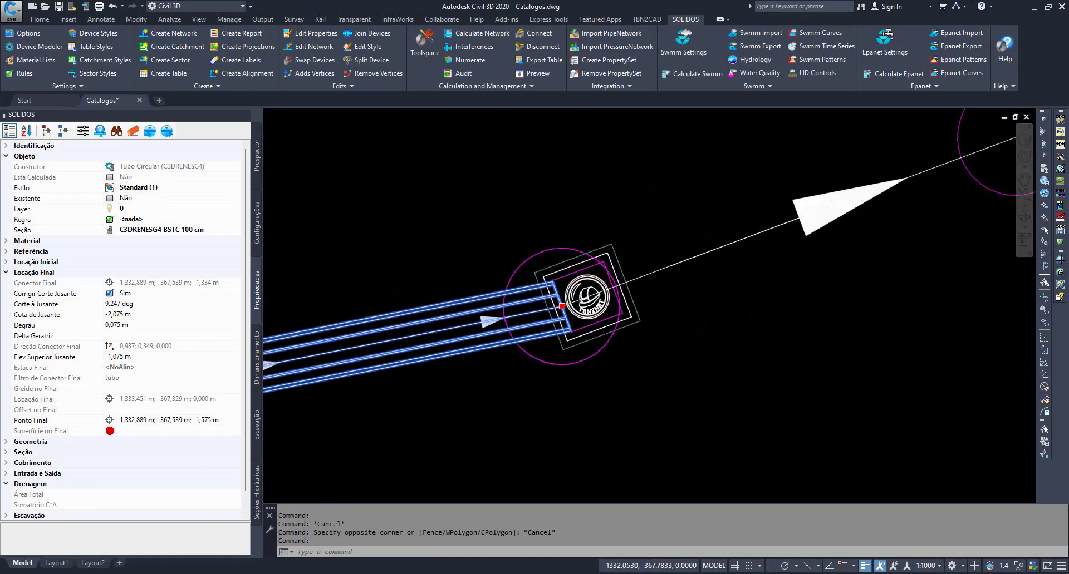
pyautogui.press('Escape')
pyautogui.press('Escape')
# - Examine the white pipe outline's end corners against the magenta manhole walls in the schematic plan sketch
pyautogui.scroll(-7, 389, 305)
pyautogui.scroll(8, 610, 307)
pyautogui.scroll(6, 655, 306)
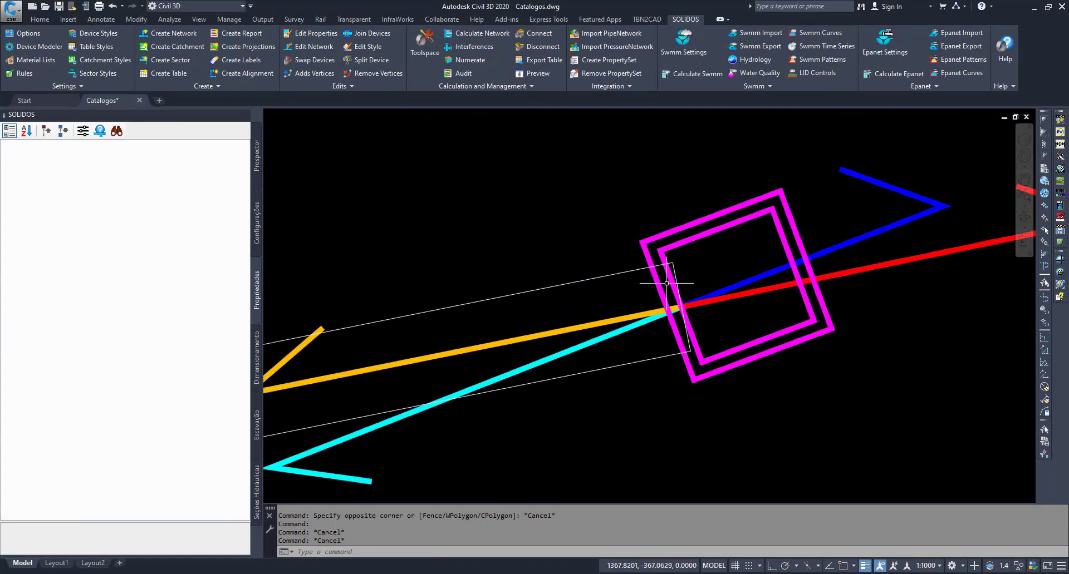
pyautogui.click(632, 271)
pyautogui.scroll(4, 676, 267)
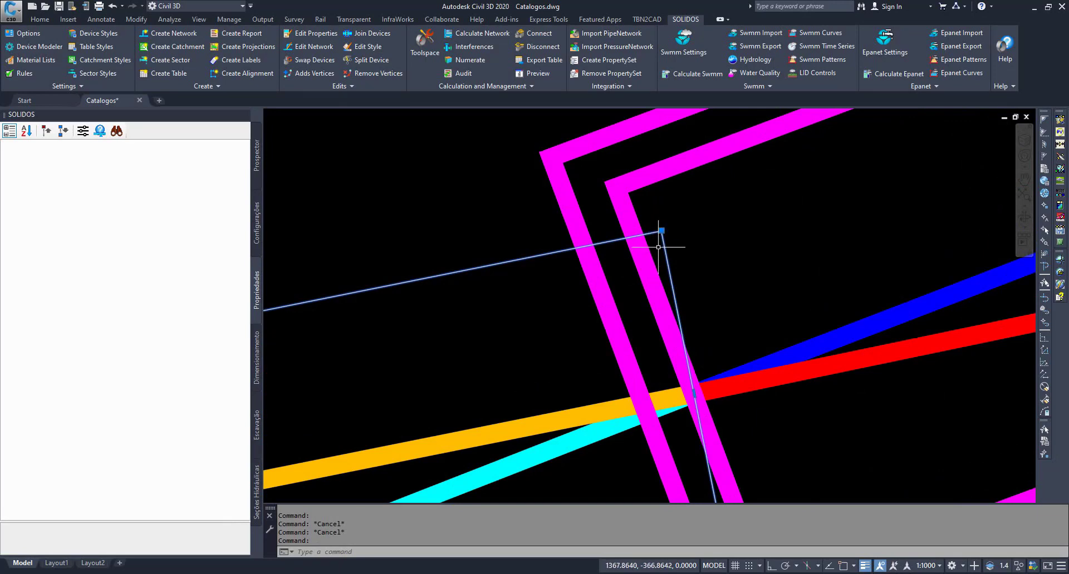
pyautogui.scroll(-3, 658, 246)
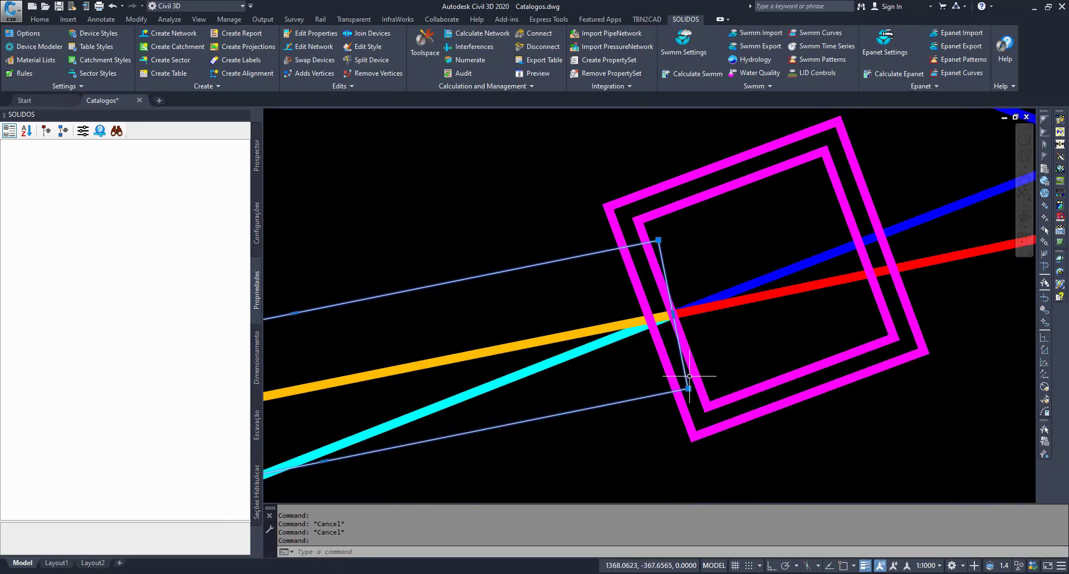
pyautogui.press('Escape')
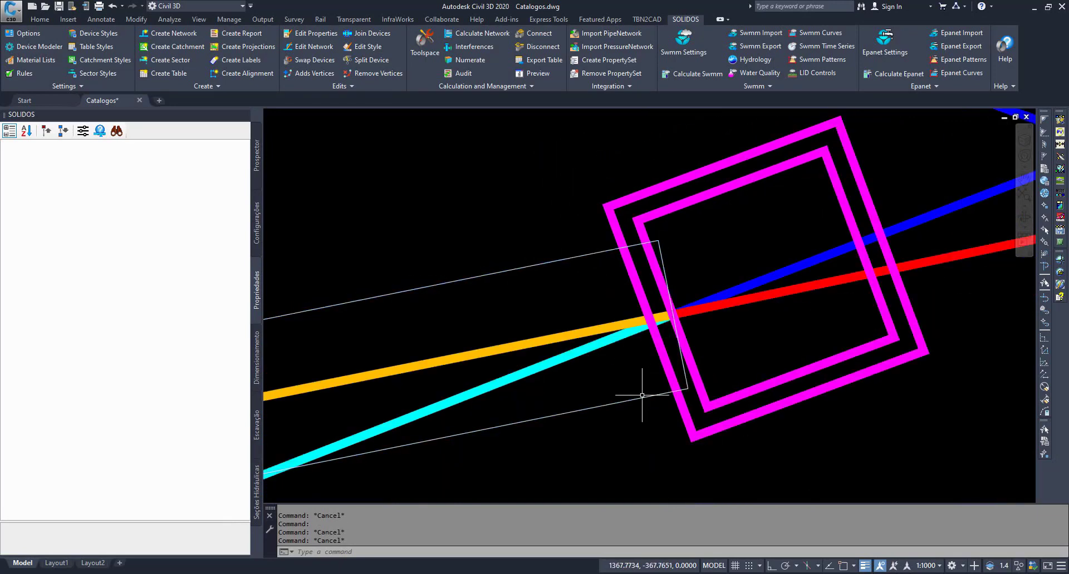
pyautogui.click(642, 397)
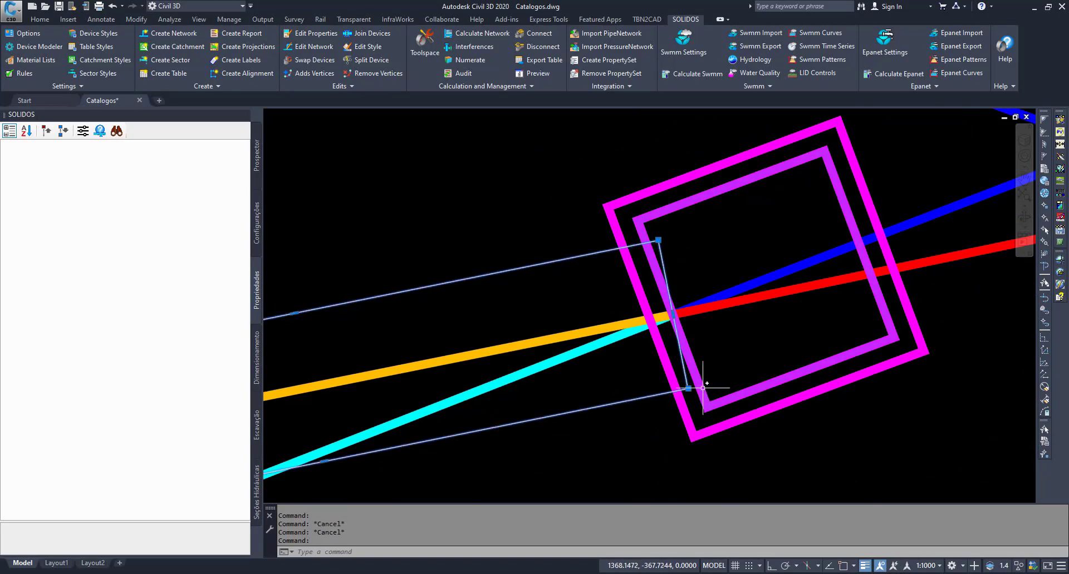
pyautogui.press('Escape')
pyautogui.press('Escape')
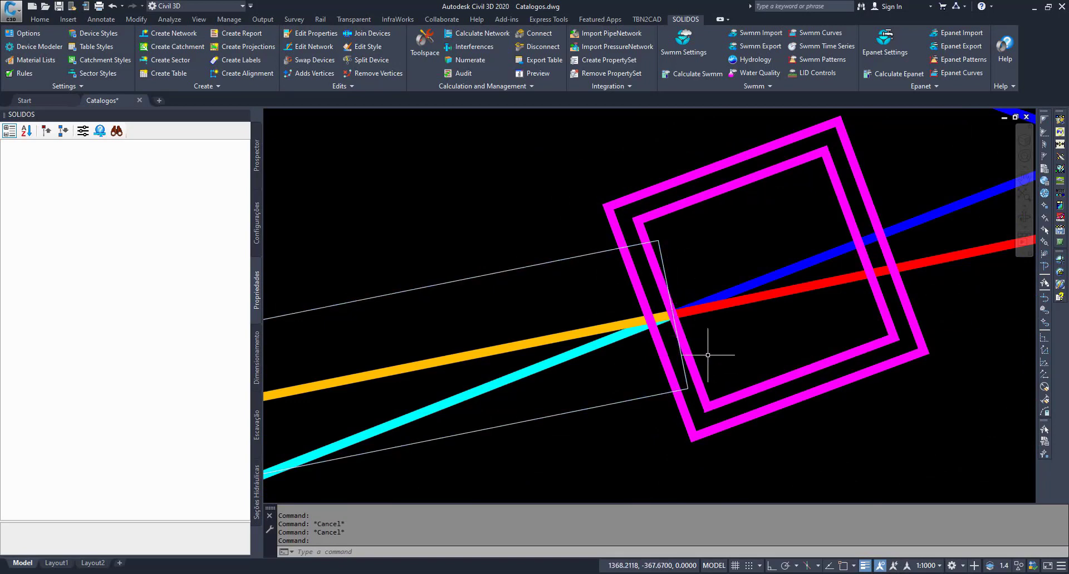
pyautogui.scroll(-5, 678, 350)
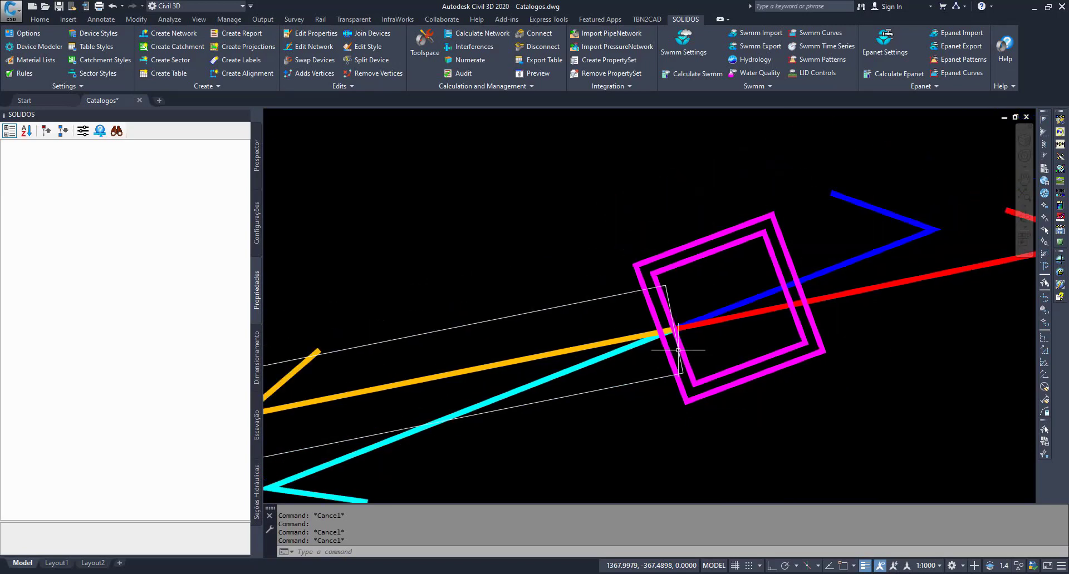
# - Return to the modelled network and check the circular pipe's end against the manhole wall and its Locação Final properties
pyautogui.scroll(-6, 754, 348)
pyautogui.moveTo(616, 363)
pyautogui.mouseDown(button='middle')
pyautogui.moveTo(727, 392)
pyautogui.moveTo(809, 369)
pyautogui.mouseUp(button='middle')
pyautogui.moveTo(361, 370); pyautogui.dragTo(654, 356, button='middle')
pyautogui.scroll(5, 639, 364)
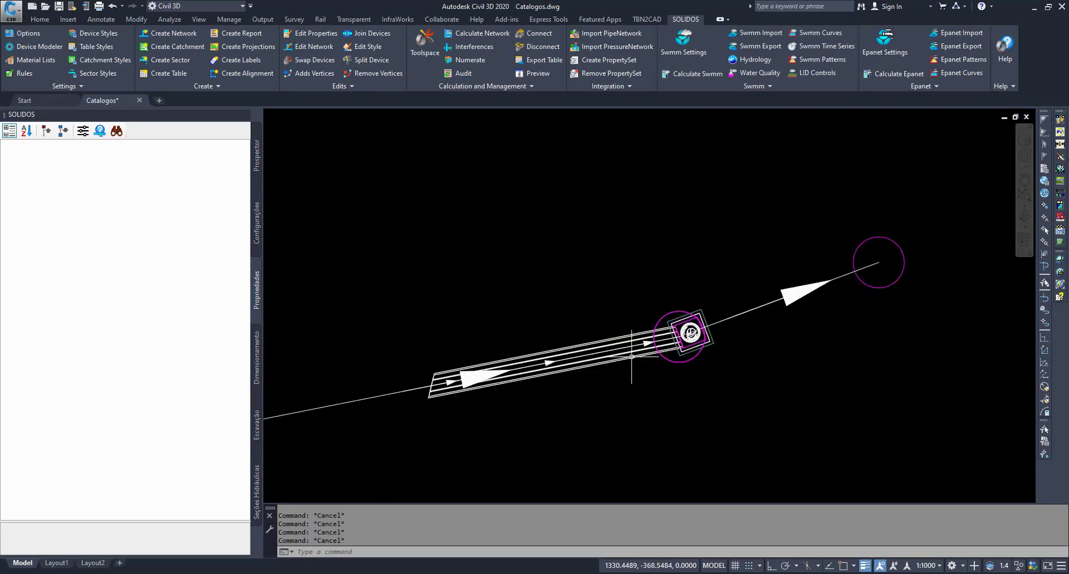
pyautogui.click(643, 355)
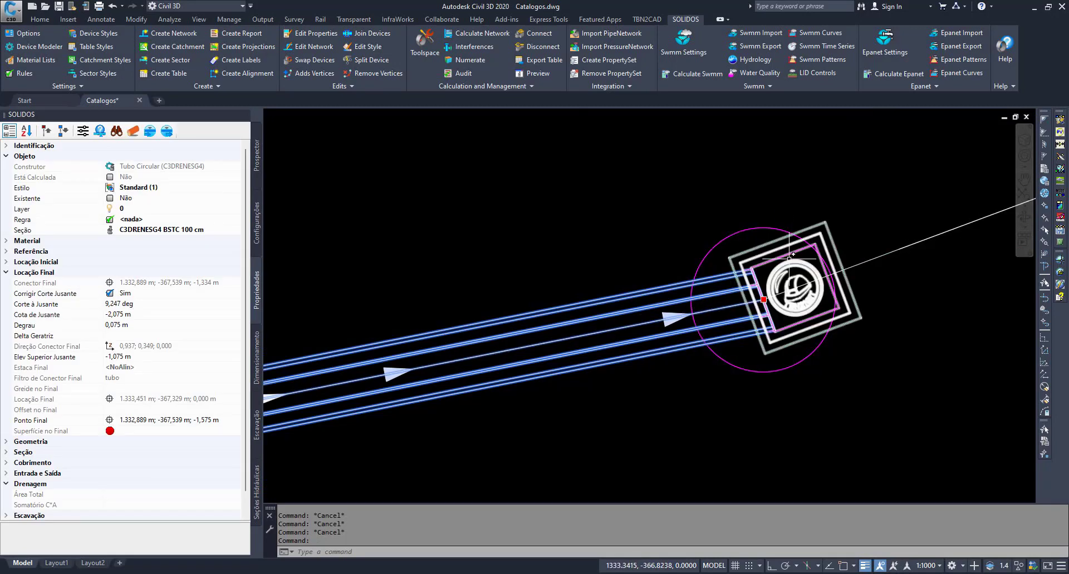
pyautogui.press('Escape')
pyautogui.press('Escape')
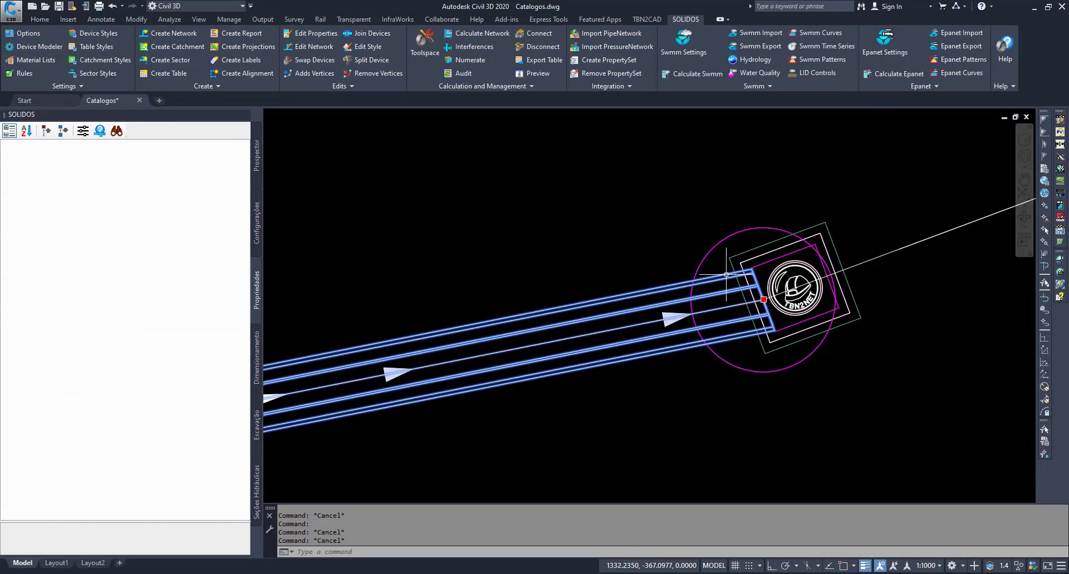
pyautogui.click(664, 313)
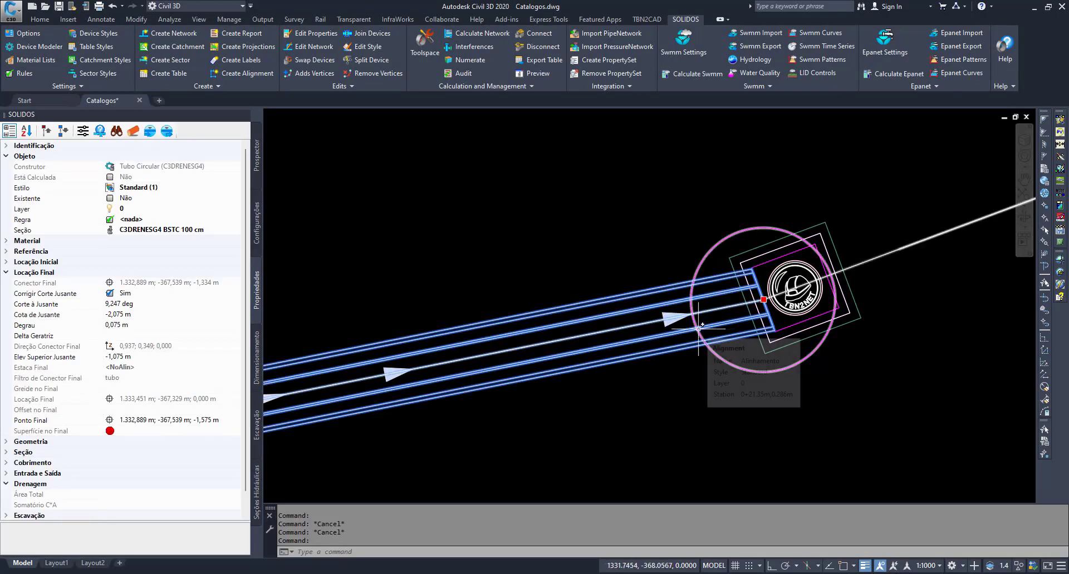
pyautogui.press('Escape')
pyautogui.press('Escape')
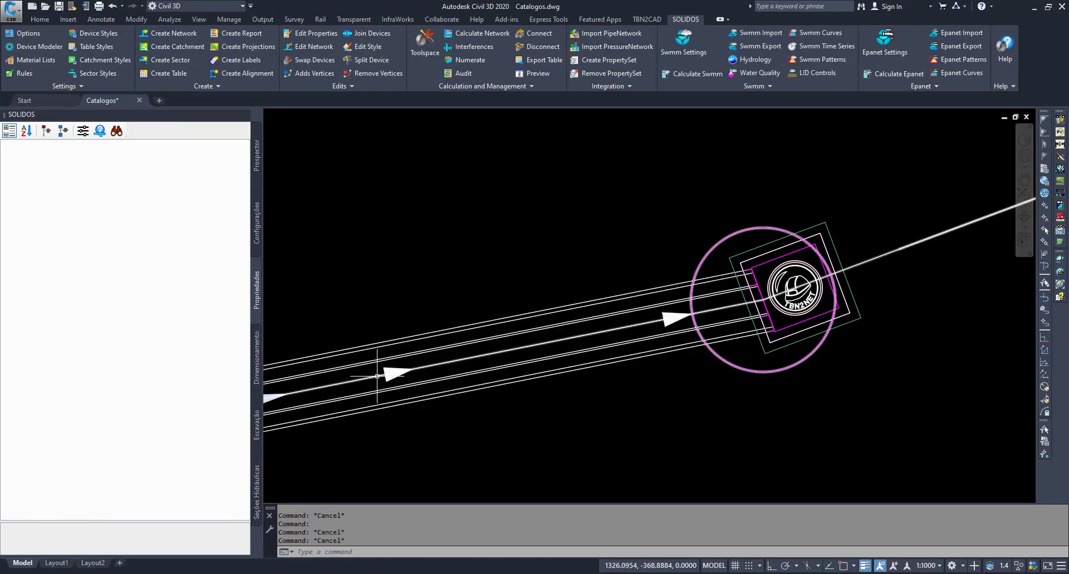
# - Collapse the circular pipe's property categories and check its Saída device under Entrada e Saída
pyautogui.click(753, 289)
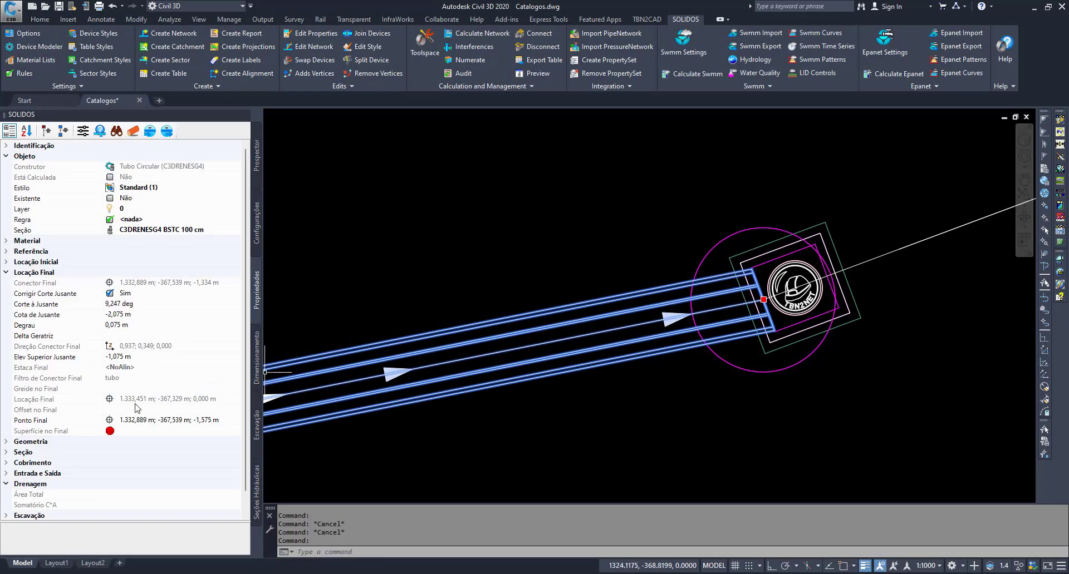
pyautogui.click(47, 131)
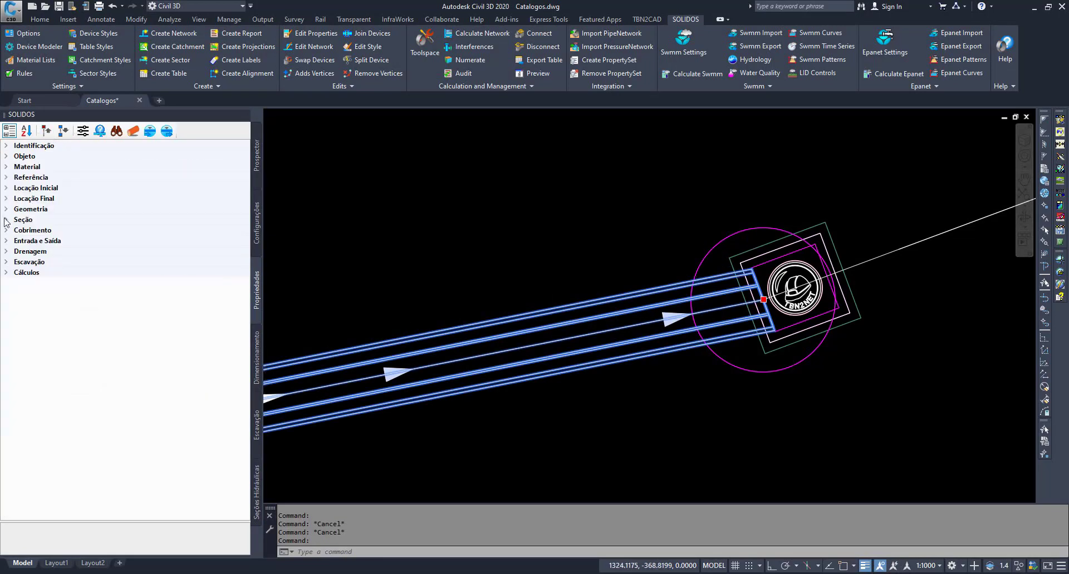
pyautogui.click(5, 241)
pyautogui.click(35, 274)
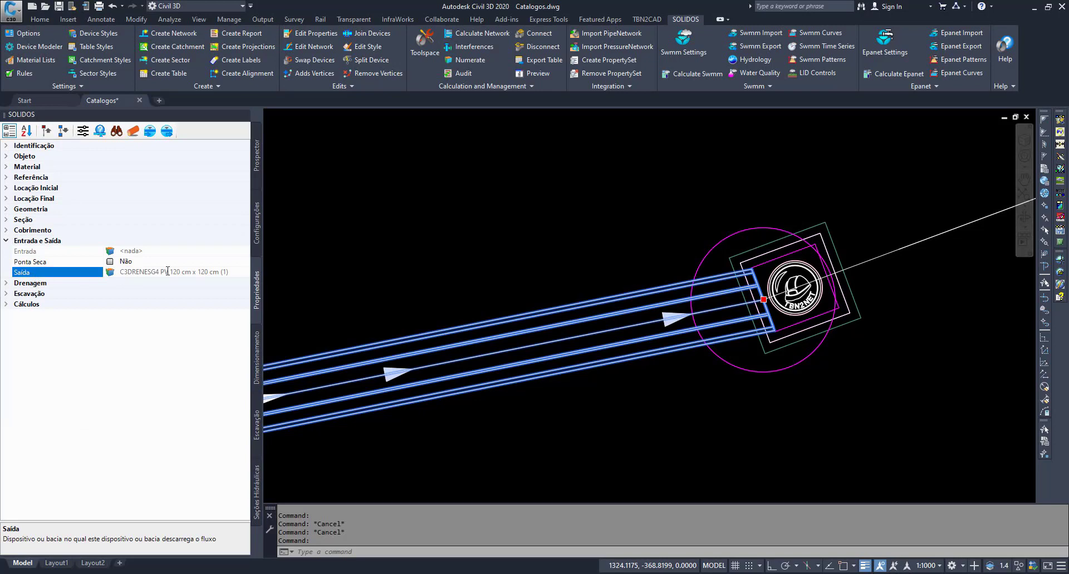
pyautogui.press('Escape')
pyautogui.press('Escape')
pyautogui.click(782, 273)
pyautogui.press('Escape')
pyautogui.press('Escape')
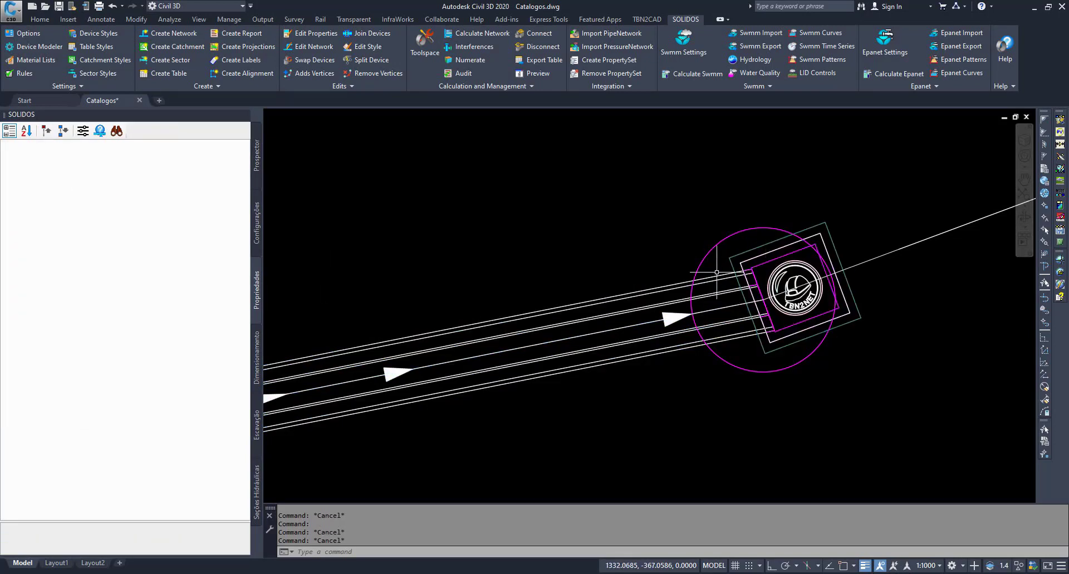
pyautogui.click(717, 272)
pyautogui.press('Escape')
# - Examine the red direction arrow running from the pipe connection through the manhole in the schematic plan sketch
pyautogui.scroll(-8, 618, 327)
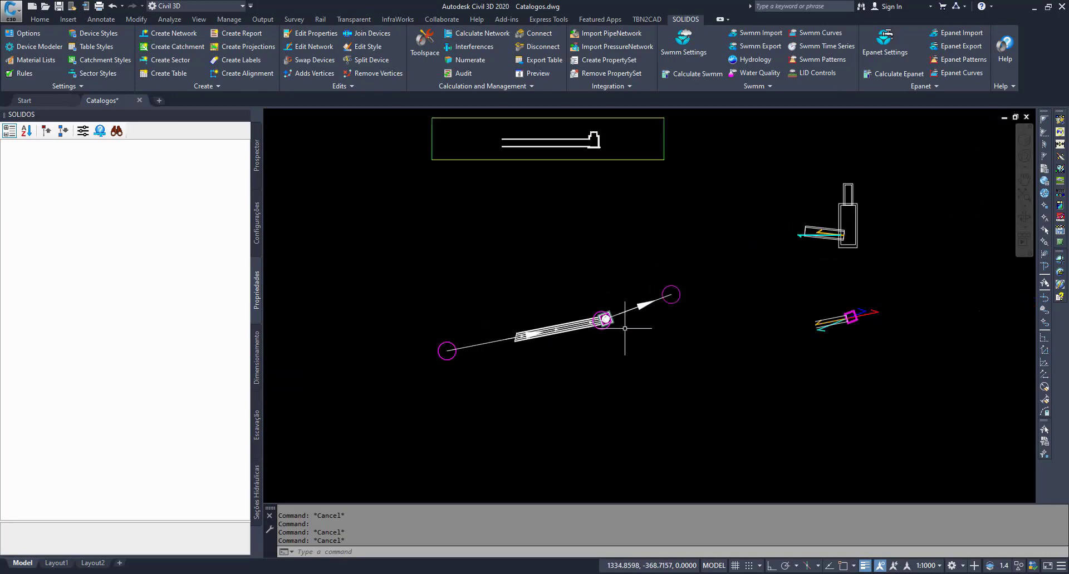
pyautogui.scroll(7, 827, 340)
pyautogui.moveTo(876, 307); pyautogui.dragTo(606, 392, button='middle')
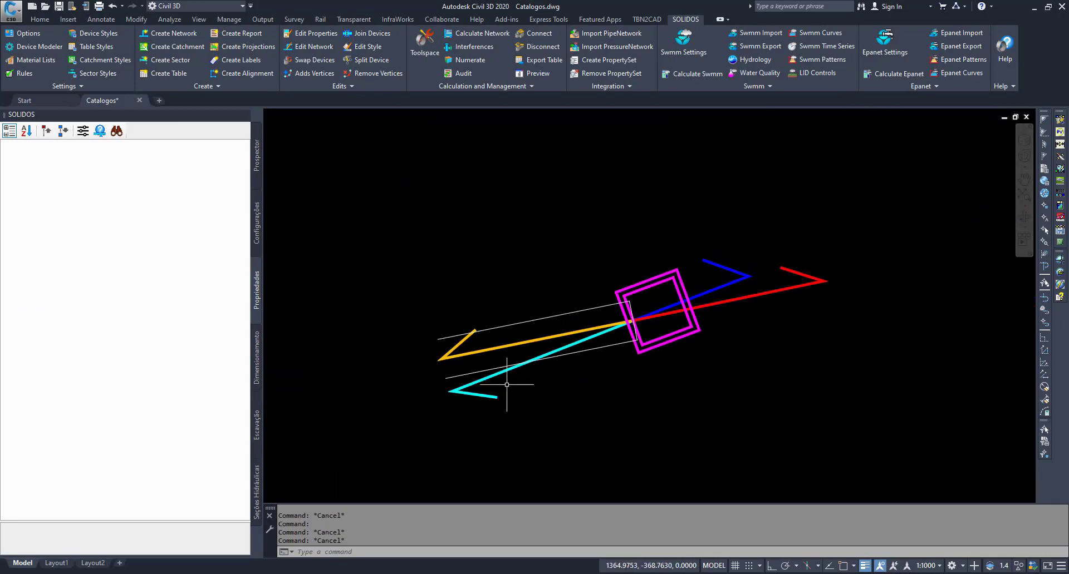
pyautogui.press('Escape')
pyautogui.click(738, 301)
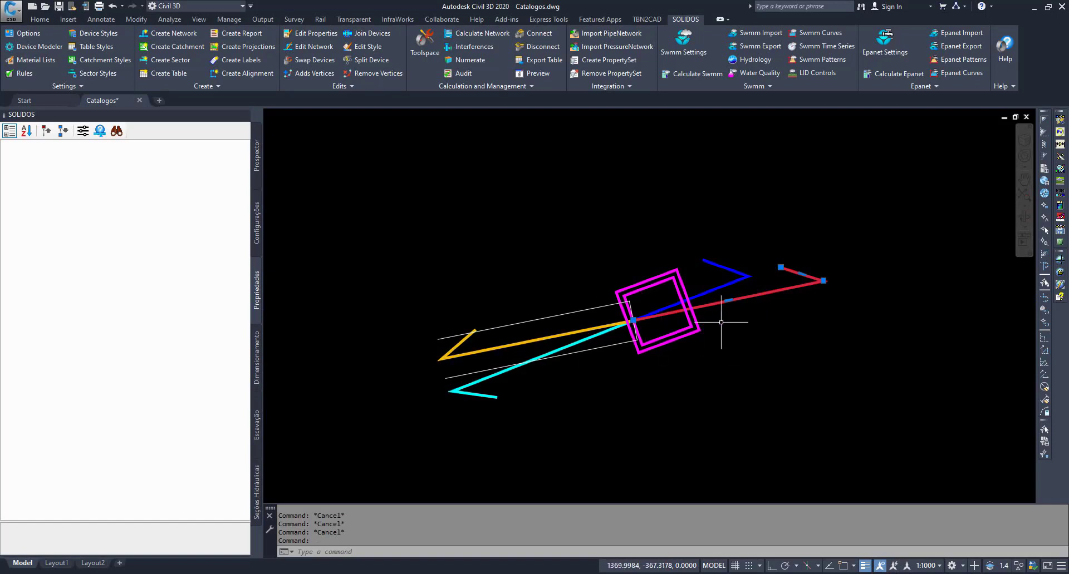
pyautogui.moveTo(824, 281)
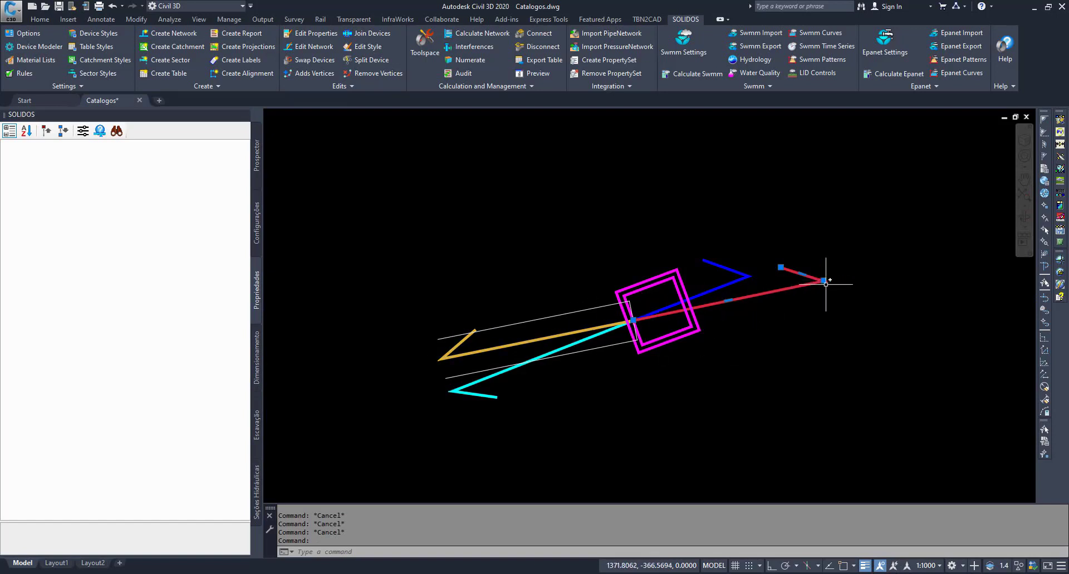
pyautogui.press('Escape')
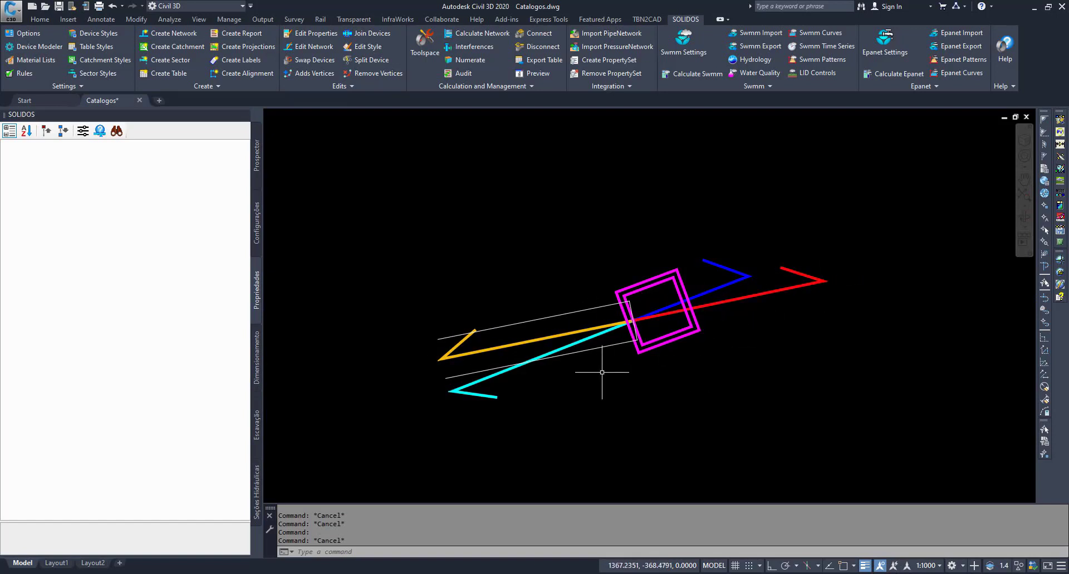
# - Examine the blue direction arrow running from the pipe connection through the magenta manhole in the schematic plan sketch
pyautogui.scroll(3, 627, 350)
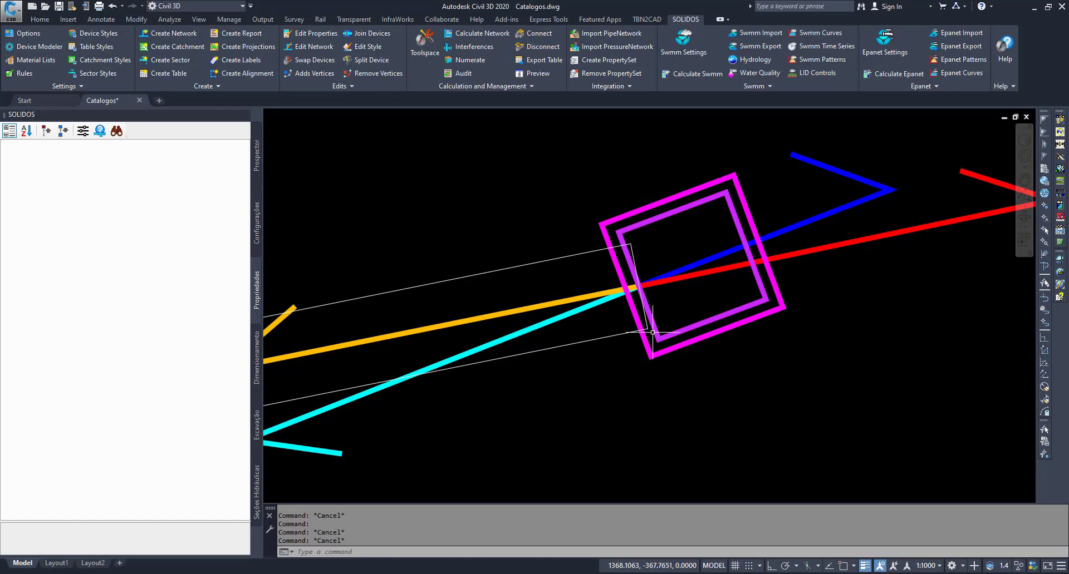
pyautogui.click(697, 261)
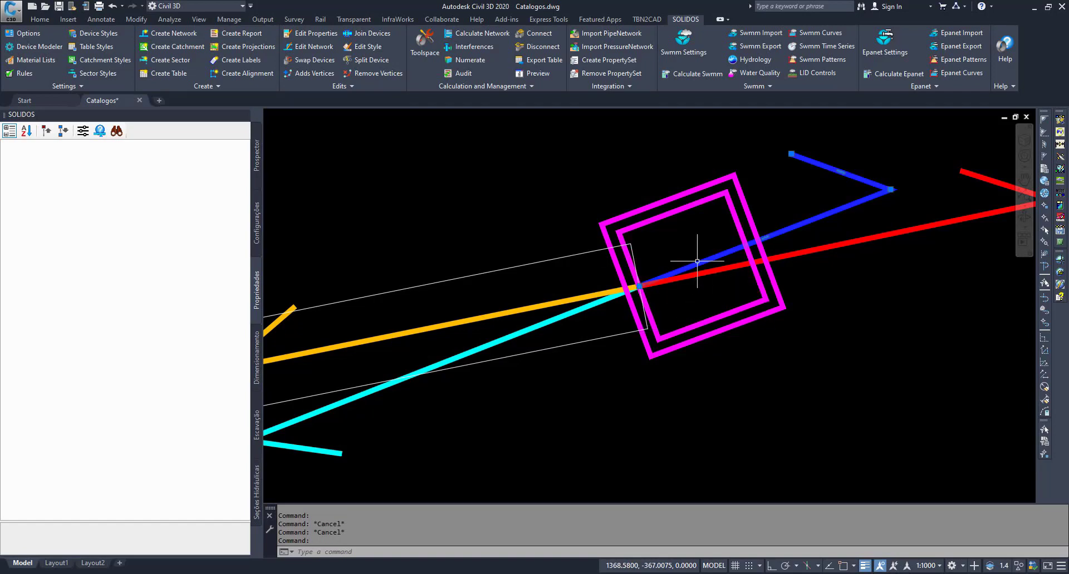
pyautogui.scroll(-3, 697, 261)
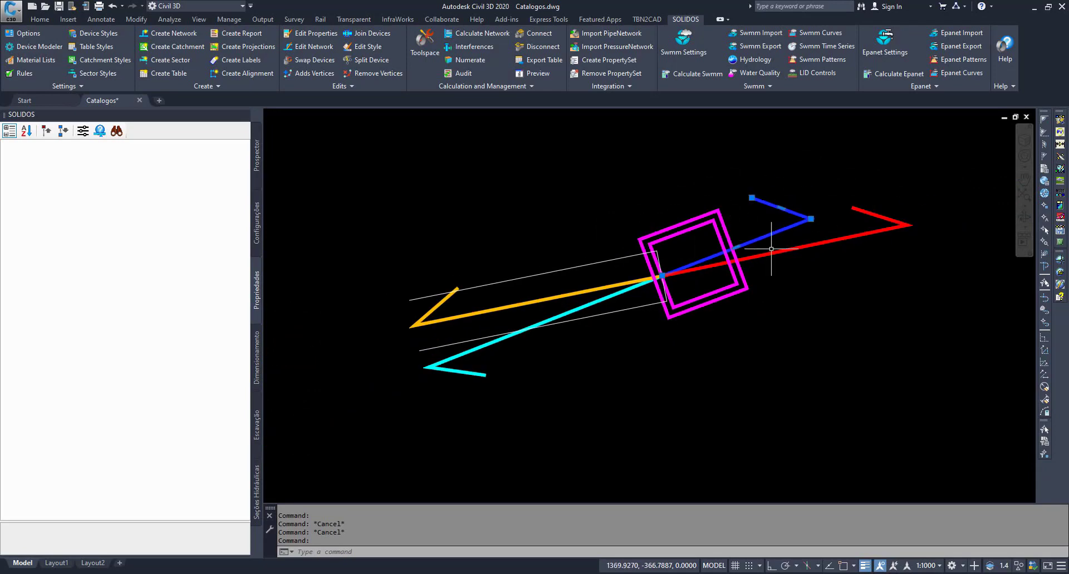
pyautogui.scroll(-3, 770, 253)
pyautogui.moveTo(753, 215)
pyautogui.mouseDown(button='middle')
pyautogui.moveTo(805, 285)
pyautogui.moveTo(793, 340)
pyautogui.moveTo(802, 395)
pyautogui.mouseUp(button='middle')
pyautogui.scroll(-4, 785, 326)
pyautogui.scroll(1, 801, 394)
pyautogui.press('Escape')
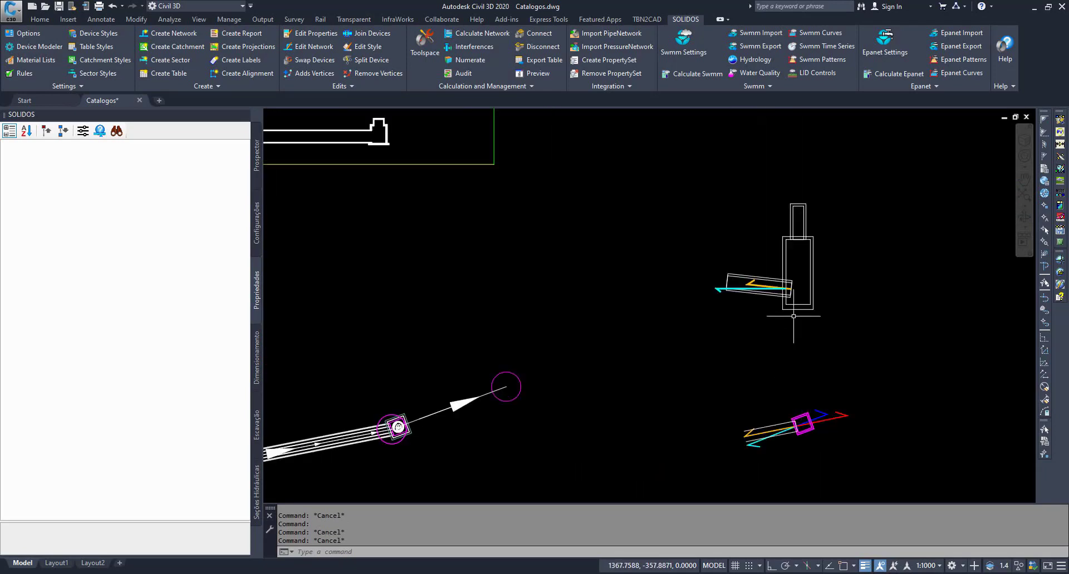
# - Examine the sloped pipe outline entering the manhole in the schematic profile sketch
pyautogui.scroll(5, 790, 262)
pyautogui.click(608, 306)
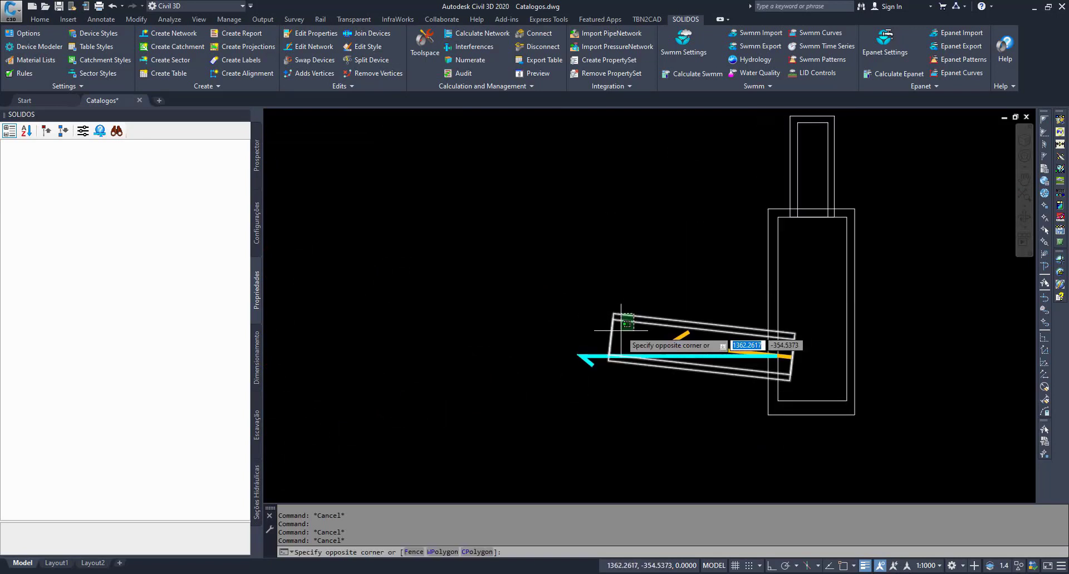
pyautogui.click(803, 384)
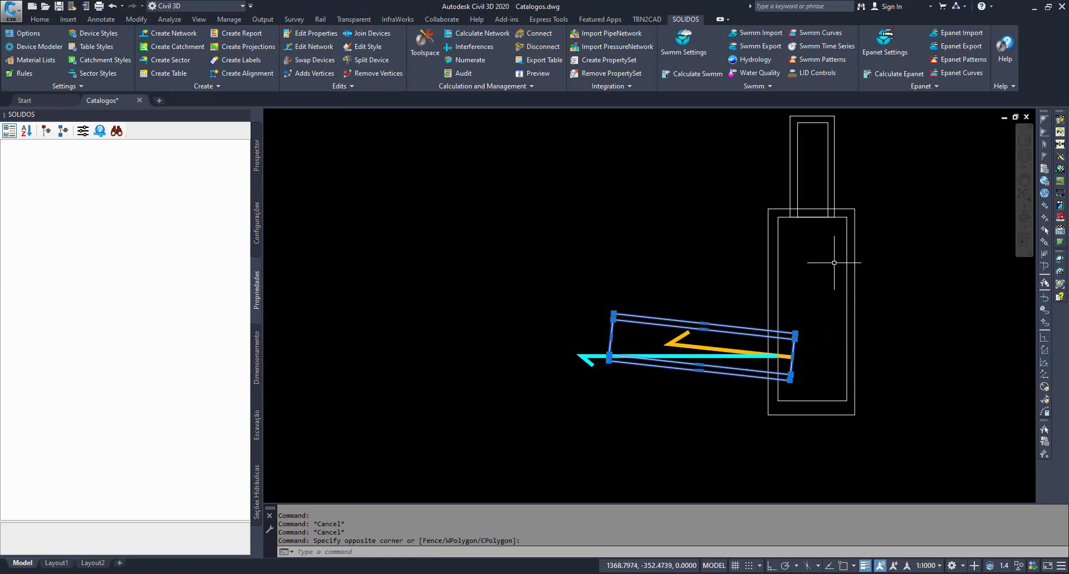
pyautogui.press('Escape')
pyautogui.press('Escape')
# - Examine the orange arrow along the sloped pipe axis in the profile sketch, then view the plan sketch
pyautogui.scroll(3, 726, 352)
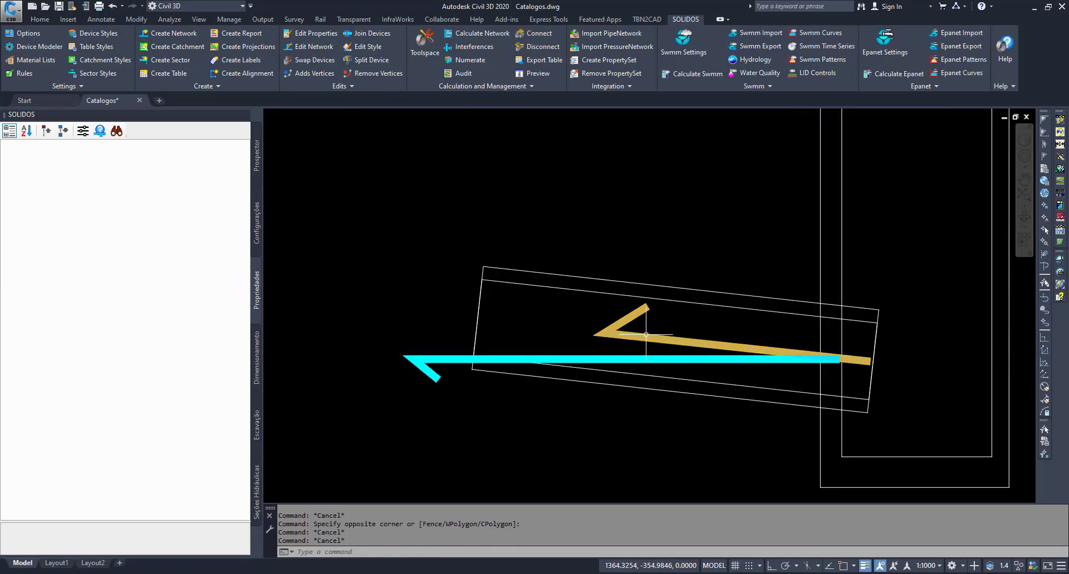
pyautogui.click(646, 334)
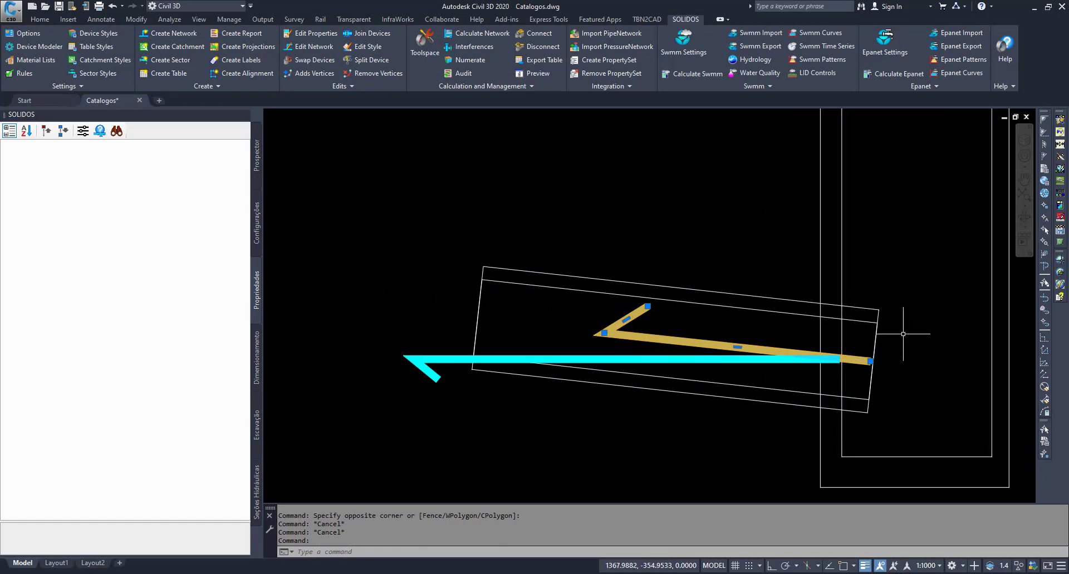
pyautogui.scroll(-1, 568, 317)
pyautogui.scroll(-6, 621, 244)
pyautogui.scroll(3, 591, 480)
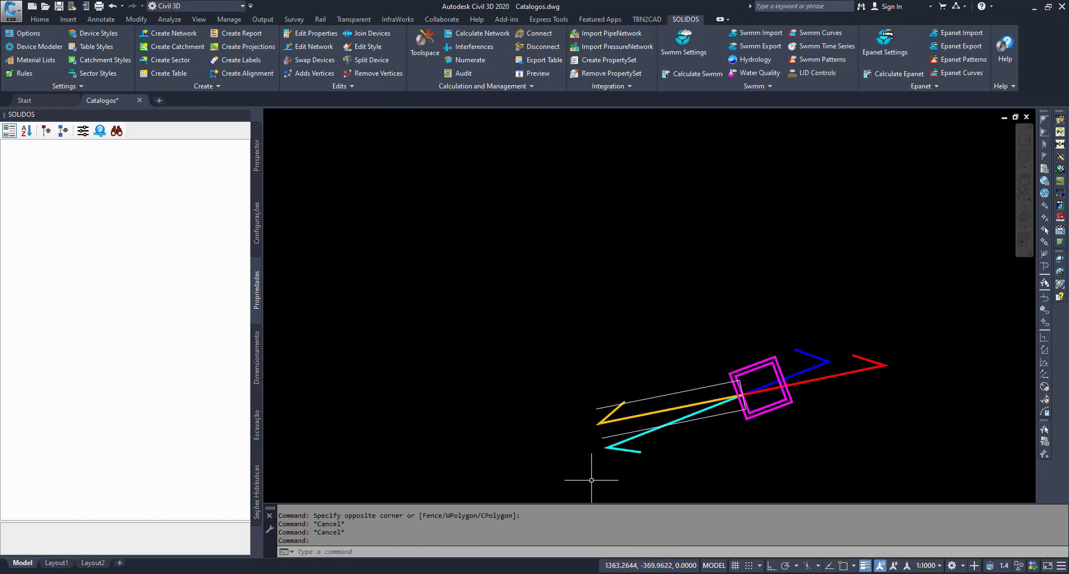
pyautogui.press('Escape')
# - Compare the orange arrow's direction between the schematic profile and plan sketches
pyautogui.scroll(-4, 623, 418)
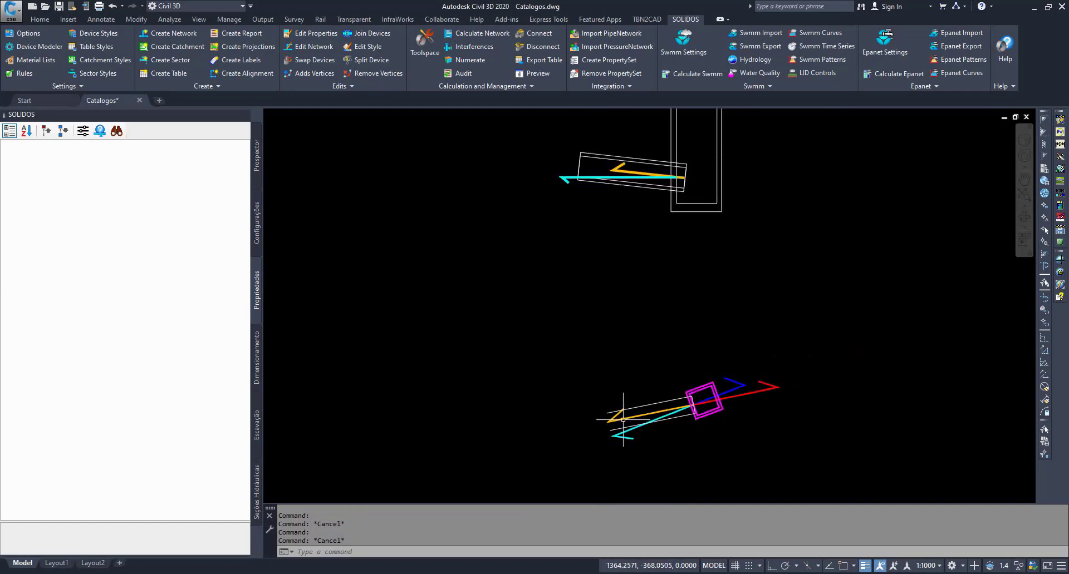
pyautogui.scroll(6, 631, 243)
pyautogui.click(622, 241)
pyautogui.press('Escape')
pyautogui.press('Escape')
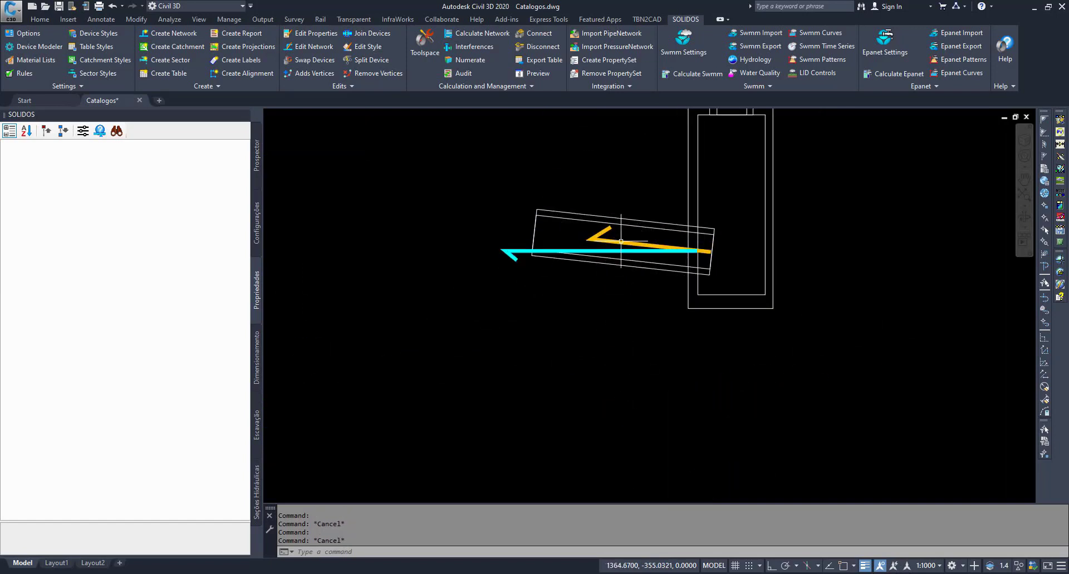
pyautogui.scroll(-6, 623, 241)
pyautogui.scroll(4, 628, 387)
pyautogui.scroll(2, 627, 372)
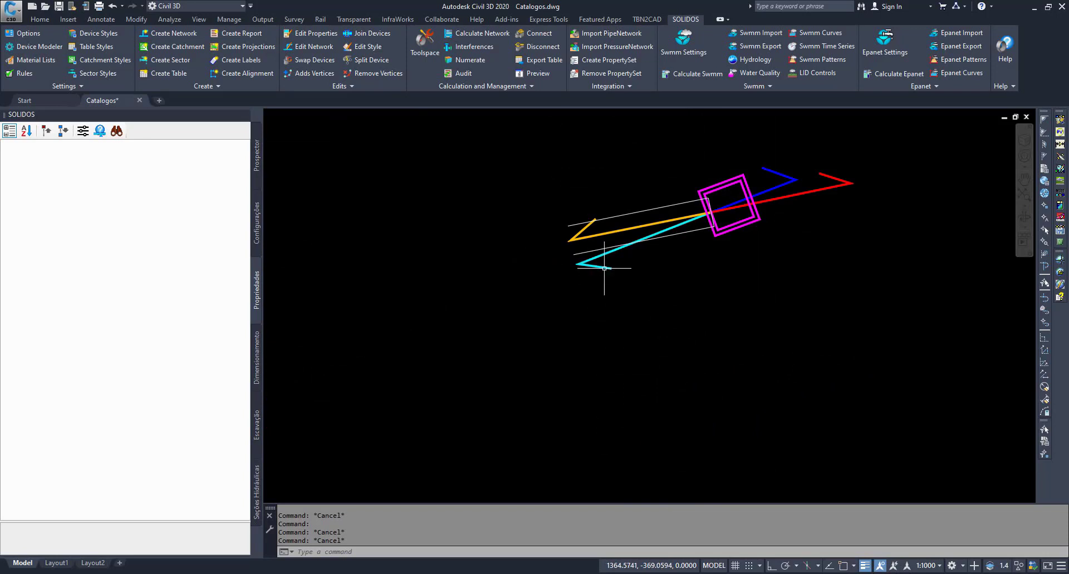
# - Examine the cyan arrow in the plan sketch and compare it with the horizontal cyan arrow in the profile sketch
pyautogui.click(604, 268)
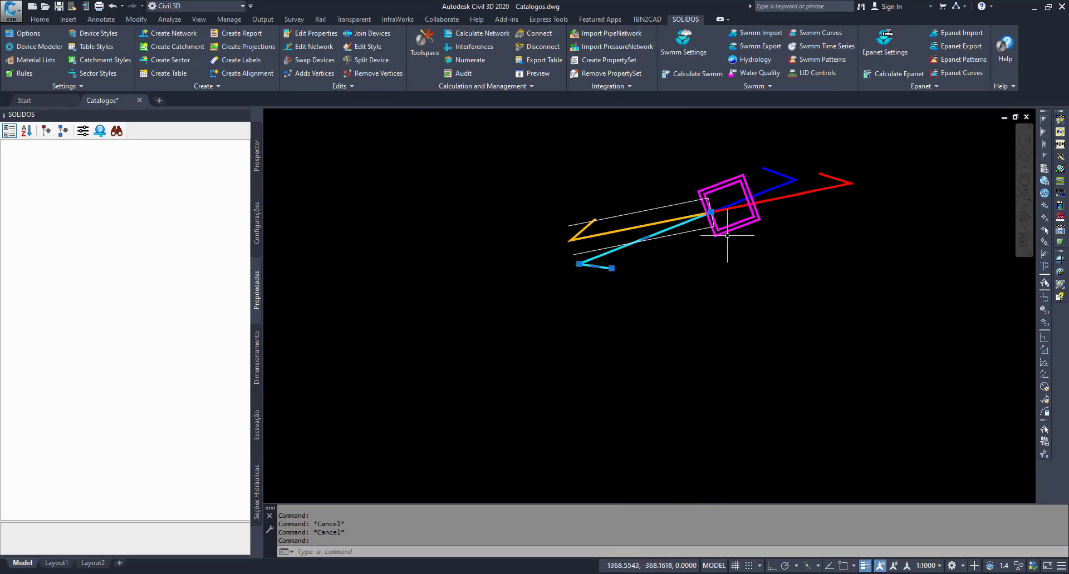
pyautogui.scroll(-3, 717, 252)
pyautogui.moveTo(698, 261); pyautogui.dragTo(695, 344, button='middle')
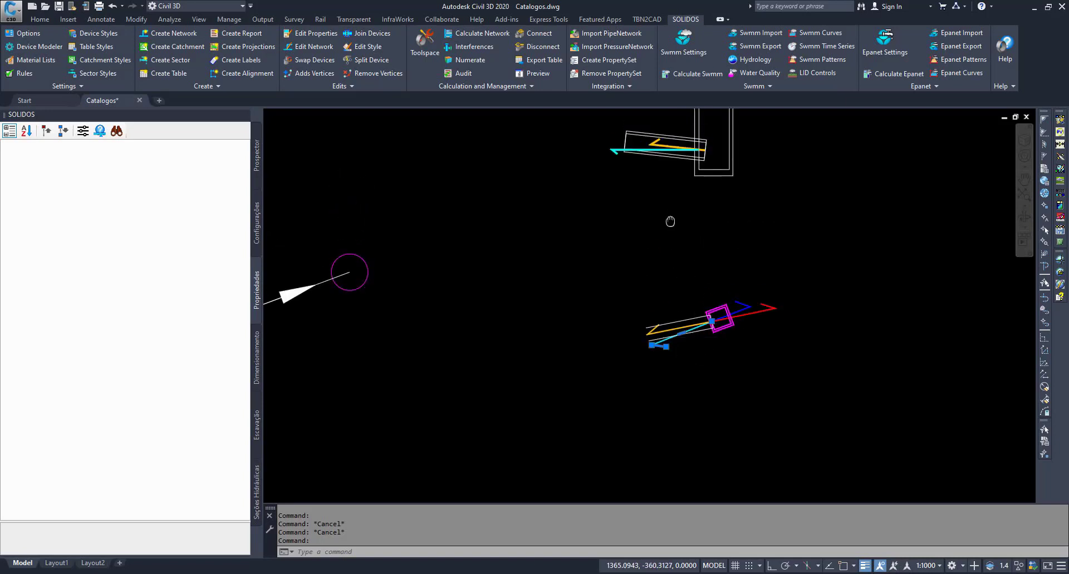
pyautogui.moveTo(671, 221); pyautogui.dragTo(651, 301, button='middle')
pyautogui.scroll(5, 651, 301)
pyautogui.click(657, 296)
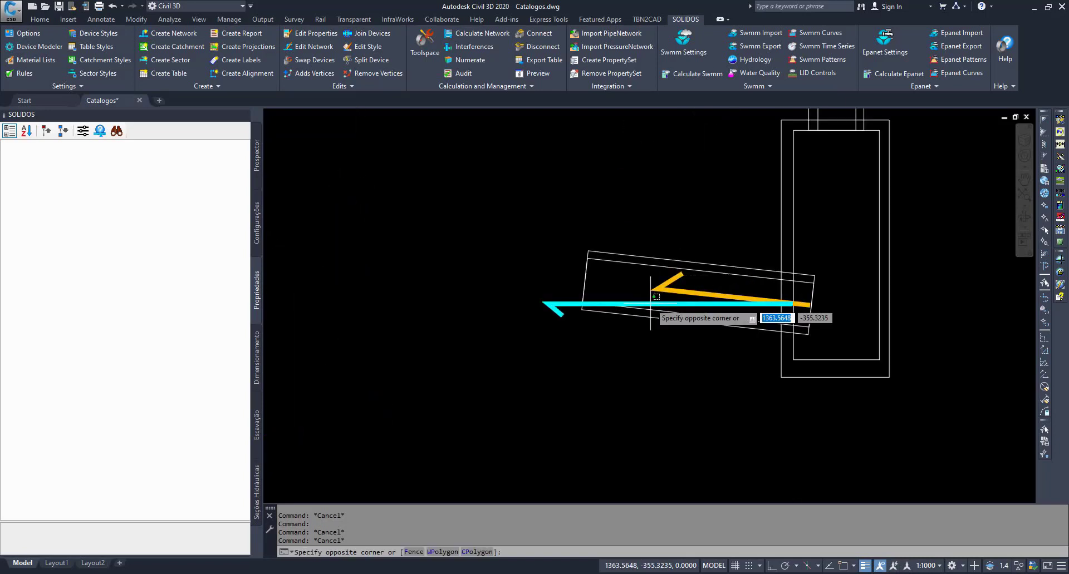
pyautogui.press('Escape')
pyautogui.press('Escape')
pyautogui.press('Escape')
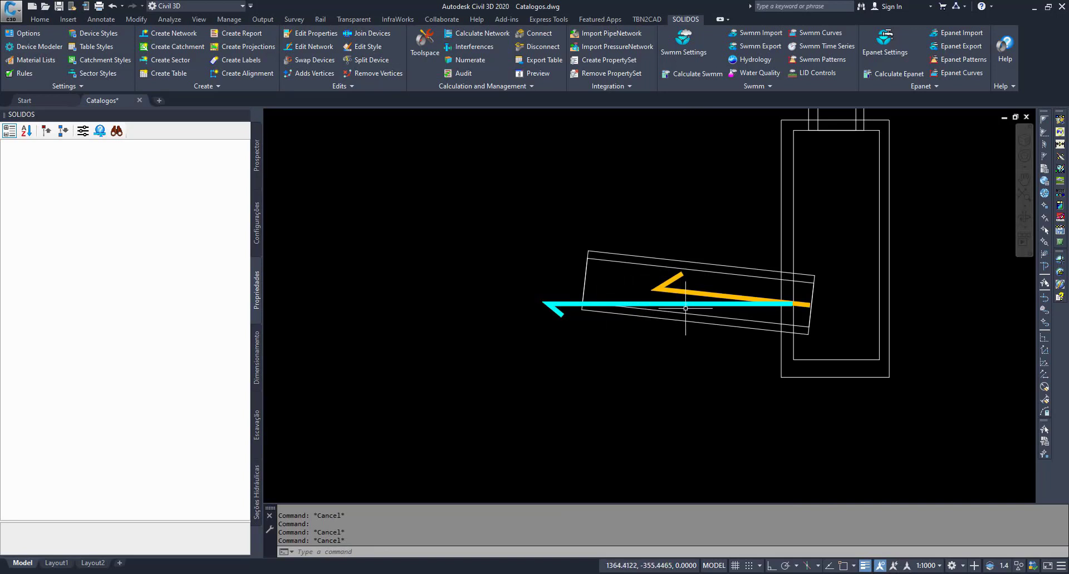
# - Check the orange arrow against the pipe slope in the profile sketch and return to the plan sketch
pyautogui.scroll(3, 644, 296)
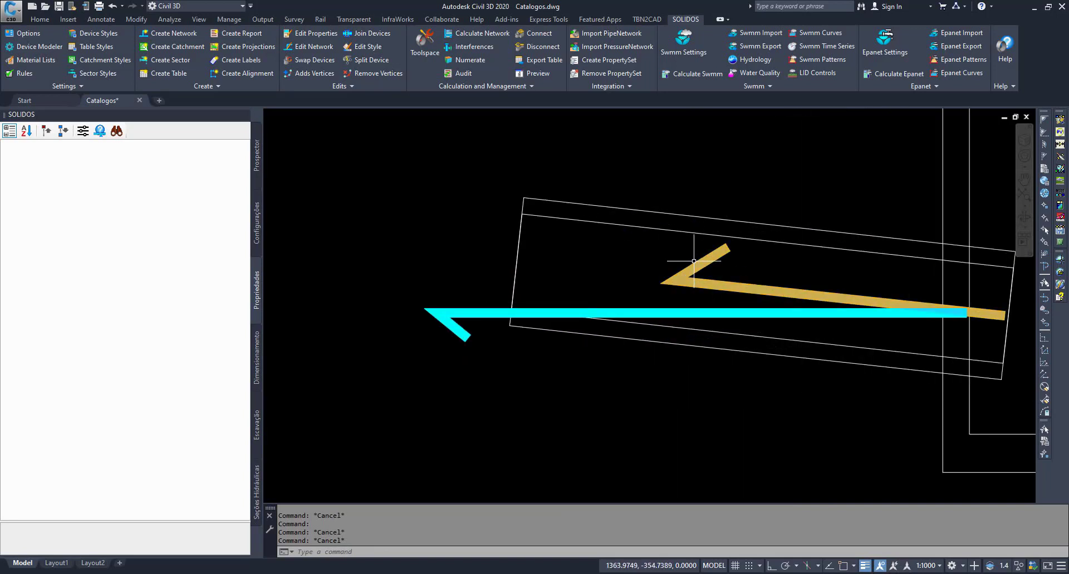
pyautogui.click(734, 281)
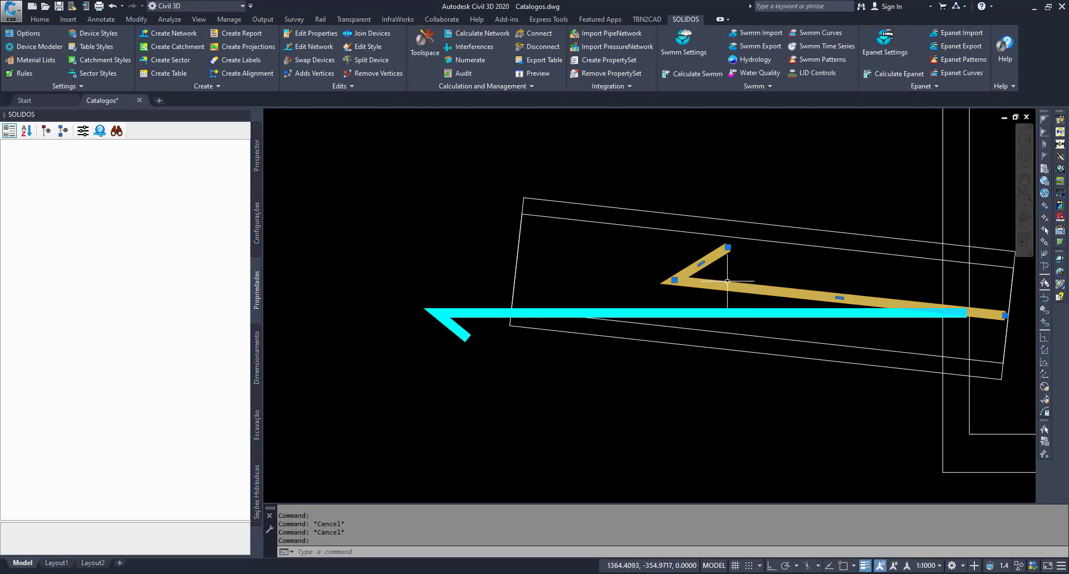
pyautogui.scroll(-9, 644, 269)
pyautogui.scroll(5, 673, 359)
pyautogui.press('Escape')
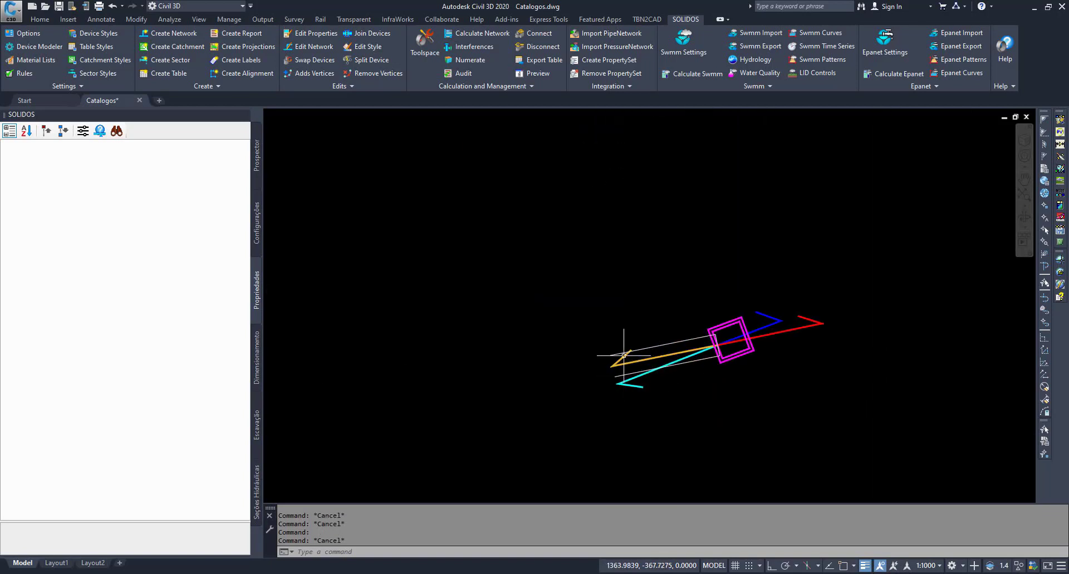
pyautogui.press('Escape')
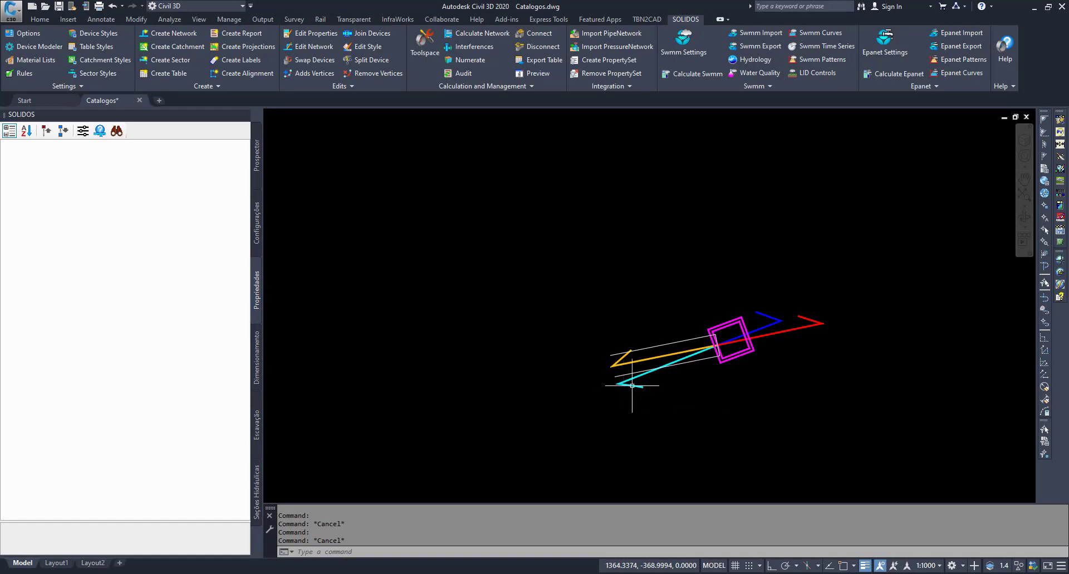
# - Highlight the cyan arrows in both the plan and profile sketches to compare them, and clear the selection
pyautogui.moveTo(632, 385)
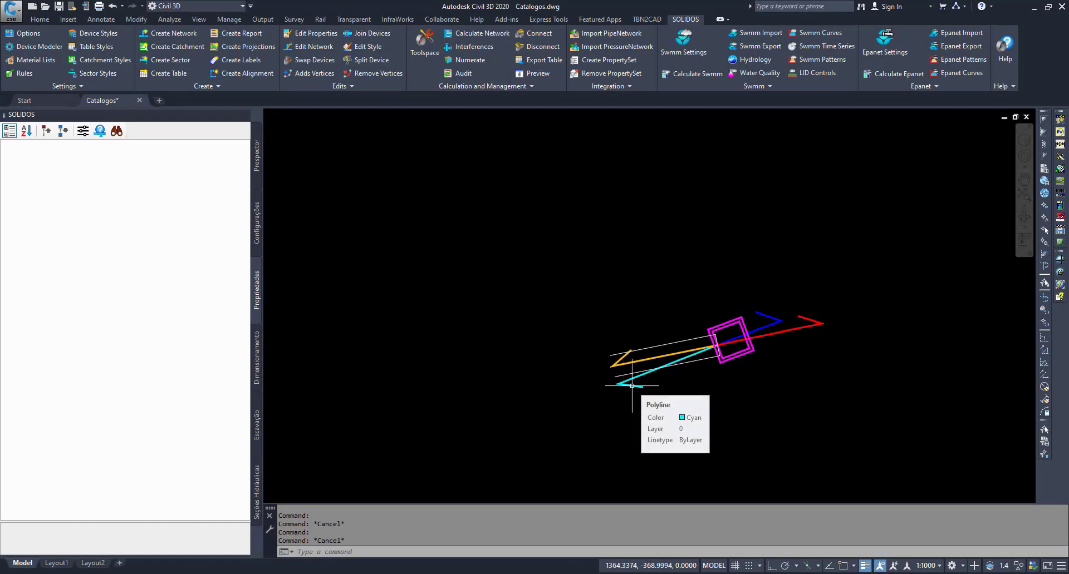
pyautogui.click(632, 385)
pyautogui.scroll(-6, 626, 401)
pyautogui.scroll(3, 618, 258)
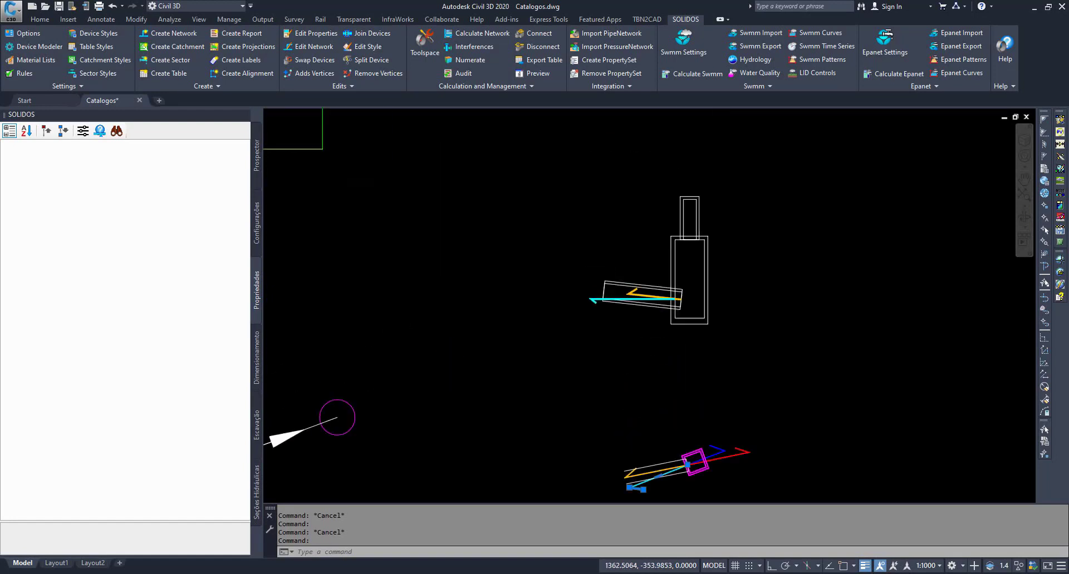
pyautogui.scroll(1, 610, 285)
pyautogui.click(577, 328)
pyautogui.scroll(-2, 574, 345)
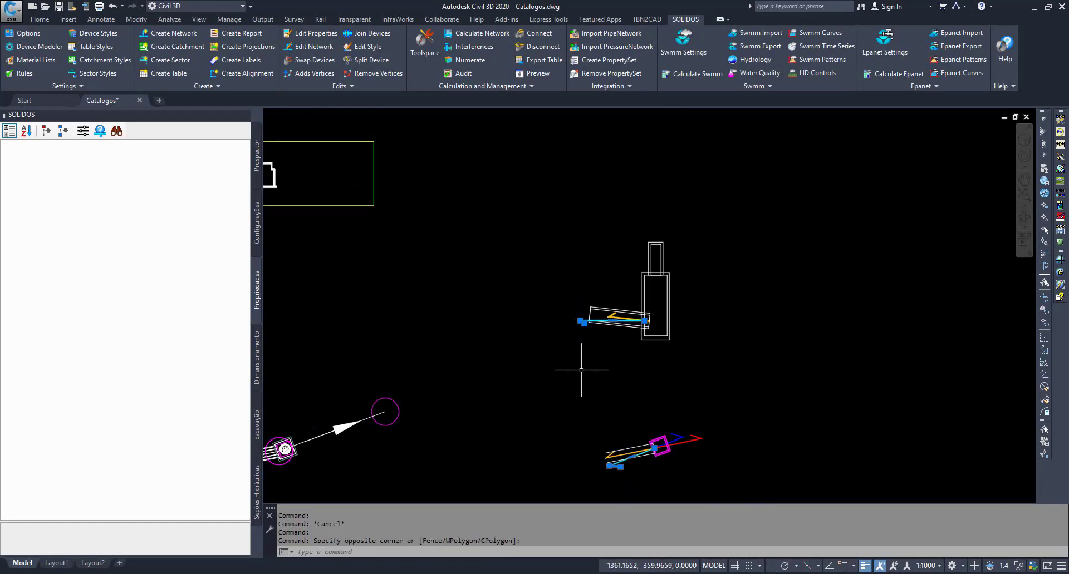
pyautogui.moveTo(581, 370); pyautogui.dragTo(717, 348, button='middle')
pyautogui.press('Escape')
pyautogui.press('Escape')
# - Return to the modelled network and inspect where the circular pipe meets the rectangular manhole
pyautogui.moveTo(647, 362); pyautogui.dragTo(832, 317, button='middle')
pyautogui.press('Escape')
pyautogui.press('Escape')
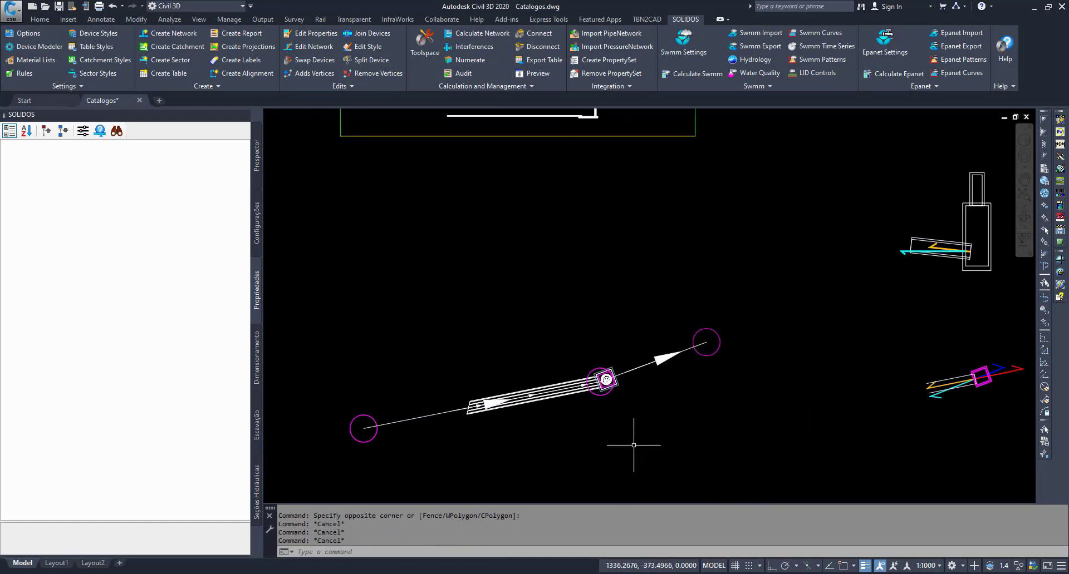
pyautogui.scroll(5, 570, 402)
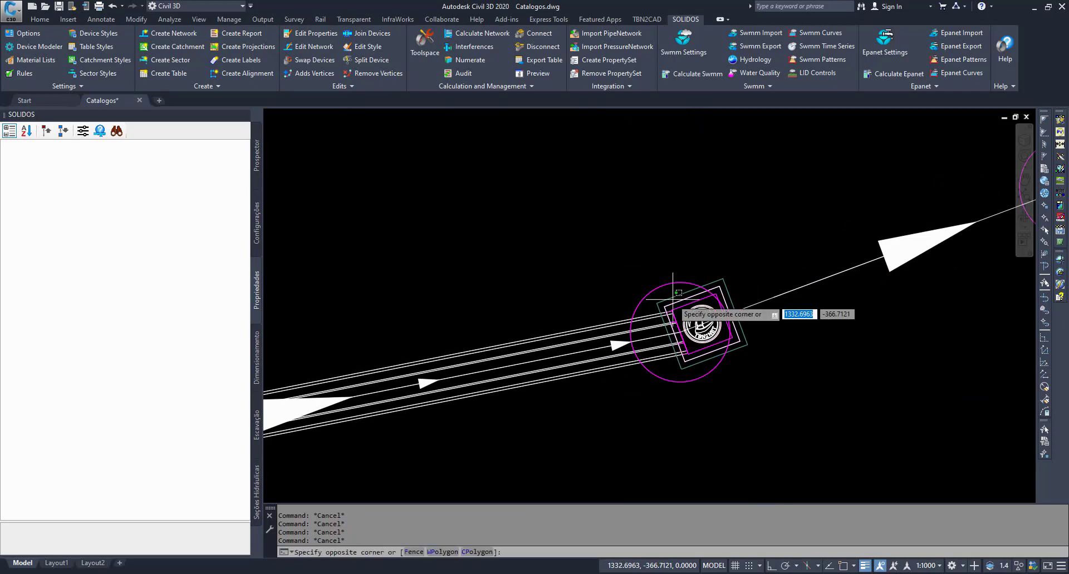
pyautogui.click(688, 343)
pyautogui.press('Escape')
pyautogui.press('Escape')
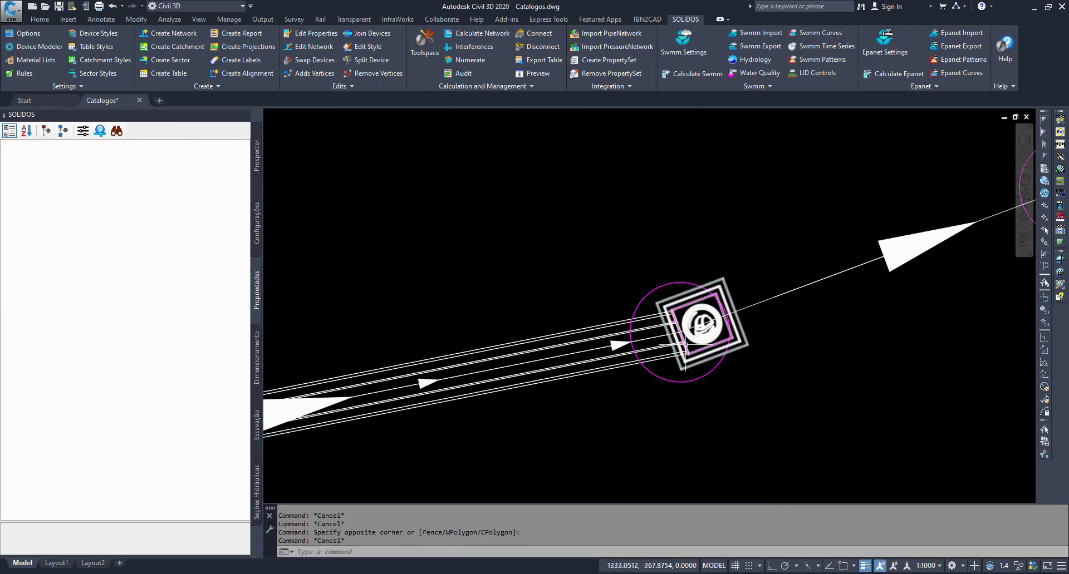
pyautogui.scroll(-3, 625, 257)
pyautogui.moveTo(634, 283); pyautogui.dragTo(639, 321, button='middle')
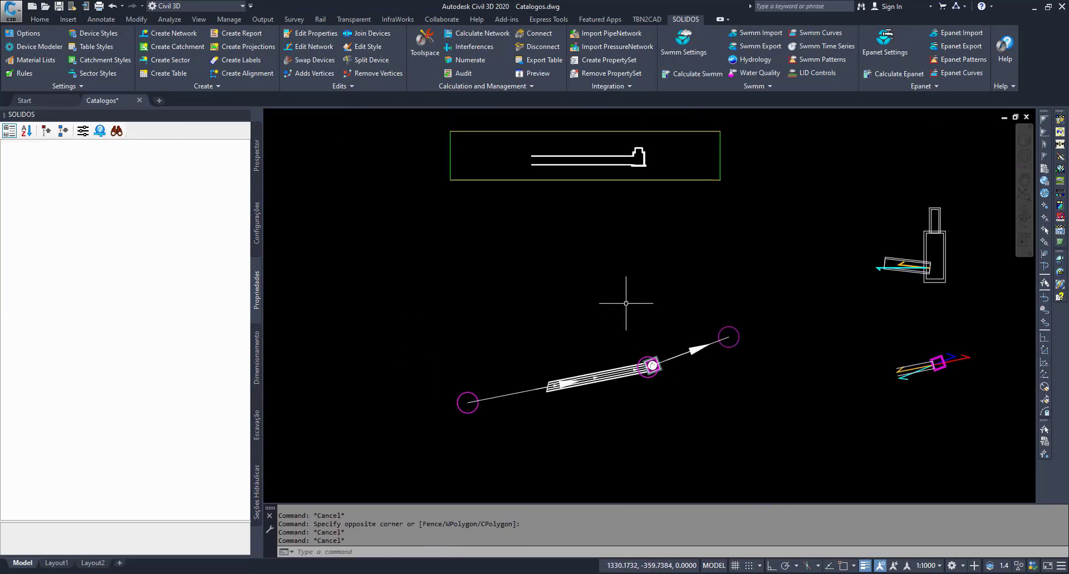
# - Open the Poço de Visita Retangular (C3DRENESG4) device from the gravity point devices catalogue in Solids Builder
pyautogui.click(257, 222)
pyautogui.click(138, 238)
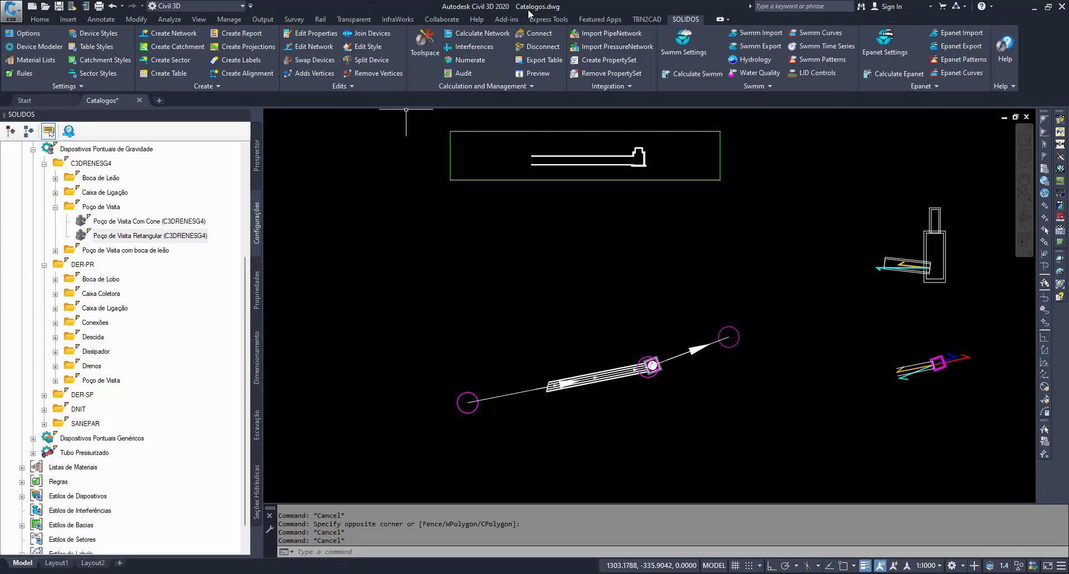
pyautogui.doubleClick(177, 241)
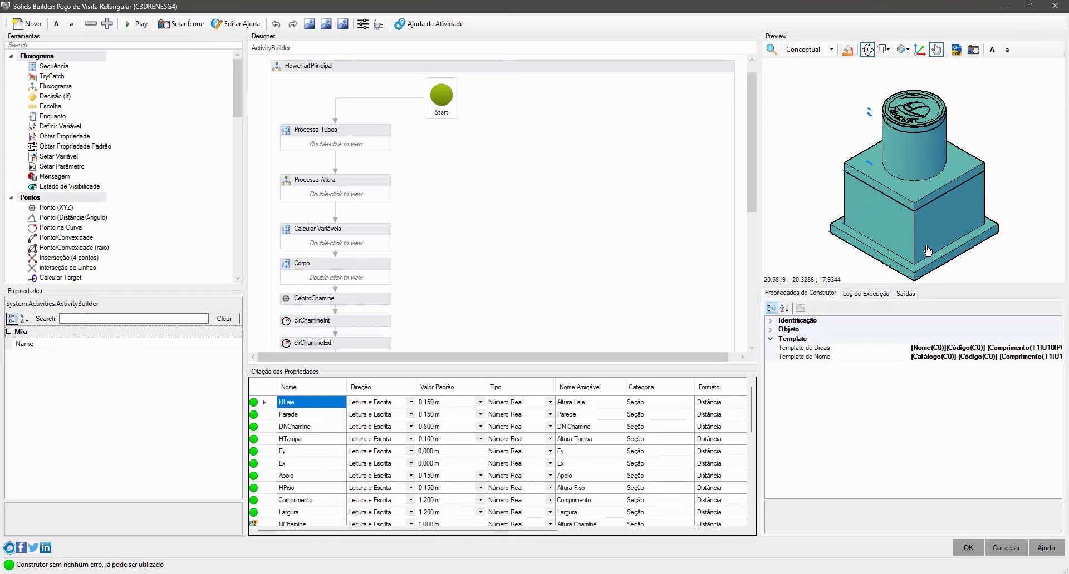
# - Review the manhole's main flowchart blocks, including Processa Tubos, Processa Altura and Calcular Variáveis, and select Processa Tubos
pyautogui.scroll(-3, 570, 210)
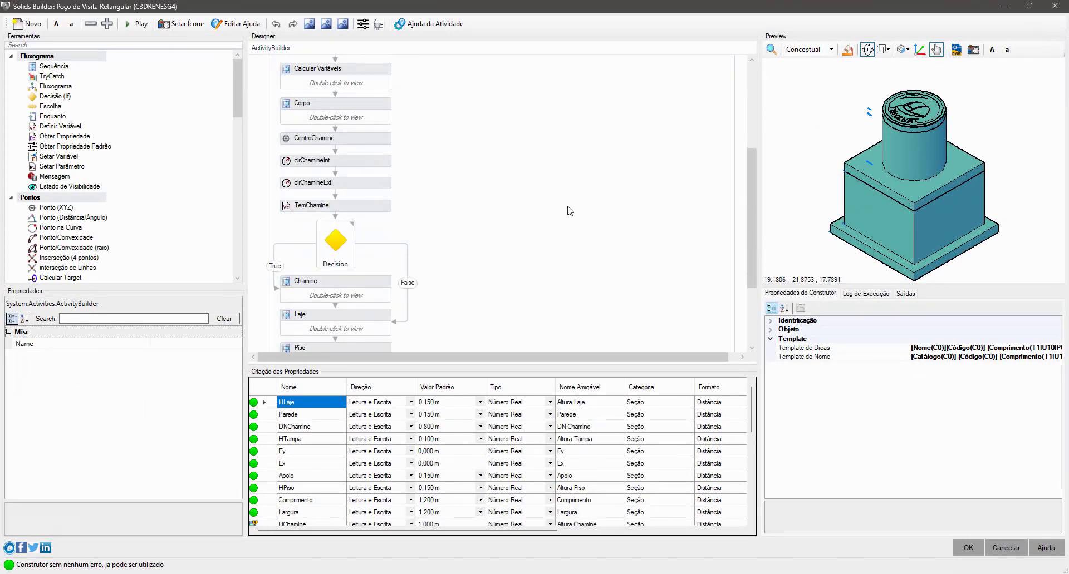
pyautogui.scroll(5, 570, 211)
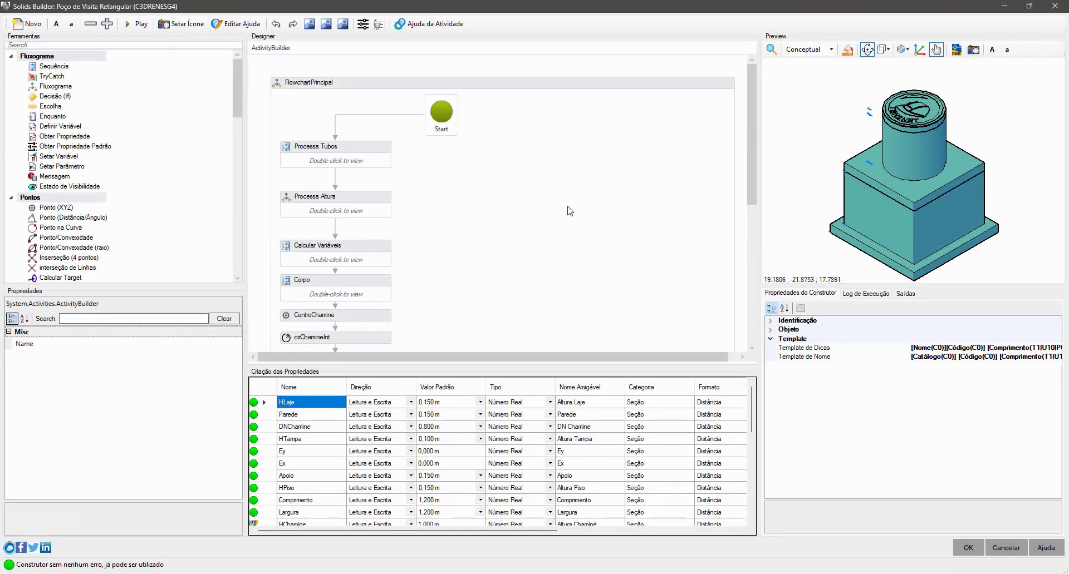
pyautogui.click(376, 151)
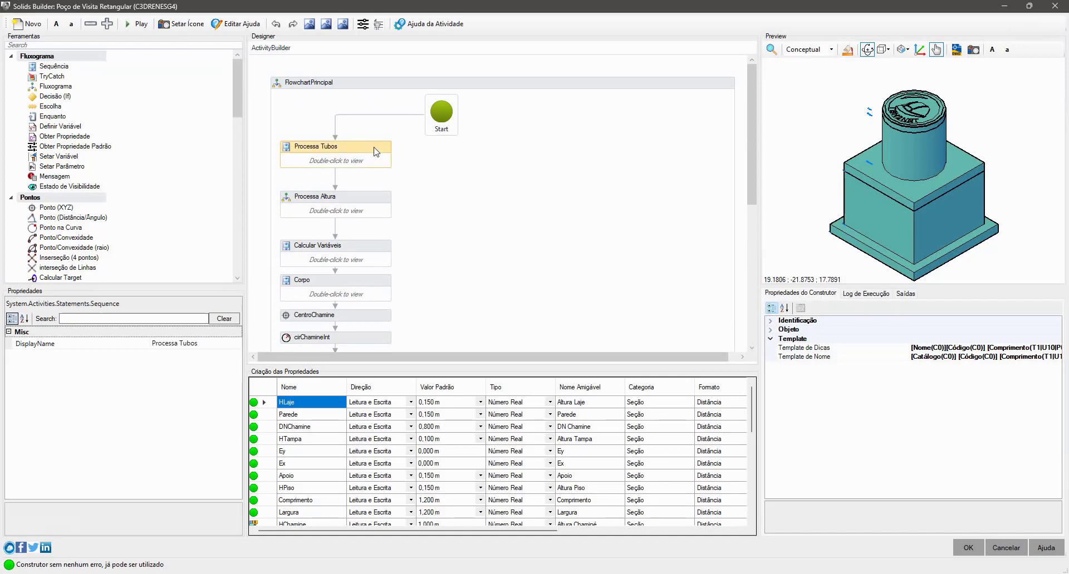
pyautogui.click(377, 196)
pyautogui.click(386, 254)
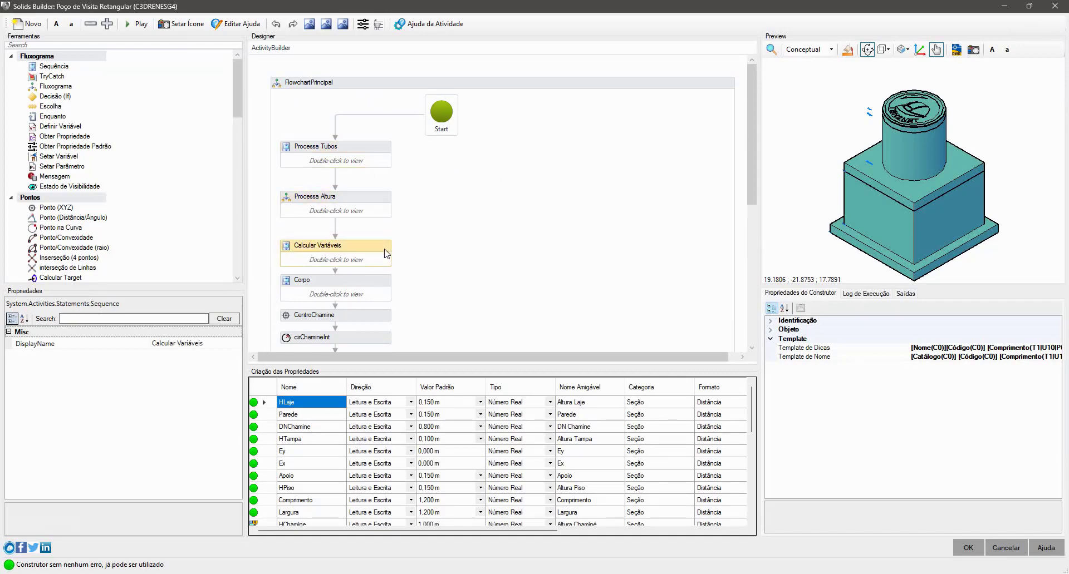
pyautogui.scroll(-6, 386, 254)
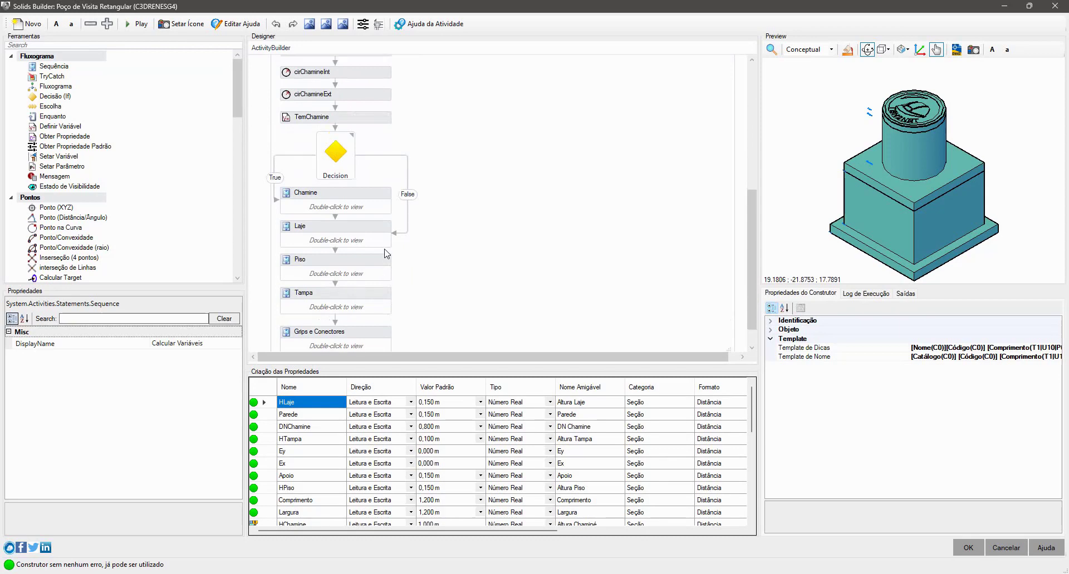
pyautogui.scroll(6, 386, 253)
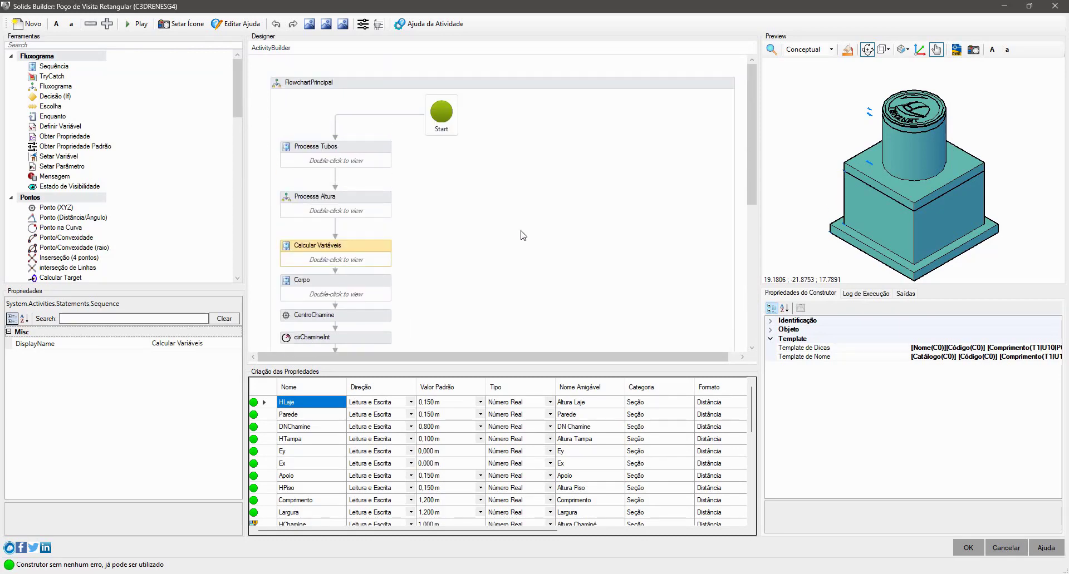
pyautogui.click(371, 163)
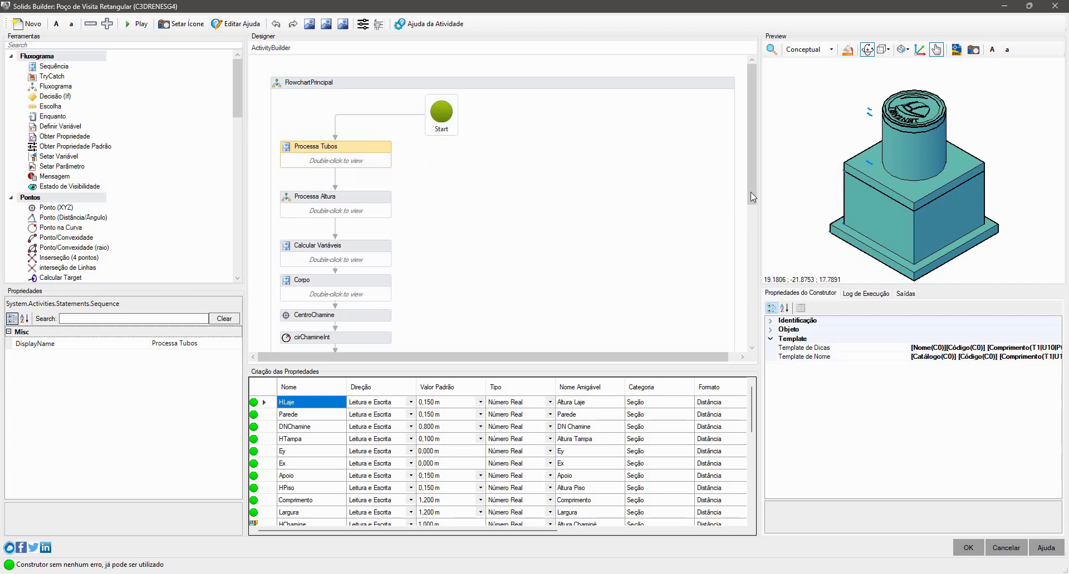
# - Review the main flowchart's blocks from Processa Altura, Calcular Variáveis and Corpo down to Grips e Conectores
pyautogui.click(359, 217)
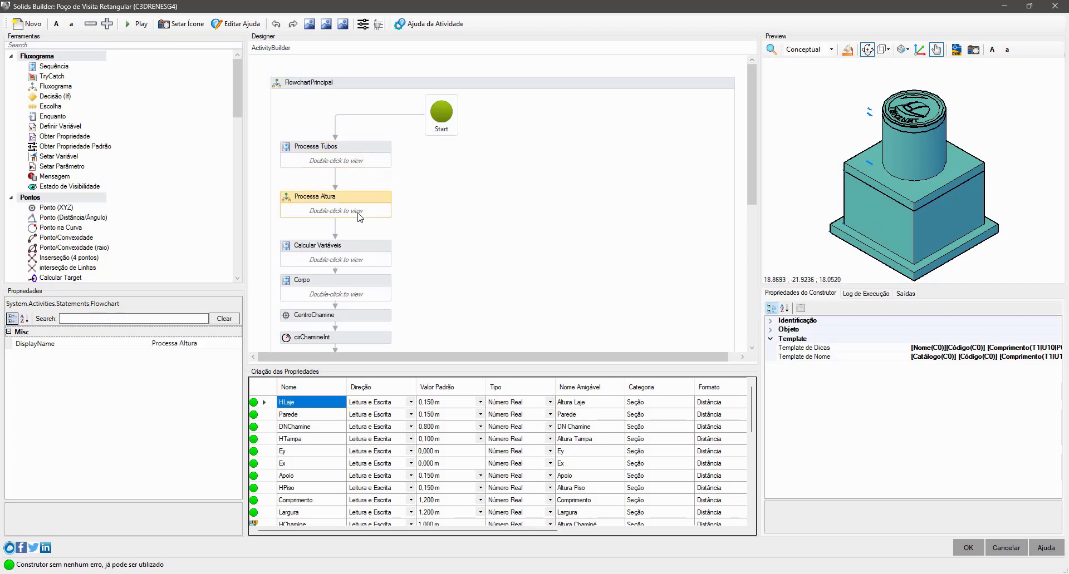
pyautogui.scroll(-2, 359, 217)
pyautogui.click(383, 201)
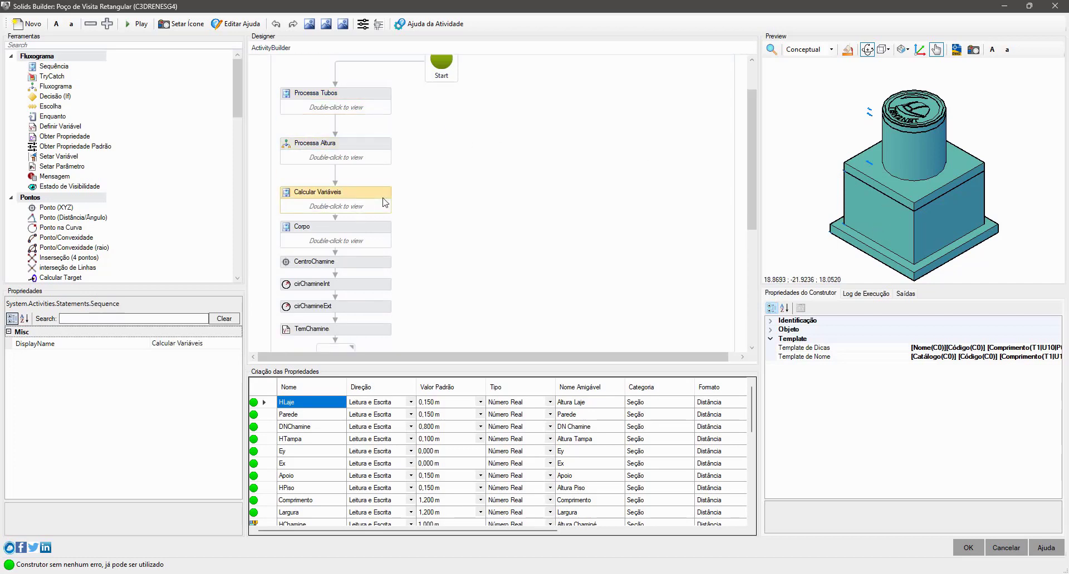
pyautogui.scroll(-5, 384, 202)
pyautogui.click(377, 103)
pyautogui.scroll(-3, 451, 276)
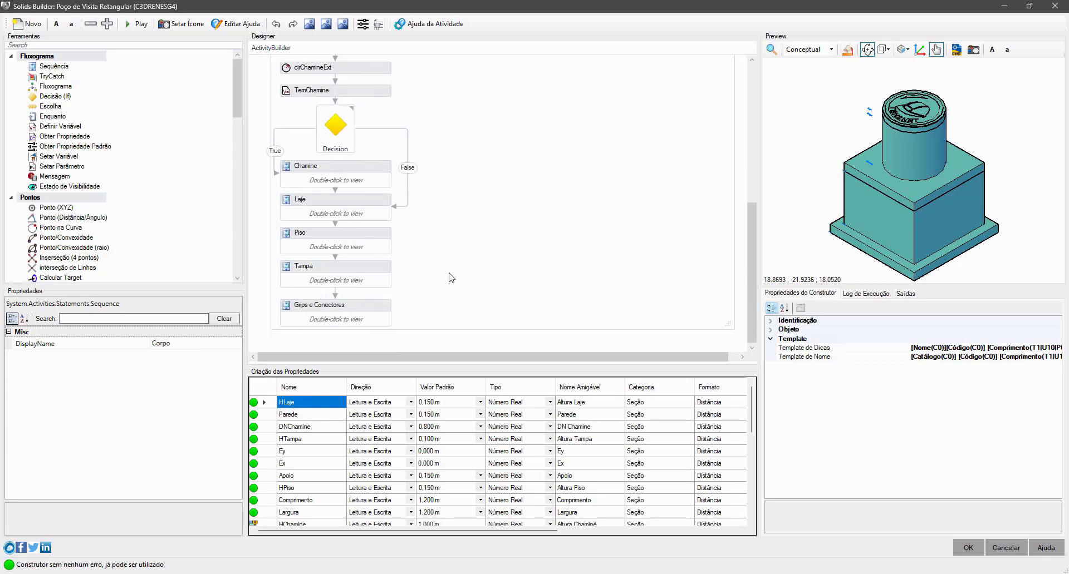
pyautogui.scroll(10, 451, 277)
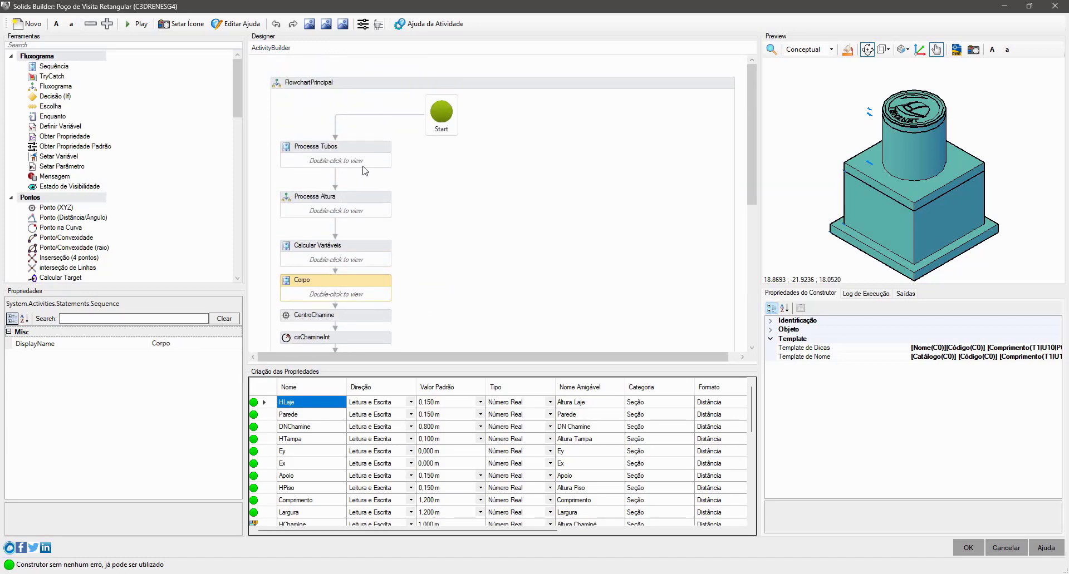
# - Open the Processa Tubos sequence, select MaxElev, and find its row in the property table sorted by name
pyautogui.doubleClick(362, 166)
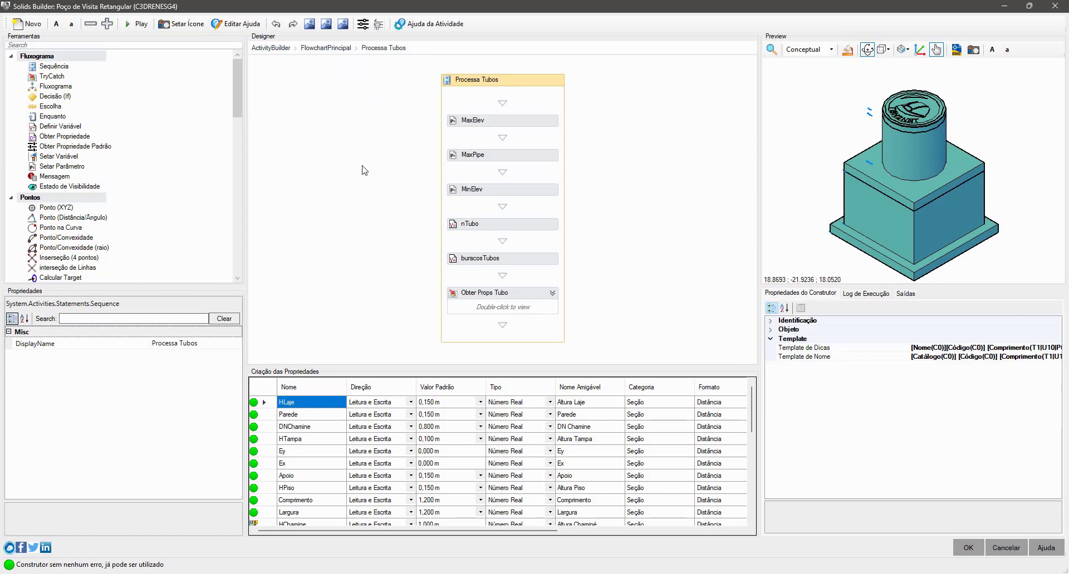
pyautogui.click(525, 124)
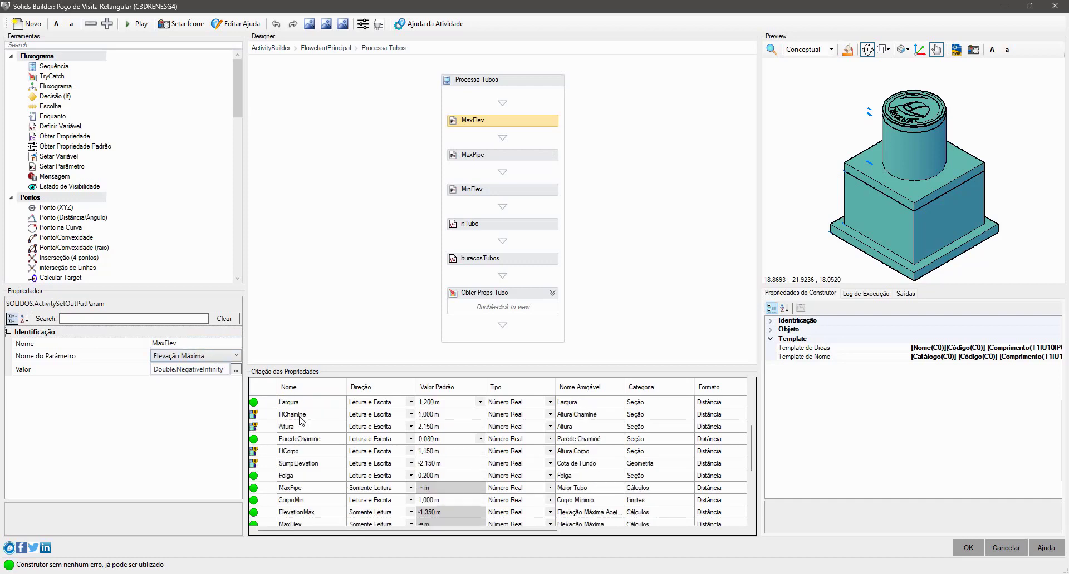
pyautogui.click(306, 387)
pyautogui.scroll(-6, 308, 423)
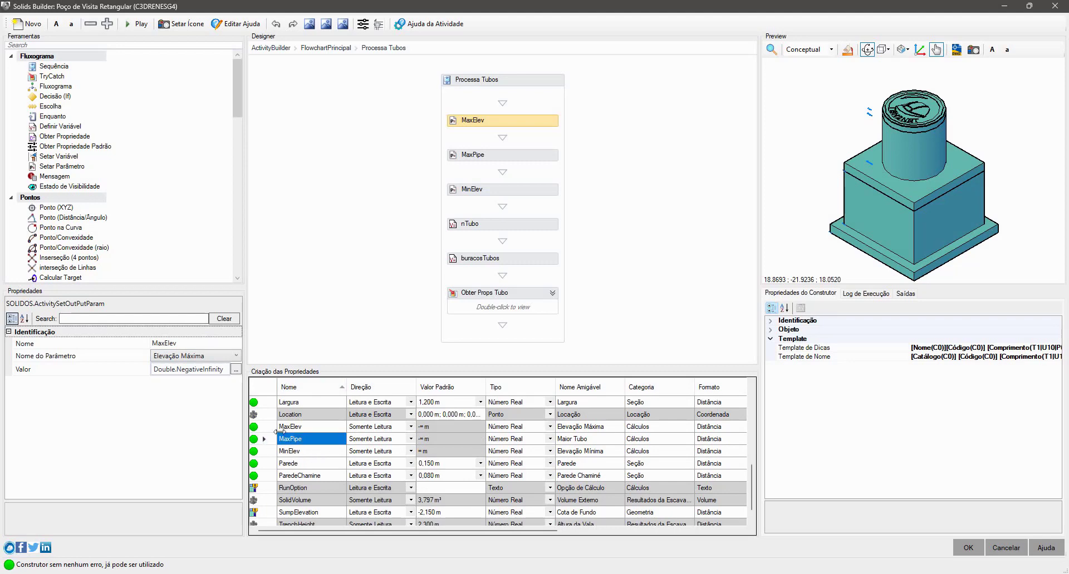
pyautogui.click(284, 427)
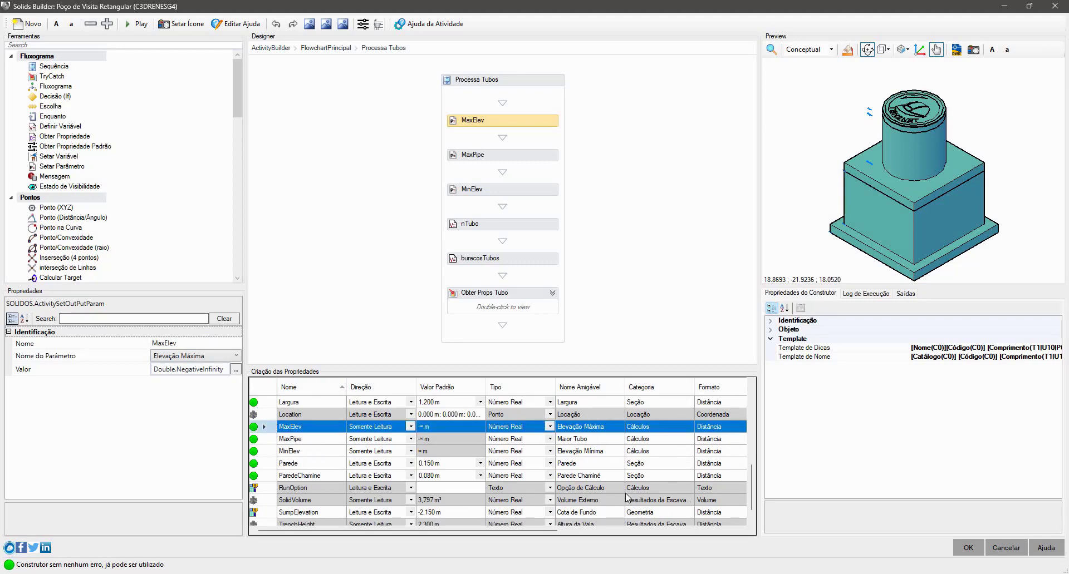
# - Read the full description text of the MaxElev property and close it without changes
pyautogui.moveTo(548, 535); pyautogui.dragTo(676, 535)
pyautogui.click(617, 432)
pyautogui.doubleClick(617, 431)
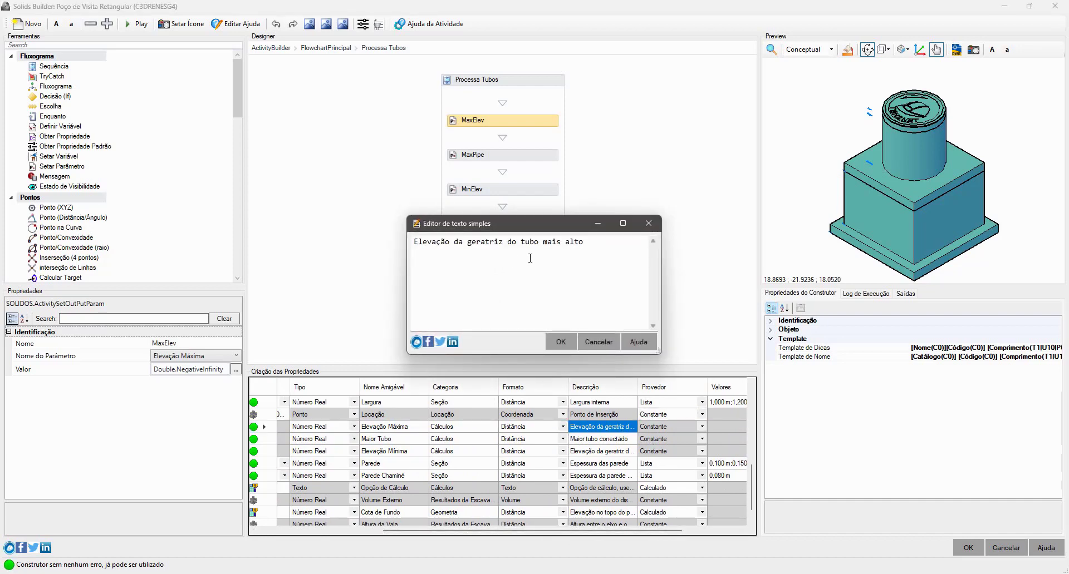
pyautogui.click(599, 341)
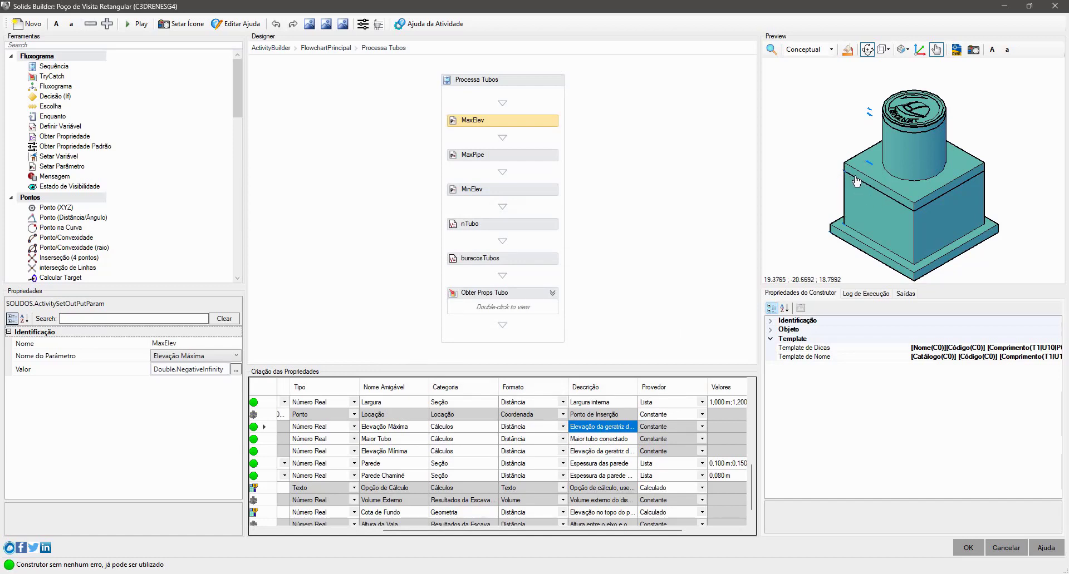
# - Inspect the MaxPipe parameter setting in the Processa Tubos sequence and select its row in the property table
pyautogui.click(538, 159)
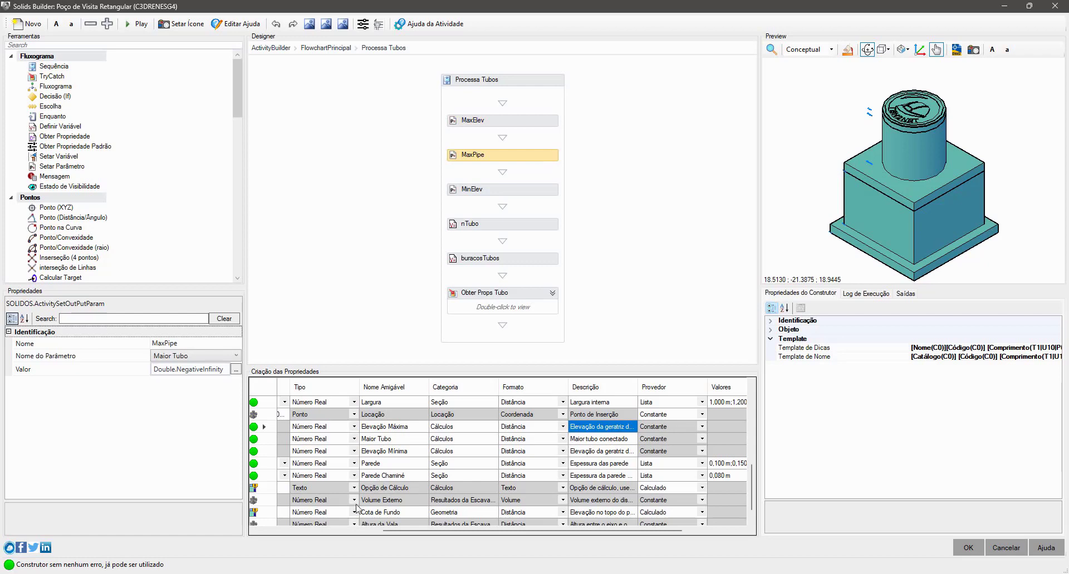
pyautogui.click(336, 533)
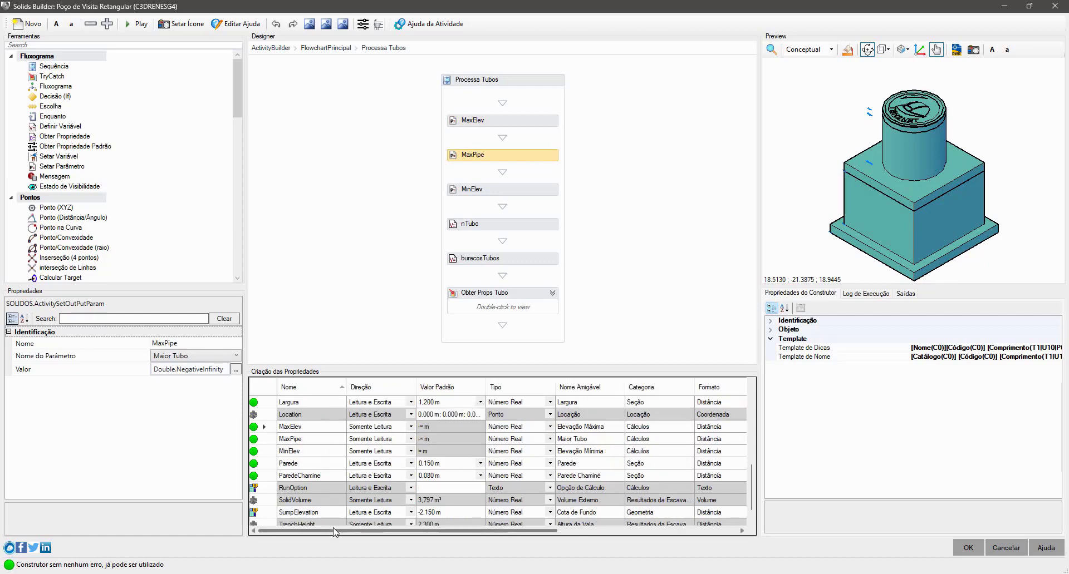
pyautogui.click(318, 445)
pyautogui.click(272, 444)
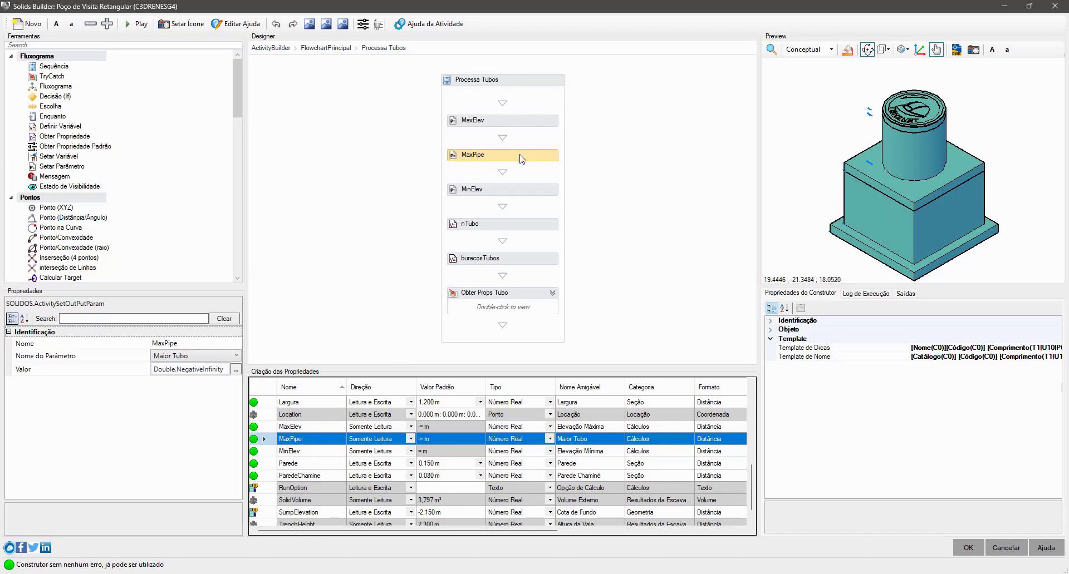
# - Inspect the MinElev parameter setting, read the full description of its matching property, and close it without changes
pyautogui.click(523, 191)
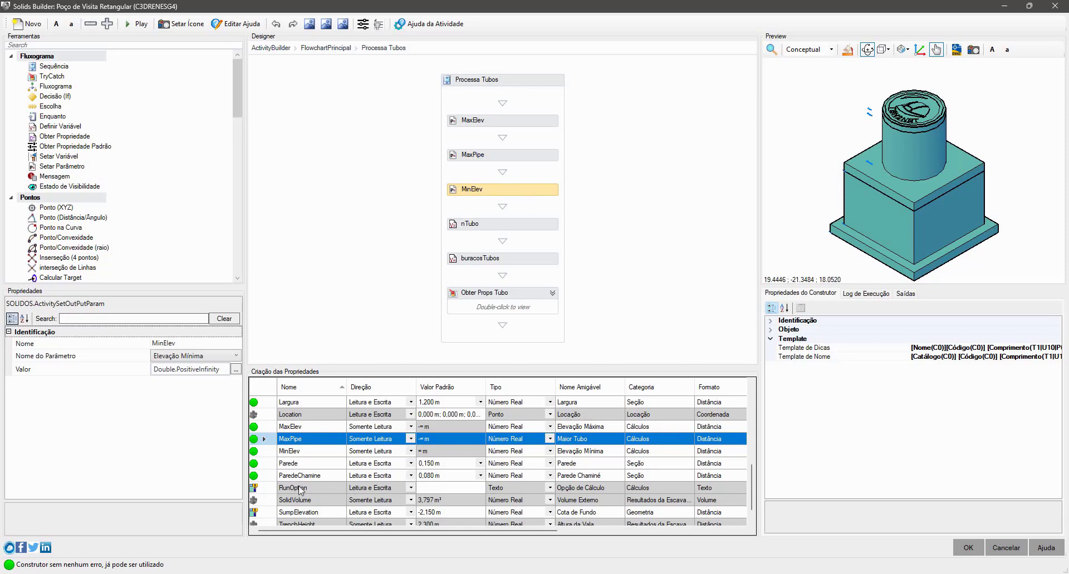
pyautogui.click(272, 452)
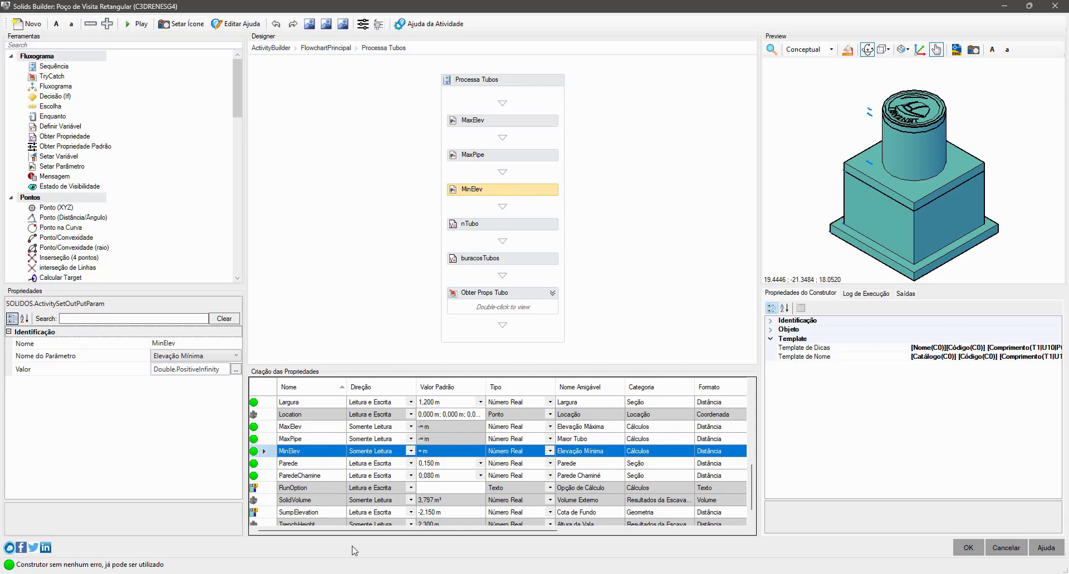
pyautogui.moveTo(356, 532); pyautogui.dragTo(521, 534)
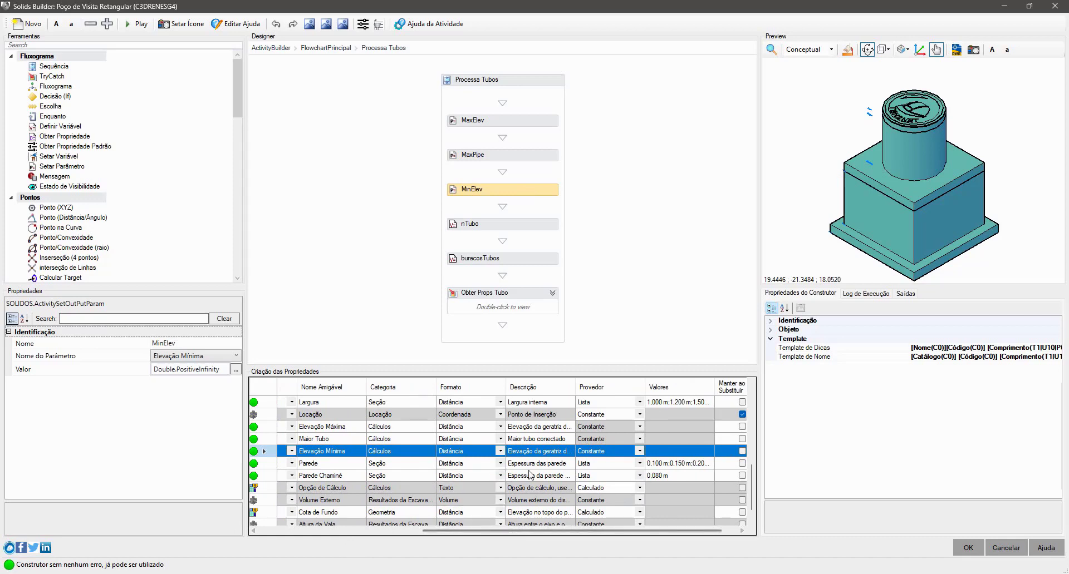
pyautogui.doubleClick(554, 453)
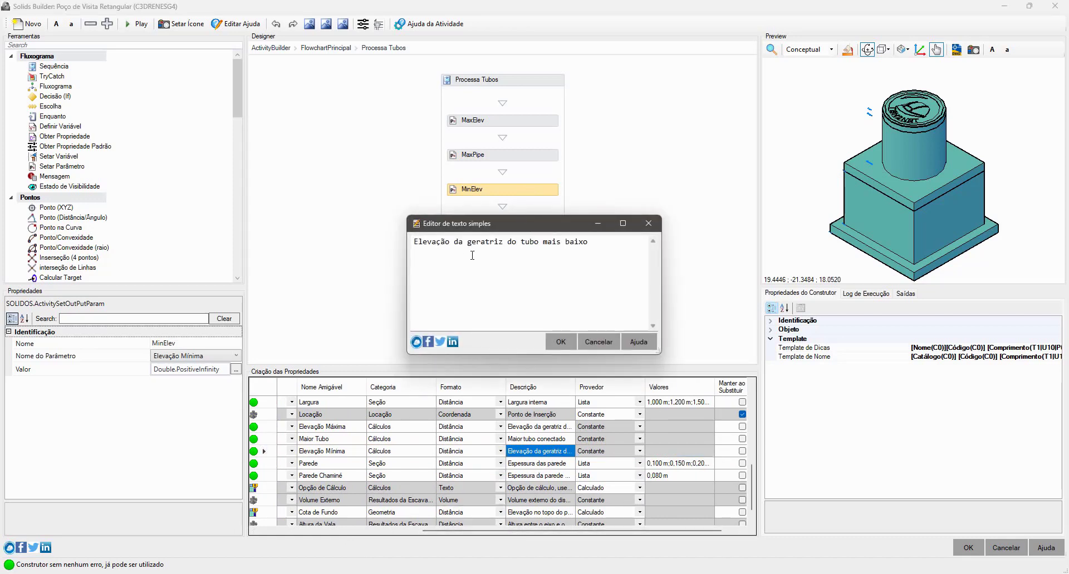
pyautogui.click(598, 342)
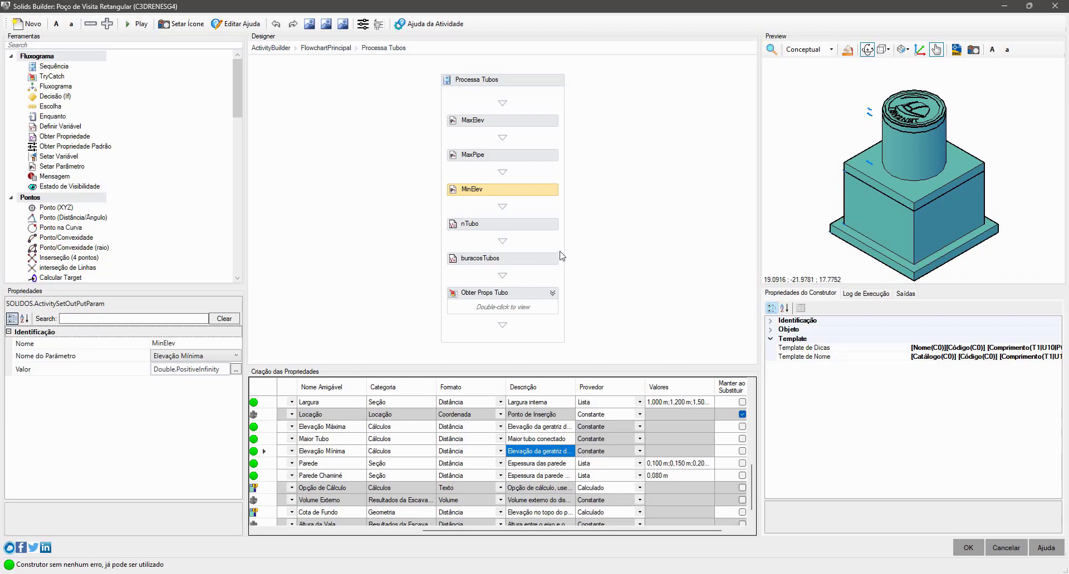
# - Inspect the nTubo variable definition, checking its initial value and variable type, and point out the Setar Variável activity
pyautogui.click(540, 236)
pyautogui.click(539, 234)
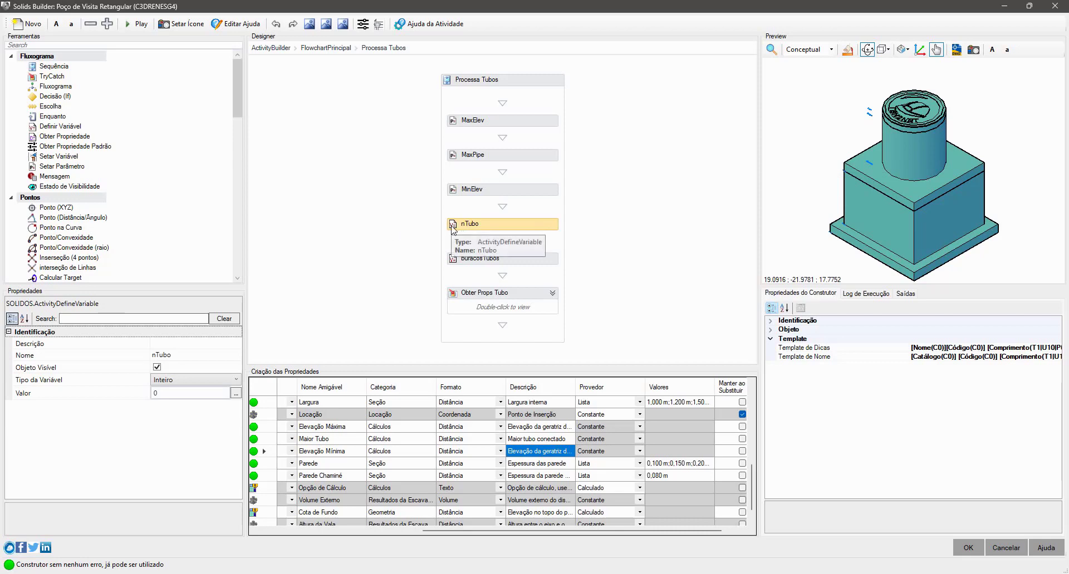
pyautogui.click(69, 158)
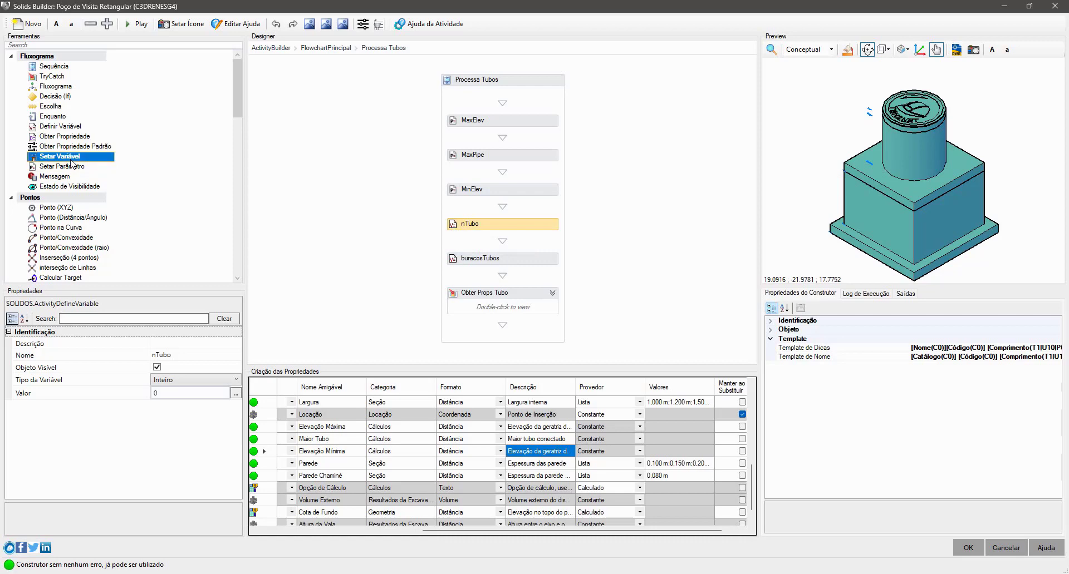
pyautogui.click(522, 227)
pyautogui.click(134, 395)
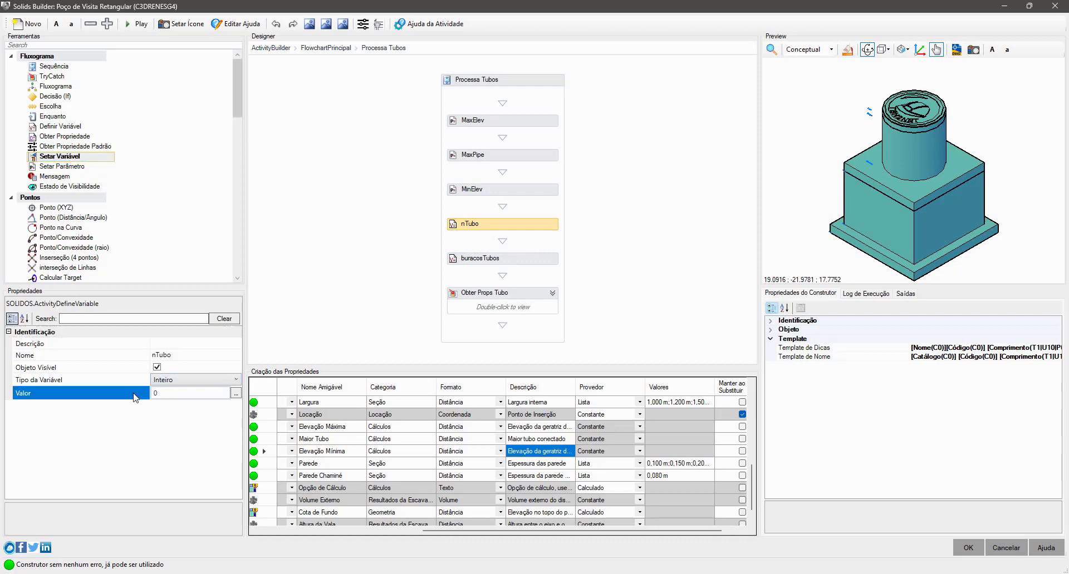
pyautogui.click(131, 383)
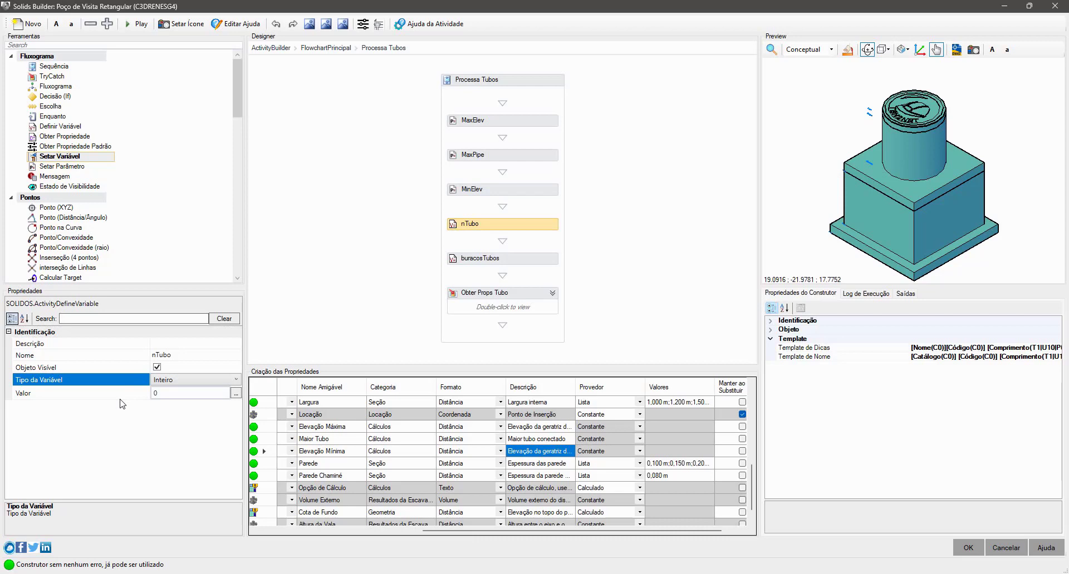
# - Inspect the buracosTubos variable definition and check its initial value
pyautogui.click(533, 260)
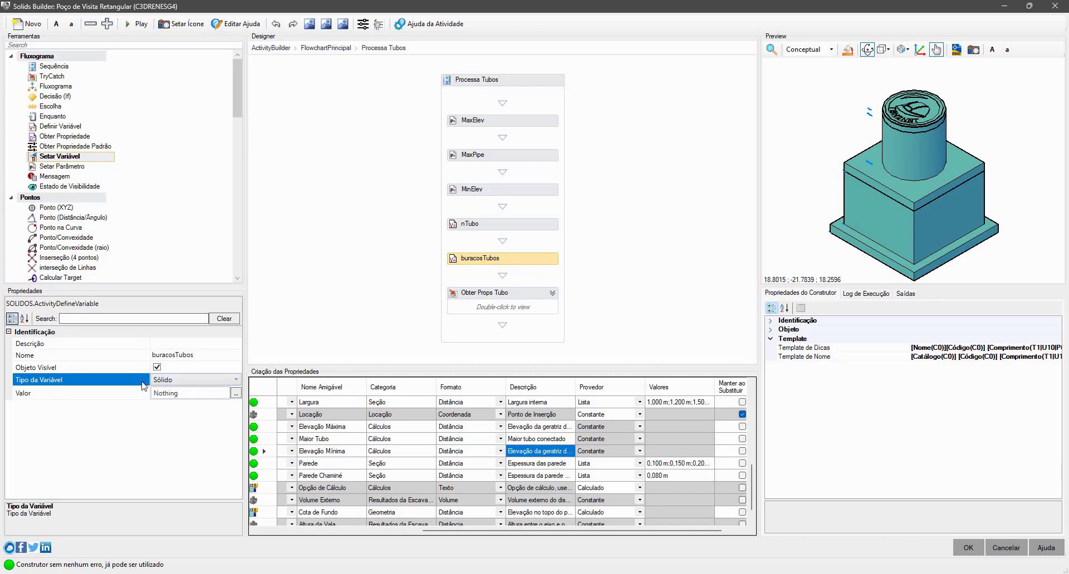
pyautogui.click(128, 401)
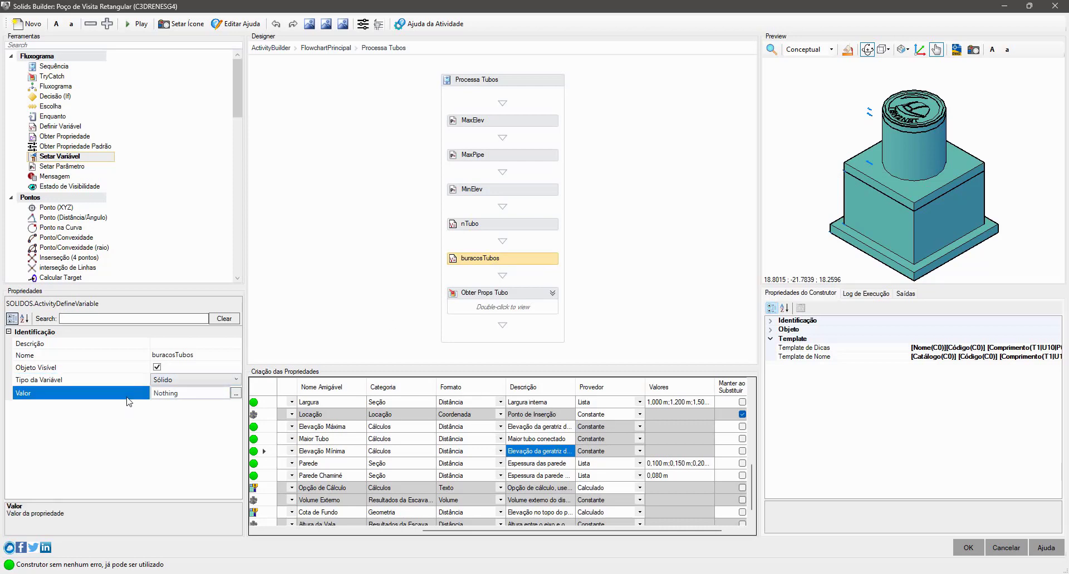
pyautogui.click(161, 393)
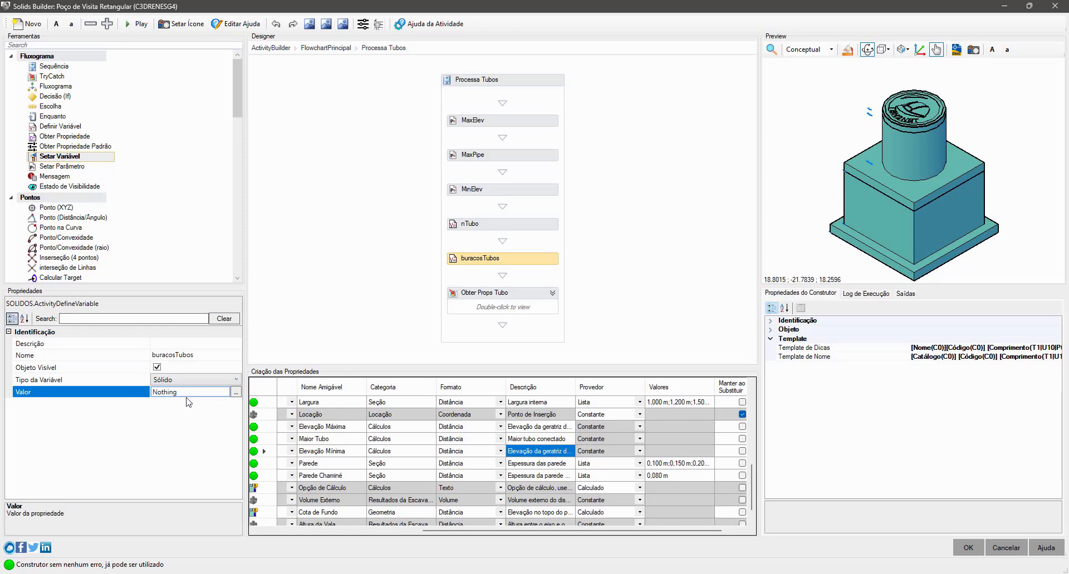
pyautogui.moveTo(187, 393); pyautogui.dragTo(124, 391)
pyautogui.click(124, 393)
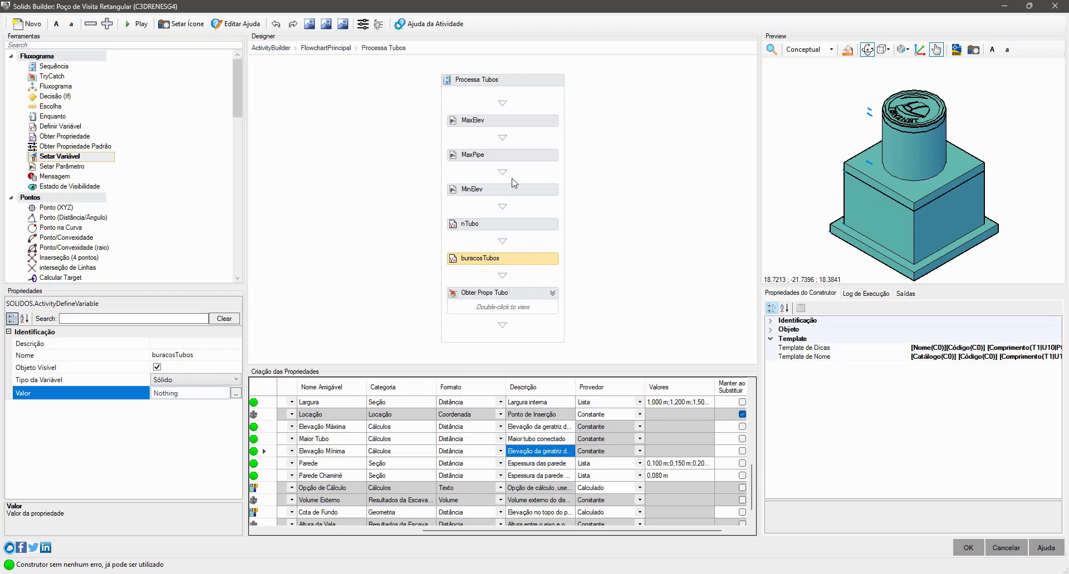
# - Select Obter Props Tubo, point out the TryCatch activity it is based on, and open the block
pyautogui.click(530, 303)
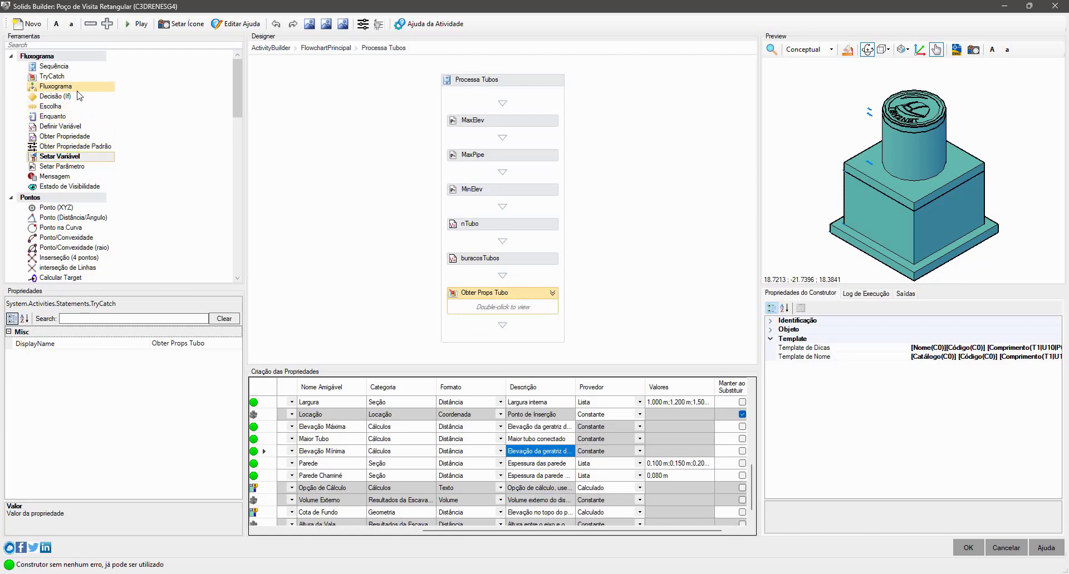
pyautogui.click(51, 78)
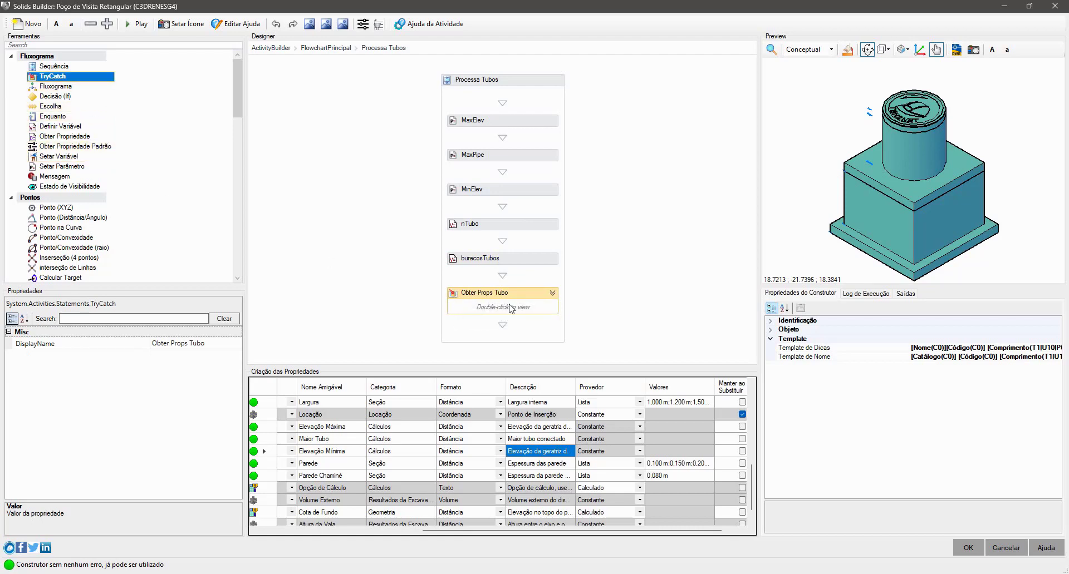
pyautogui.doubleClick(551, 294)
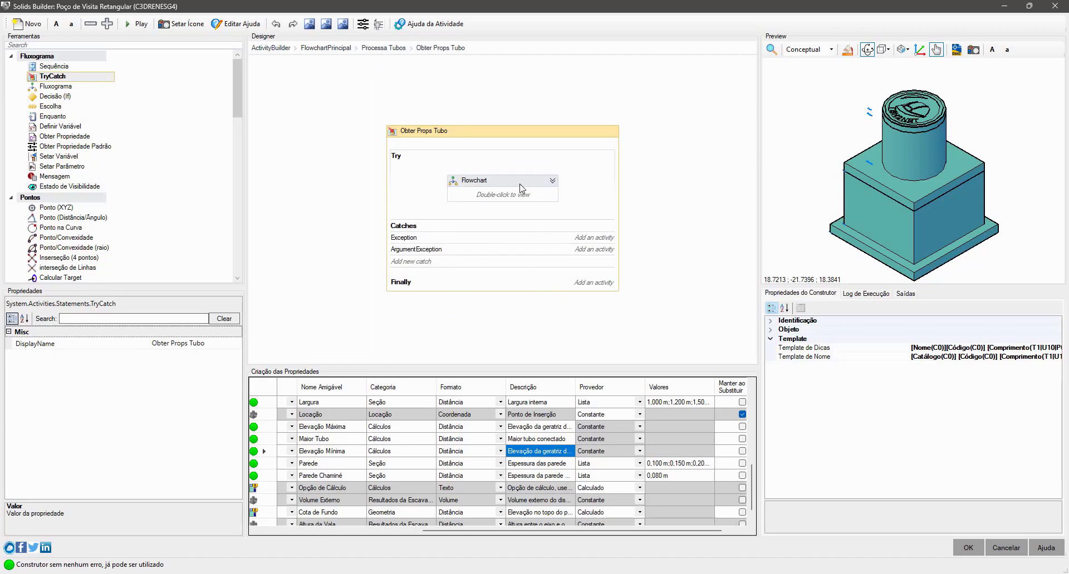
# - Examine the Exception catch and the Mensagem activity, and open the Flowchart inside the Try section
pyautogui.click(545, 194)
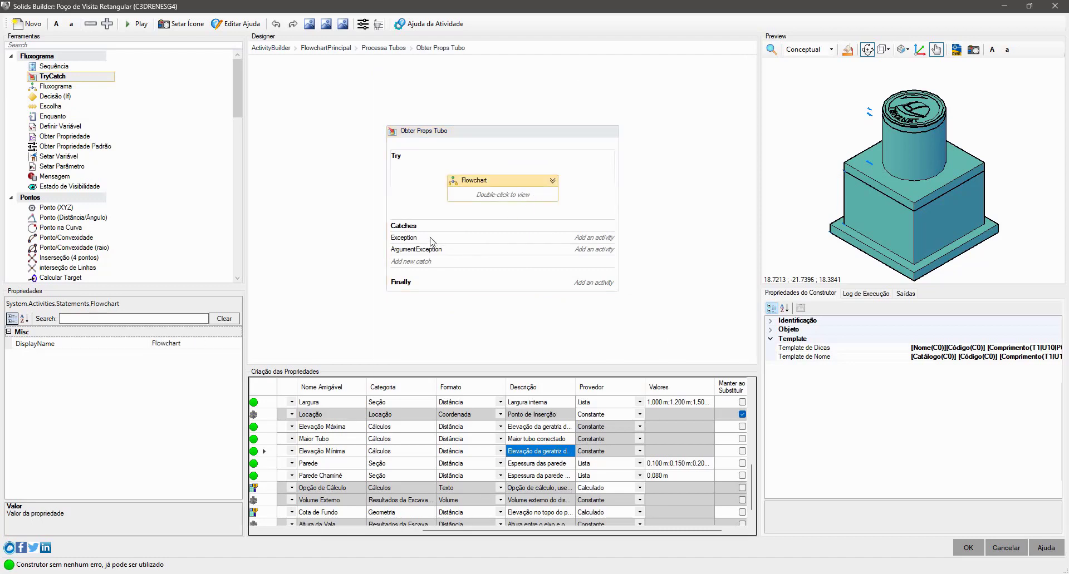
pyautogui.click(410, 238)
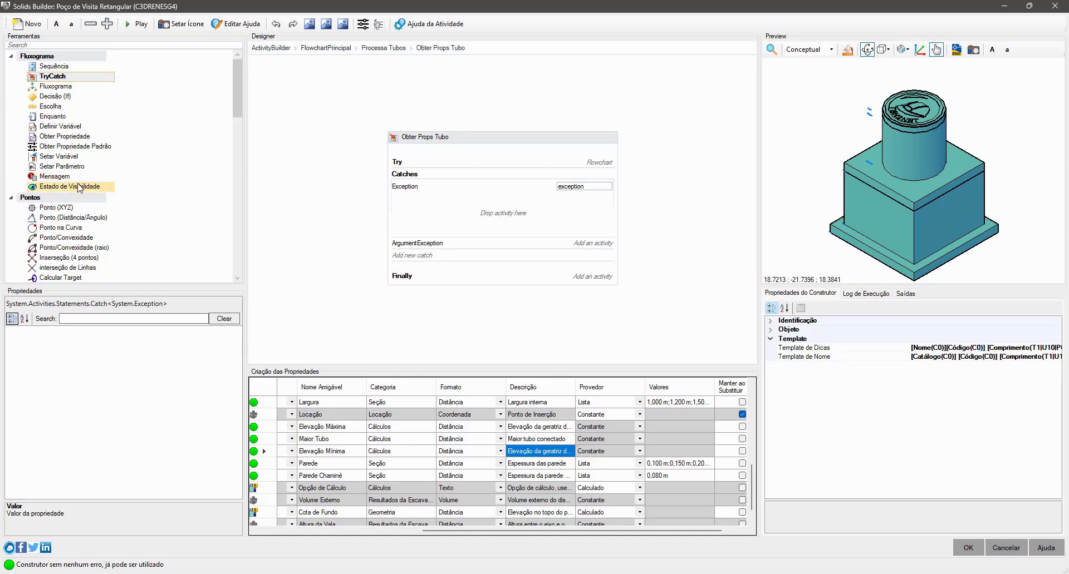
pyautogui.click(55, 176)
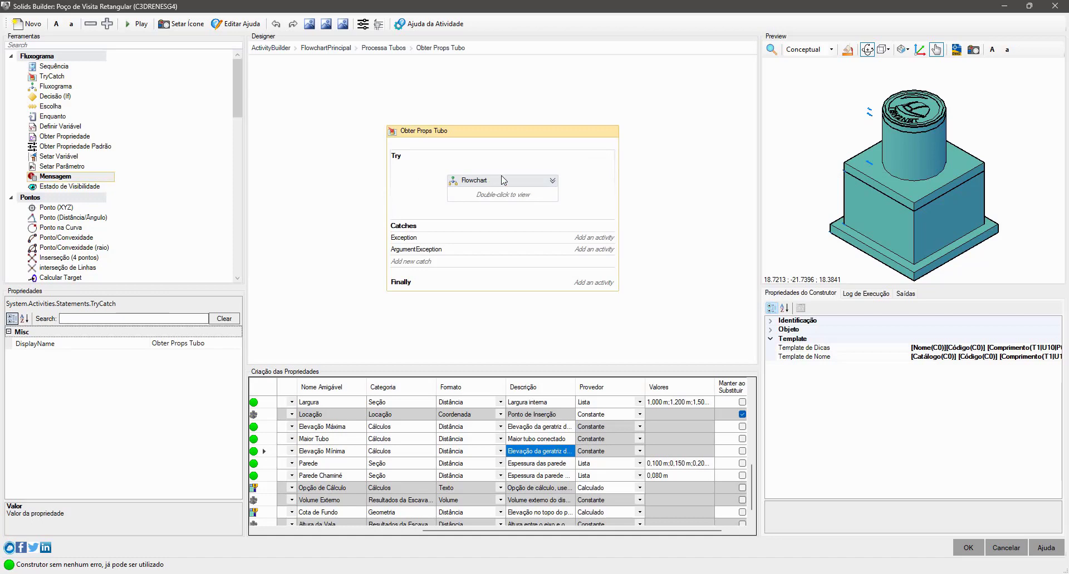
pyautogui.click(532, 191)
pyautogui.doubleClick(526, 189)
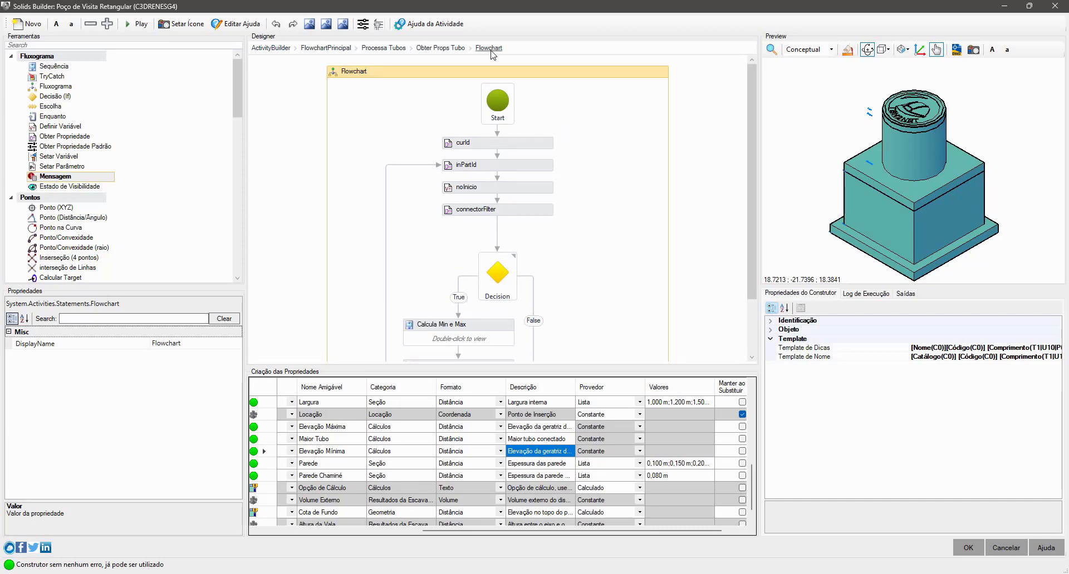
# - Return to the main flowchart, retrace Processa Tubos and Obter Props Tubo to the inner Flowchart, and inspect curId
pyautogui.click(278, 50)
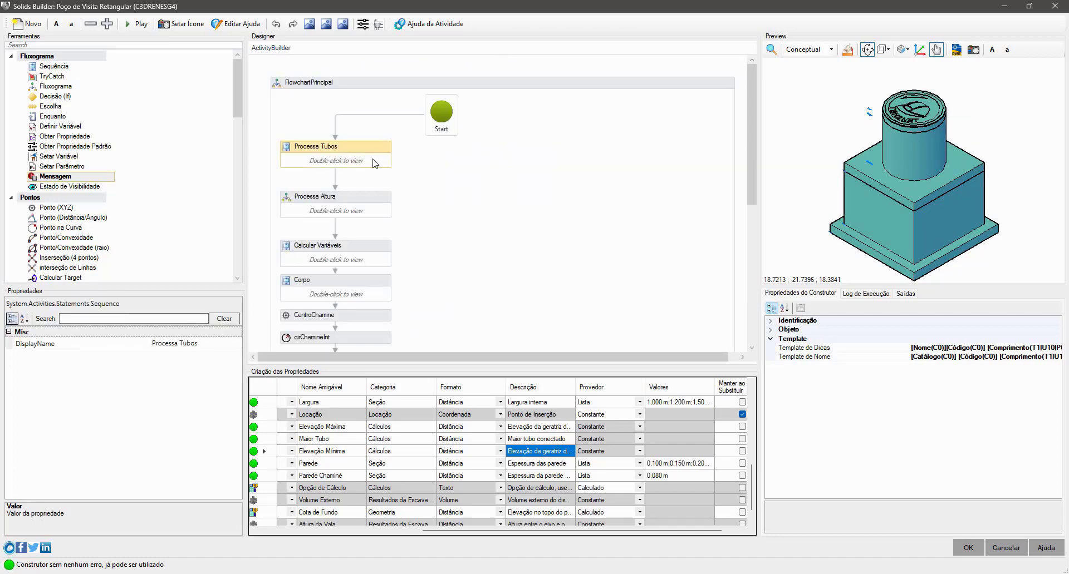
pyautogui.doubleClick(373, 163)
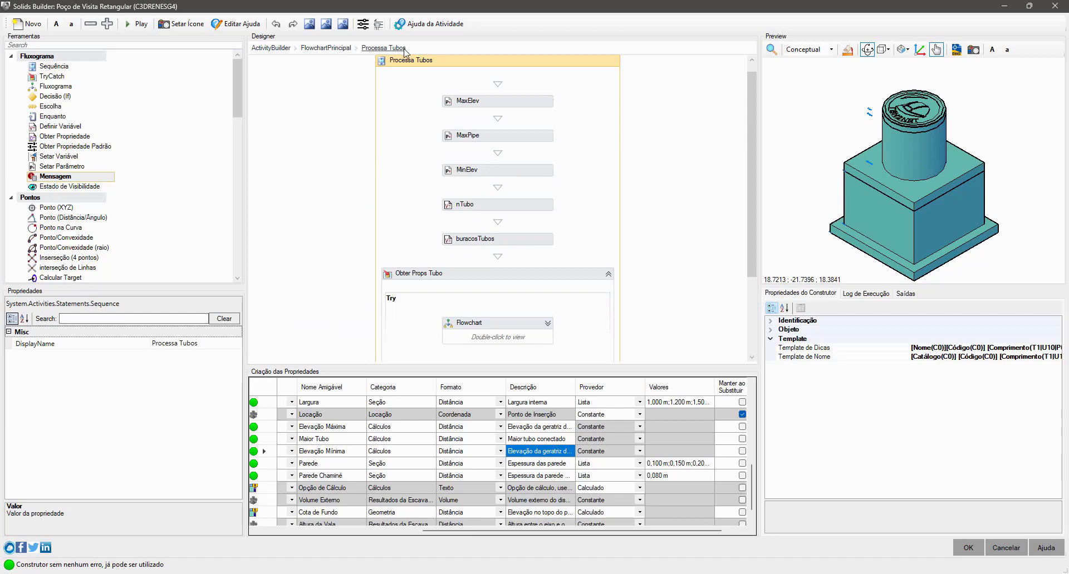
pyautogui.click(566, 274)
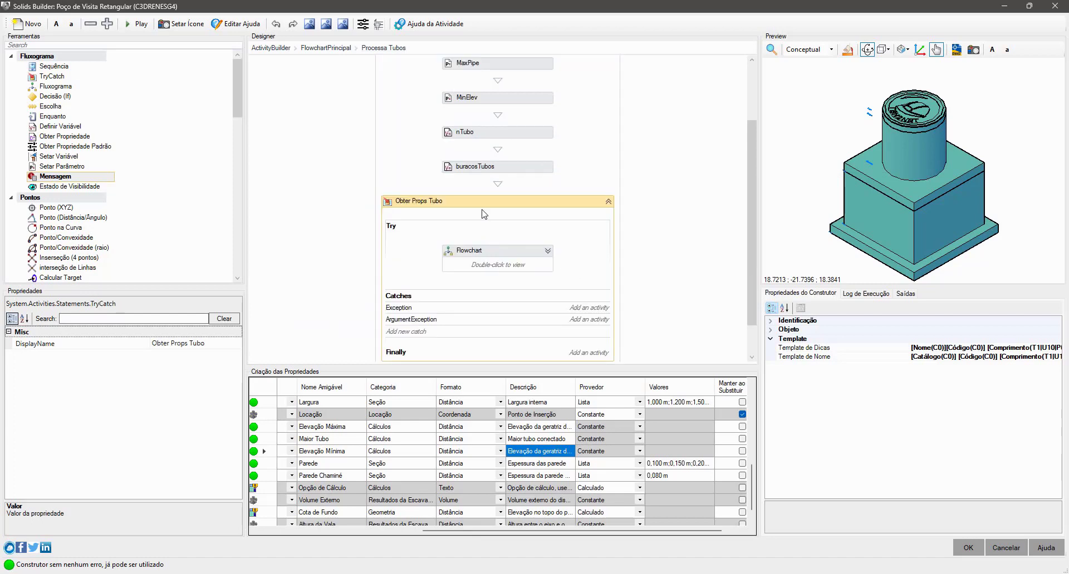
pyautogui.doubleClick(529, 256)
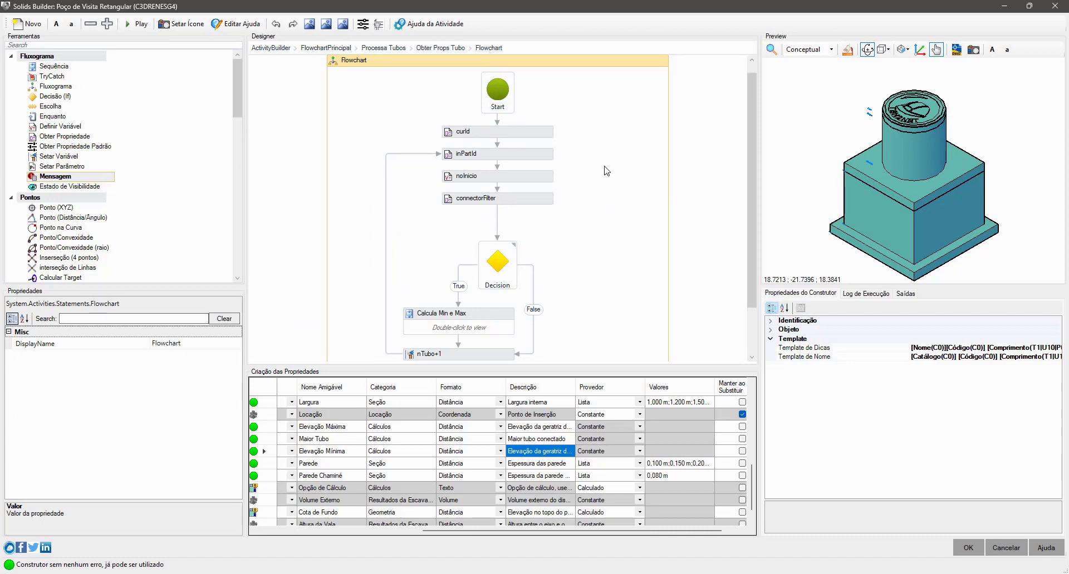
pyautogui.click(529, 137)
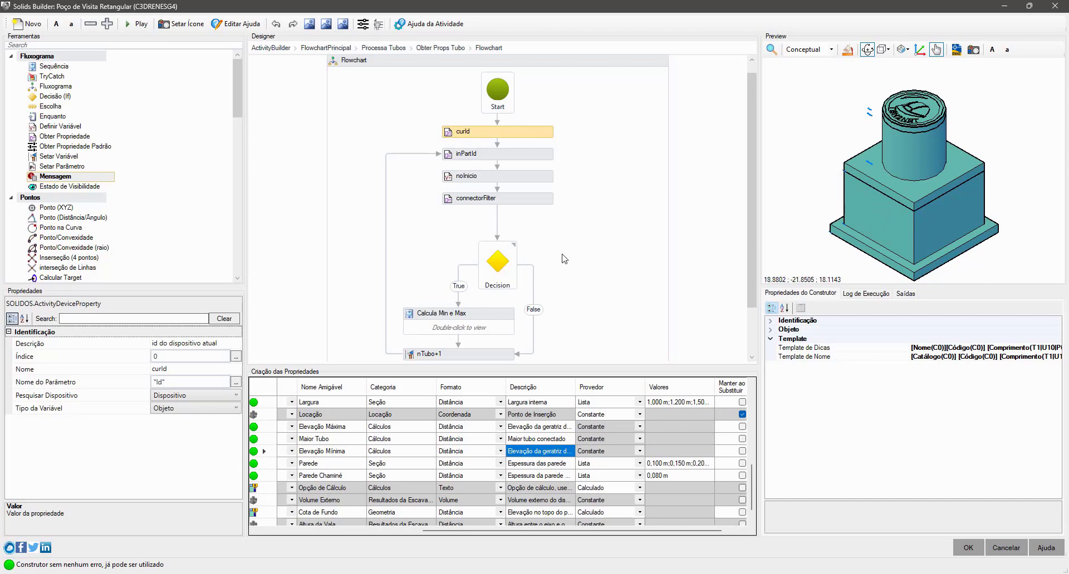
# - Uncover the manhole drawing behind the builder, restore the full builder view, and inspect curId's Pesquisar Dispositivo and Nome do Parâmetro properties
pyautogui.click(224, 341)
pyautogui.moveTo(880, 5); pyautogui.dragTo(527, 49)
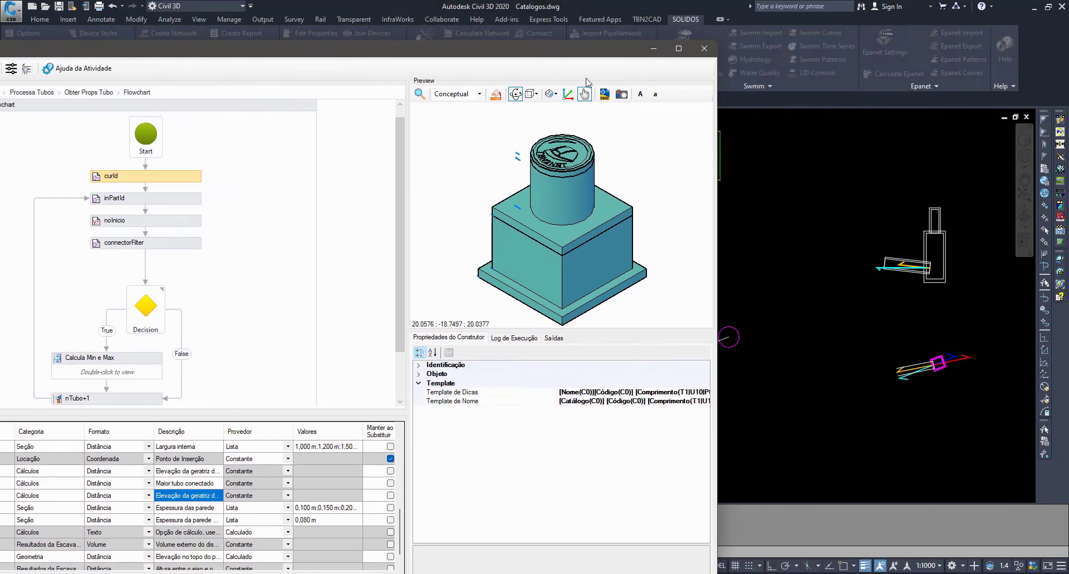
pyautogui.doubleClick(554, 45)
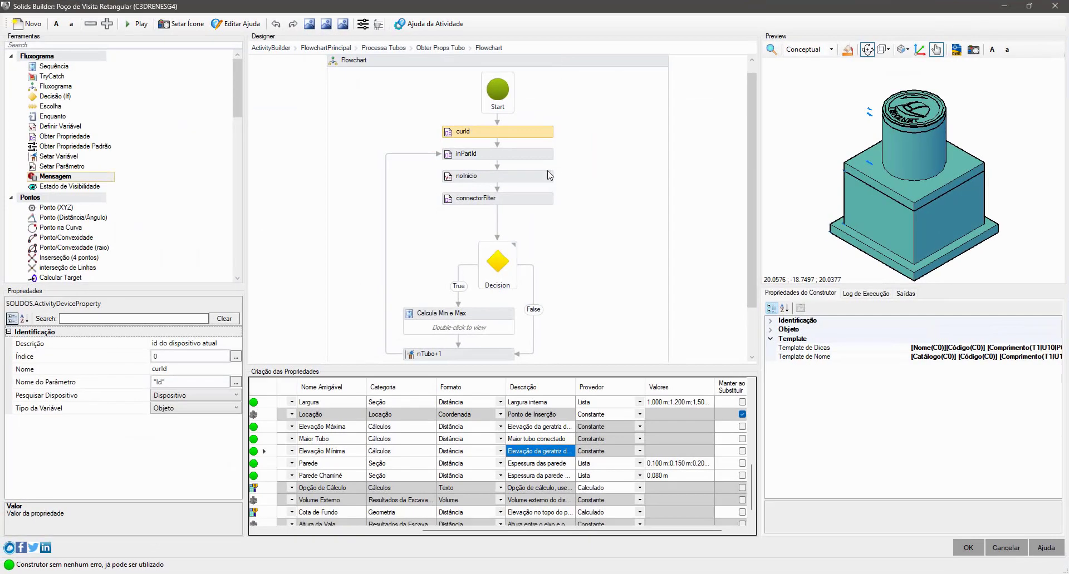
pyautogui.click(111, 399)
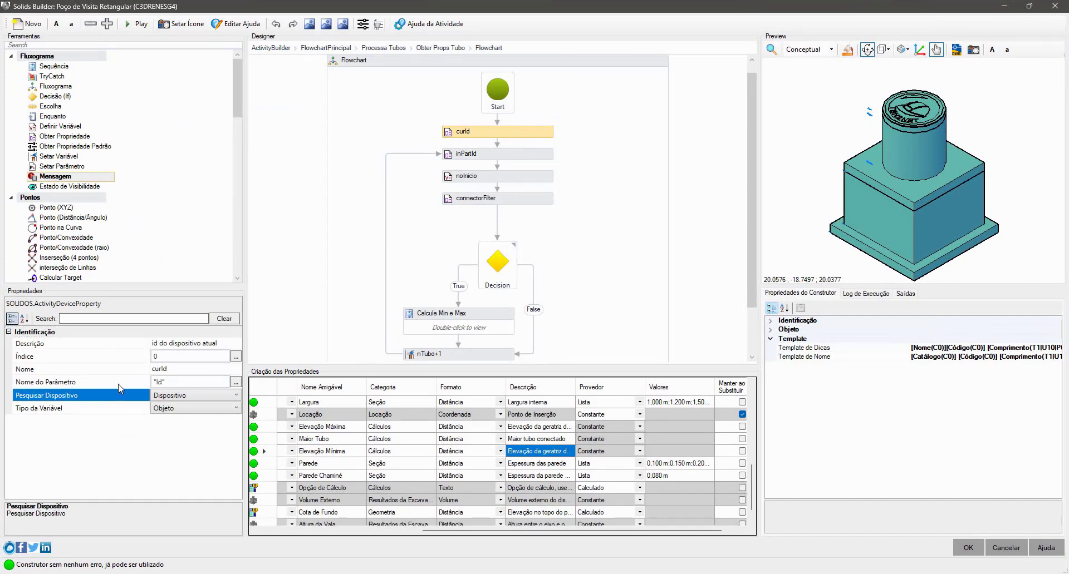
pyautogui.click(119, 384)
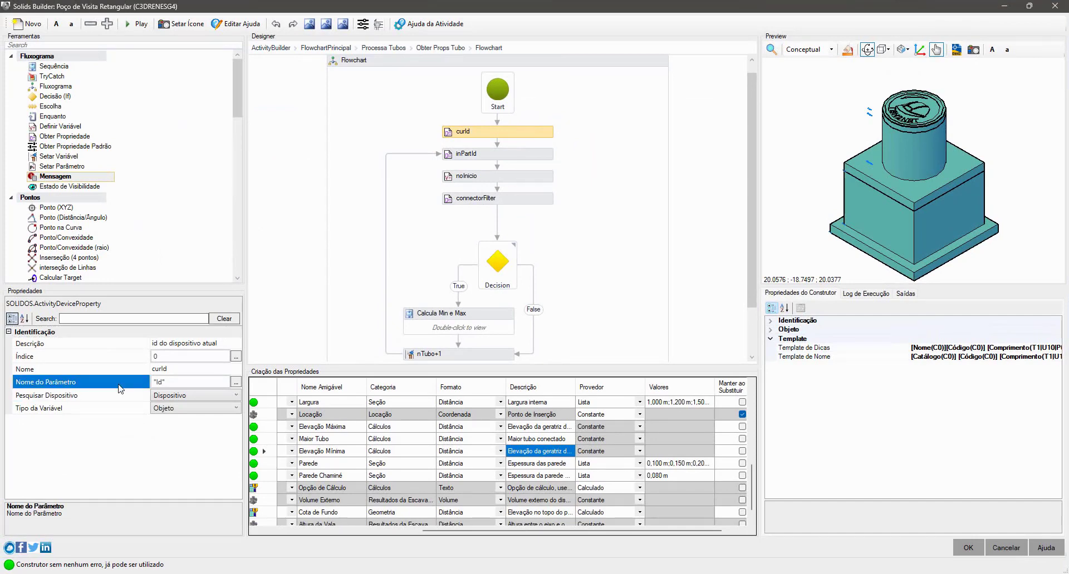
# - Open the activity help for Obter Propriedade and highlight the explanation of Nome do Parâmetro
pyautogui.click(451, 24)
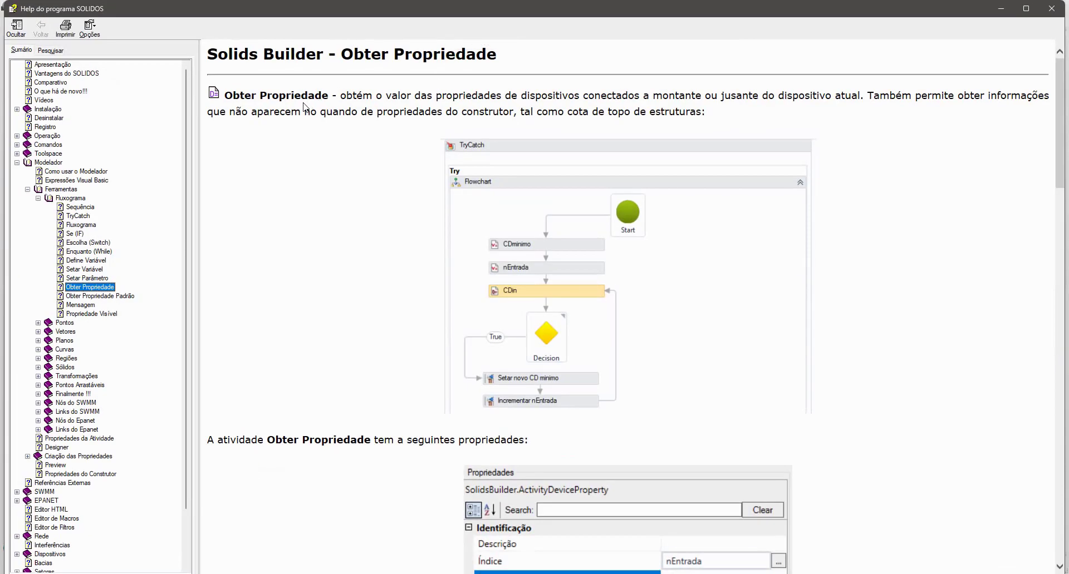
pyautogui.scroll(-2, 327, 184)
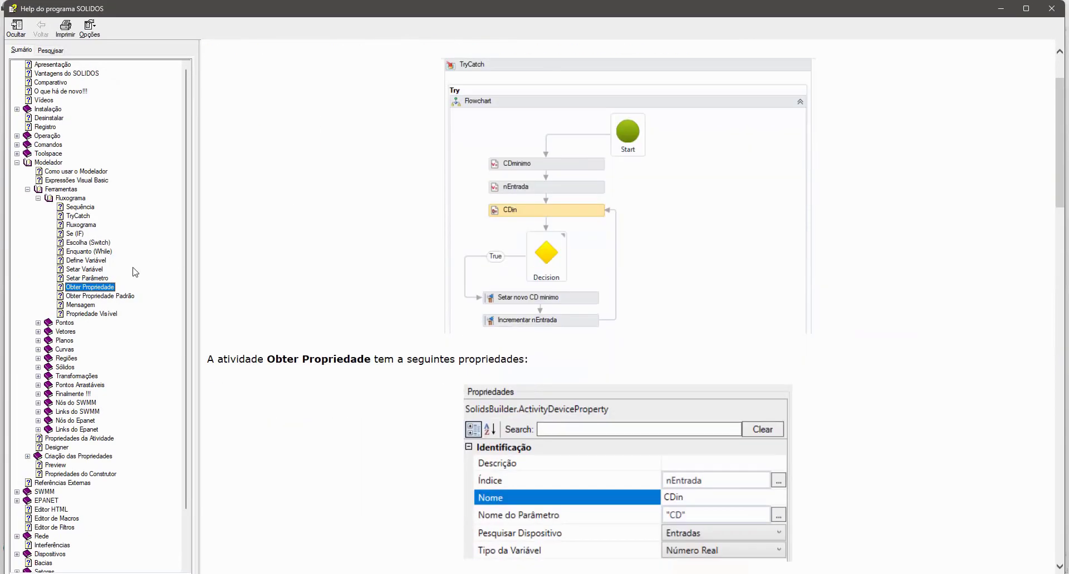
pyautogui.scroll(-6, 346, 290)
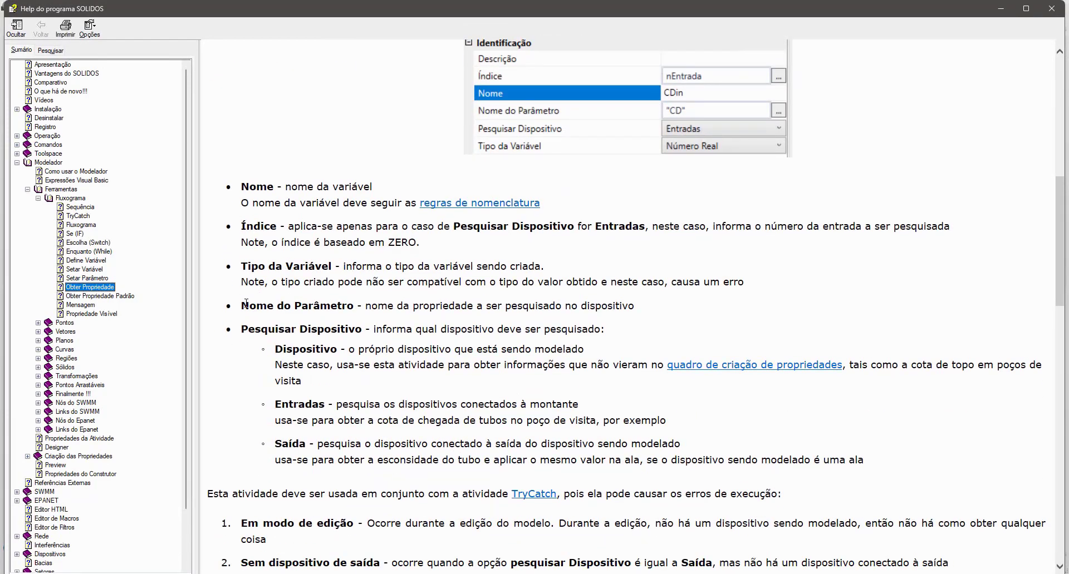
pyautogui.moveTo(246, 303); pyautogui.dragTo(525, 301)
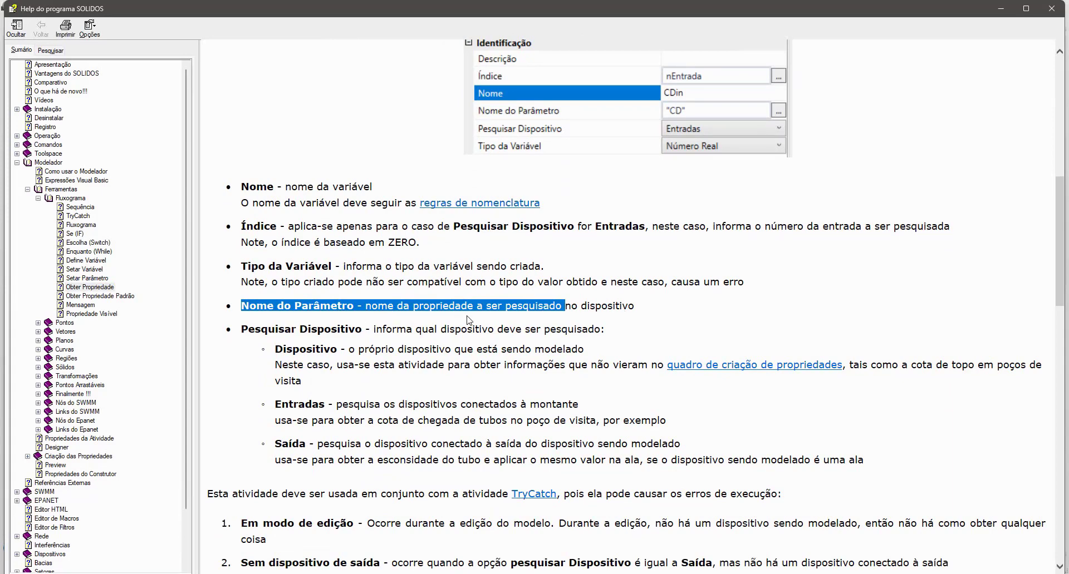
# - Collapse Modelador in the help contents and open the Identificação topic under Dispositivos, Categorização de Propriedades
pyautogui.scroll(-3, 89, 394)
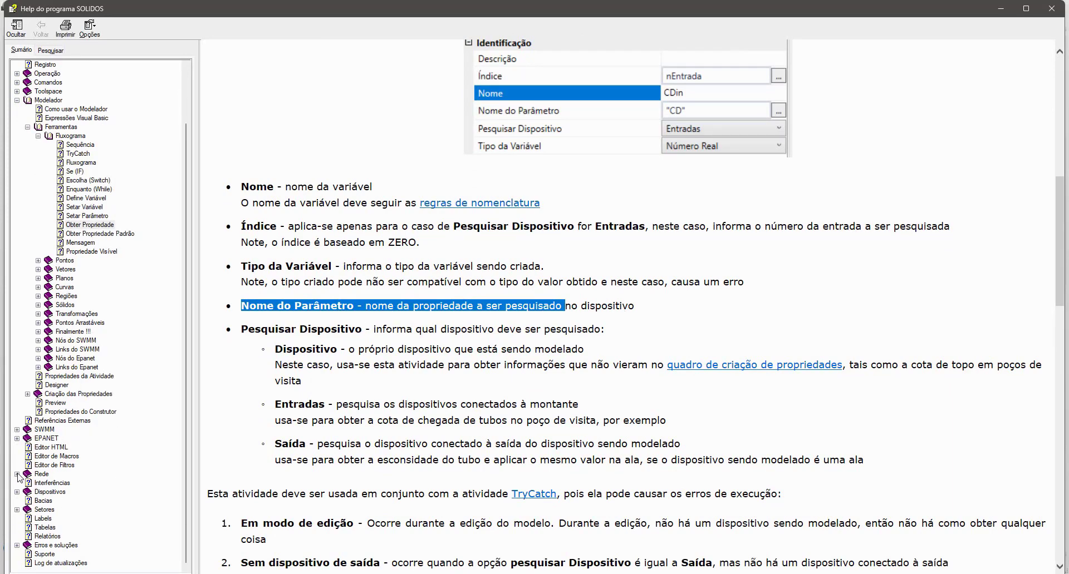
pyautogui.click(17, 101)
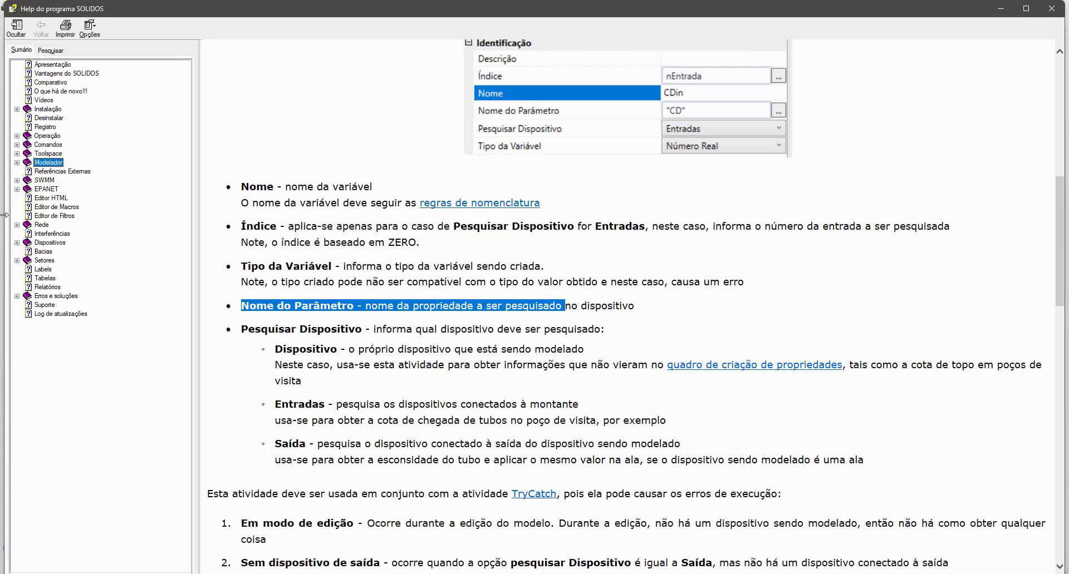
pyautogui.click(32, 249)
pyautogui.click(53, 252)
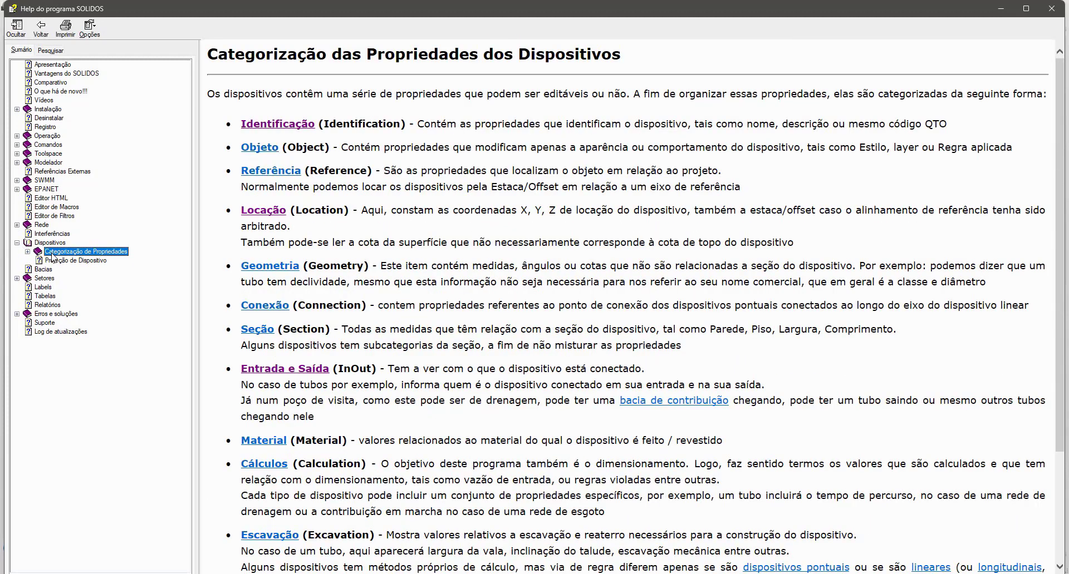
pyautogui.click(28, 252)
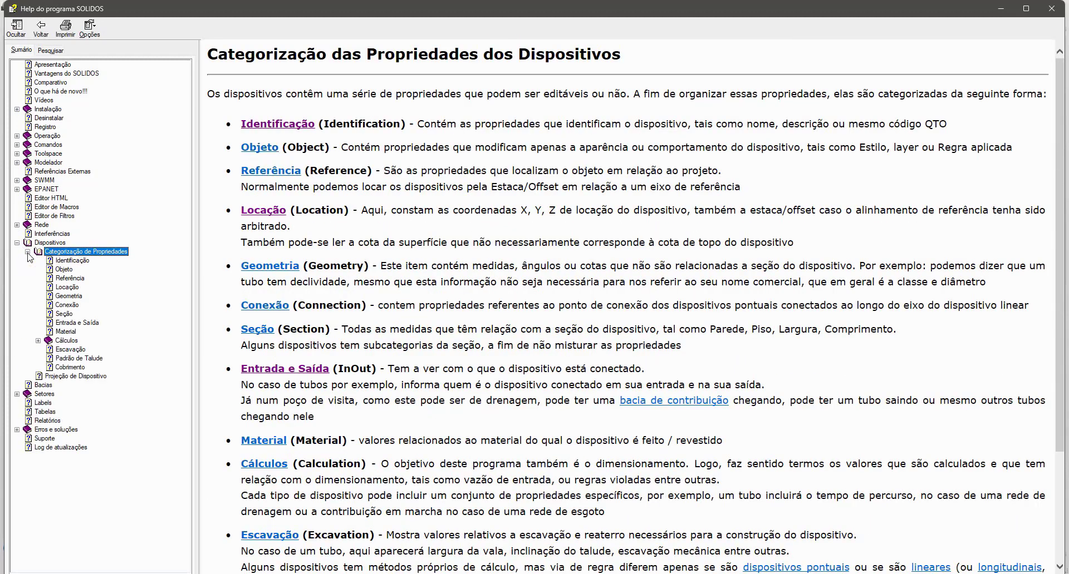
pyautogui.click(72, 261)
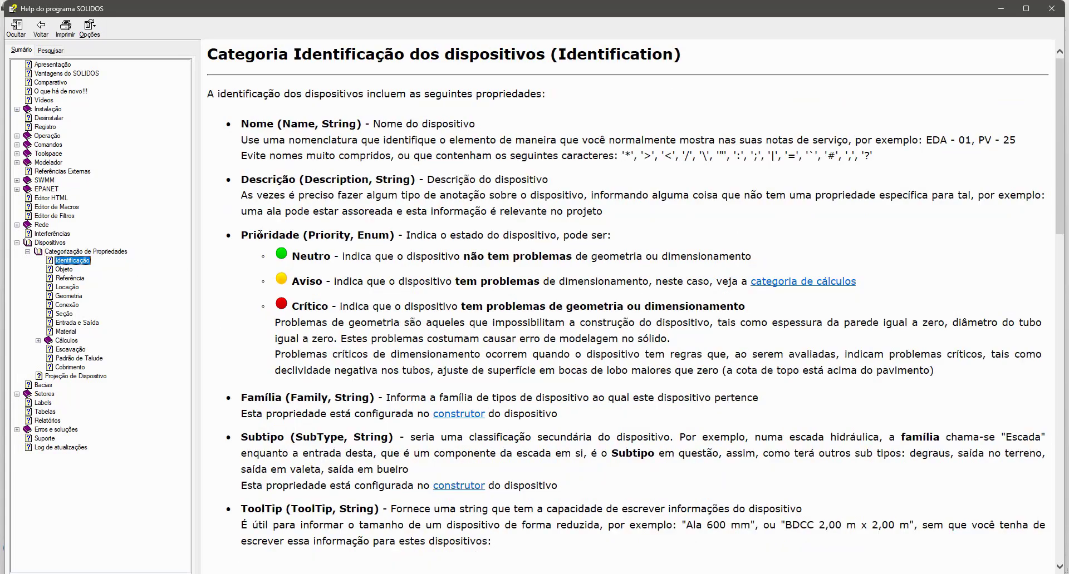
# - Highlight the internal names and data types of the Prioridade, Descrição and Nome properties, and close the help
pyautogui.moveTo(260, 236); pyautogui.dragTo(358, 235)
pyautogui.doubleClick(336, 235)
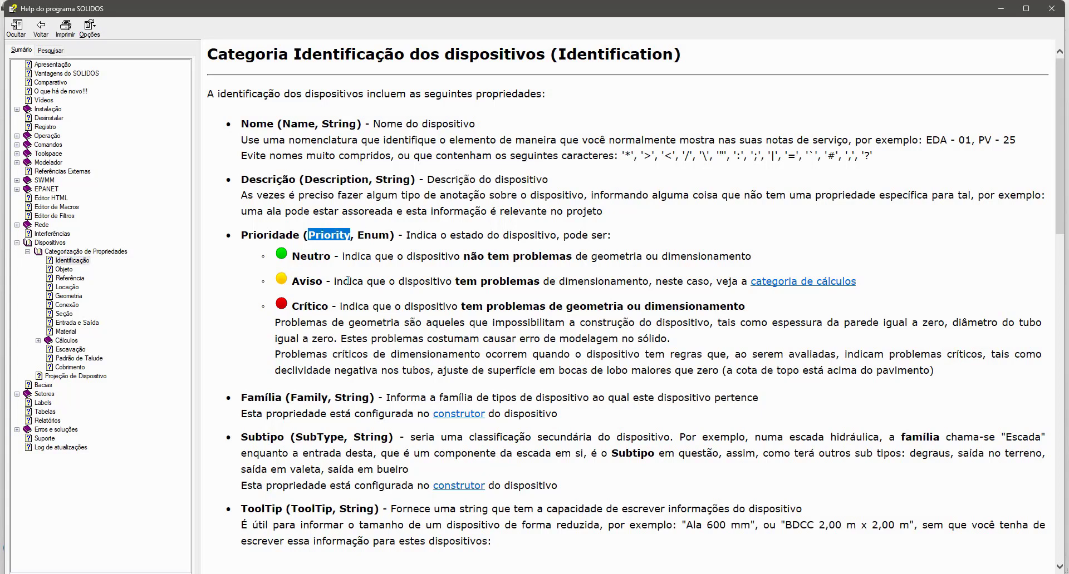
pyautogui.doubleClick(395, 180)
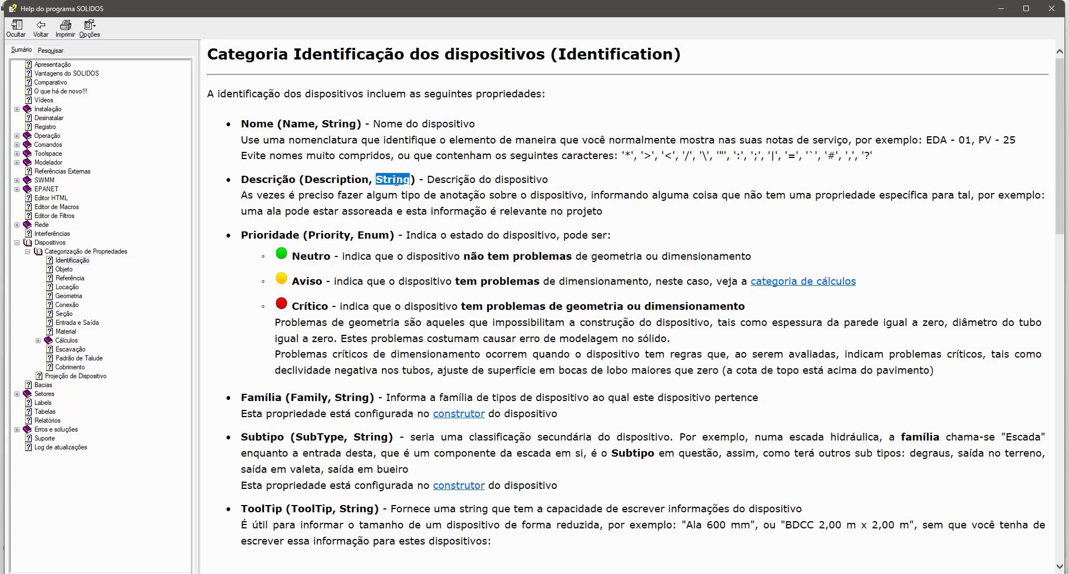
pyautogui.doubleClick(337, 180)
pyautogui.doubleClick(393, 179)
pyautogui.doubleClick(262, 125)
pyautogui.doubleClick(292, 124)
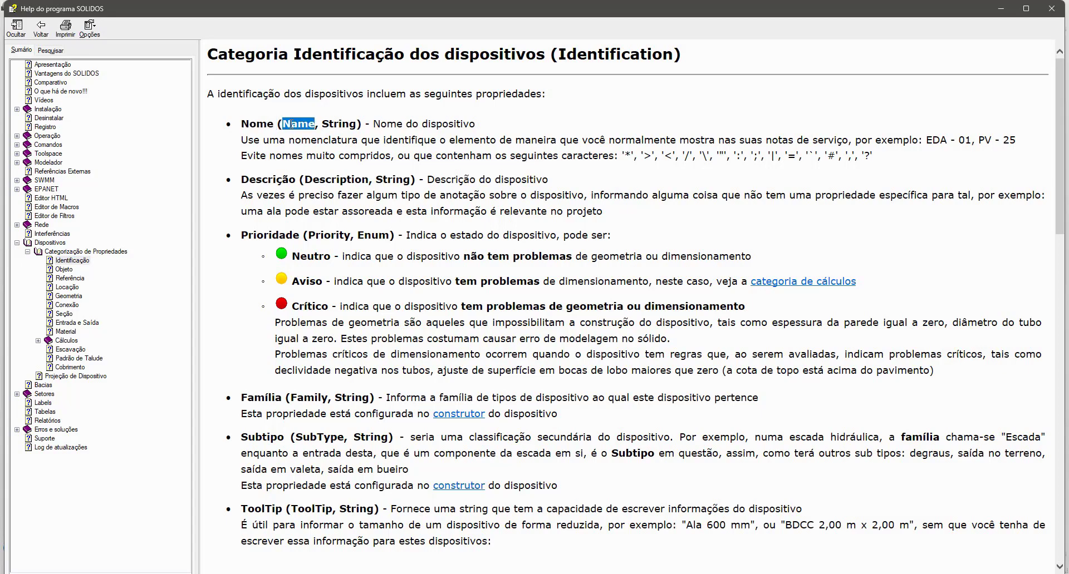
pyautogui.doubleClick(349, 124)
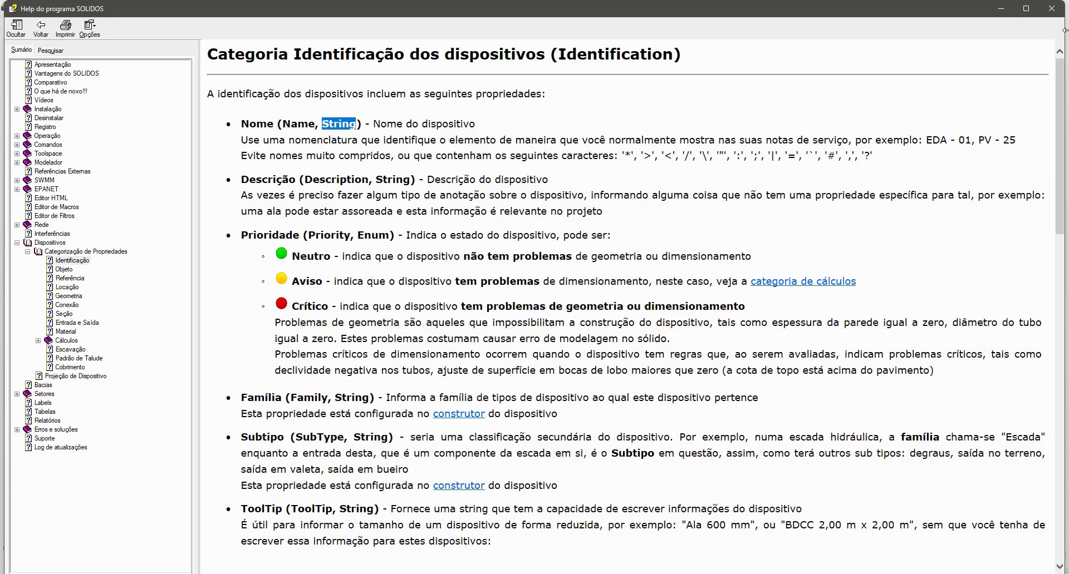
pyautogui.click(1051, 9)
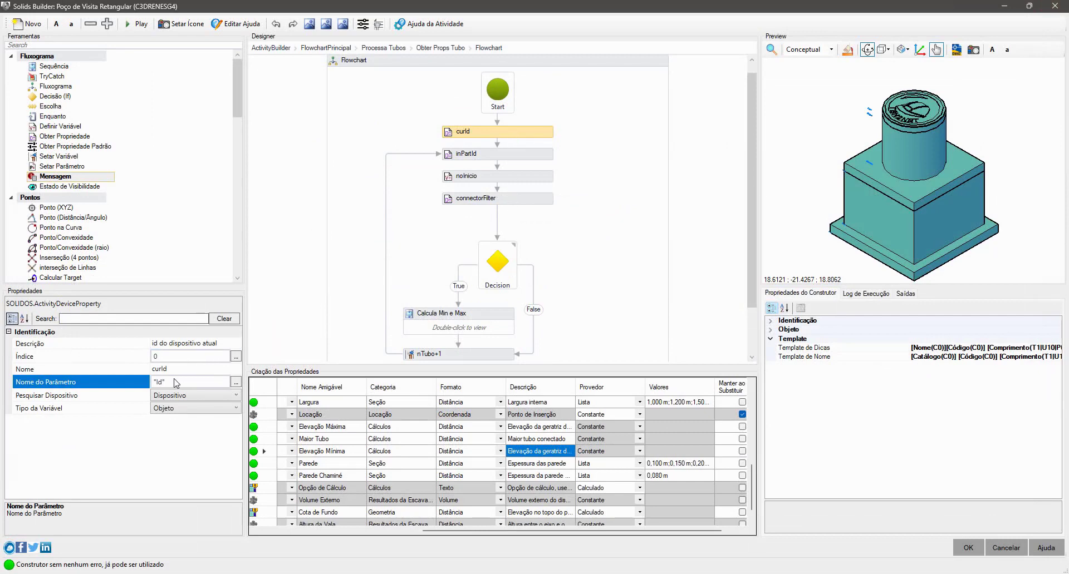
# - Point out curId's Pesquisar Dispositivo, review the available Tipo da Variável options, and keep Objeto selected
pyautogui.click(130, 407)
pyautogui.click(127, 401)
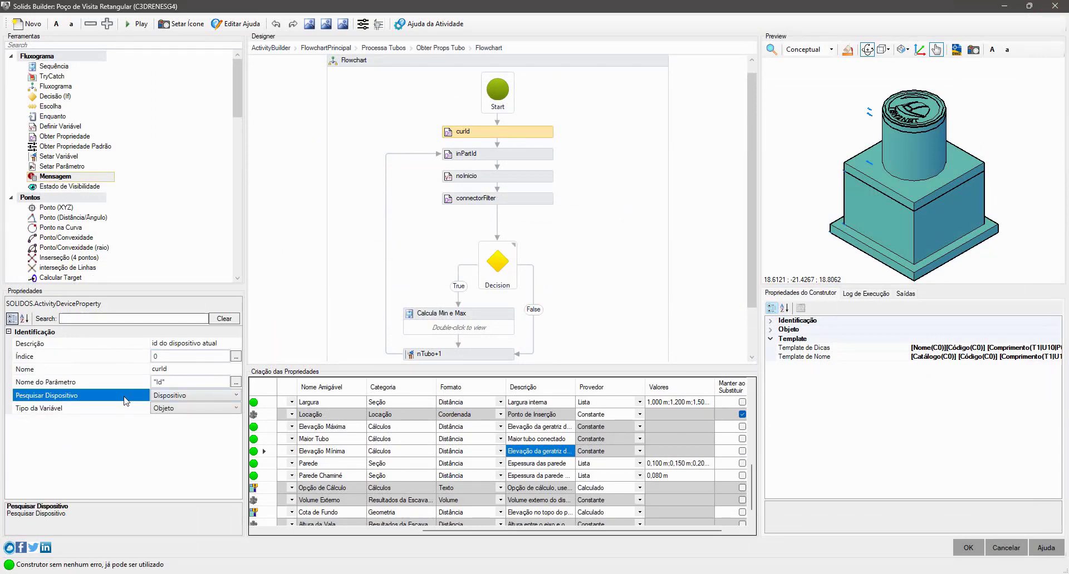
pyautogui.click(151, 409)
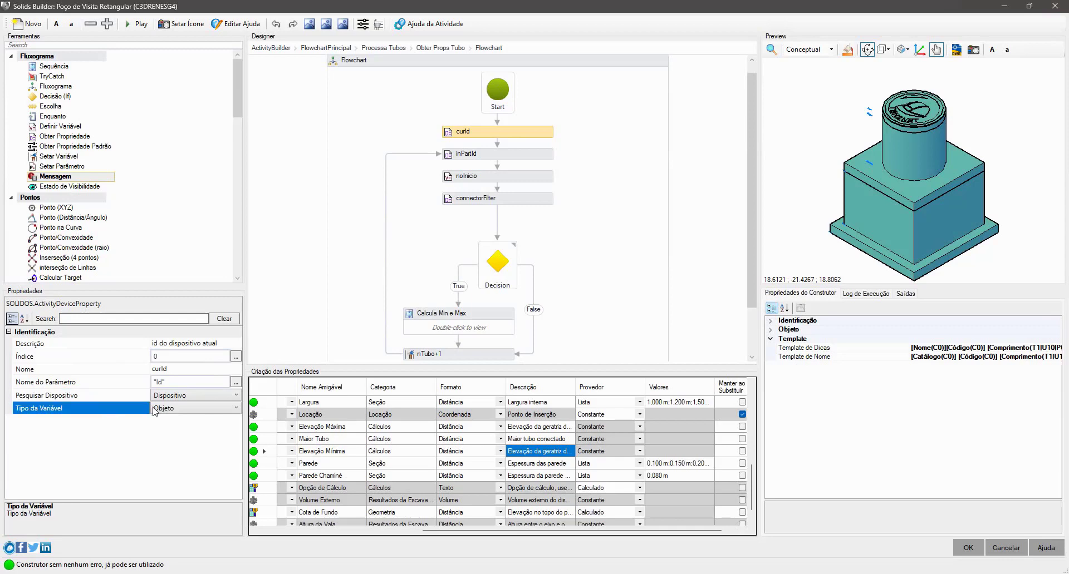
pyautogui.click(203, 411)
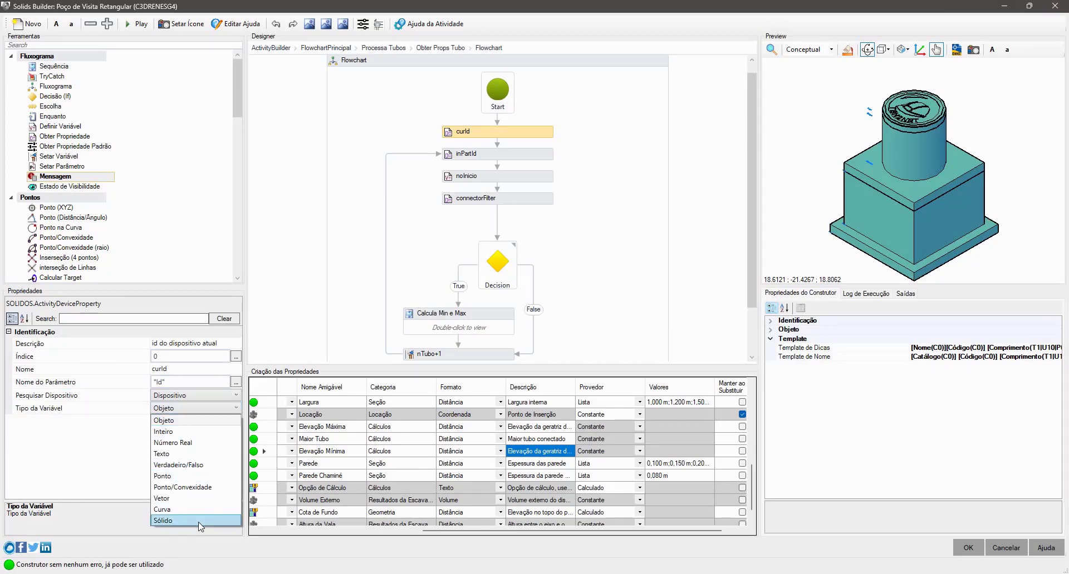
pyautogui.click(168, 420)
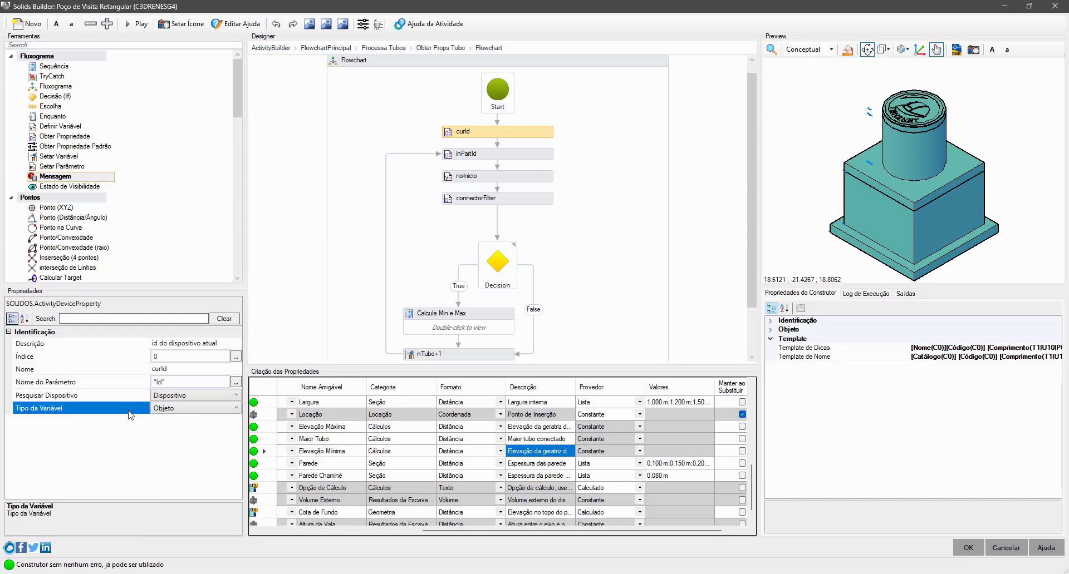
# - Select the inPartId activity, widen its property values column, and inspect its Descrição and Pesquisar Dispositivo settings
pyautogui.click(527, 160)
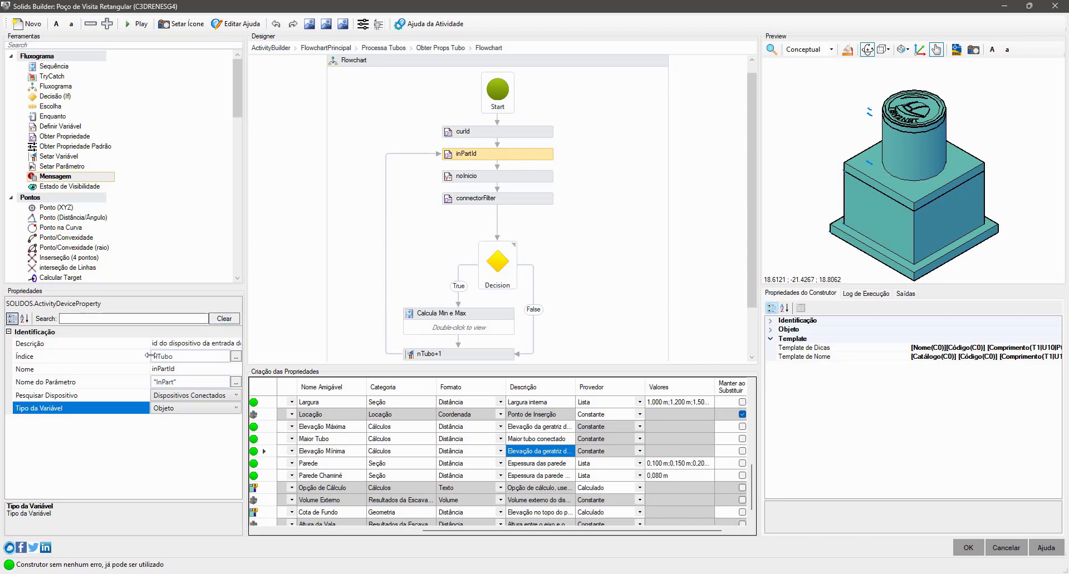
pyautogui.moveTo(147, 356); pyautogui.dragTo(104, 357)
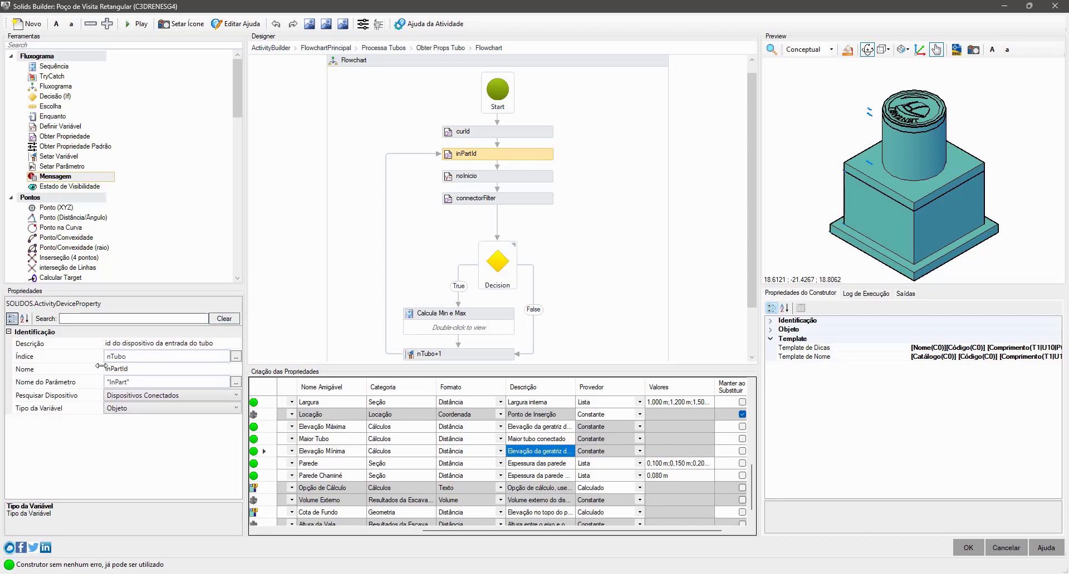
pyautogui.click(124, 344)
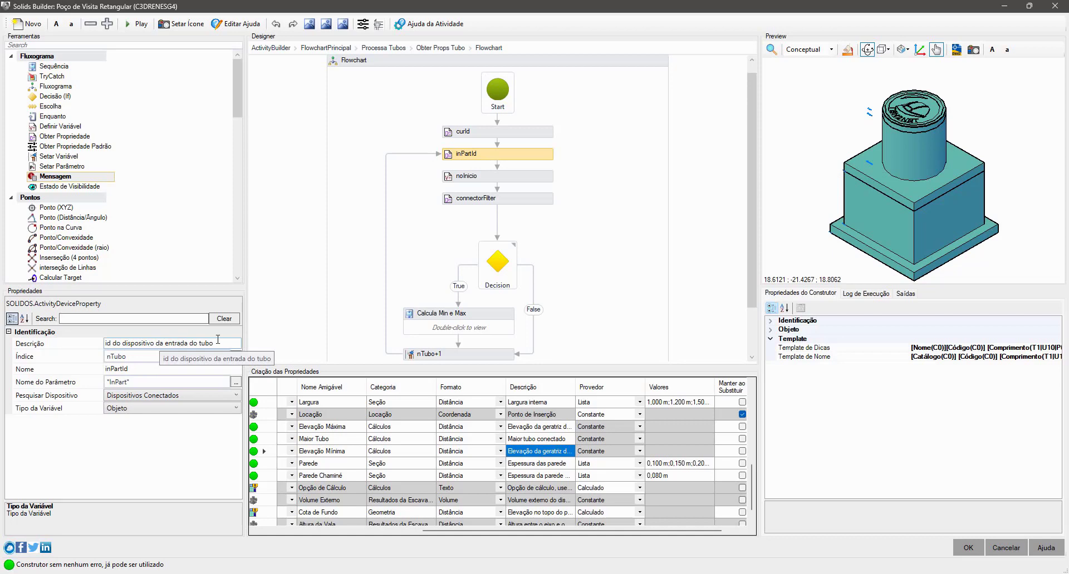
pyautogui.click(91, 399)
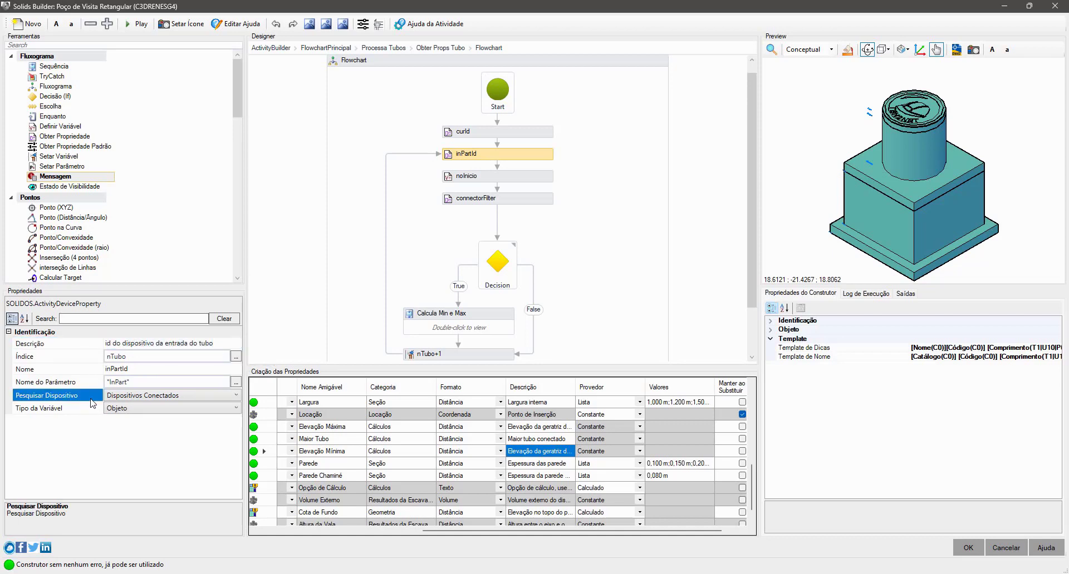
pyautogui.click(141, 396)
pyautogui.click(142, 396)
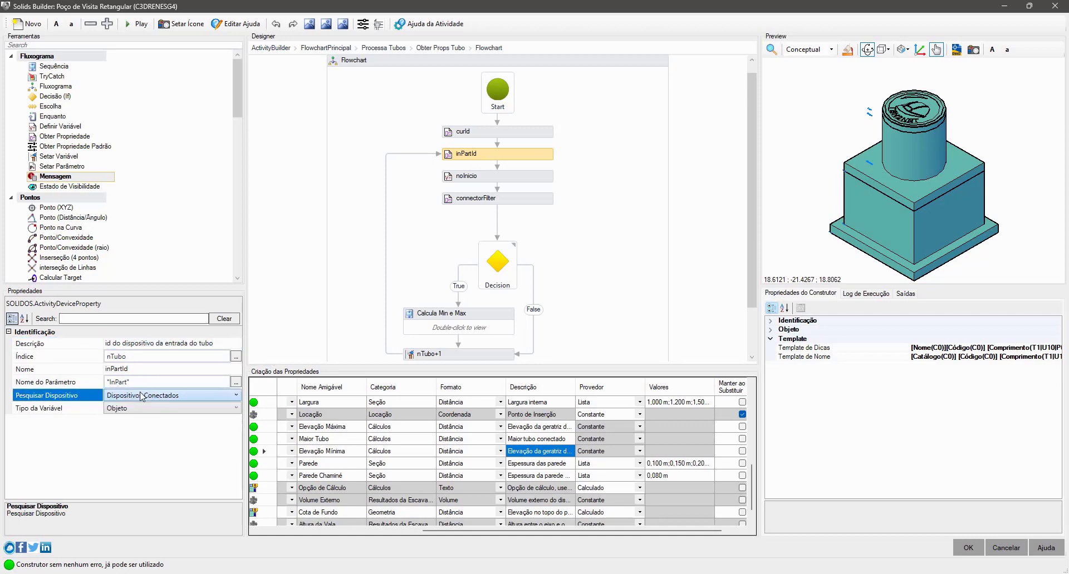
# - Inspect inPartId's Índice and highlight the parameter name it looks up
pyautogui.click(96, 359)
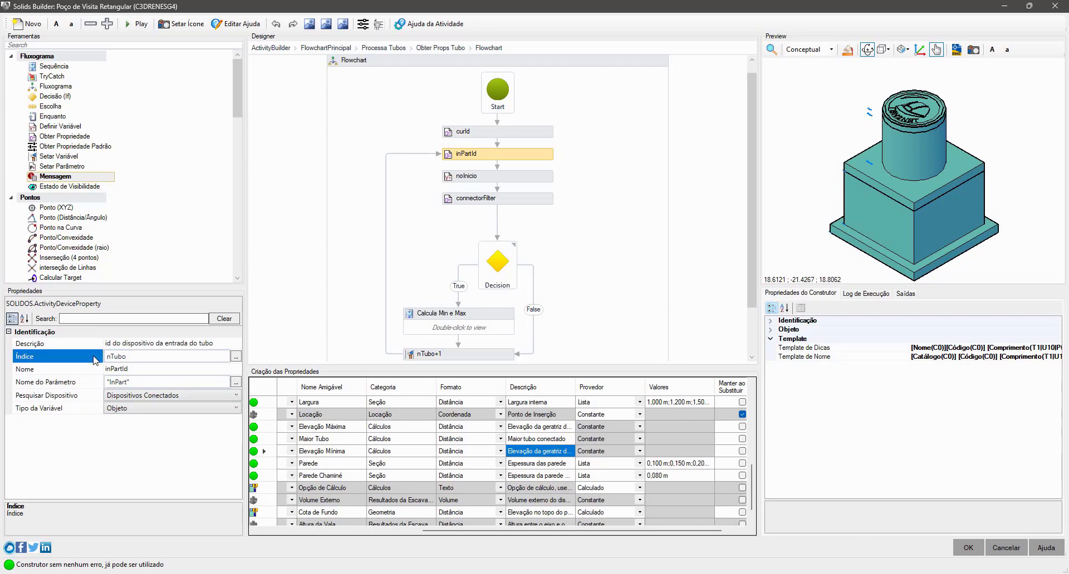
pyautogui.click(94, 381)
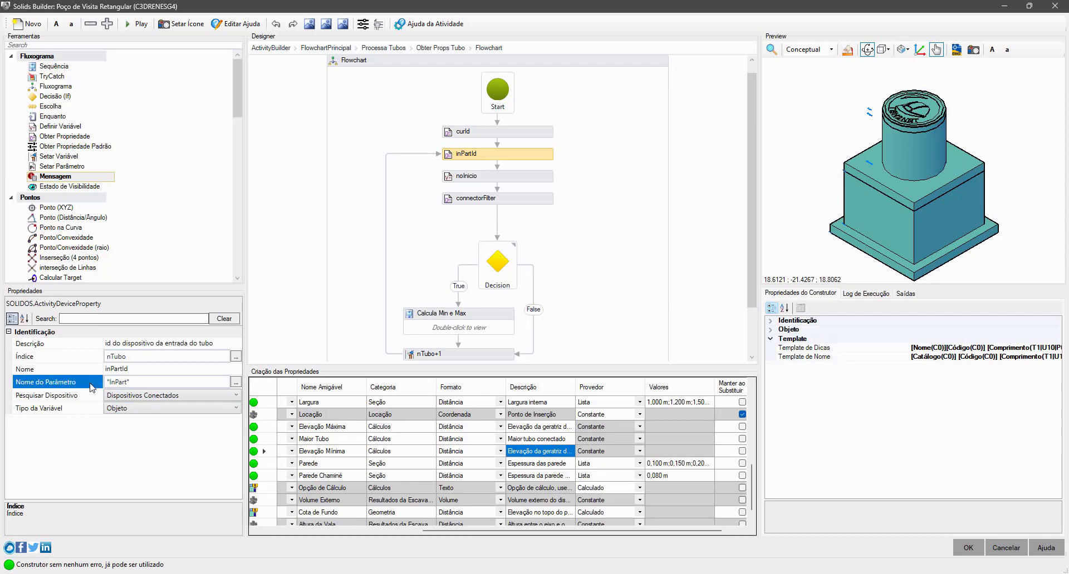
pyautogui.click(135, 383)
pyautogui.hotkey('ctrl', 'a')
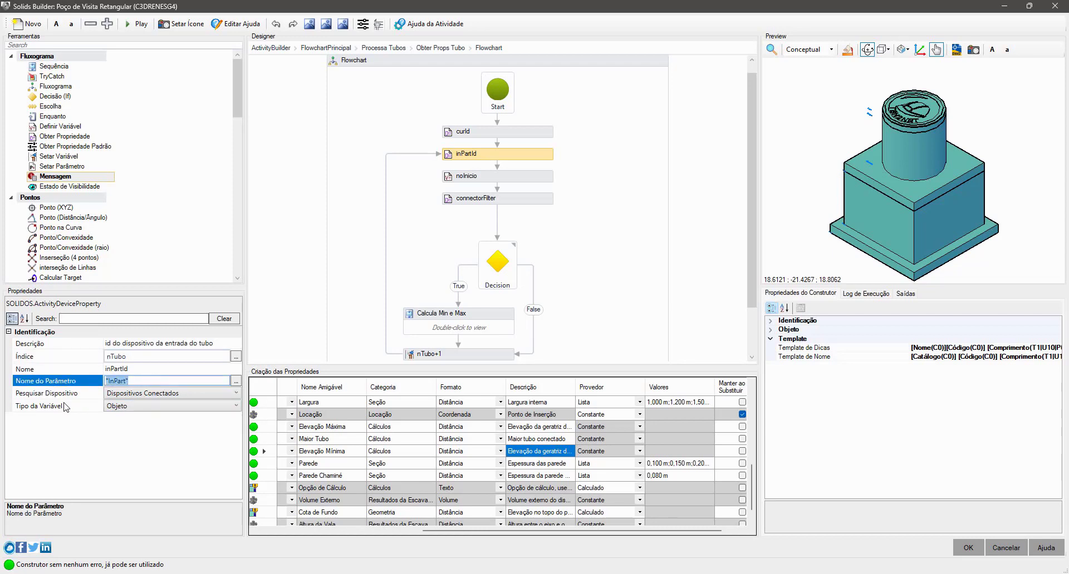
pyautogui.click(76, 384)
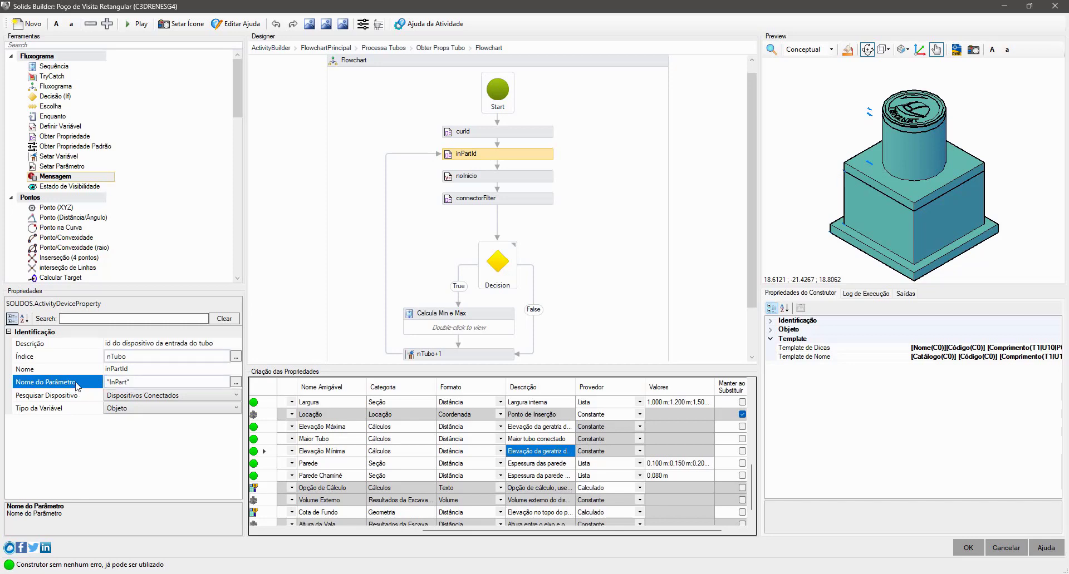
# - Open the activity help and go to the Entrada e Saída page under Dispositivos > Categorização de Propriedades
pyautogui.click(448, 28)
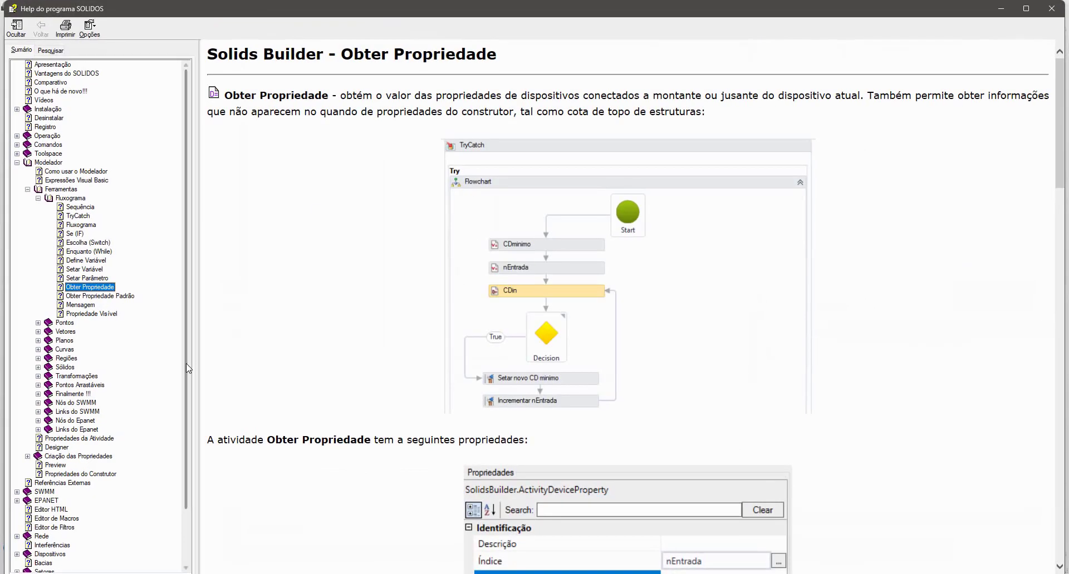
pyautogui.scroll(-3, 188, 368)
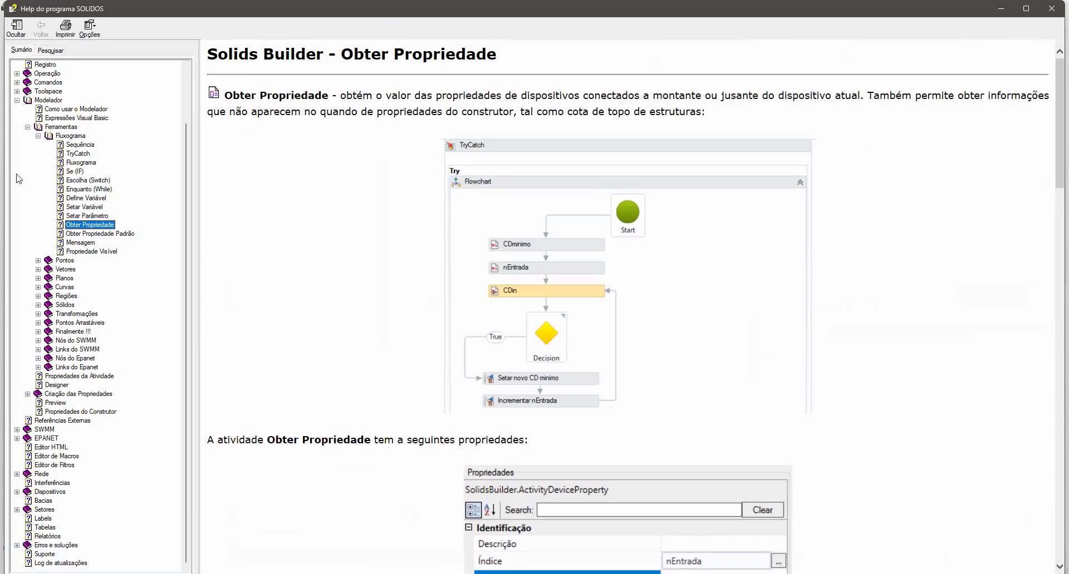
pyautogui.click(17, 100)
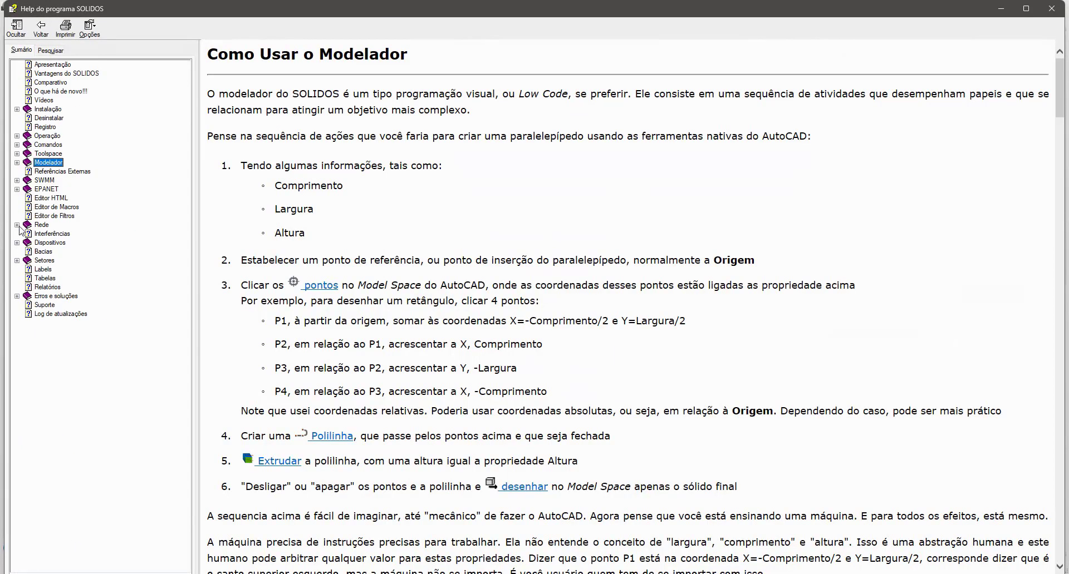
pyautogui.click(17, 242)
pyautogui.click(28, 252)
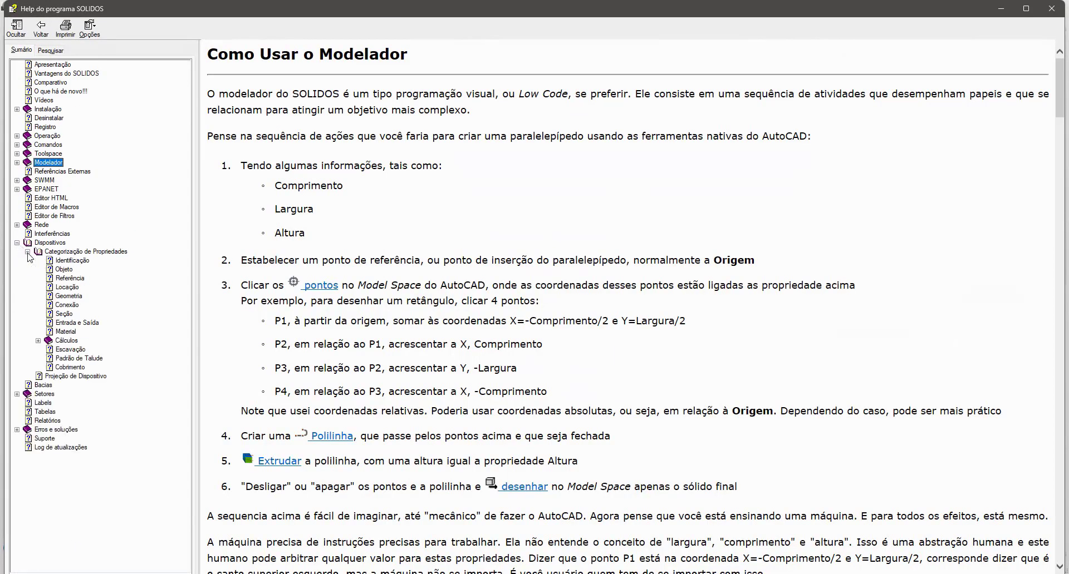
pyautogui.click(77, 323)
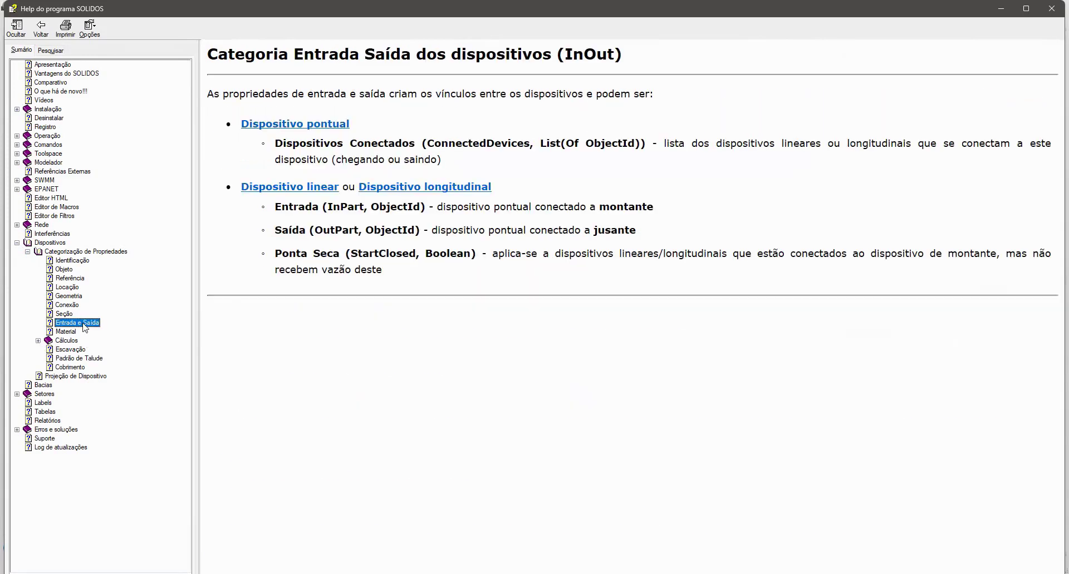
# - Highlight Entrada's internal name and data type, close the help, and keep inPartId's Tipo da Variável as Objeto
pyautogui.moveTo(328, 206); pyautogui.dragTo(364, 204)
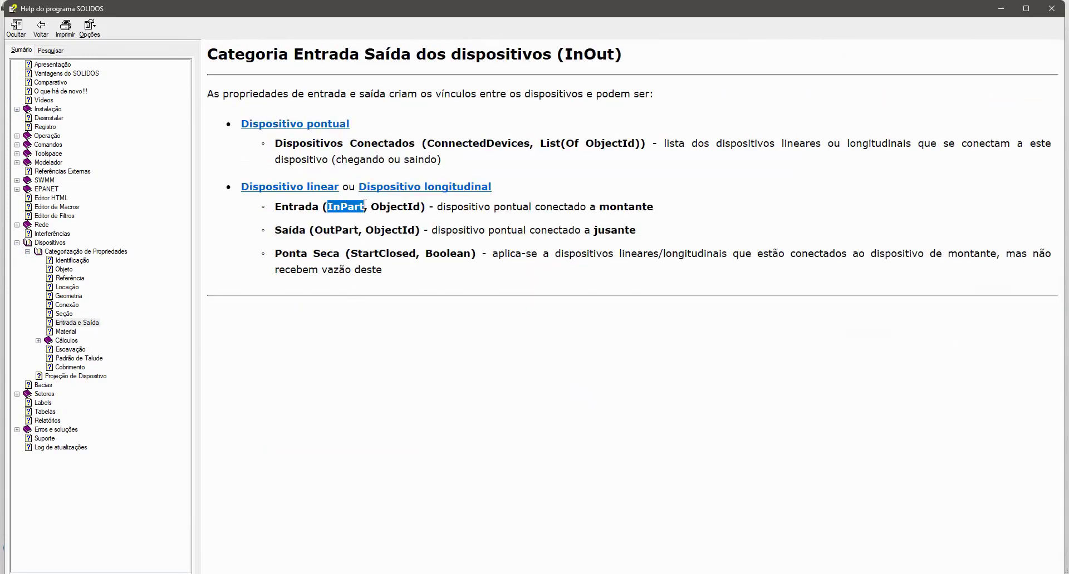
pyautogui.doubleClick(400, 206)
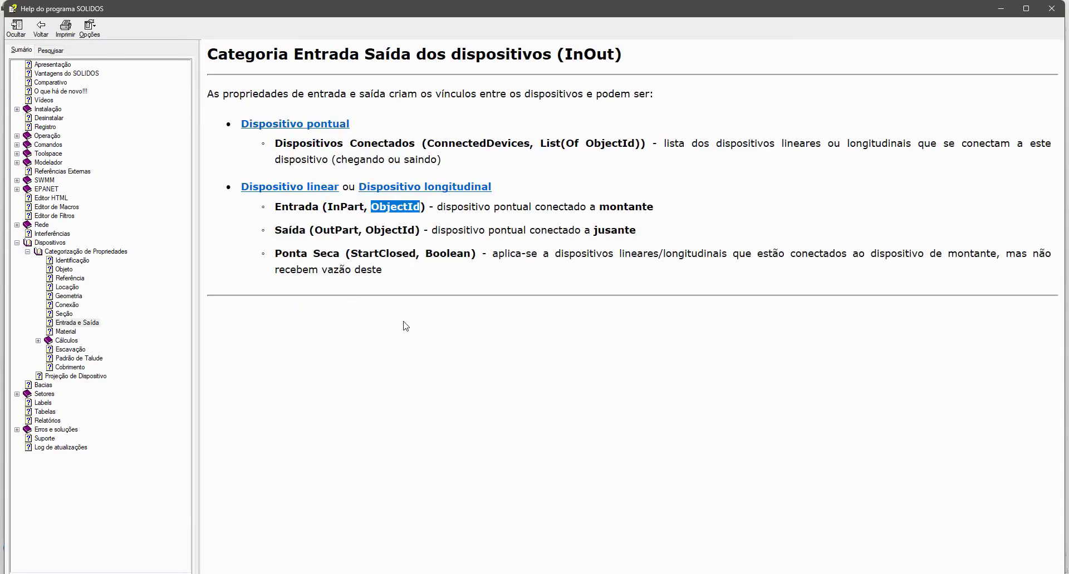
pyautogui.click(1051, 9)
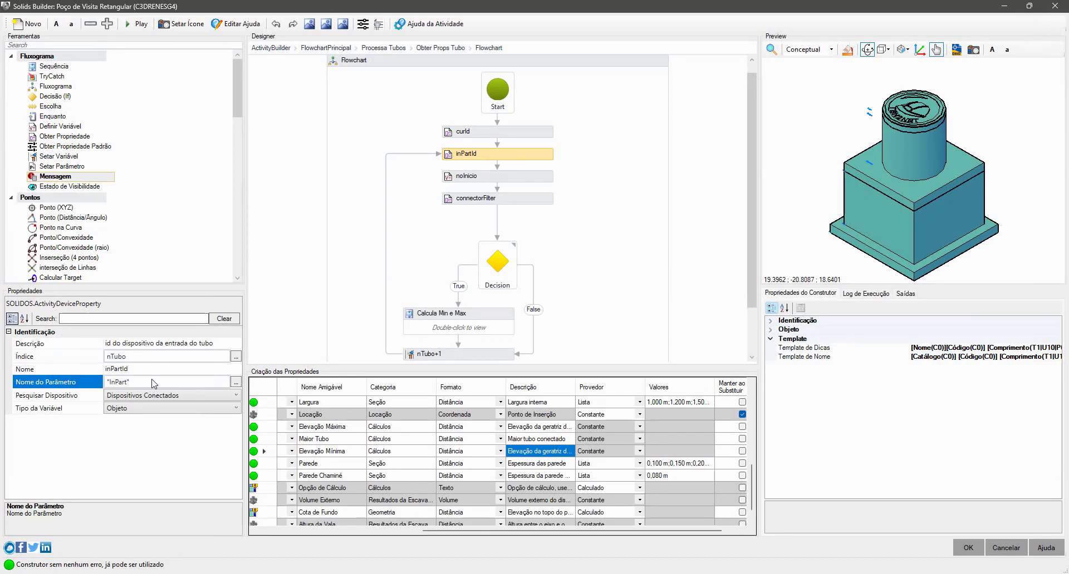
pyautogui.click(135, 409)
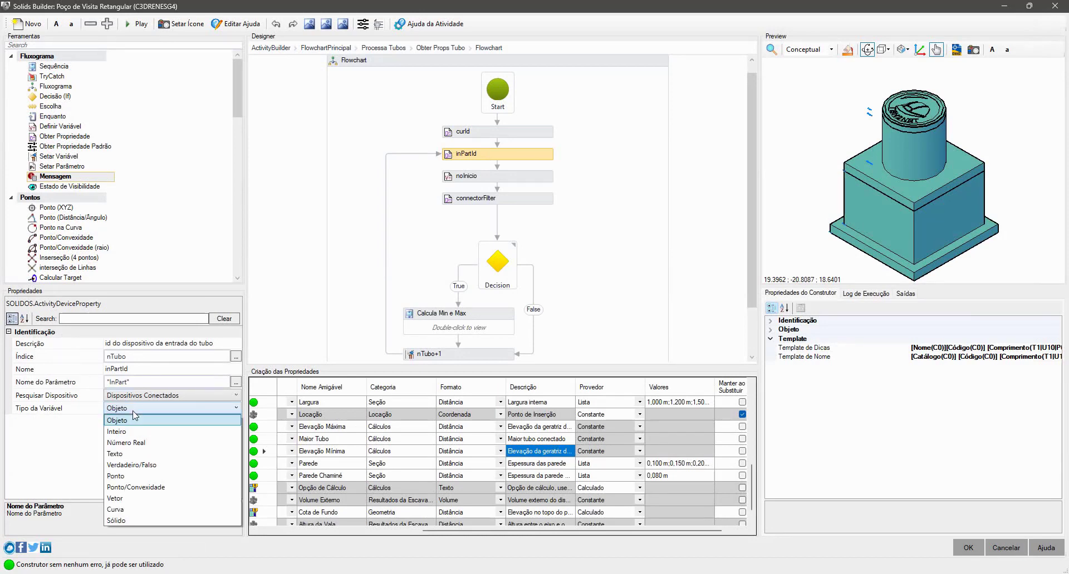
pyautogui.click(134, 418)
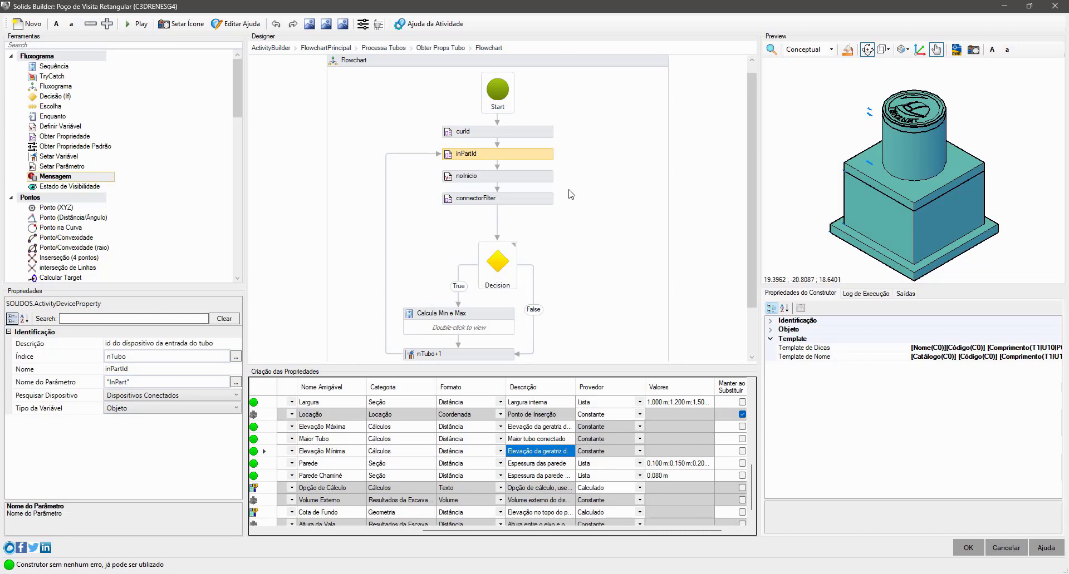
# - Select the noInicio activity and highlight both sides of the comparison in its Valor expression
pyautogui.click(538, 178)
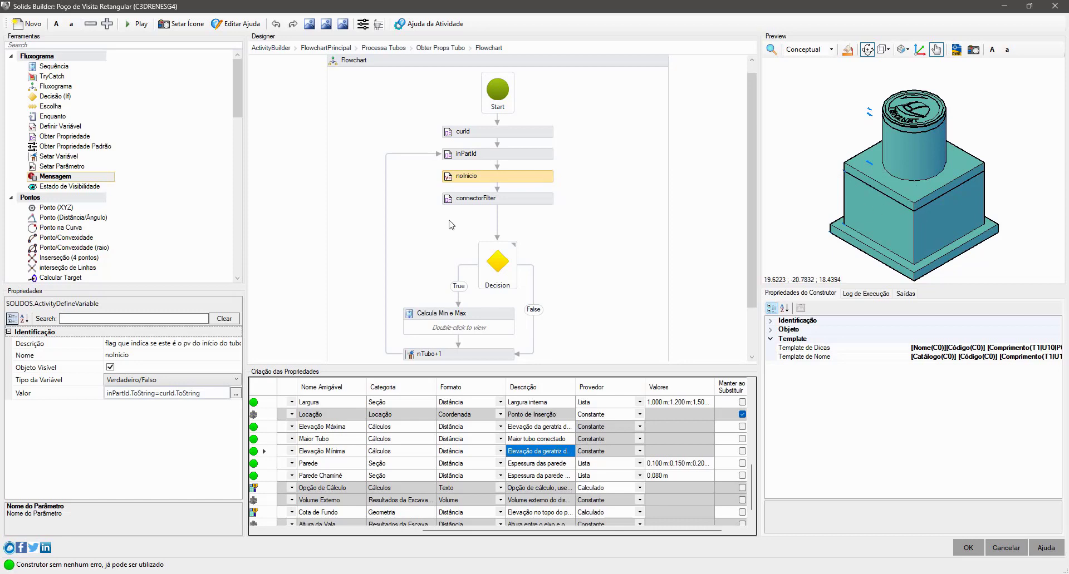
pyautogui.click(122, 397)
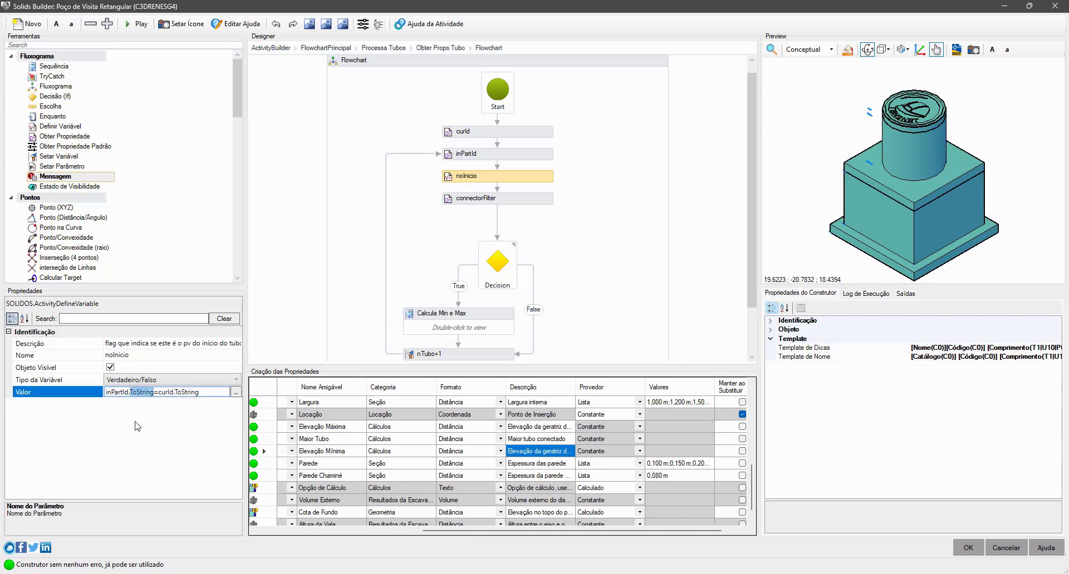
pyautogui.doubleClick(166, 392)
pyautogui.click(195, 393)
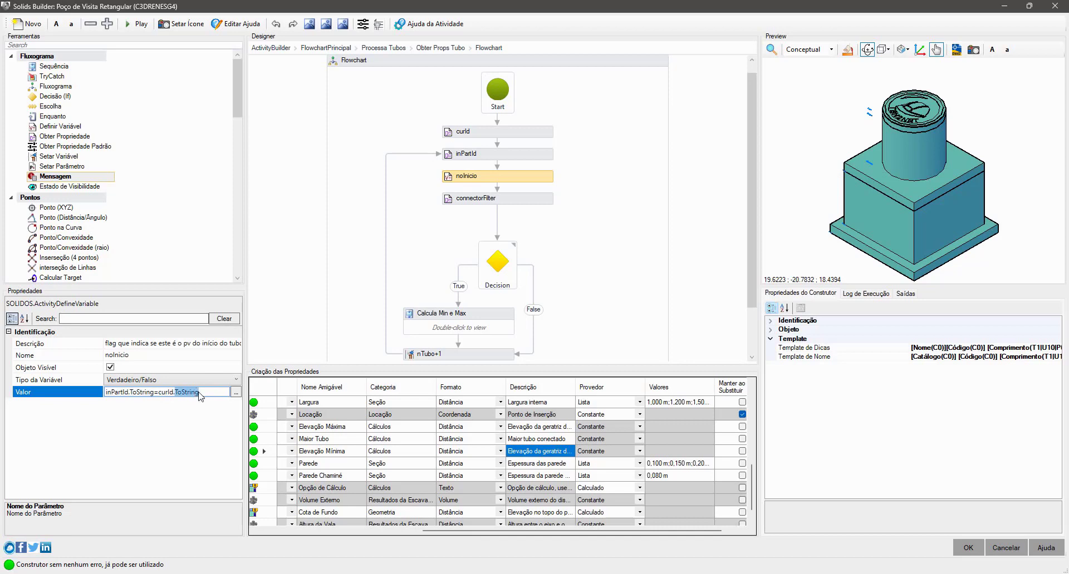
pyautogui.doubleClick(166, 393)
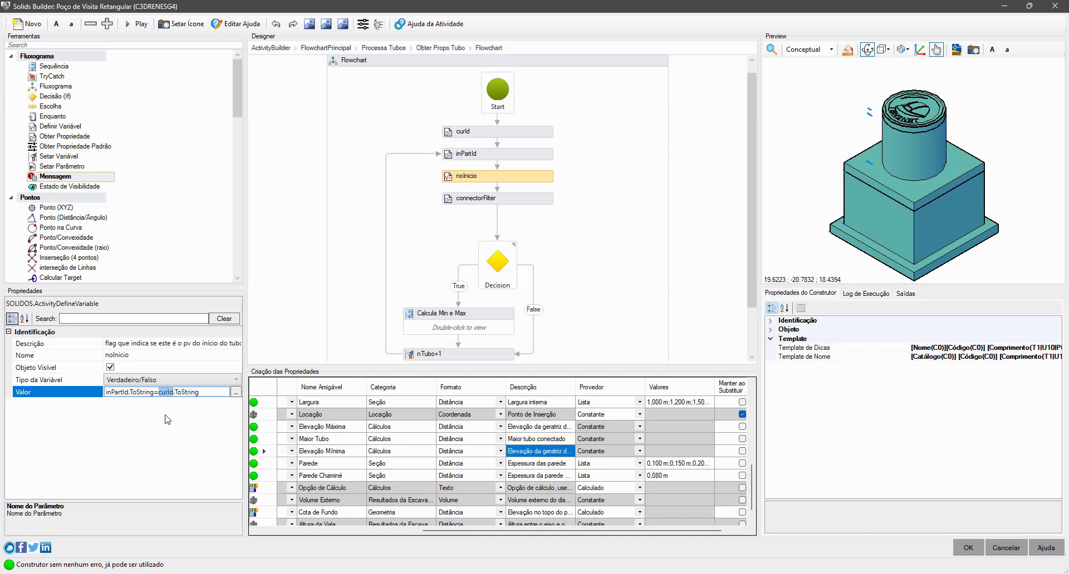
pyautogui.doubleClick(186, 393)
pyautogui.moveTo(187, 393); pyautogui.dragTo(160, 392)
pyautogui.moveTo(109, 393); pyautogui.dragTo(192, 393)
pyautogui.click(148, 426)
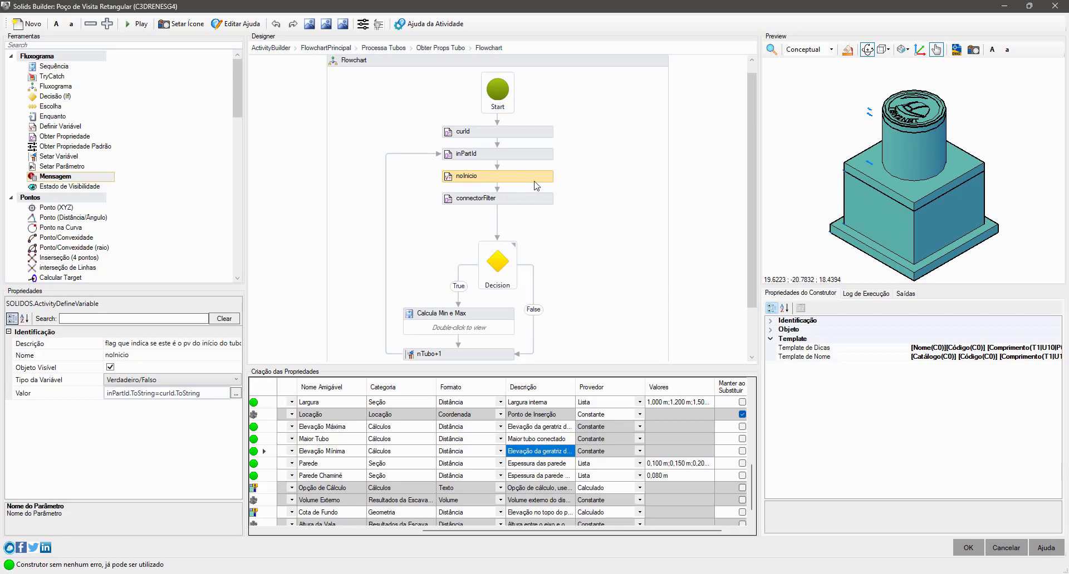
# - Revisit the curId and inPartId activities compared by the flag, and return to noInicio
pyautogui.click(531, 135)
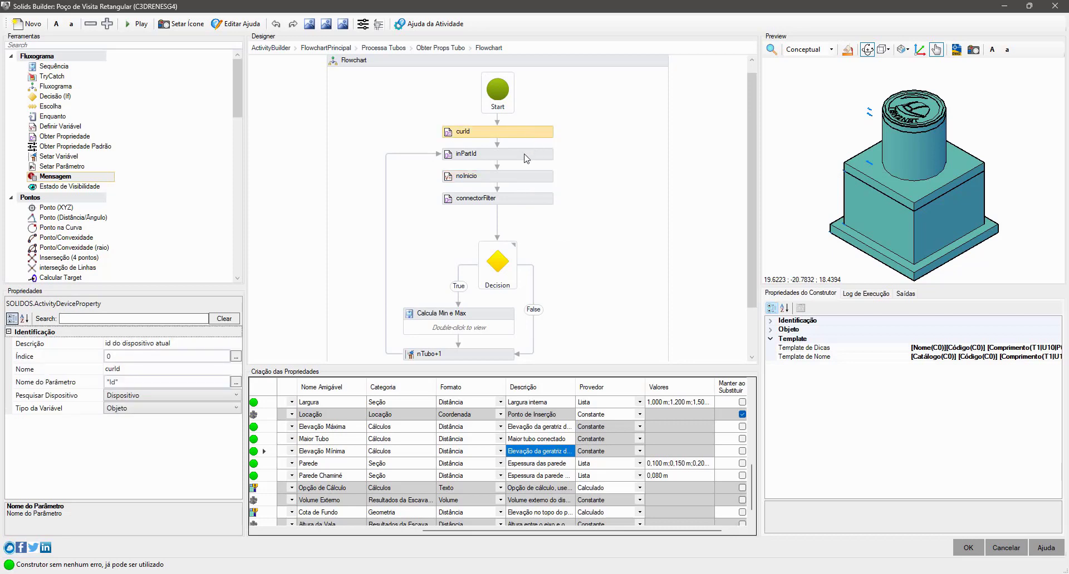
pyautogui.click(527, 159)
pyautogui.click(527, 180)
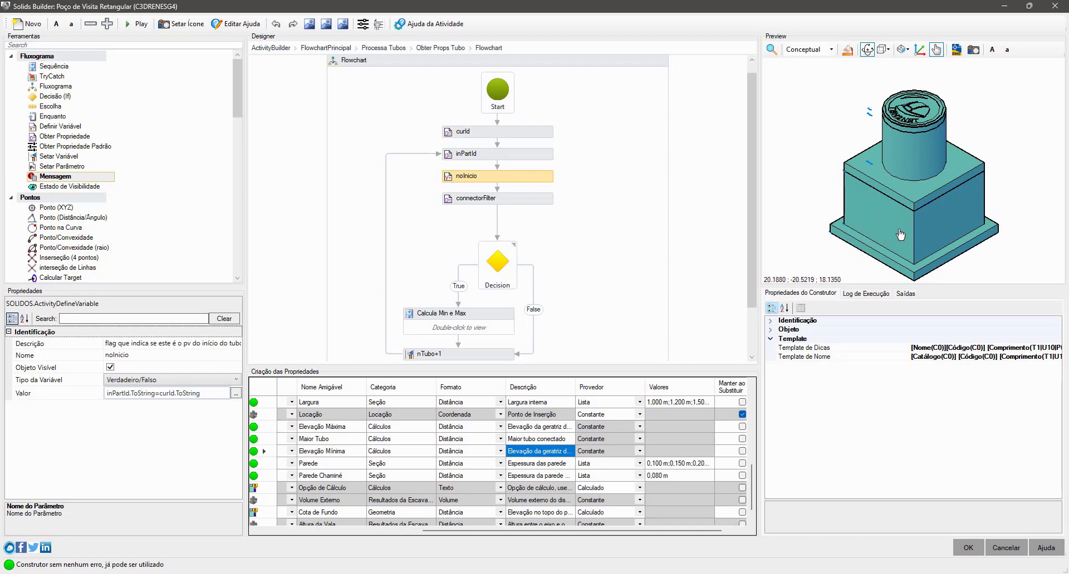
# - Examine the connectorFilter activity's Nome do Parâmetro expression in the Expression Editor, highlighting its terms, and leave it unchanged
pyautogui.click(524, 199)
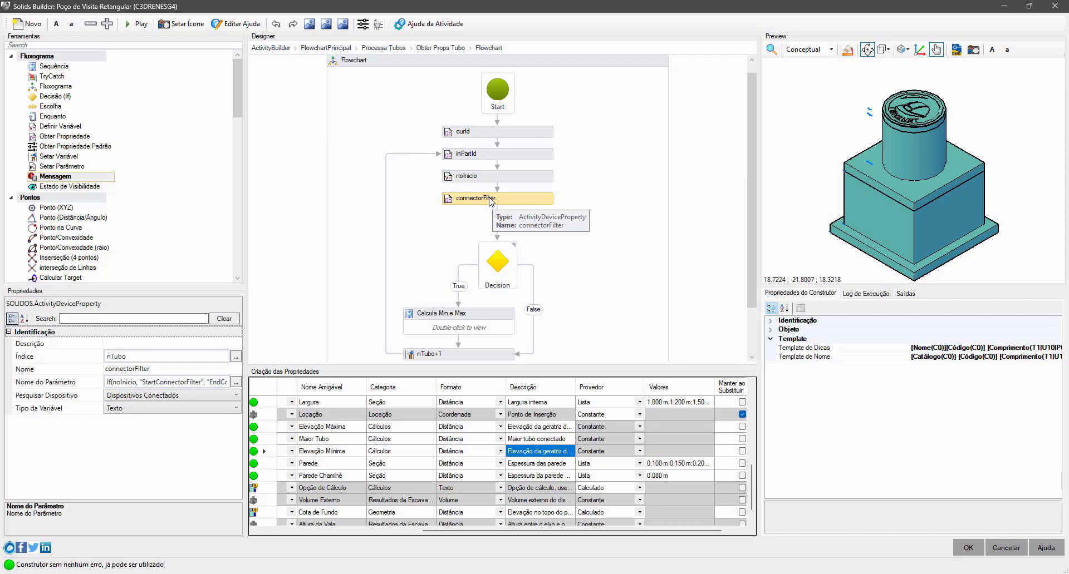
pyautogui.click(236, 382)
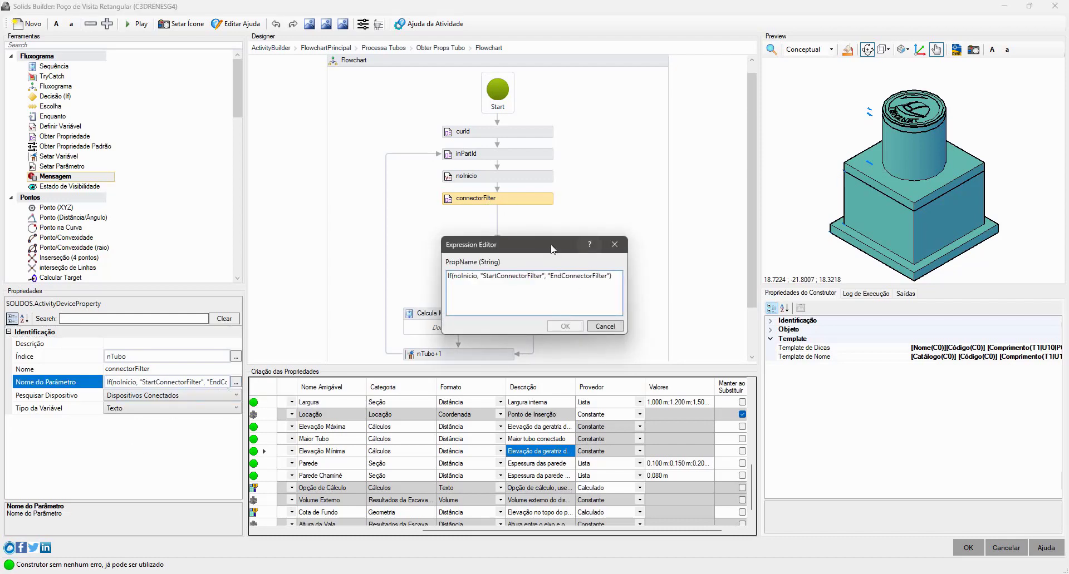
pyautogui.doubleClick(501, 276)
pyautogui.doubleClick(460, 278)
pyautogui.doubleClick(512, 276)
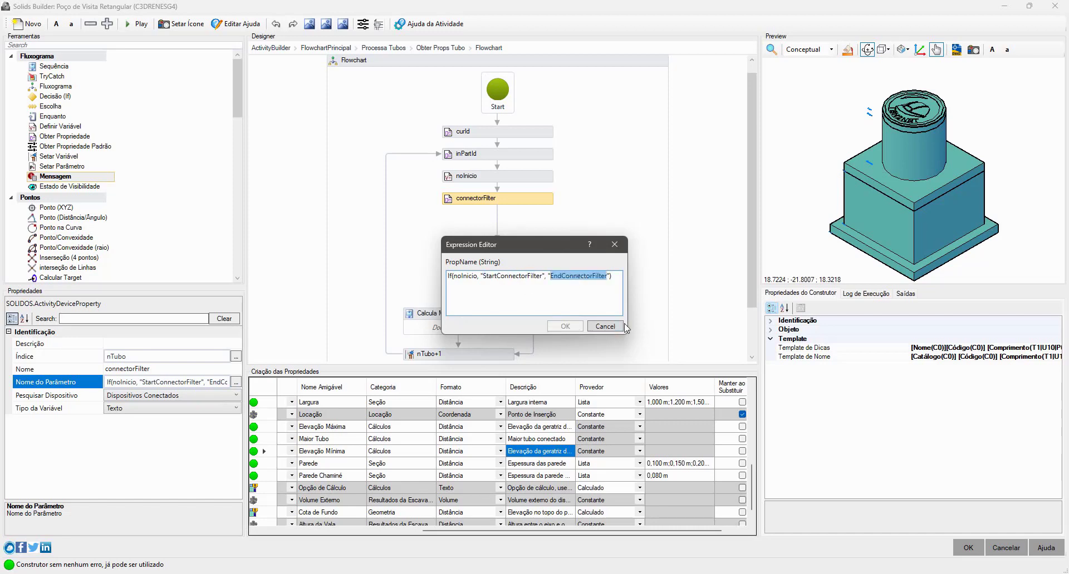
pyautogui.click(605, 327)
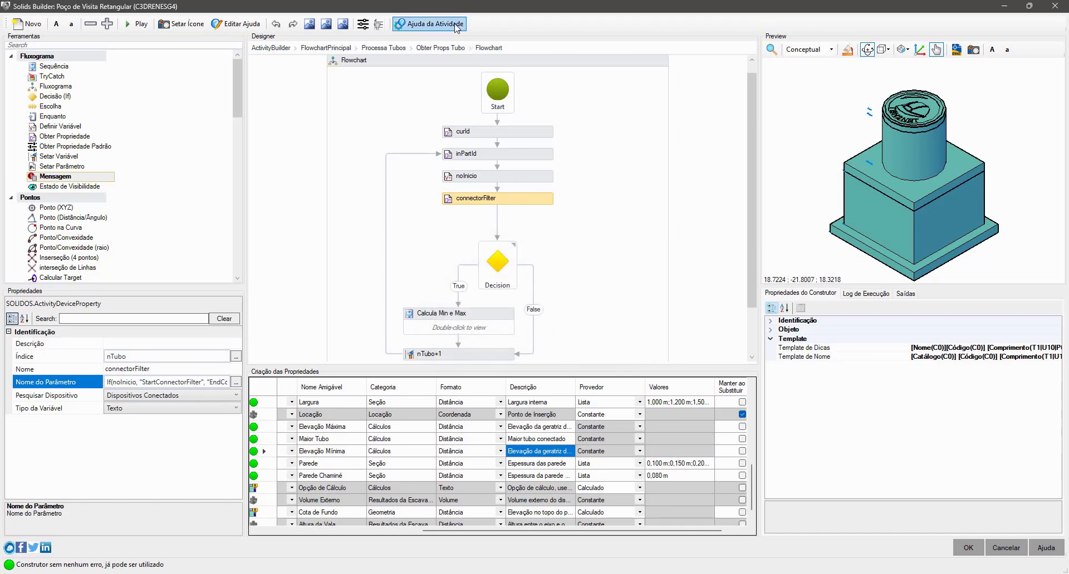
# - Reopen the activity help and go to the Locação page under Dispositivos > Categorização de Propriedades
pyautogui.click(429, 24)
pyautogui.scroll(-2, 76, 400)
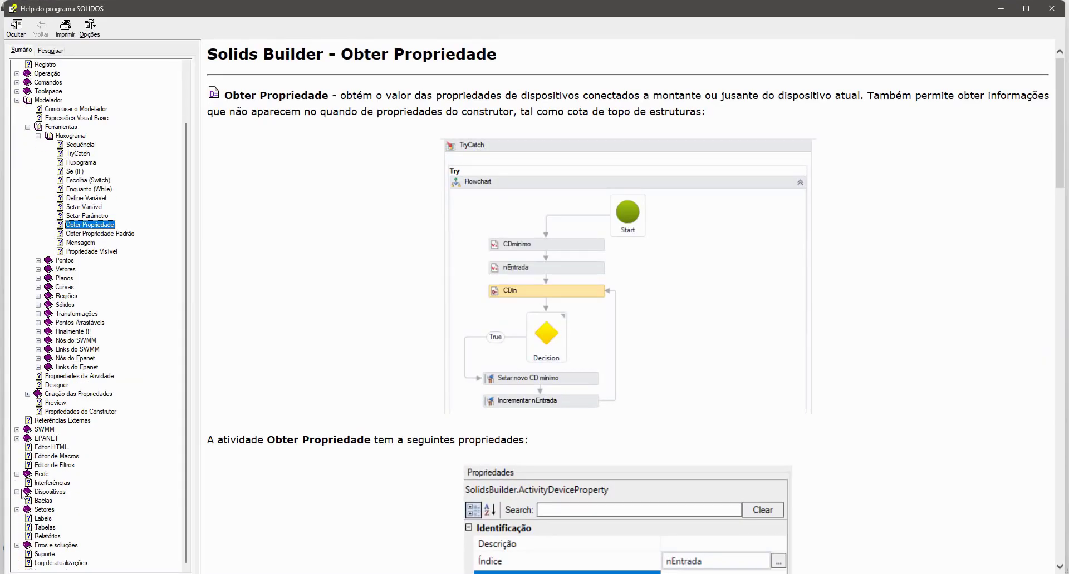
pyautogui.click(17, 492)
pyautogui.click(27, 501)
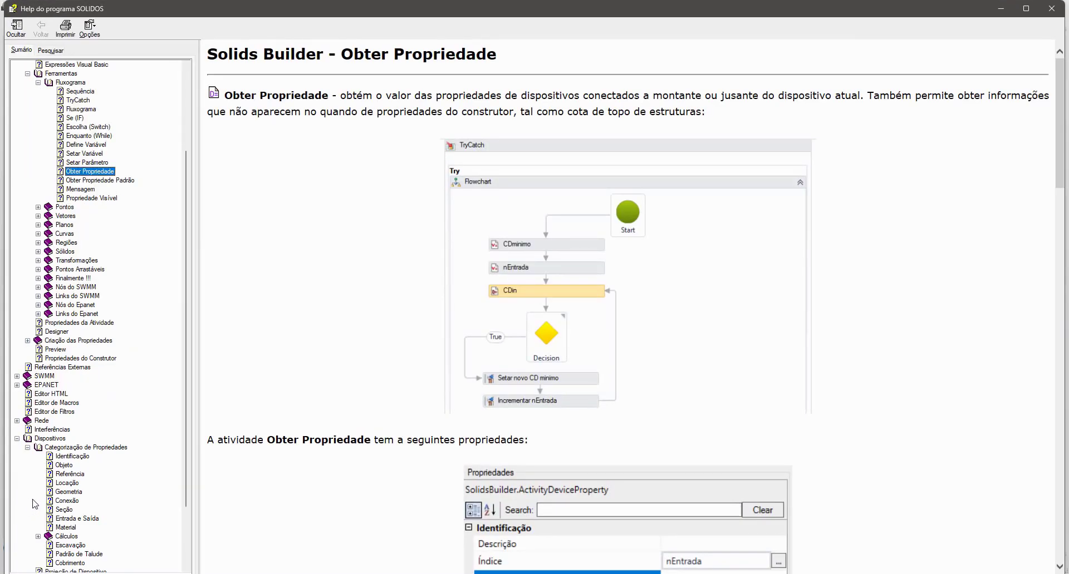
pyautogui.scroll(-5, 191, 432)
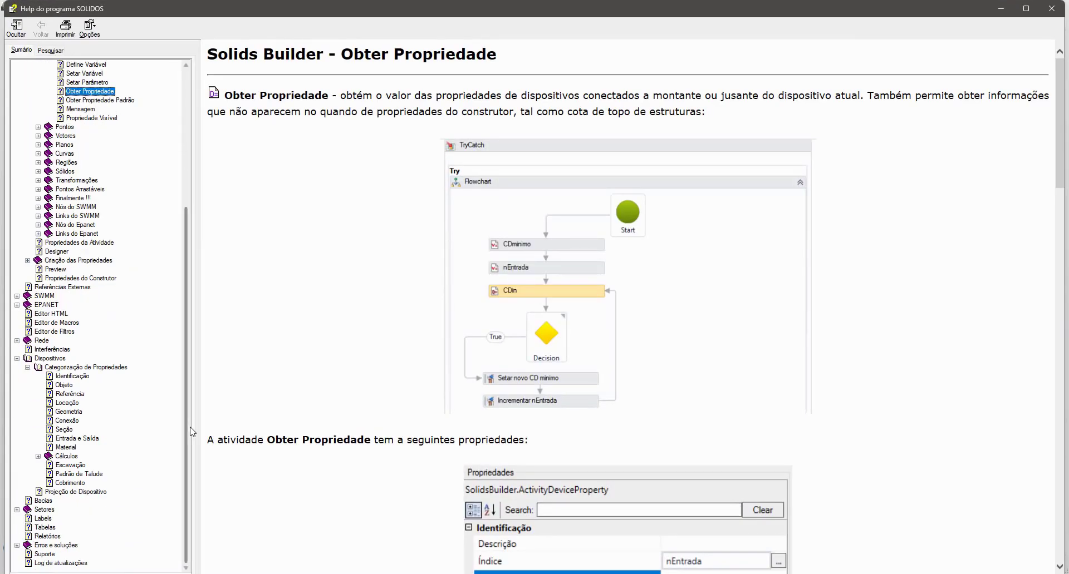
pyautogui.click(69, 403)
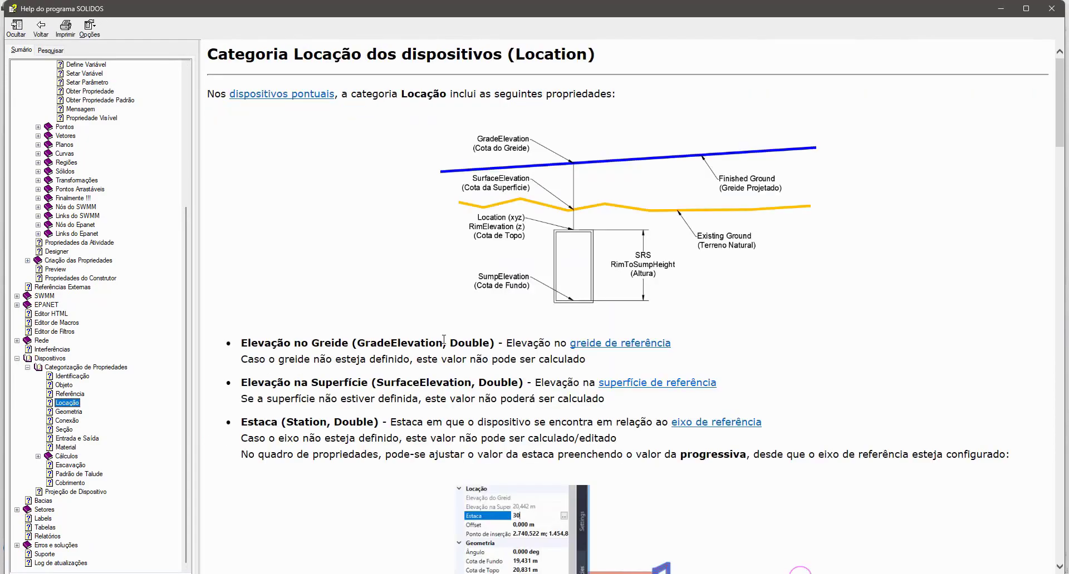
# - Read through the Locação page for the connector filter property, highlighting StartConnector and StartConnectorDirection in the Locação Inicial section
pyautogui.scroll(-9, 409, 345)
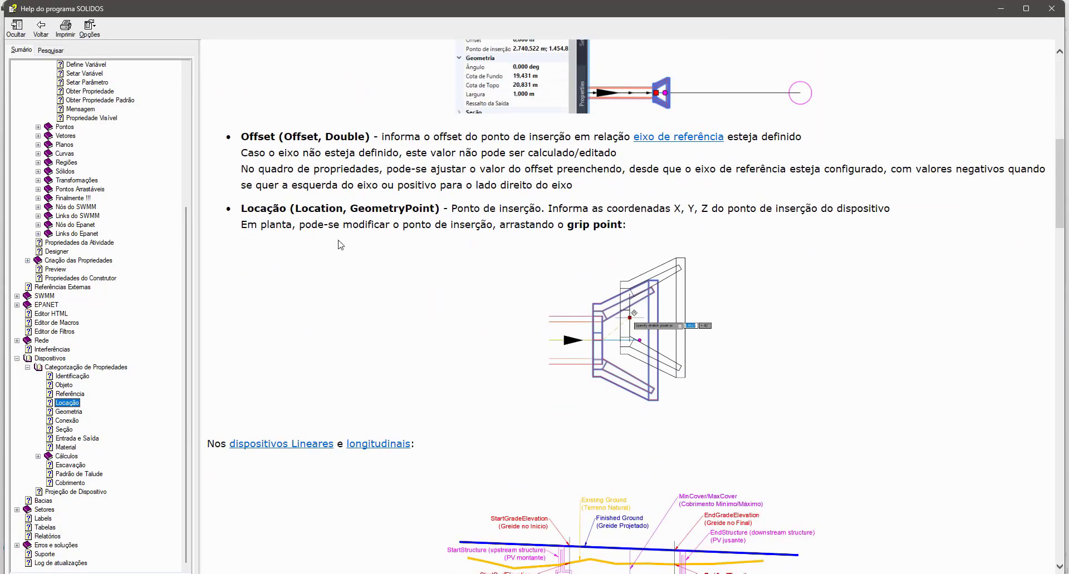
pyautogui.scroll(-12, 341, 245)
pyautogui.scroll(3, 342, 122)
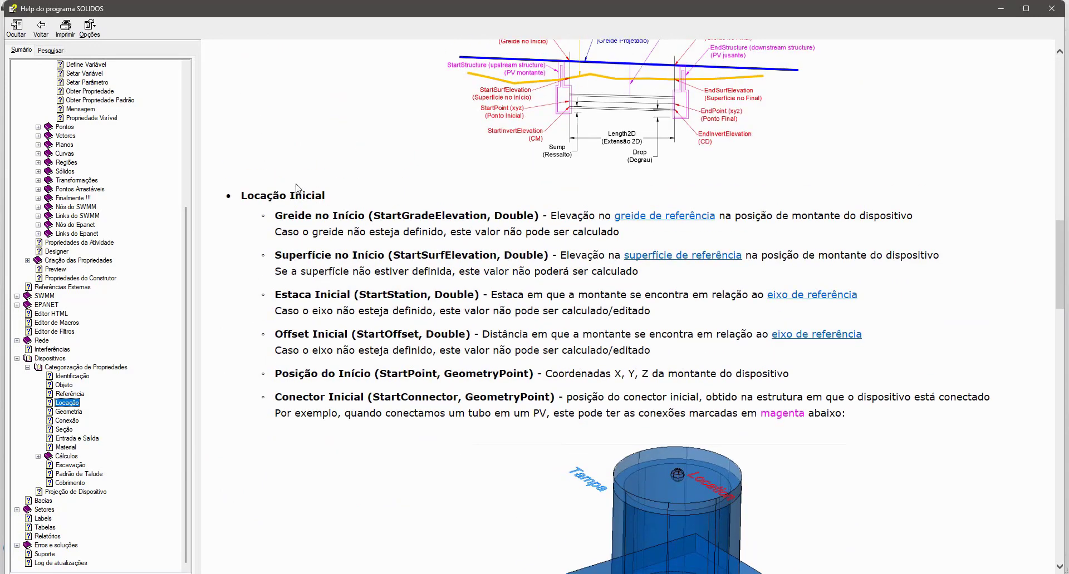
pyautogui.doubleClick(420, 397)
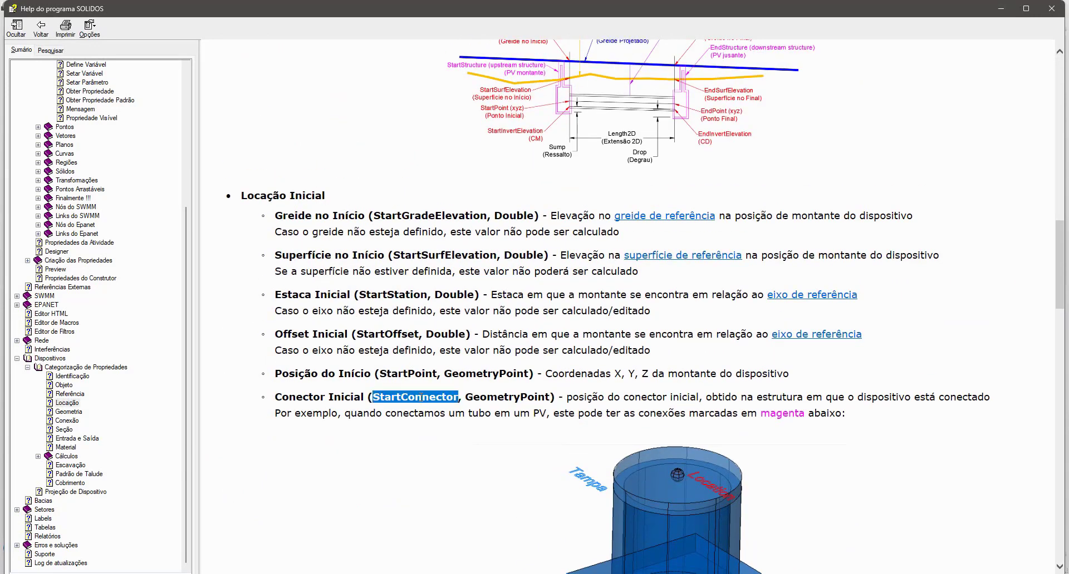
pyautogui.scroll(-20, 443, 345)
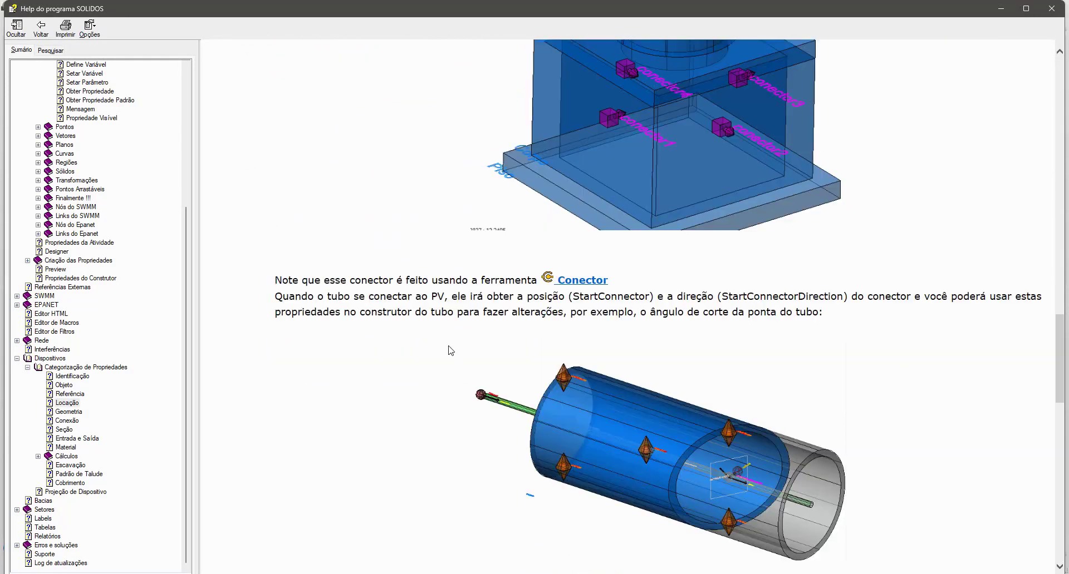
pyautogui.scroll(-3, 453, 352)
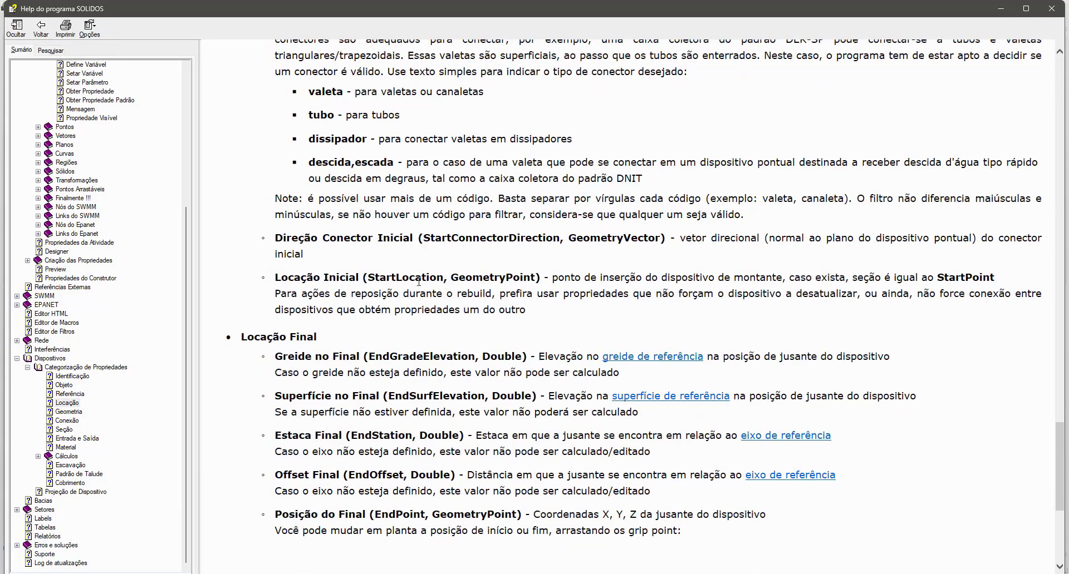
pyautogui.doubleClick(496, 240)
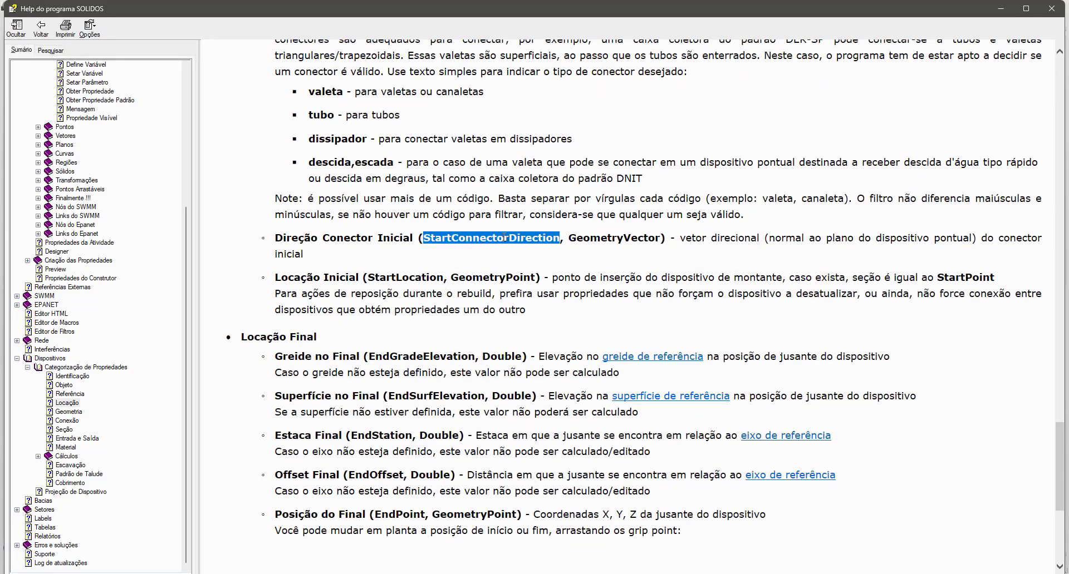
pyautogui.scroll(-3, 504, 238)
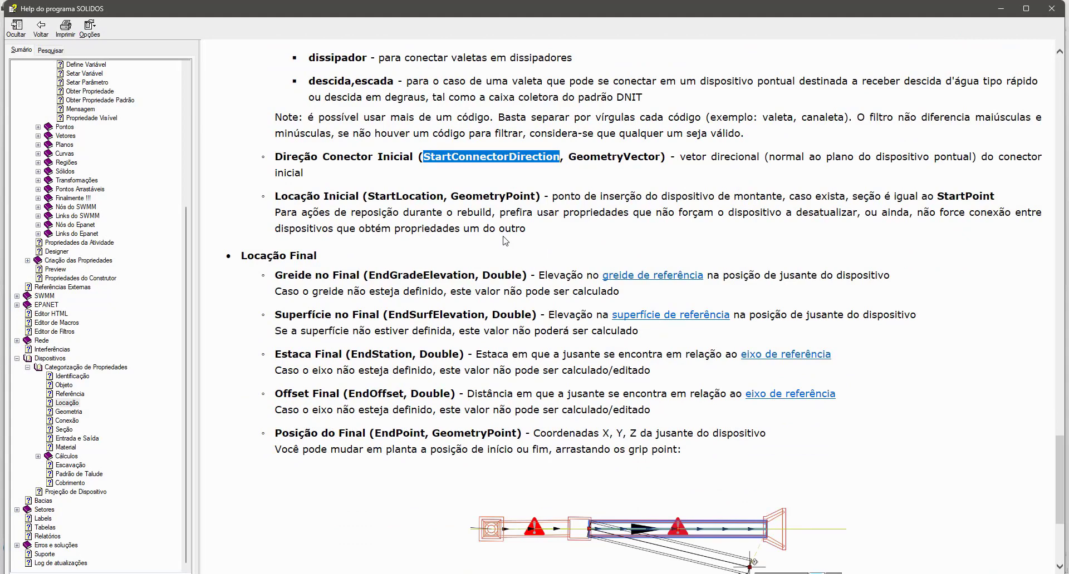
# - Search the help page for "Fil", highlight the EndConnectorFilter parameter name, and close the help
pyautogui.hotkey('ctrl', 'f')
pyautogui.write('Fil')
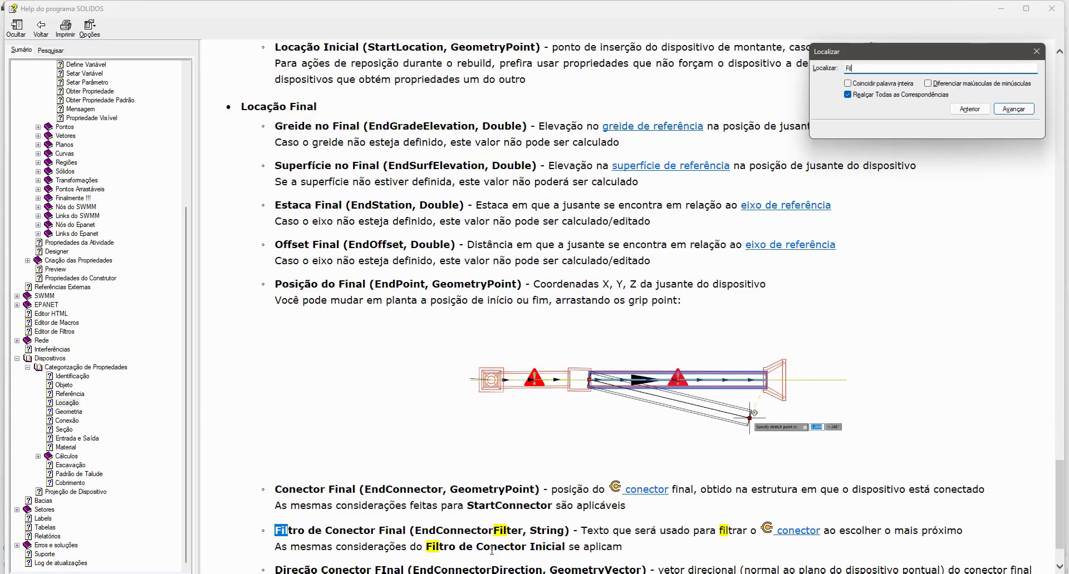
pyautogui.doubleClick(489, 531)
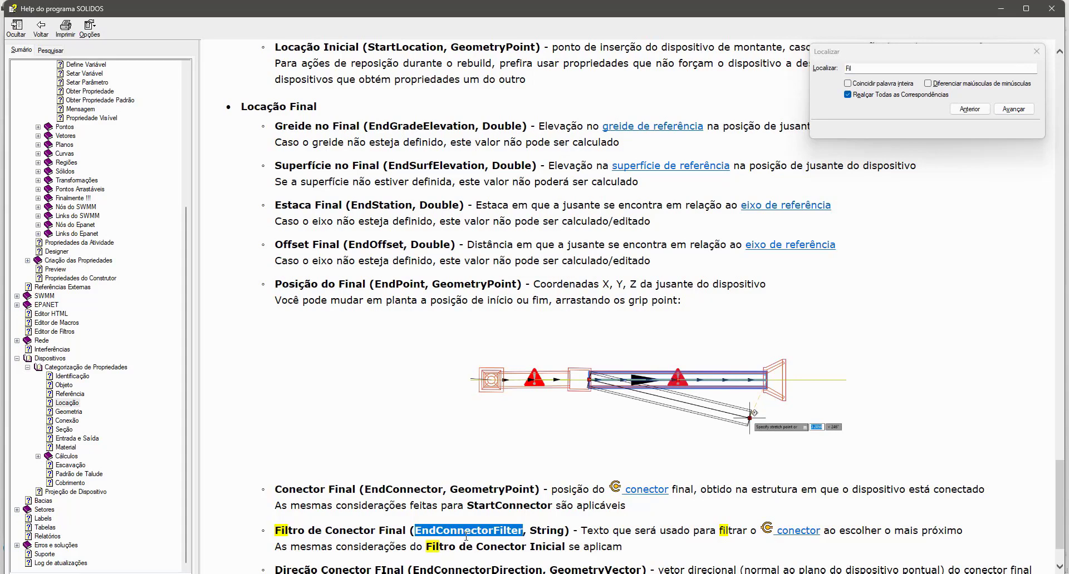
pyautogui.click(1051, 8)
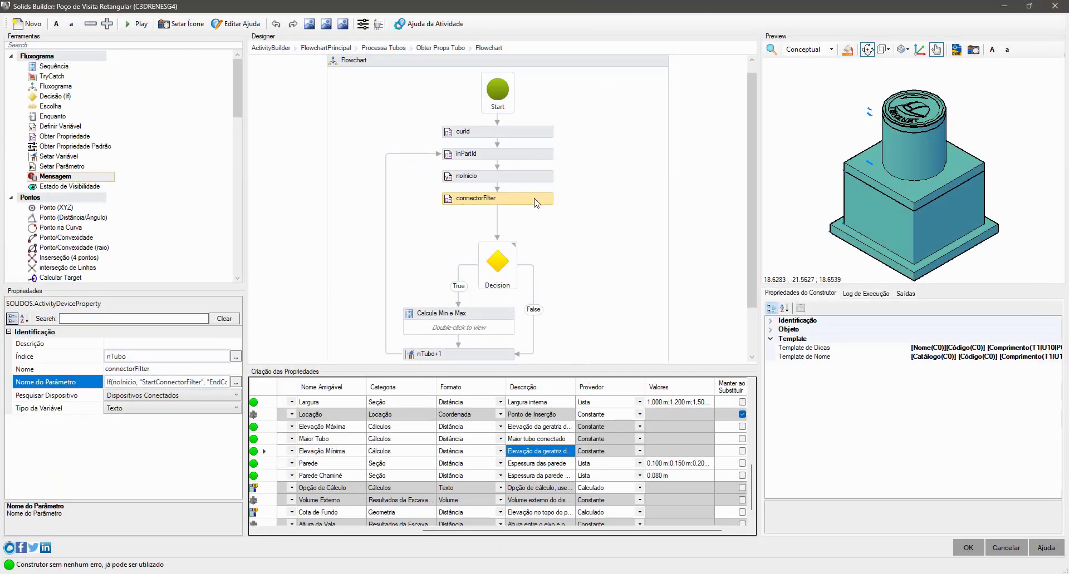
# - Select the Decision below connectorFilter and inspect its Condition
pyautogui.click(498, 260)
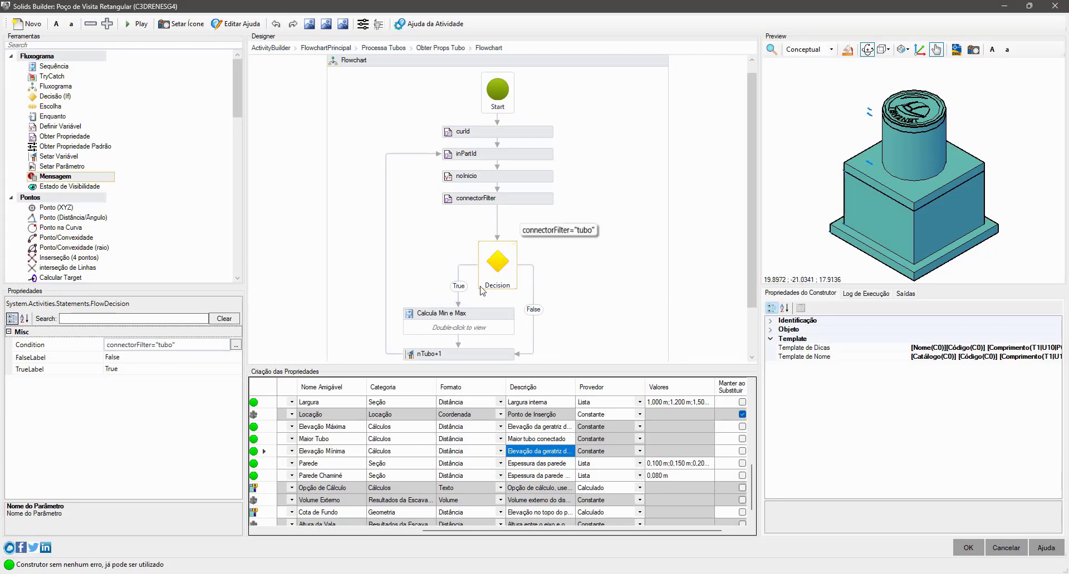
# - Inspect the properties of the Calcula Min e Max sequence, the nTubo+1 activity and the Decision in the flowchart
pyautogui.click(490, 313)
pyautogui.scroll(-2, 493, 315)
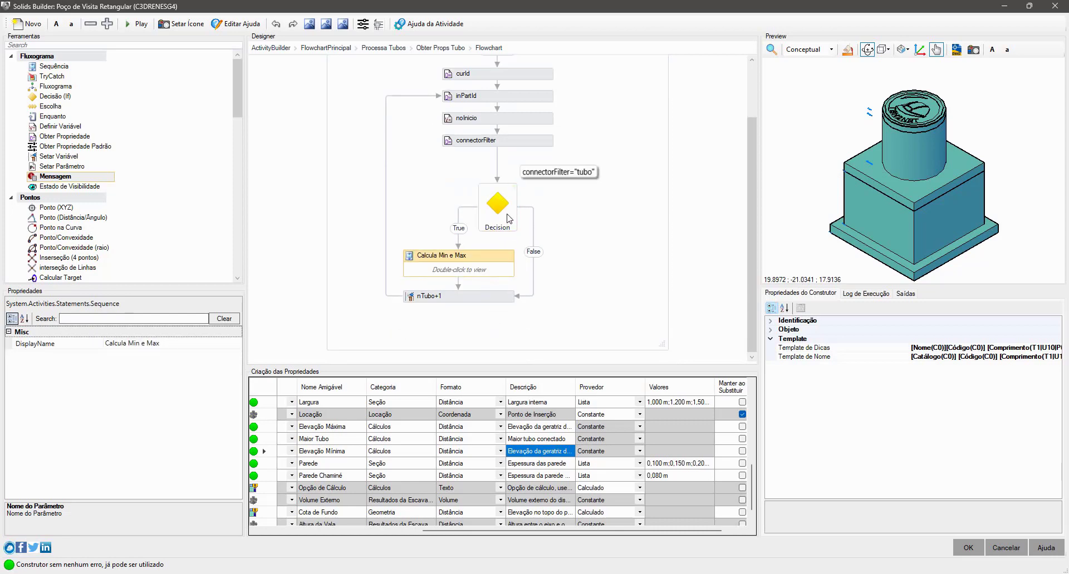
pyautogui.click(491, 297)
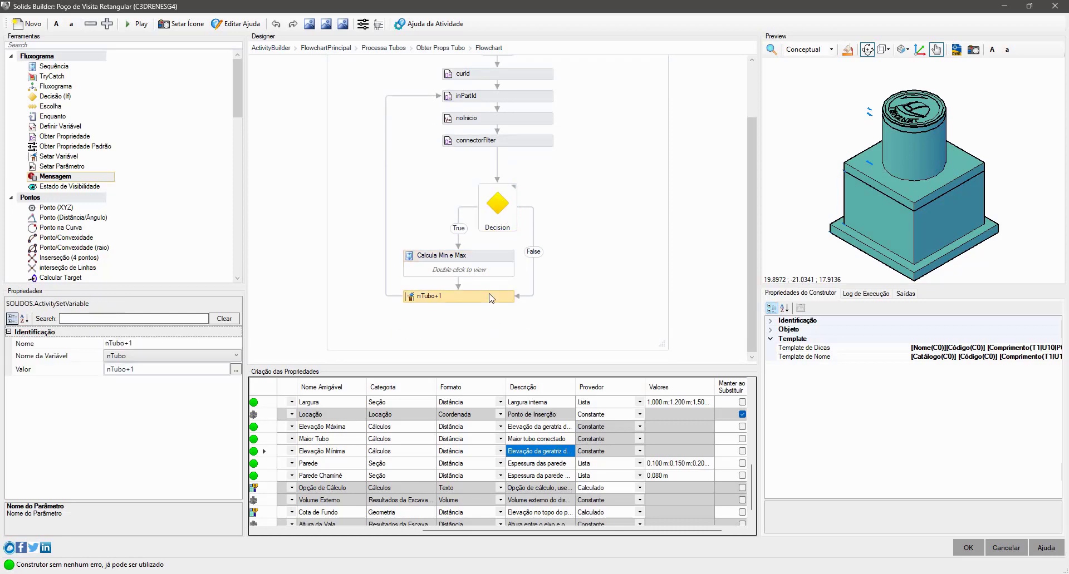
pyautogui.click(497, 217)
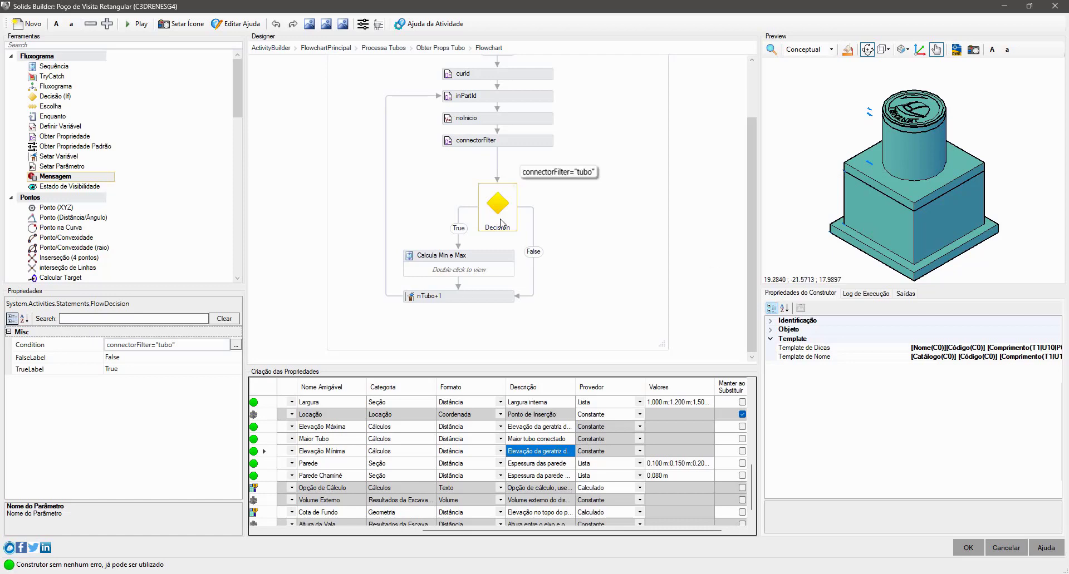
# - Open the Calcula Min e Max sequence and inspect the parameter name that dnTubo queries
pyautogui.click(495, 268)
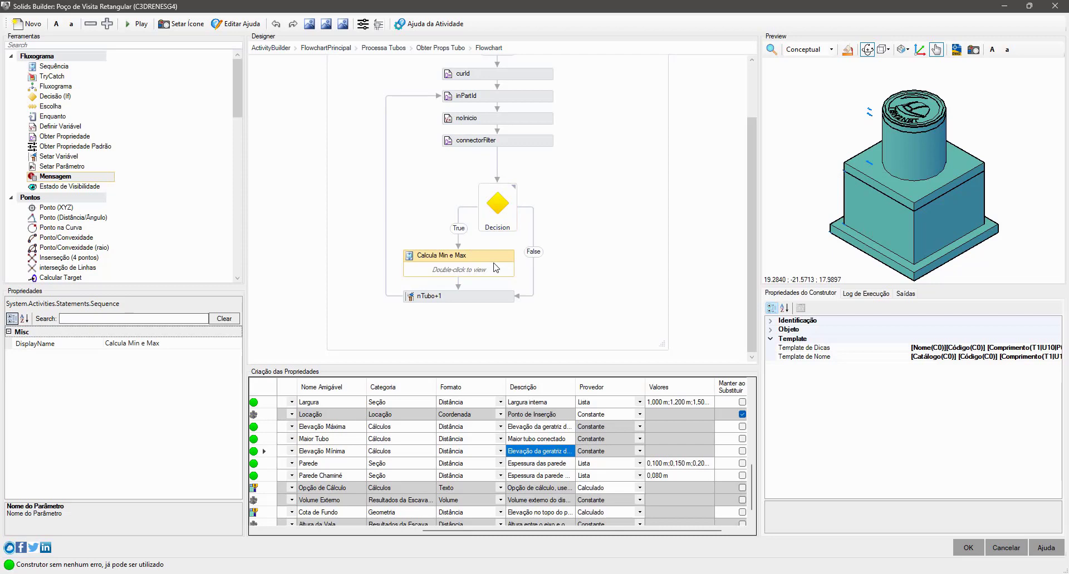
pyautogui.doubleClick(495, 268)
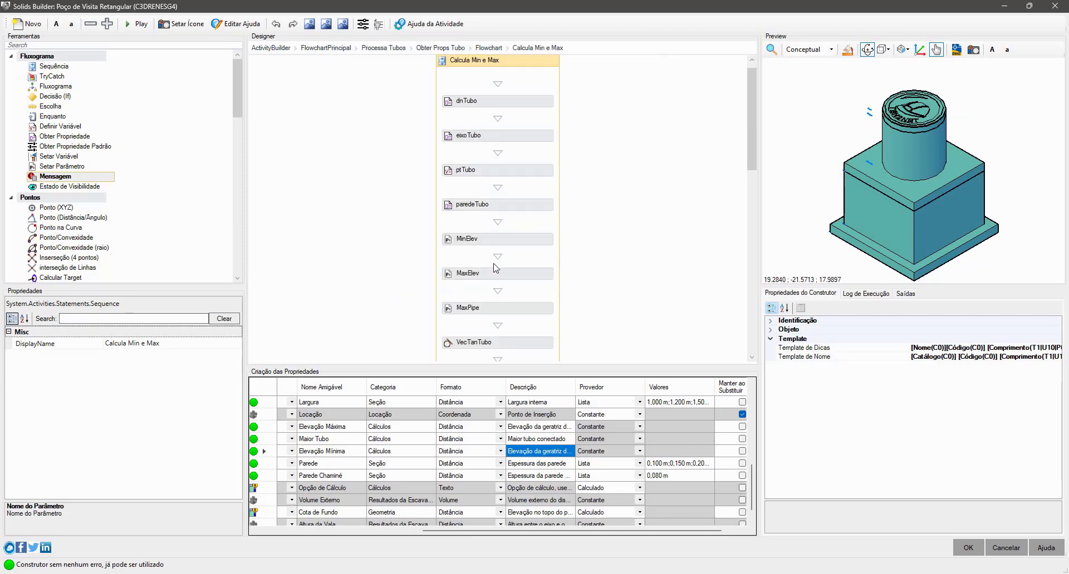
pyautogui.click(524, 105)
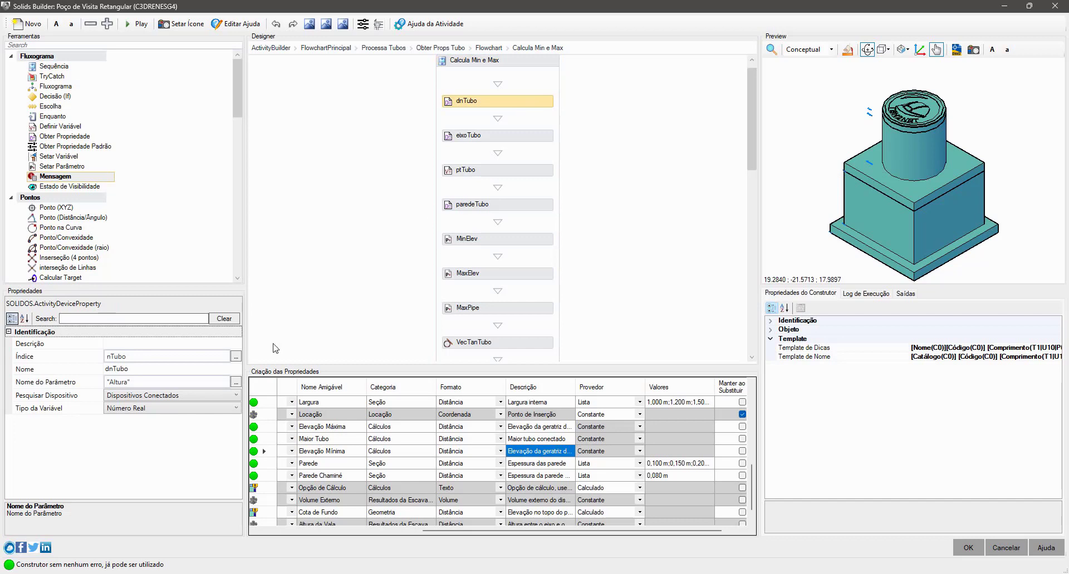
pyautogui.click(120, 383)
pyautogui.doubleClick(121, 383)
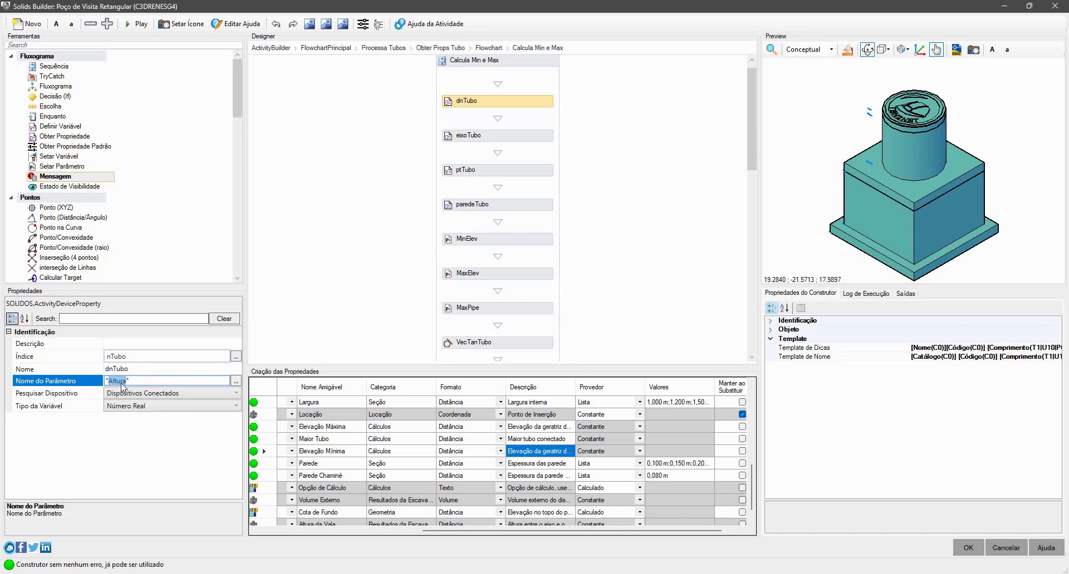
pyautogui.doubleClick(122, 384)
pyautogui.click(89, 447)
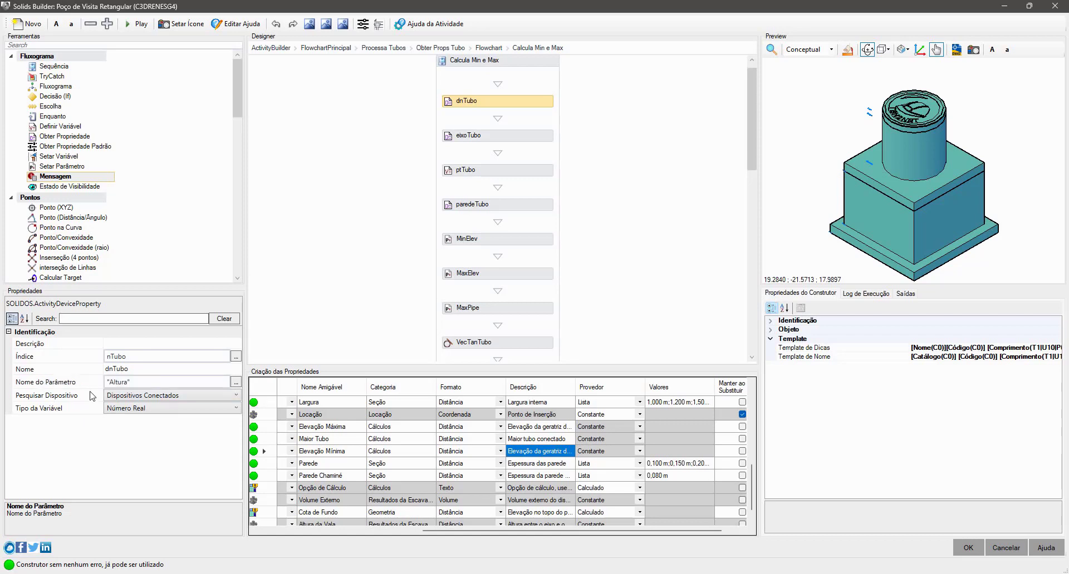
# - Review dnTubo's Nome do Parâmetro, Pesquisar Dispositivo and Tipo da Variável settings
pyautogui.click(93, 386)
pyautogui.click(108, 394)
pyautogui.click(118, 418)
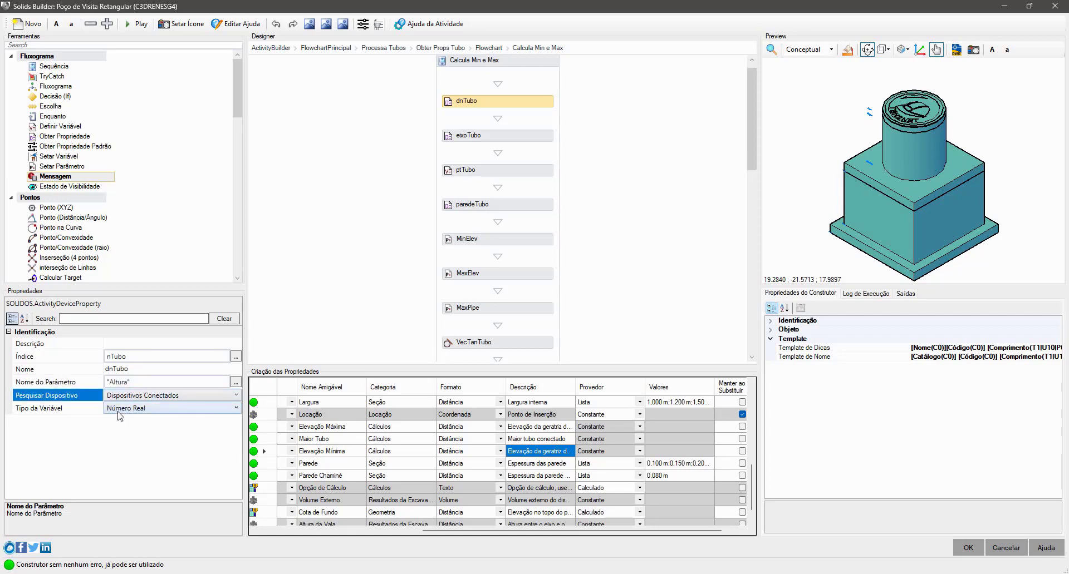
pyautogui.click(91, 386)
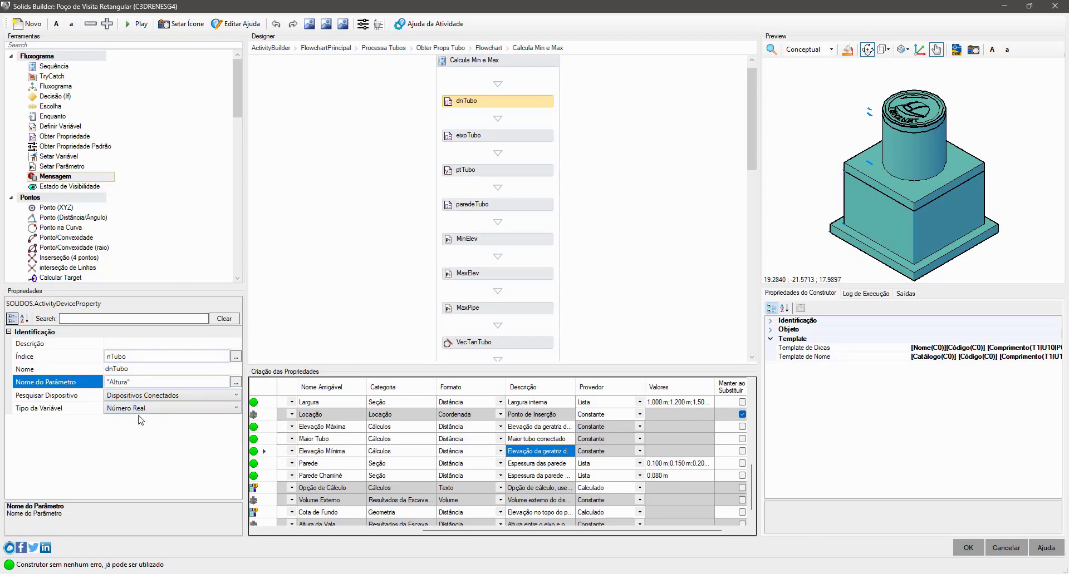
pyautogui.click(81, 411)
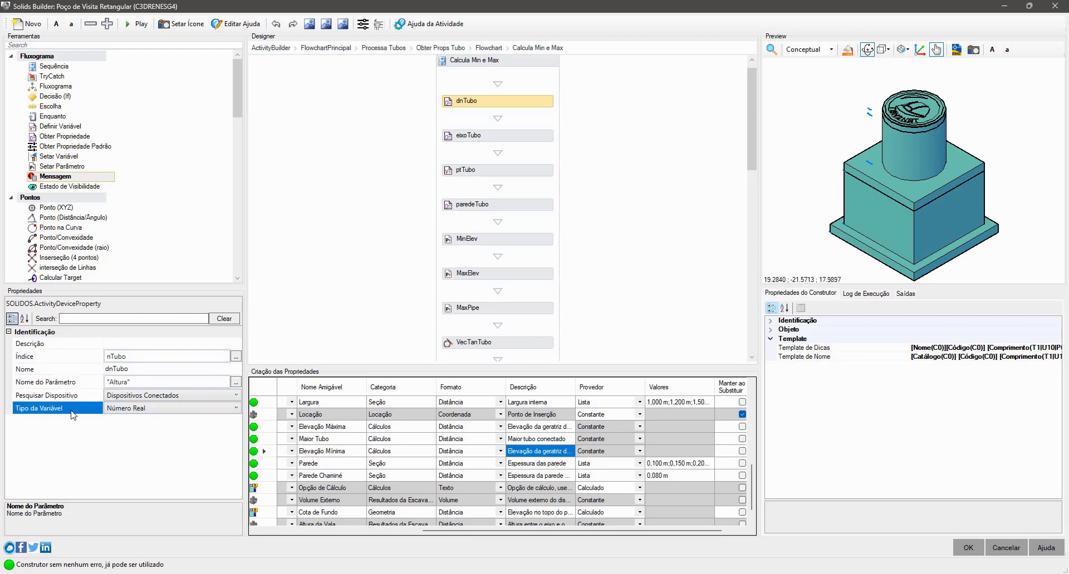
# - Select the eixoTubo activity, then close the Solids Builder to return to the Civil 3D drawing
pyautogui.click(515, 137)
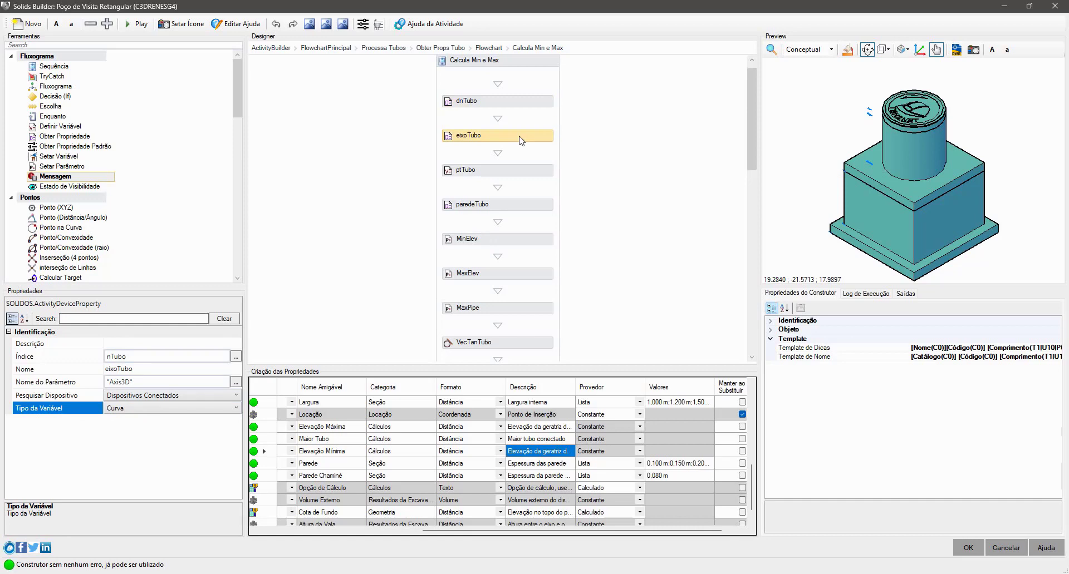
pyautogui.moveTo(773, 5); pyautogui.dragTo(195, 169)
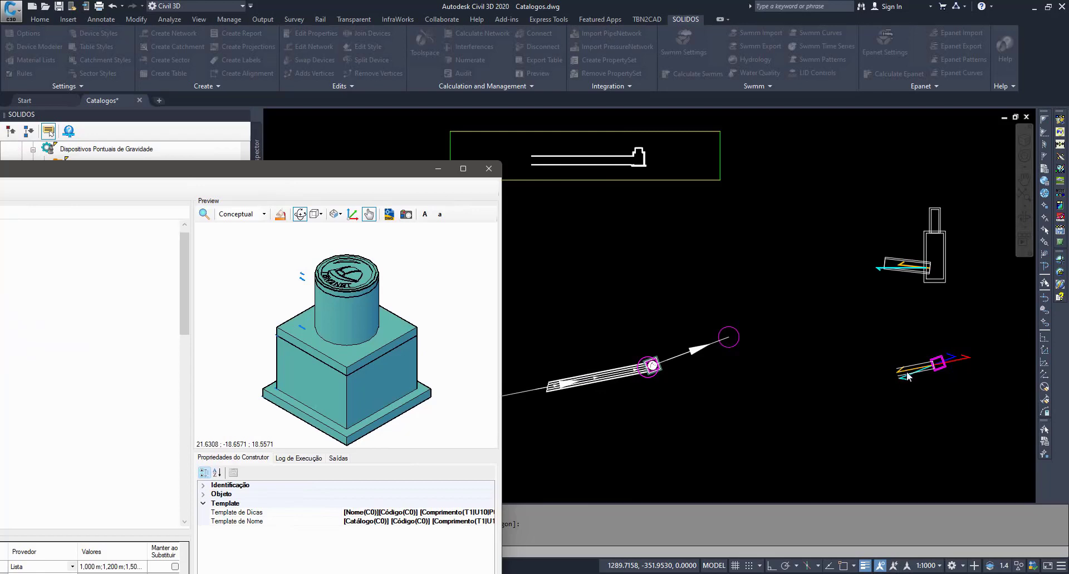
pyautogui.click(486, 169)
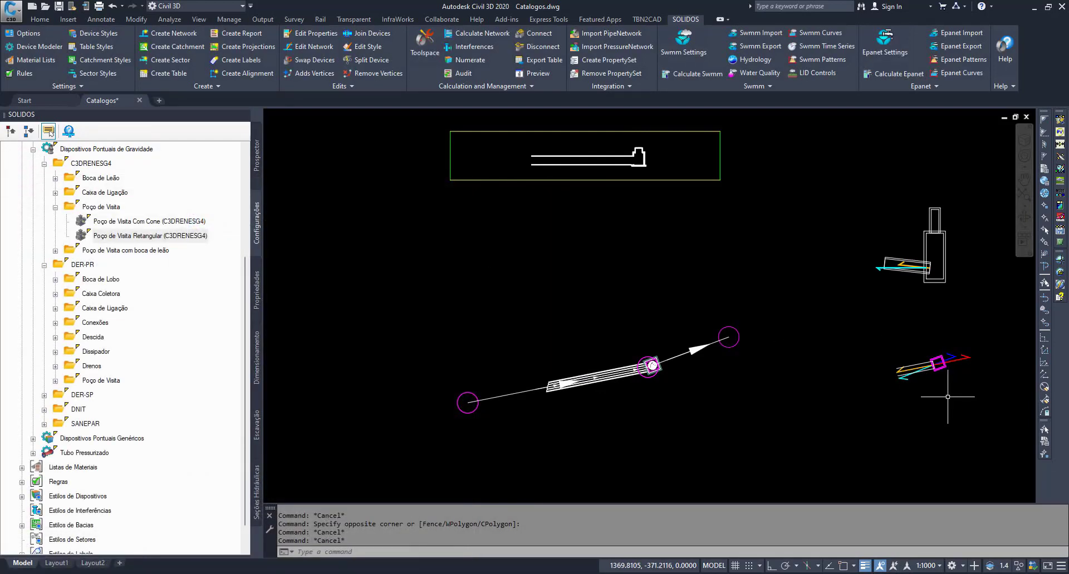
# - Examine the white pipe outline beside the magenta manhole plan in the drawing
pyautogui.scroll(6, 891, 384)
pyautogui.moveTo(872, 414); pyautogui.dragTo(862, 412, button='middle')
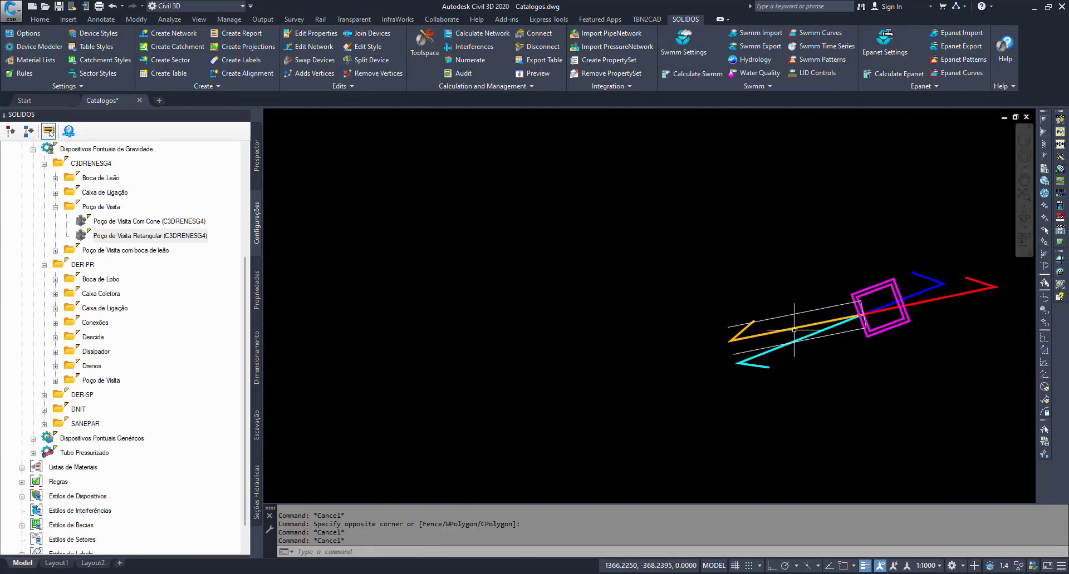
pyautogui.click(763, 320)
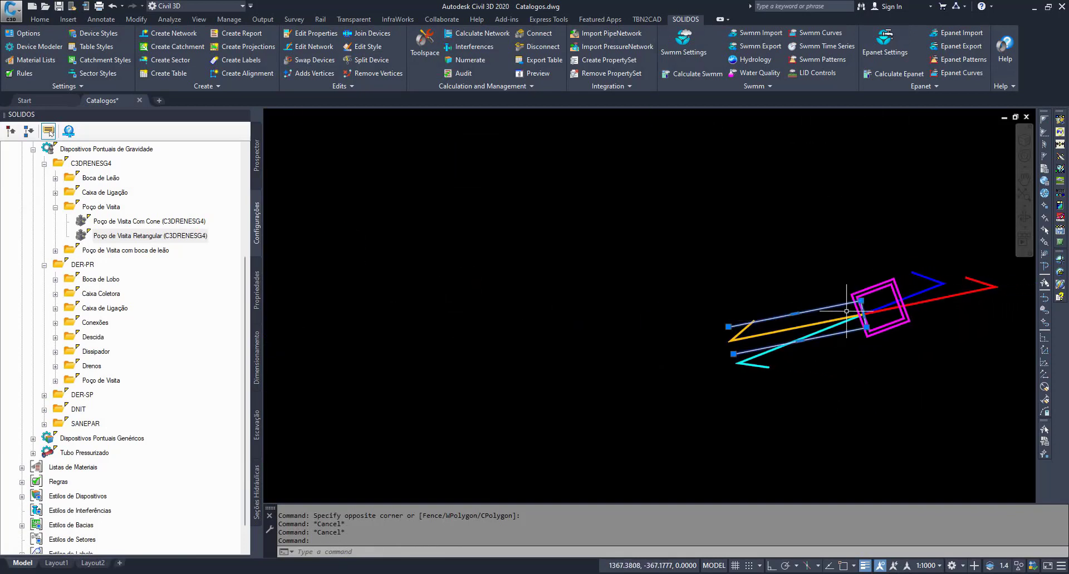
pyautogui.press('Escape')
pyautogui.press('Escape')
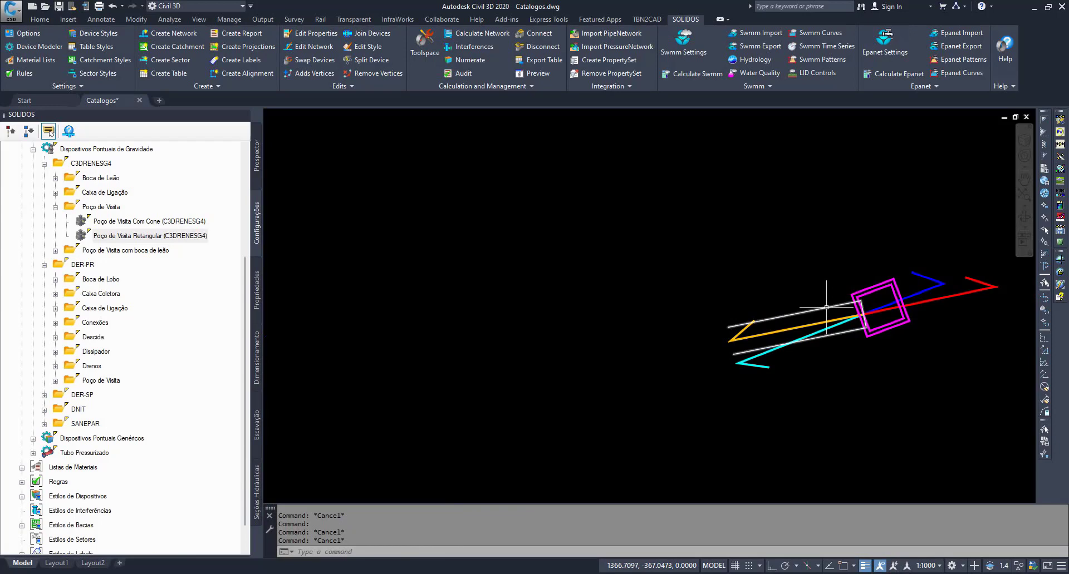
# - Offset the white pipe outline inward by a small distance picked in the drawing to represent the pipe wall
pyautogui.write('o')
pyautogui.press('Return')
pyautogui.scroll(4, 846, 309)
pyautogui.click(849, 309)
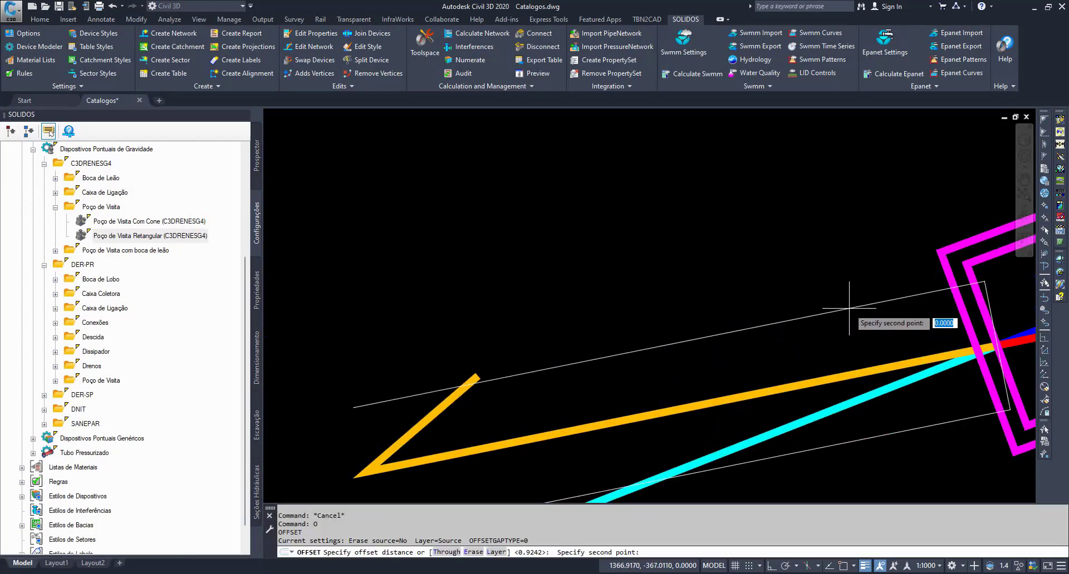
pyautogui.click(851, 317)
pyautogui.click(854, 308)
pyautogui.click(860, 337)
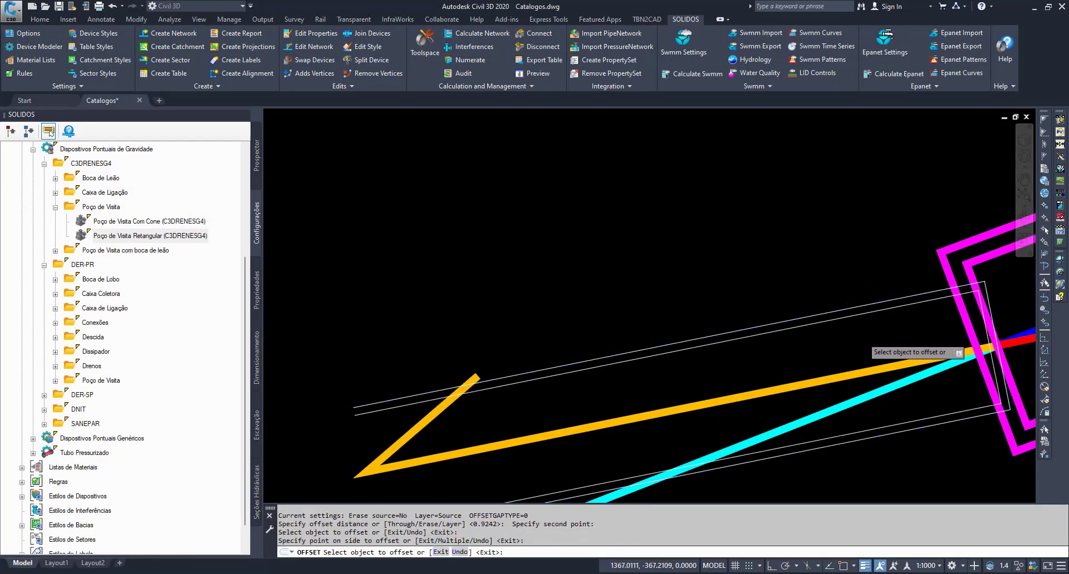
pyautogui.press('Escape')
# - Stretch the end edge of the inner pipe outline to the orange pipe axis's endpoint at the manhole
pyautogui.click(857, 313)
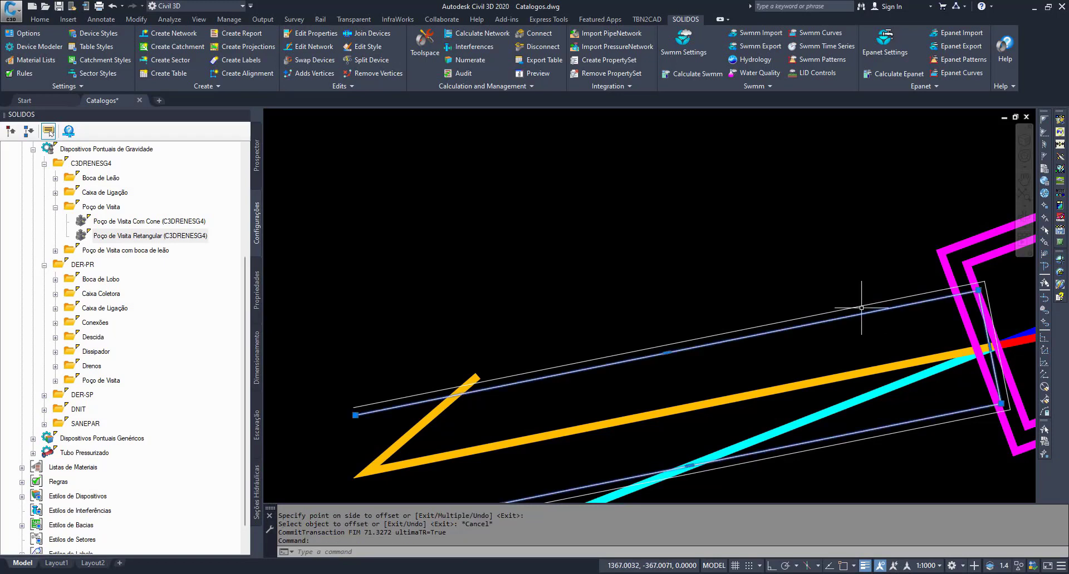
pyautogui.scroll(4, 863, 309)
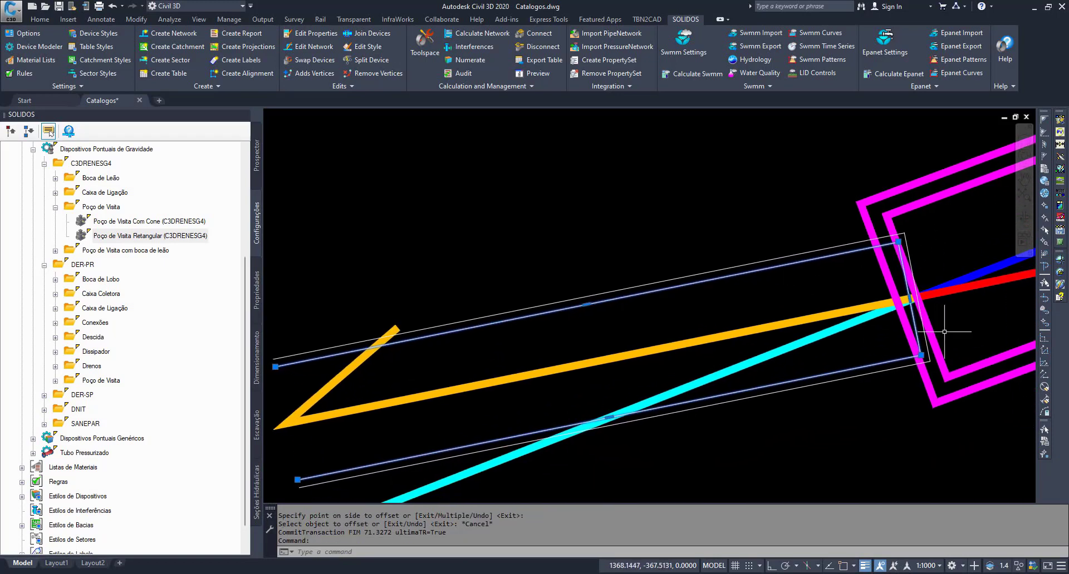
pyautogui.scroll(-5, 880, 304)
pyautogui.click(876, 293)
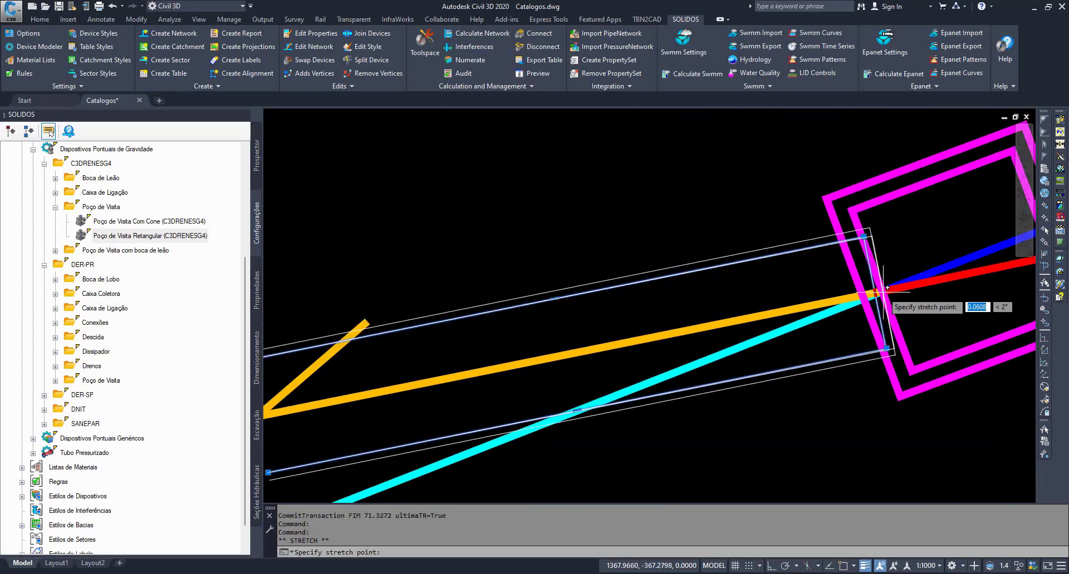
pyautogui.keyDown('shift'); pyautogui.rightClick(883, 292); pyautogui.keyUp('shift')
pyautogui.press('e')
pyautogui.click(883, 291)
pyautogui.press('Escape')
pyautogui.press('Escape')
# - Examine the double-line pipe drawing beside the manhole and select the orange pipe axis arrow
pyautogui.click(796, 237)
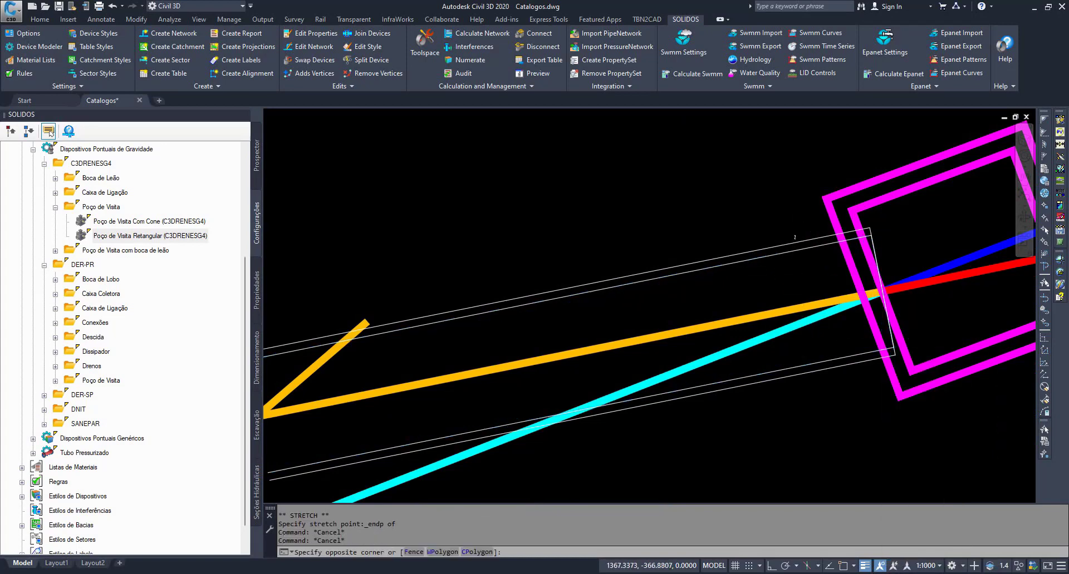
pyautogui.click(788, 262)
pyautogui.press('Escape')
pyautogui.press('Escape')
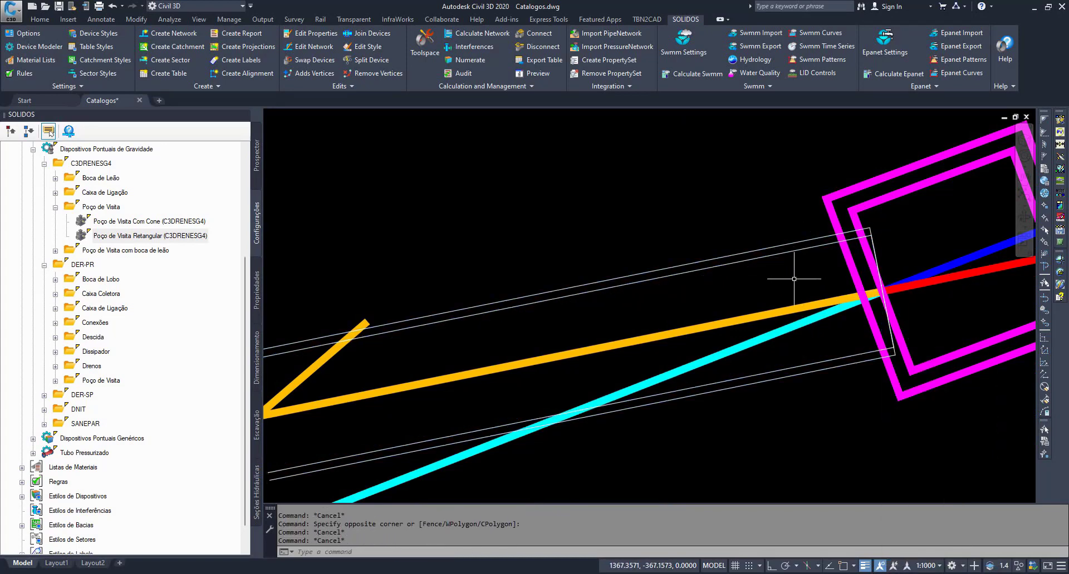
pyautogui.scroll(-3, 775, 307)
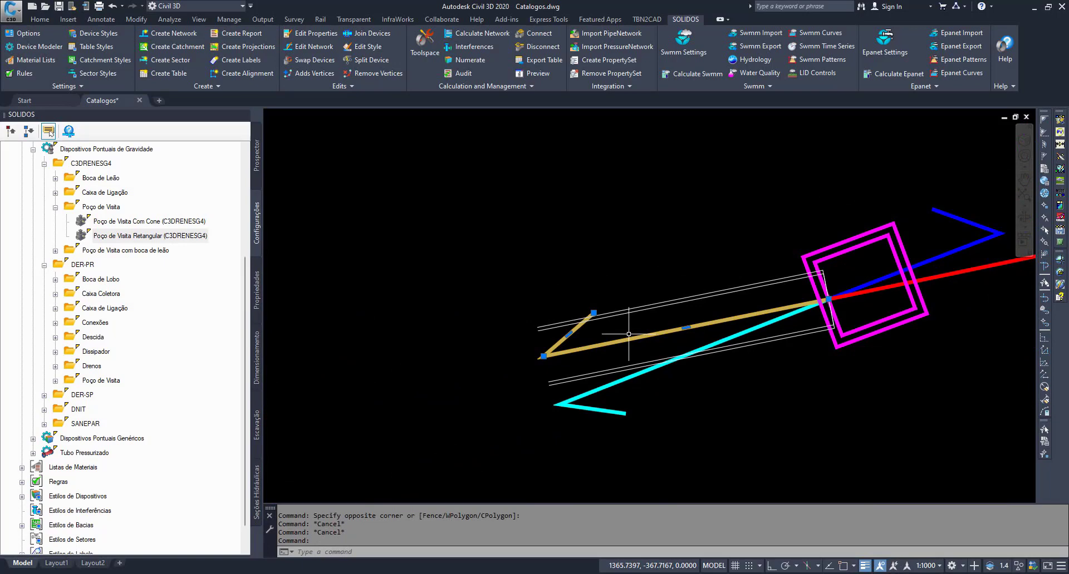
pyautogui.click(557, 354)
# - Reopen the Poço de Visita Retangular builder, go into Calcula Min e Max under Obter Props Tubo, inspect eixoTubo and maximize the window
pyautogui.click(155, 236)
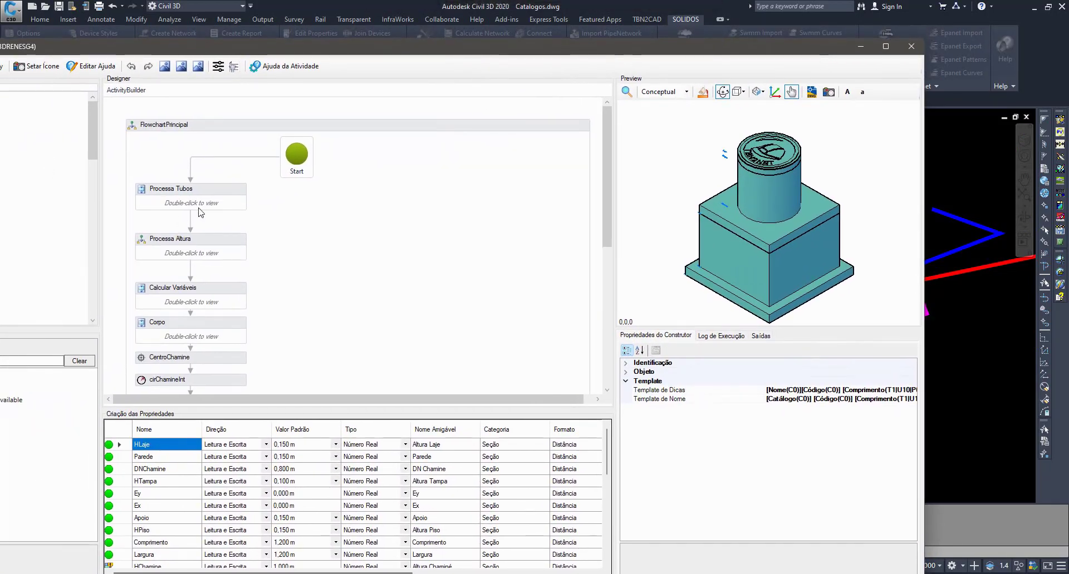
pyautogui.doubleClick(207, 199)
pyautogui.click(359, 336)
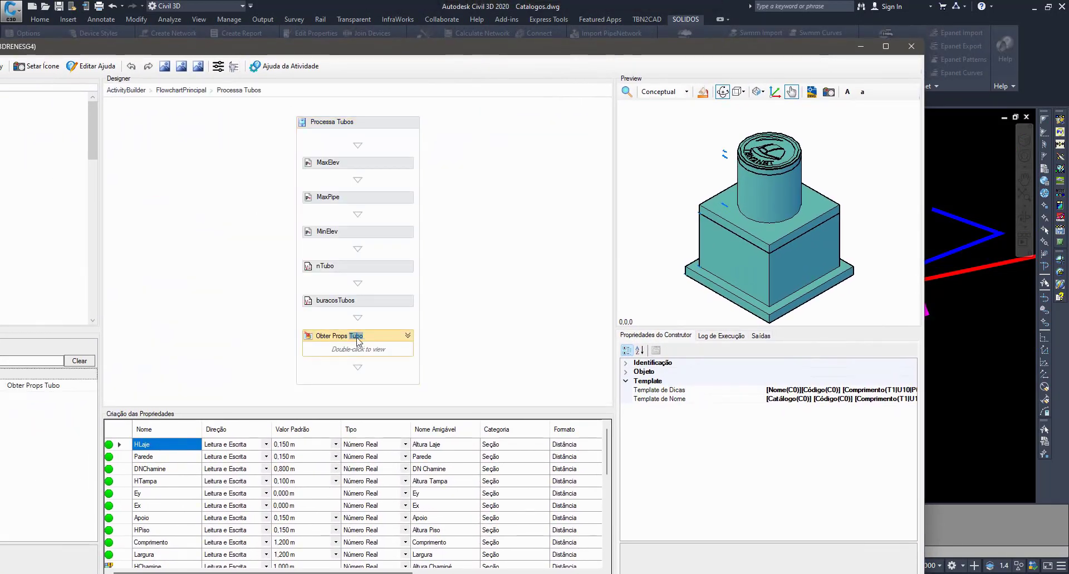
pyautogui.doubleClick(389, 351)
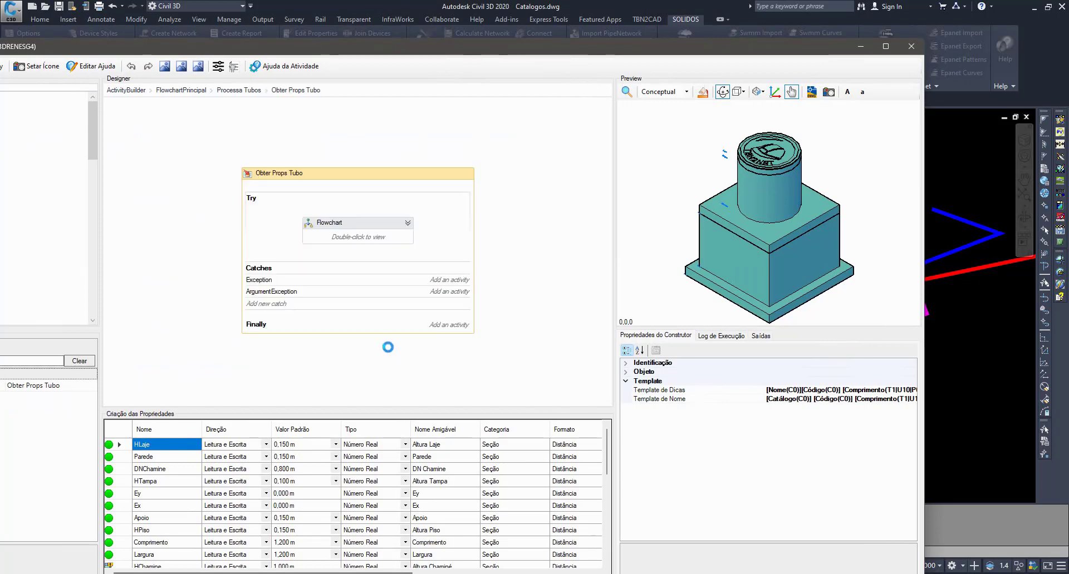
pyautogui.doubleClick(396, 240)
pyautogui.doubleClick(355, 376)
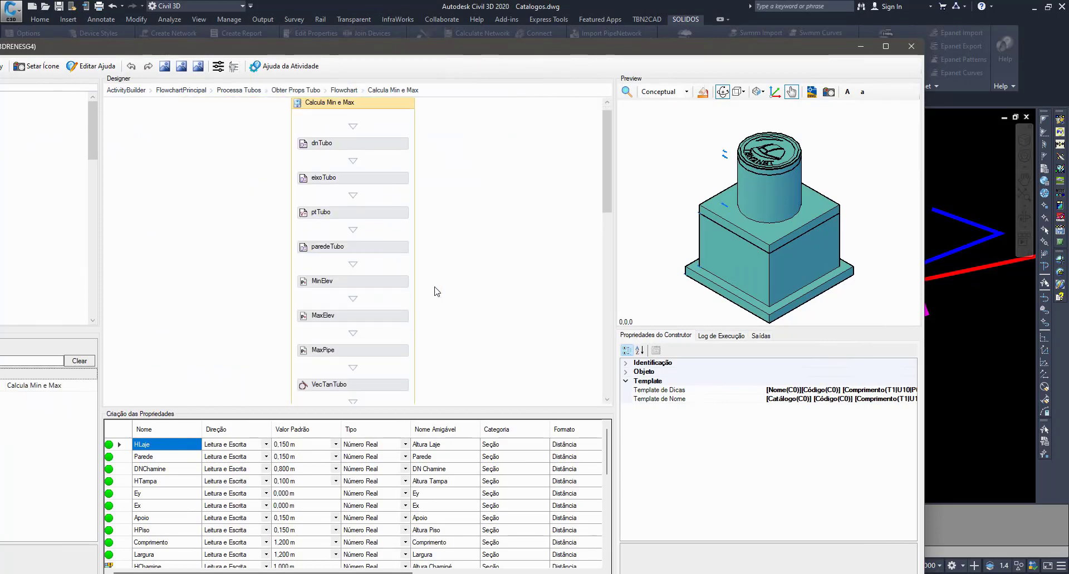
pyautogui.click(377, 185)
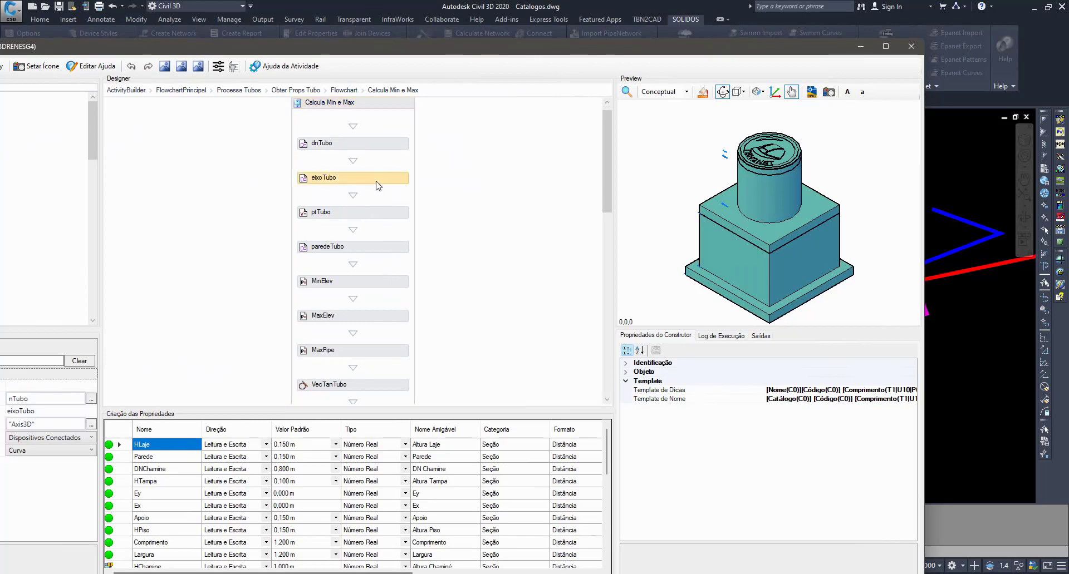
pyautogui.doubleClick(395, 49)
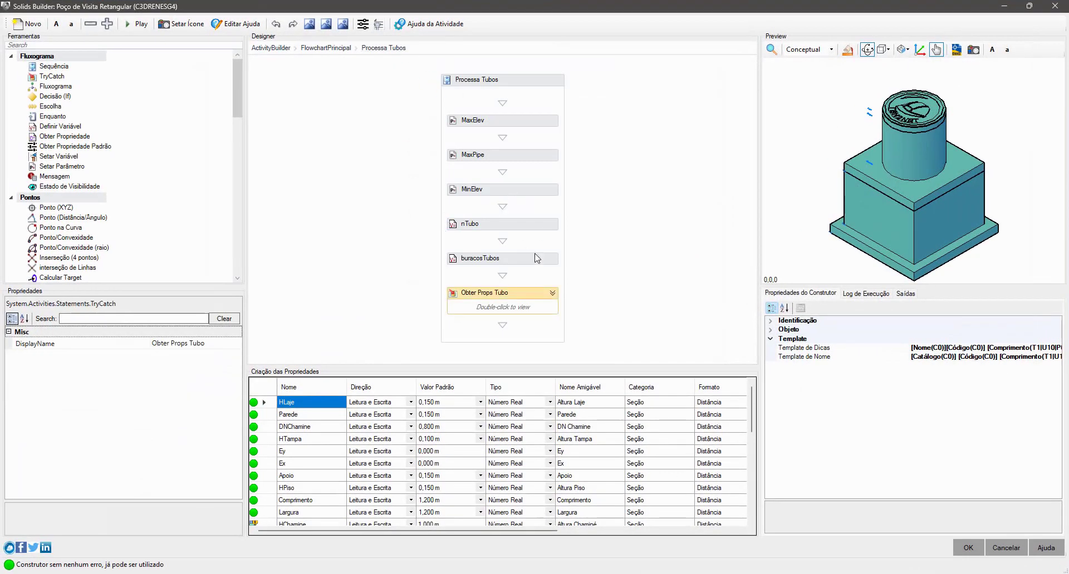
# - Return to the Calcula Min e Max sequence, inspect ptTubo, and move the builder aside to reveal the pipe connection in the drawing
pyautogui.doubleClick(532, 303)
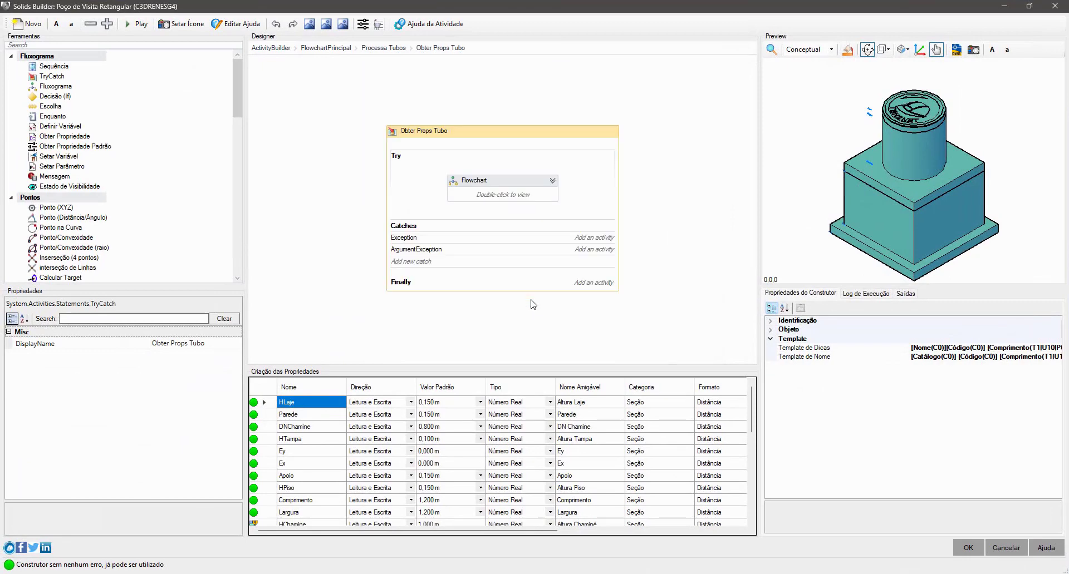
pyautogui.doubleClick(502, 198)
pyautogui.scroll(-3, 502, 197)
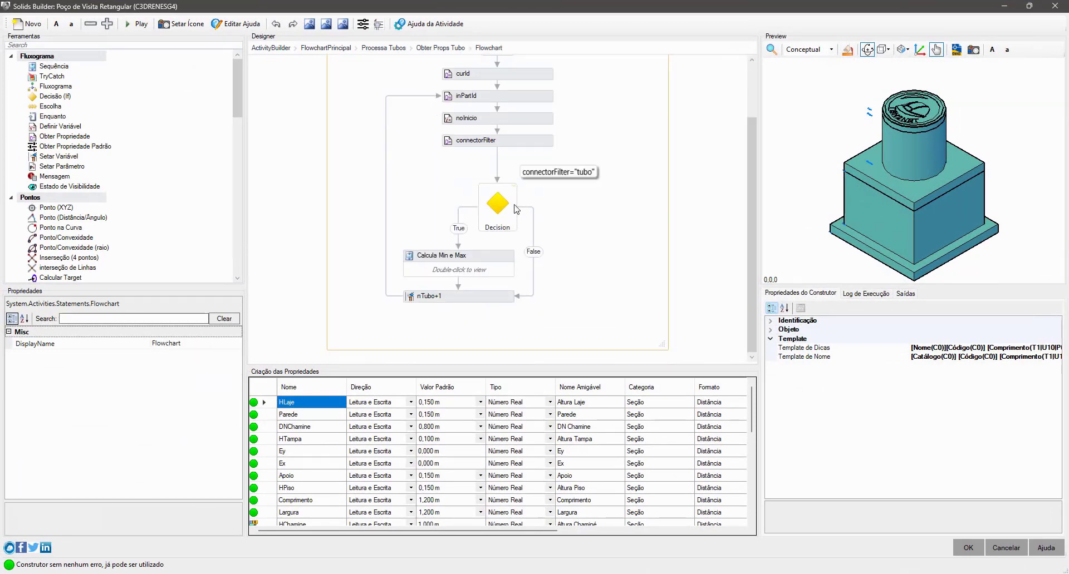
pyautogui.doubleClick(492, 259)
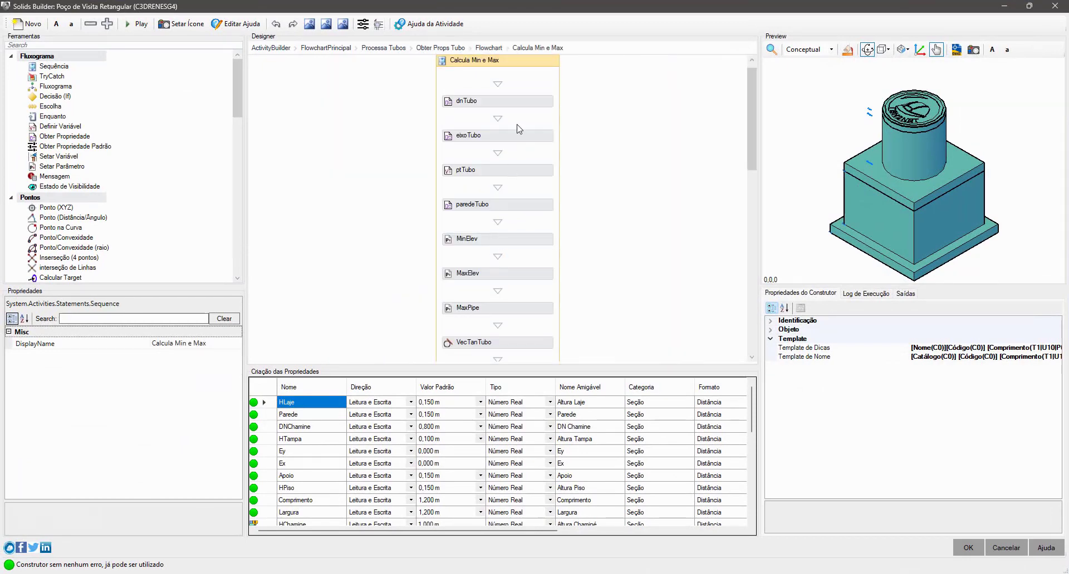
pyautogui.click(529, 179)
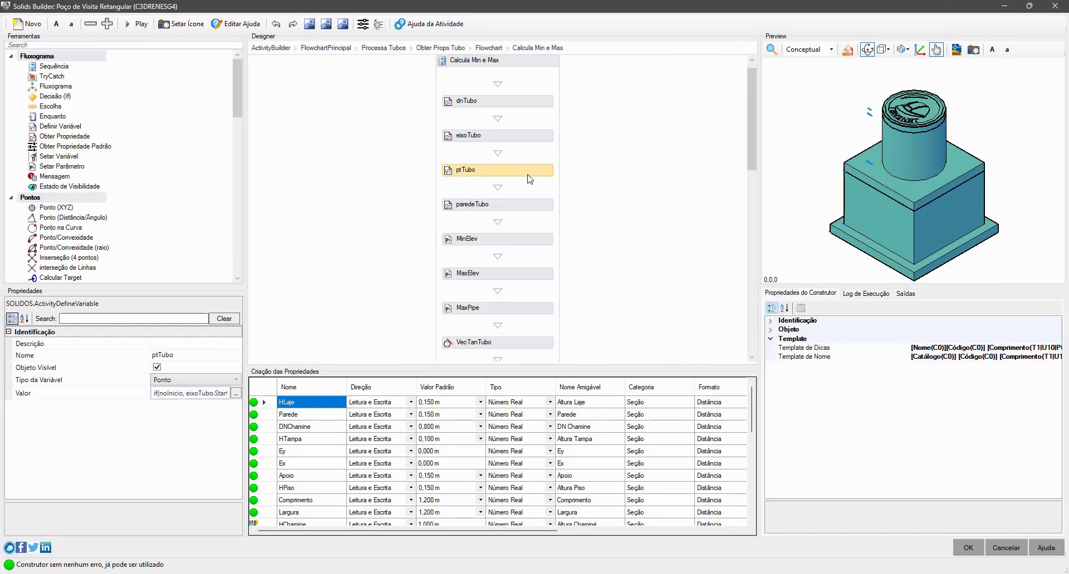
pyautogui.moveTo(855, 13); pyautogui.dragTo(510, 49)
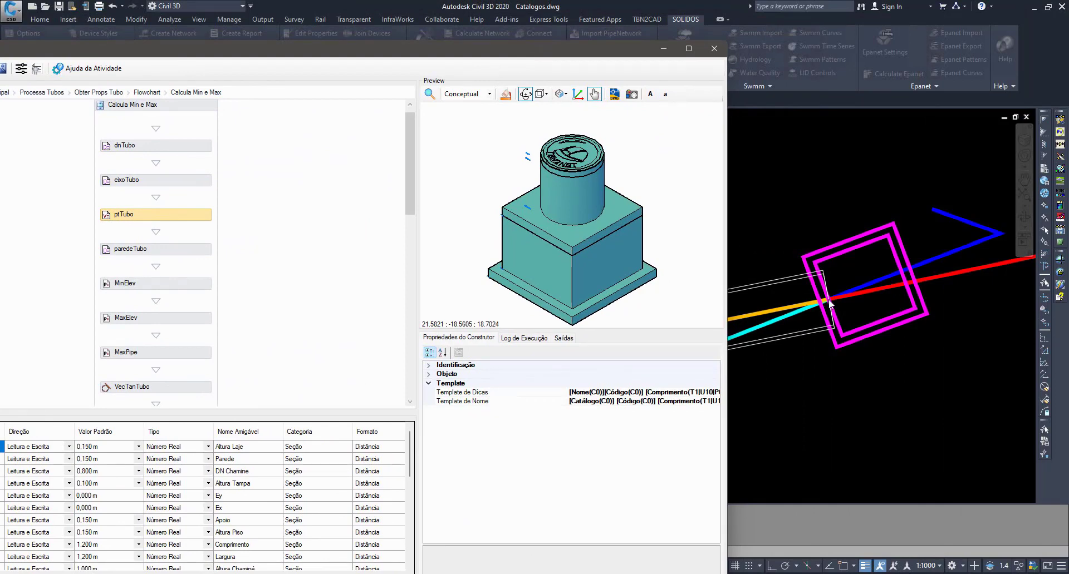
# - Maximize the builder window and examine ptTubo's value expression, including noInicio and the StartPoint and EndPoint of eixoTubo, without changing it
pyautogui.moveTo(273, 49); pyautogui.dragTo(537, 33)
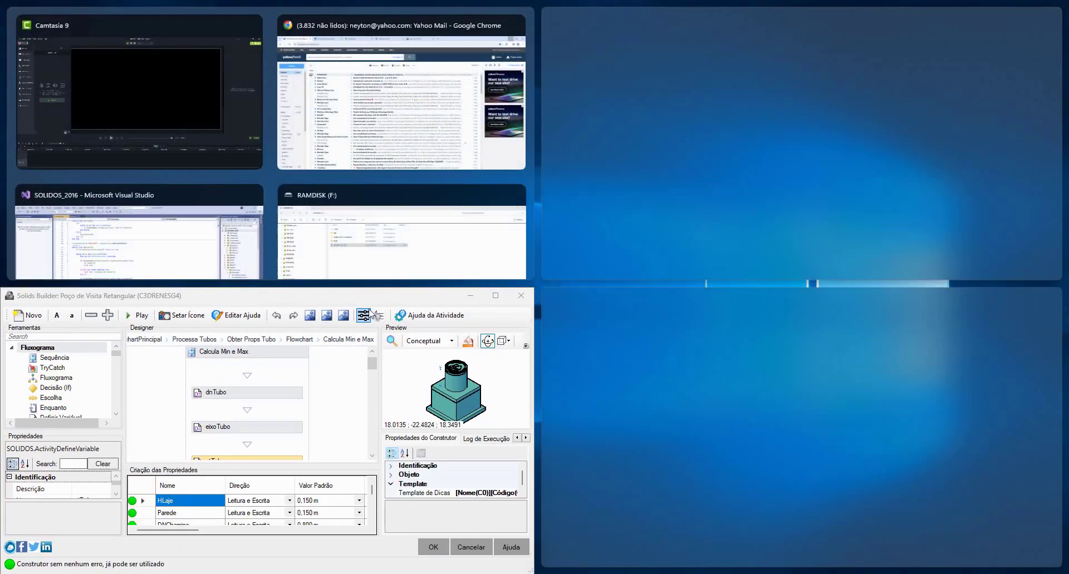
pyautogui.click(373, 290)
pyautogui.doubleClick(368, 298)
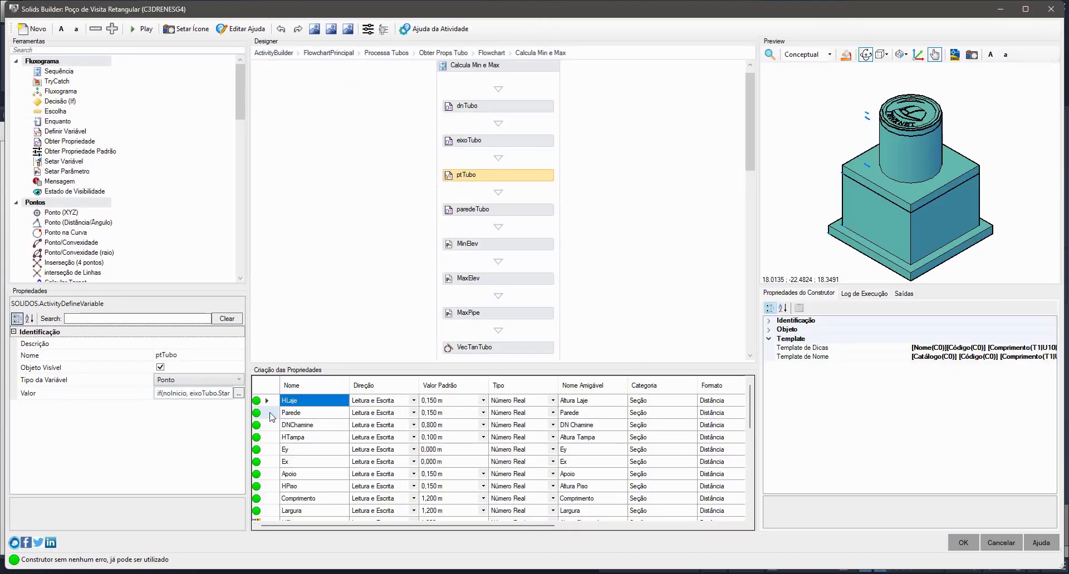
pyautogui.click(238, 393)
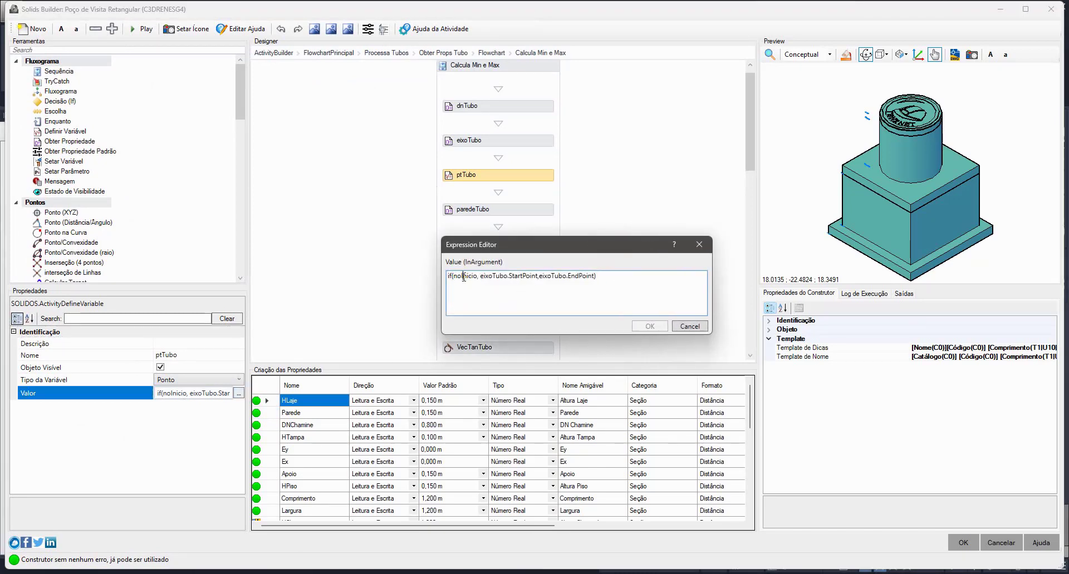
pyautogui.doubleClick(464, 276)
pyautogui.moveTo(509, 276); pyautogui.dragTo(535, 277)
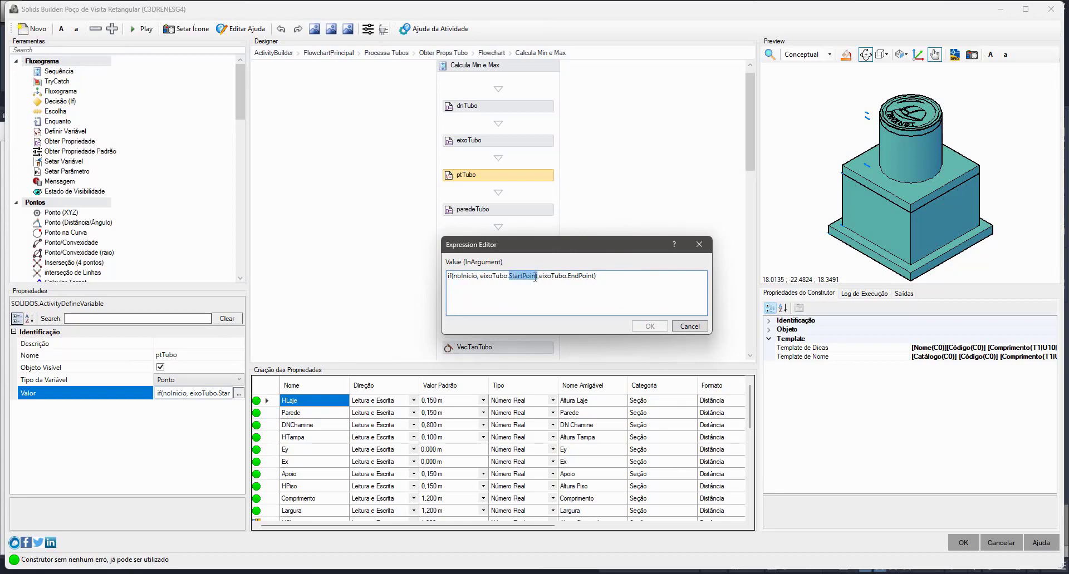
pyautogui.doubleClick(584, 277)
pyautogui.click(689, 327)
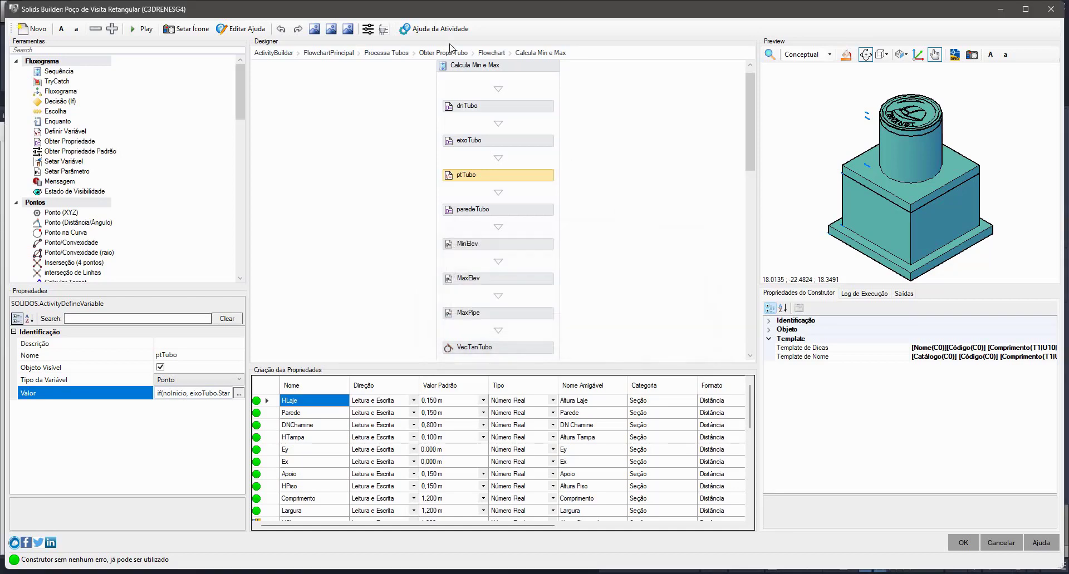
# - Consult the activity help's Curvas topic for the StartPoint and EndPoint properties, and close the help
pyautogui.click(456, 34)
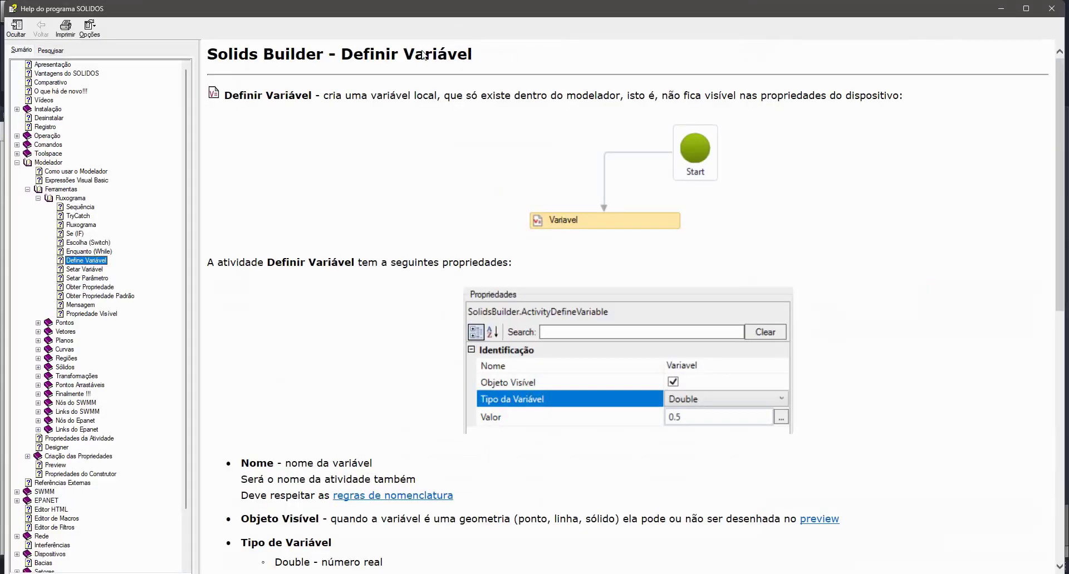
pyautogui.click(38, 198)
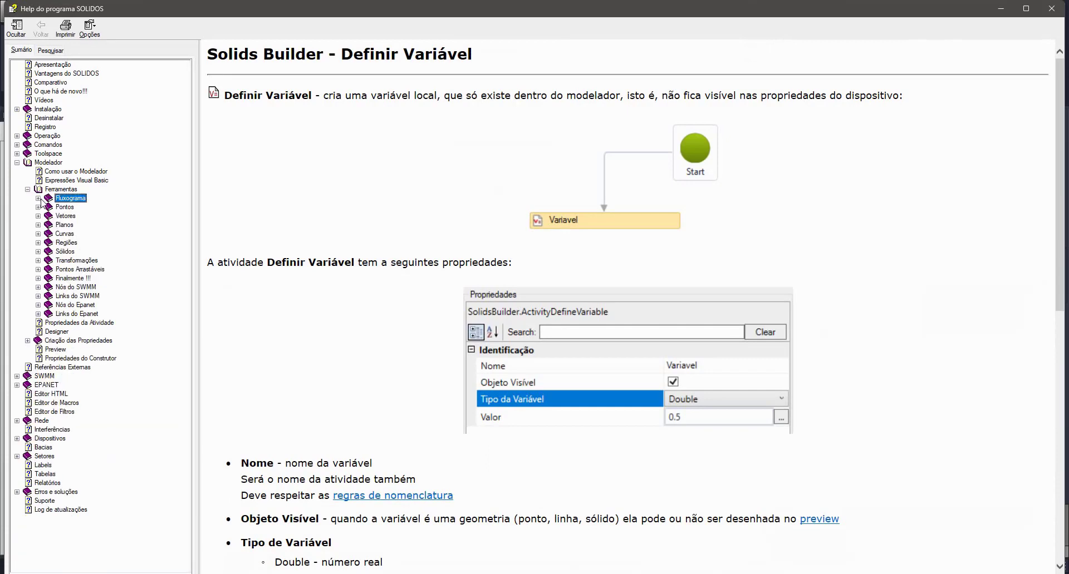
pyautogui.click(64, 234)
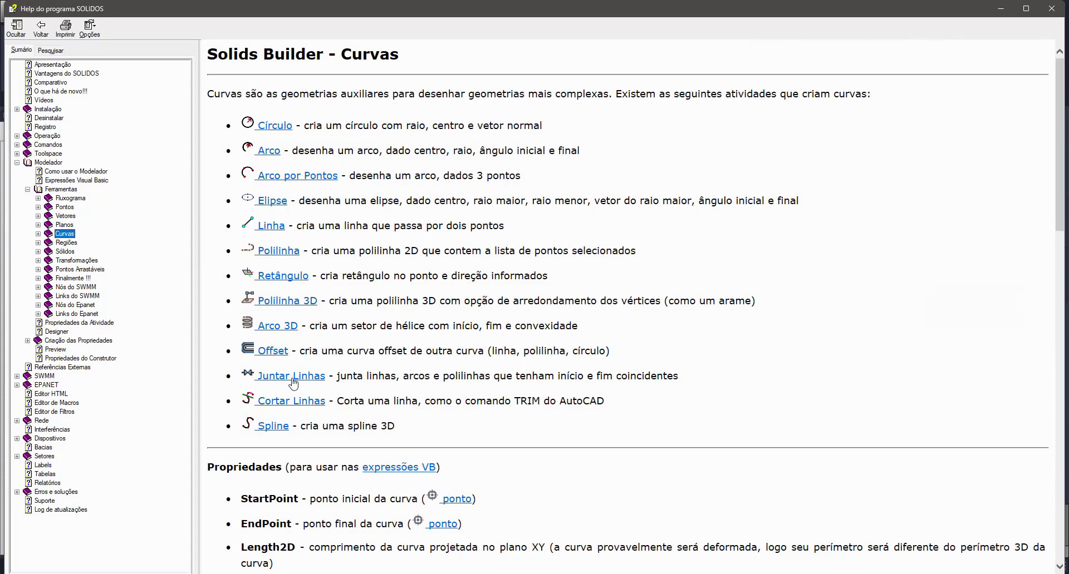
pyautogui.scroll(-5, 364, 362)
pyautogui.doubleClick(279, 176)
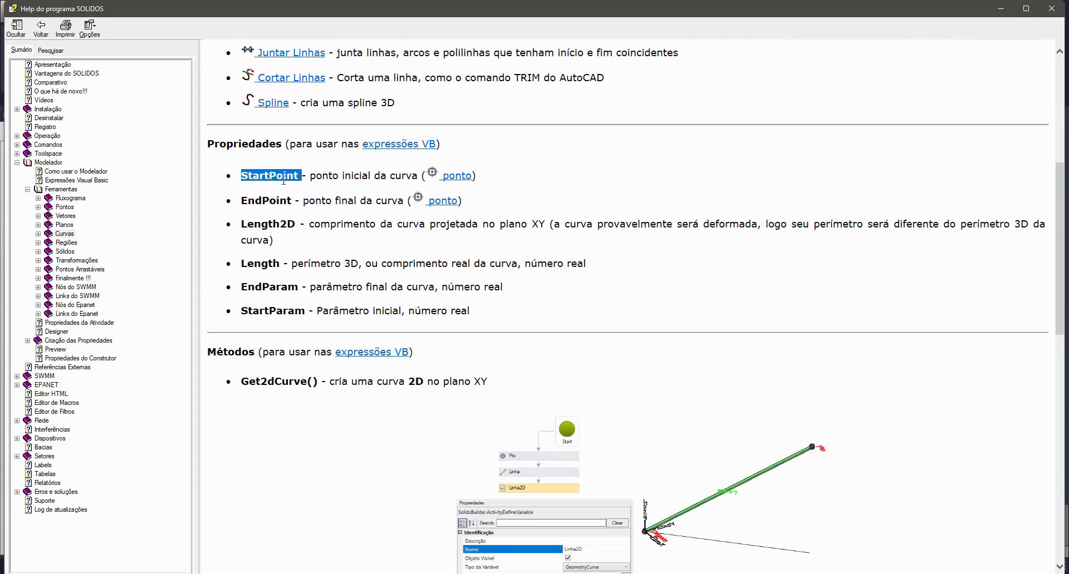
pyautogui.doubleClick(271, 201)
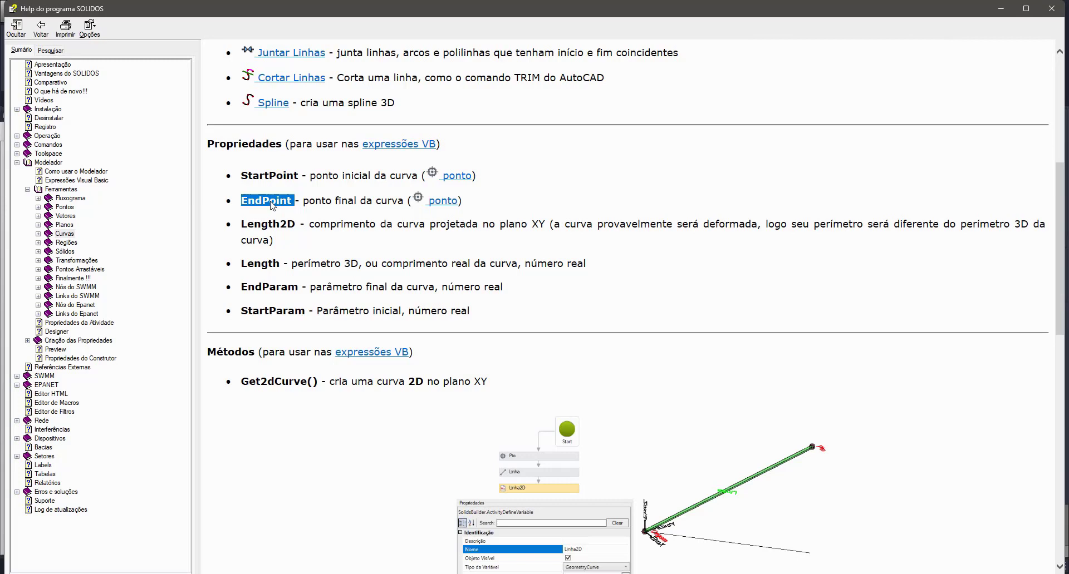
pyautogui.click(1051, 8)
# - Inspect the paredeTubo activity and its parameter name in the Calcula Min e Max sequence
pyautogui.click(514, 211)
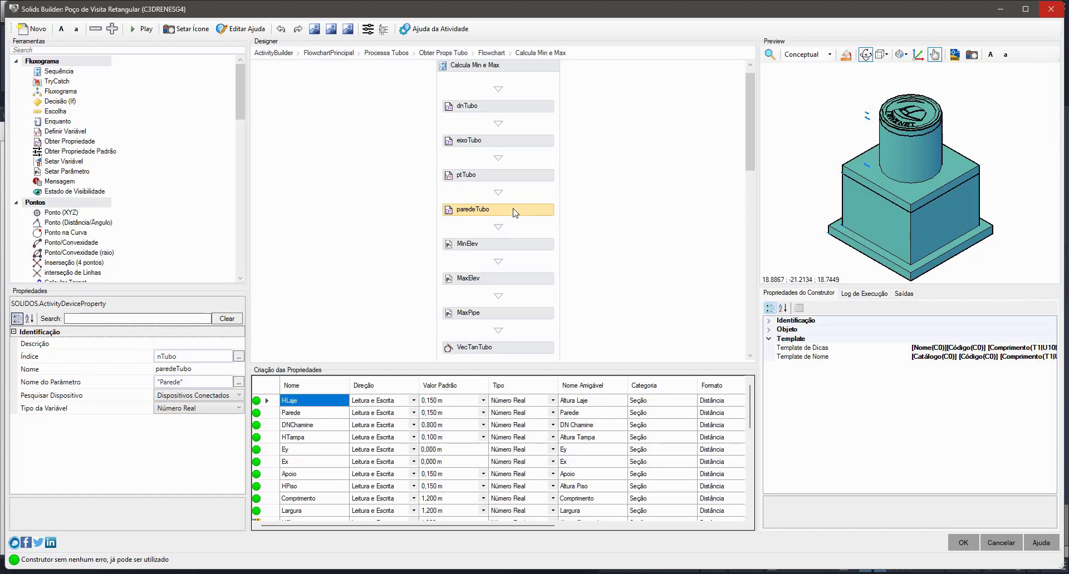
pyautogui.click(135, 384)
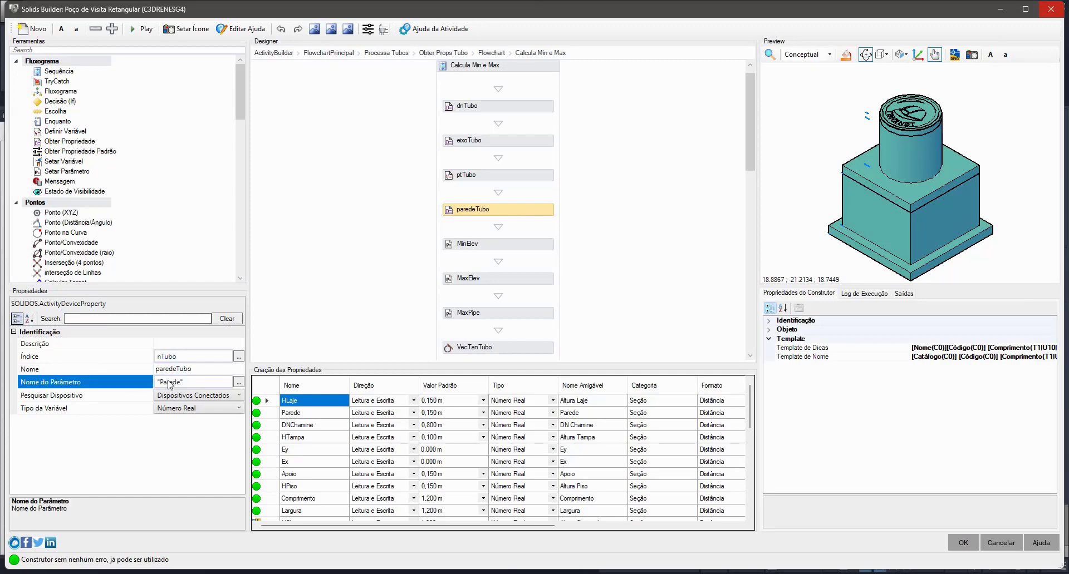
pyautogui.doubleClick(168, 381)
pyautogui.click(142, 449)
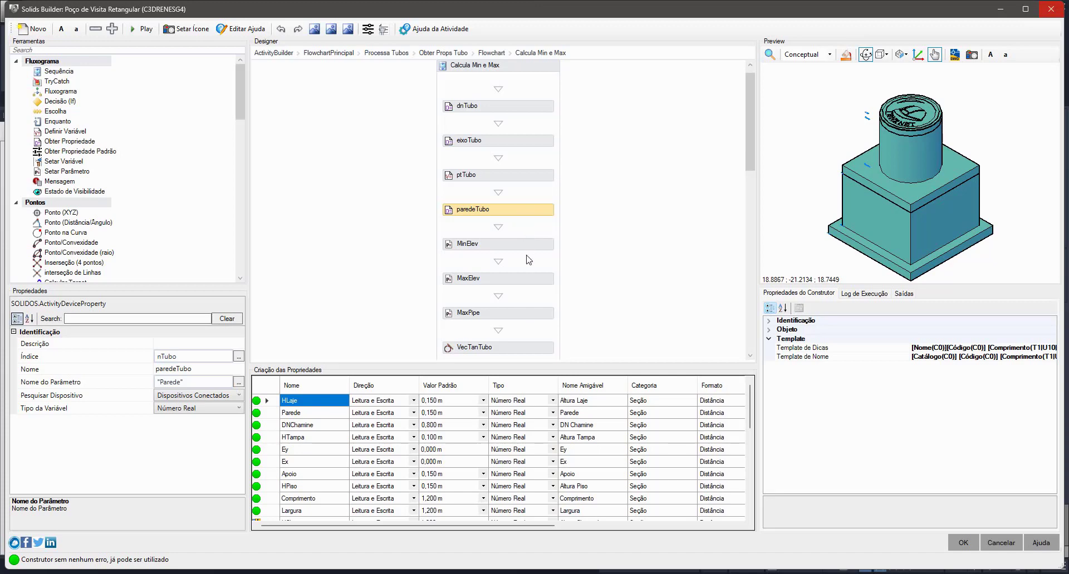
# - Examine each term of MinElev's value expression, Math.Min(MinElev,ptTubo.Z-dnTubo/2), and leave it unchanged
pyautogui.click(527, 249)
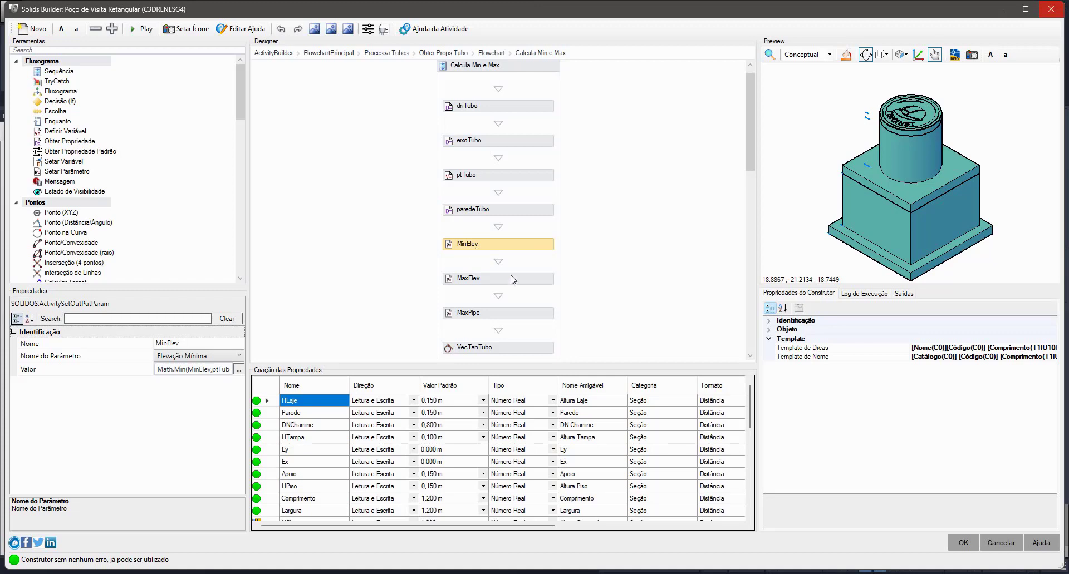
pyautogui.click(238, 369)
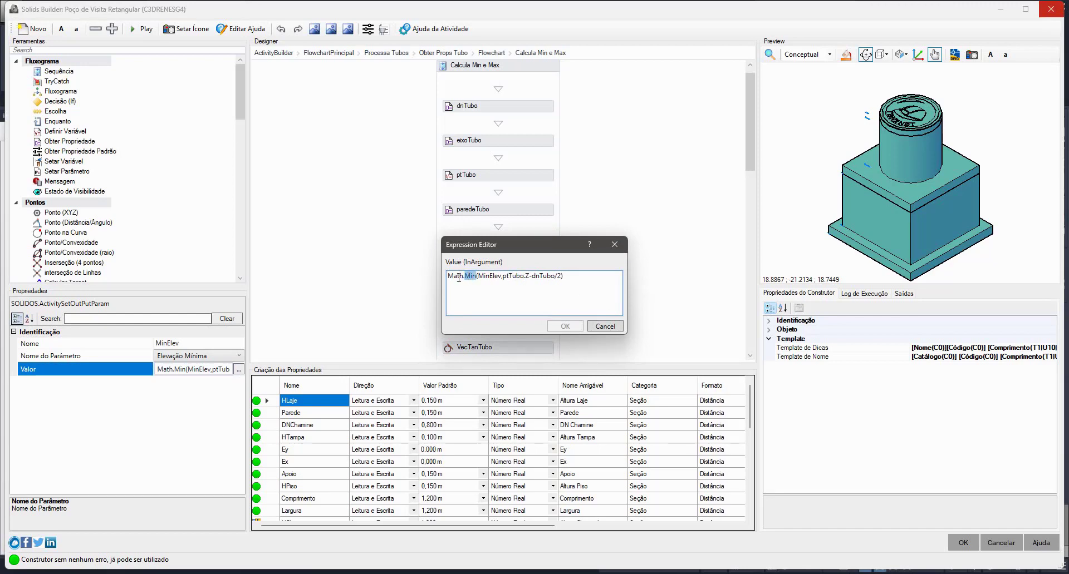
pyautogui.doubleClick(455, 276)
pyautogui.doubleClick(473, 276)
pyautogui.doubleClick(483, 276)
pyautogui.doubleClick(514, 277)
pyautogui.moveTo(530, 276); pyautogui.dragTo(504, 278)
pyautogui.click(543, 275)
pyautogui.doubleClick(543, 276)
pyautogui.click(599, 326)
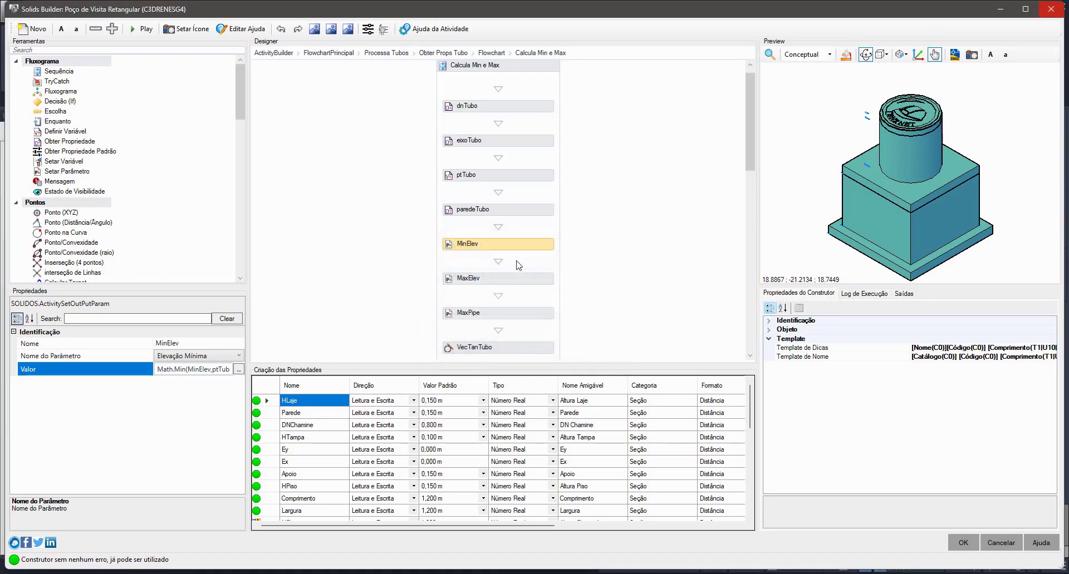
# - Inspect MaxElev in Calcula Min e Max and go back up to the Processa Tubos sequence
pyautogui.click(517, 279)
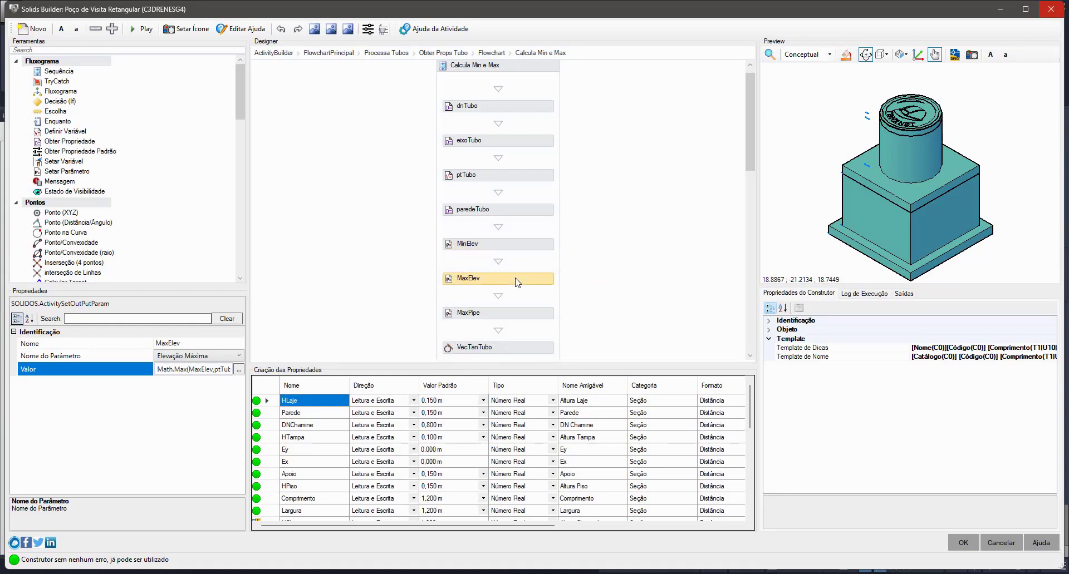
pyautogui.scroll(1, 517, 283)
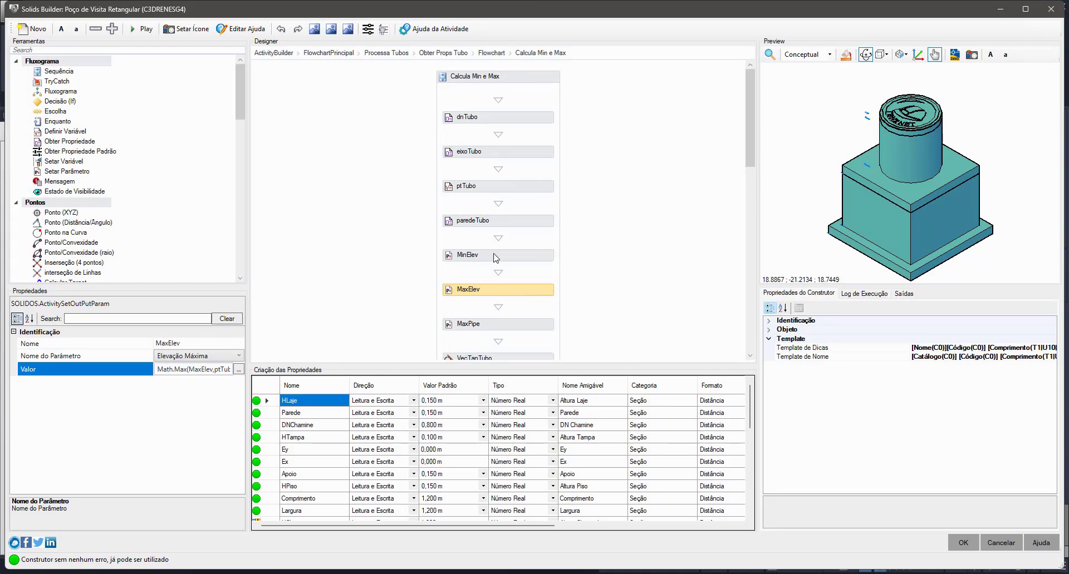
pyautogui.click(491, 52)
pyautogui.click(442, 54)
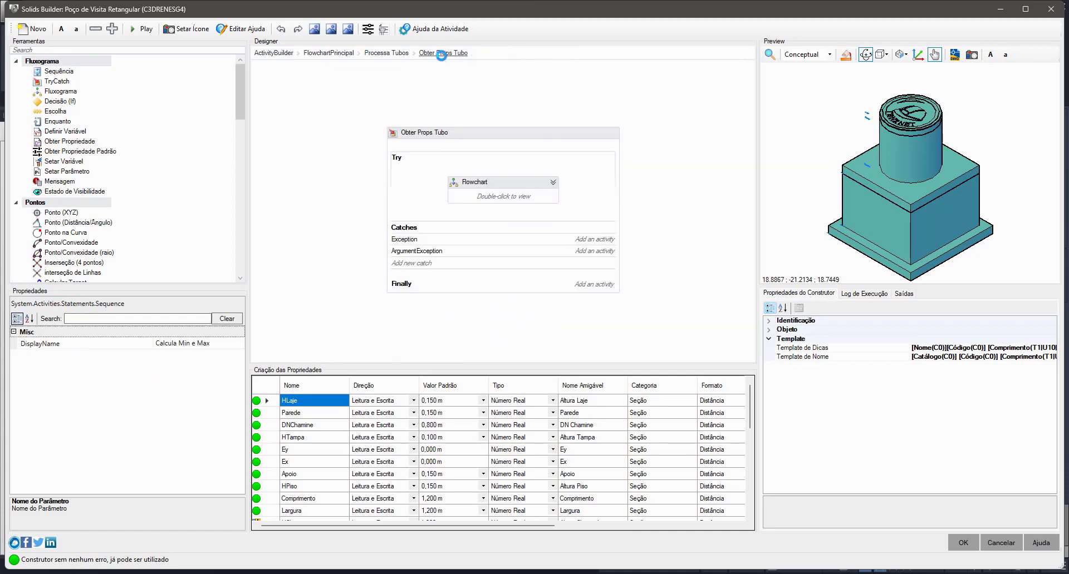
pyautogui.click(388, 53)
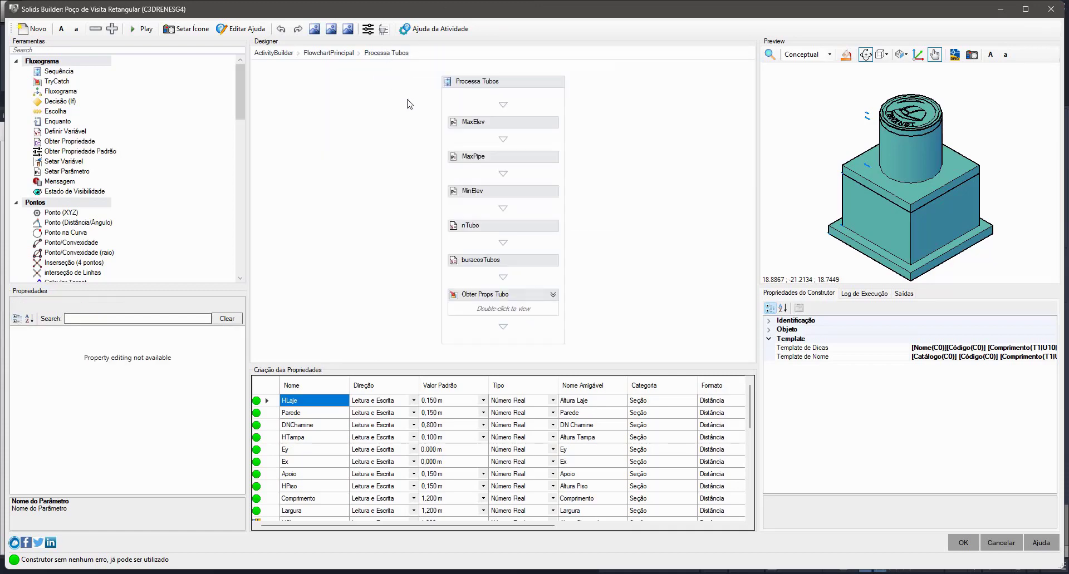
# - Inspect the initial values of MaxPipe and MaxElev in the Processa Tubos sequence, highlighting the parts of MaxElev's value
pyautogui.click(516, 157)
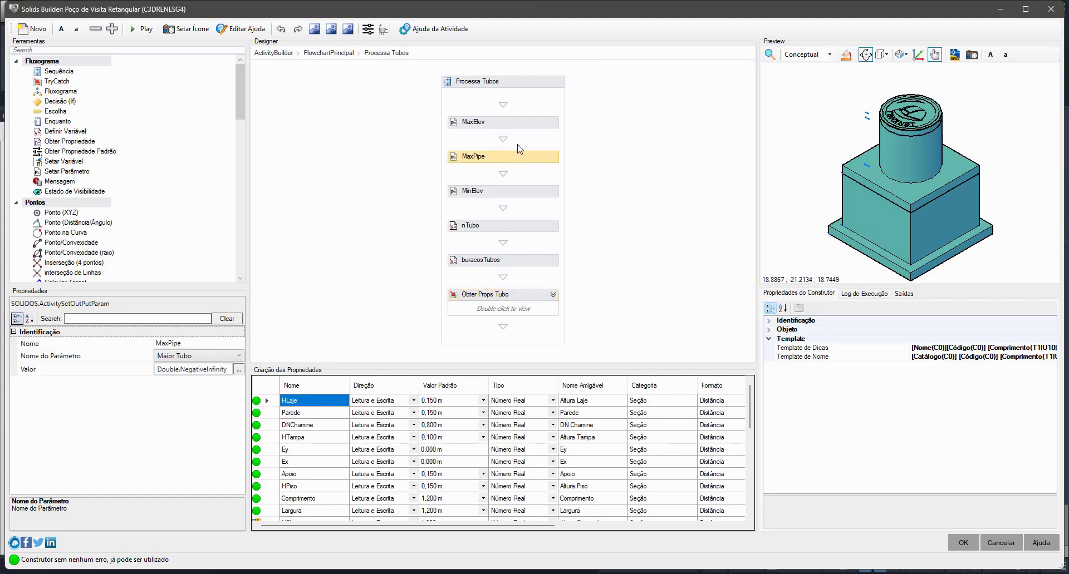
pyautogui.click(531, 128)
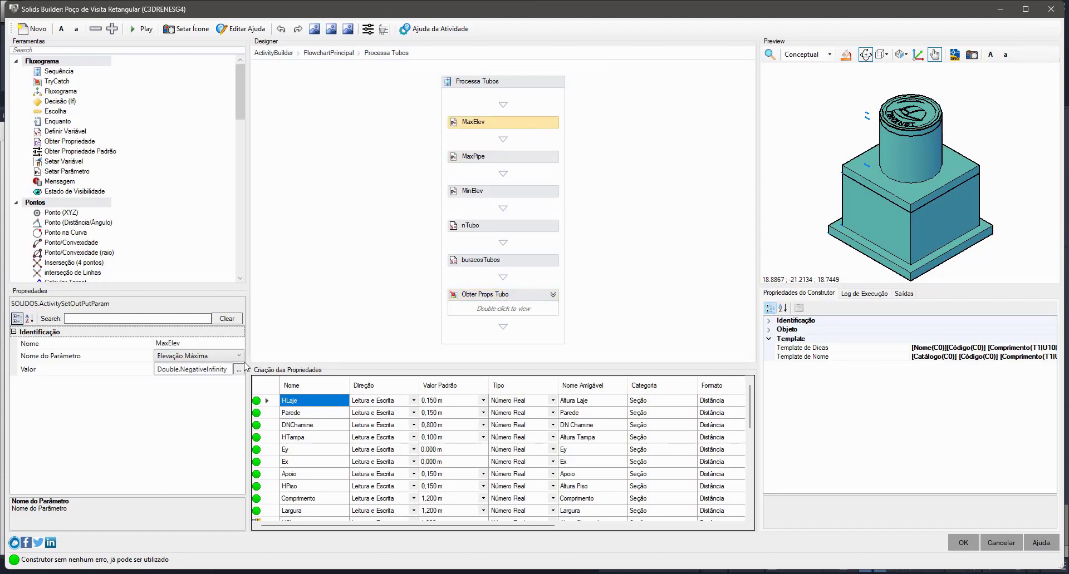
pyautogui.doubleClick(174, 368)
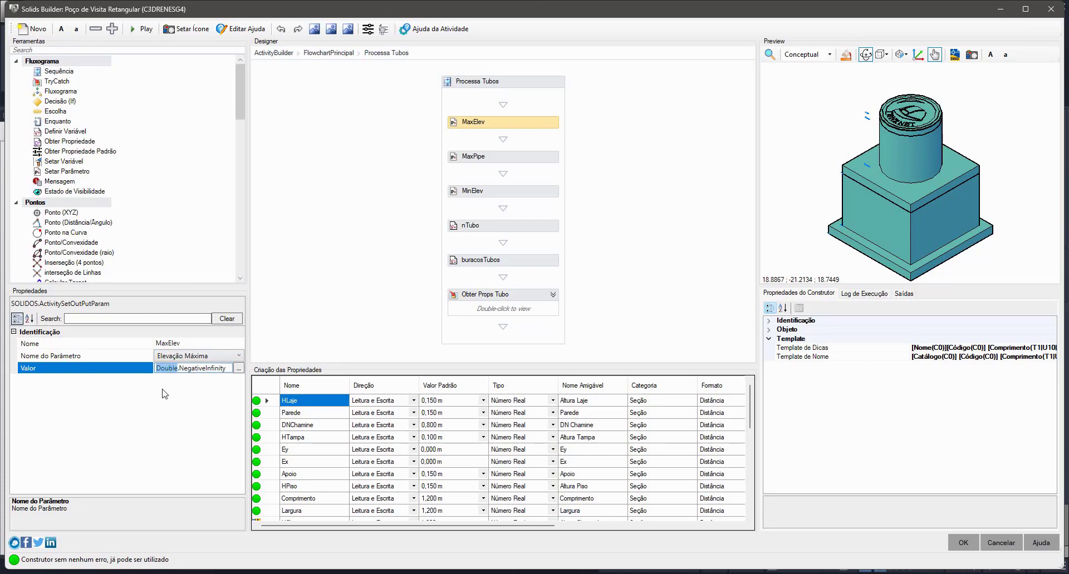
pyautogui.doubleClick(202, 369)
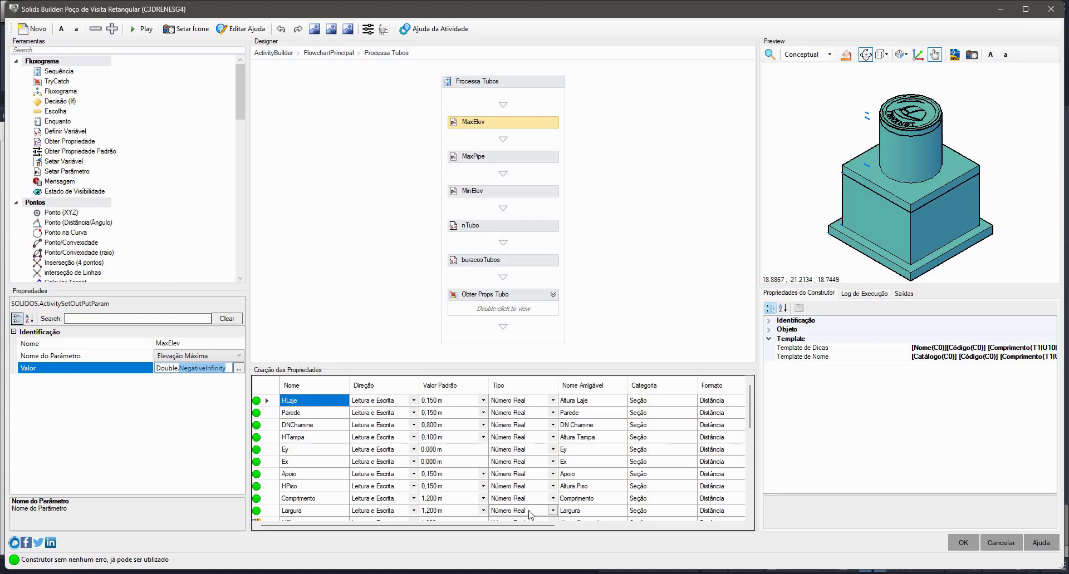
# - Examine the default value of the MaxElev property in the builder's property table
pyautogui.click(336, 450)
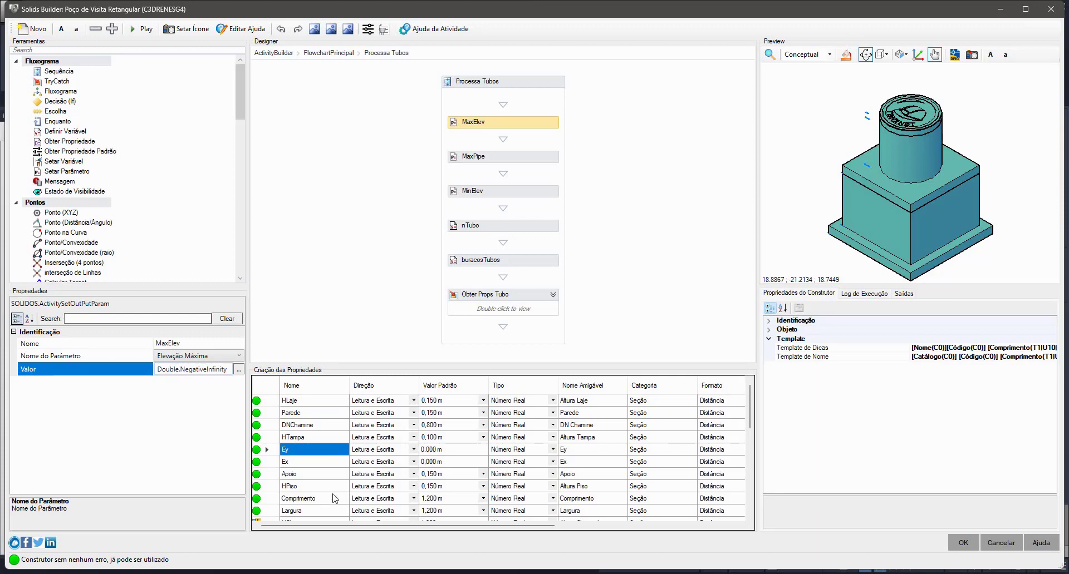
pyautogui.scroll(-5, 446, 465)
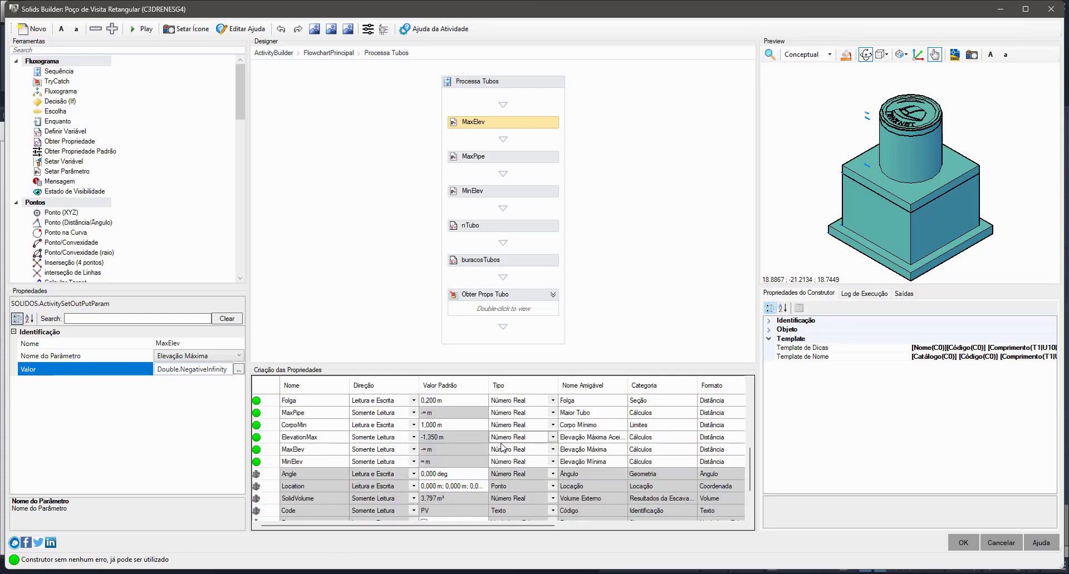
pyautogui.click(426, 452)
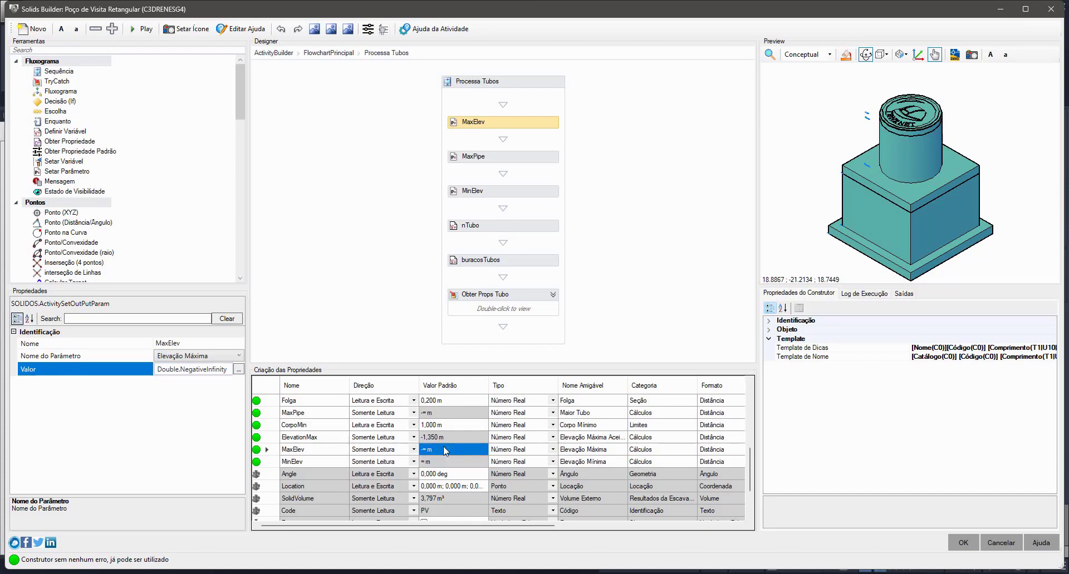
# - Go back into the Calcula Min e Max sequence and inspect the MinElev, MaxElev, MaxPipe and VecTanTubo activities
pyautogui.doubleClick(539, 312)
pyautogui.doubleClick(517, 204)
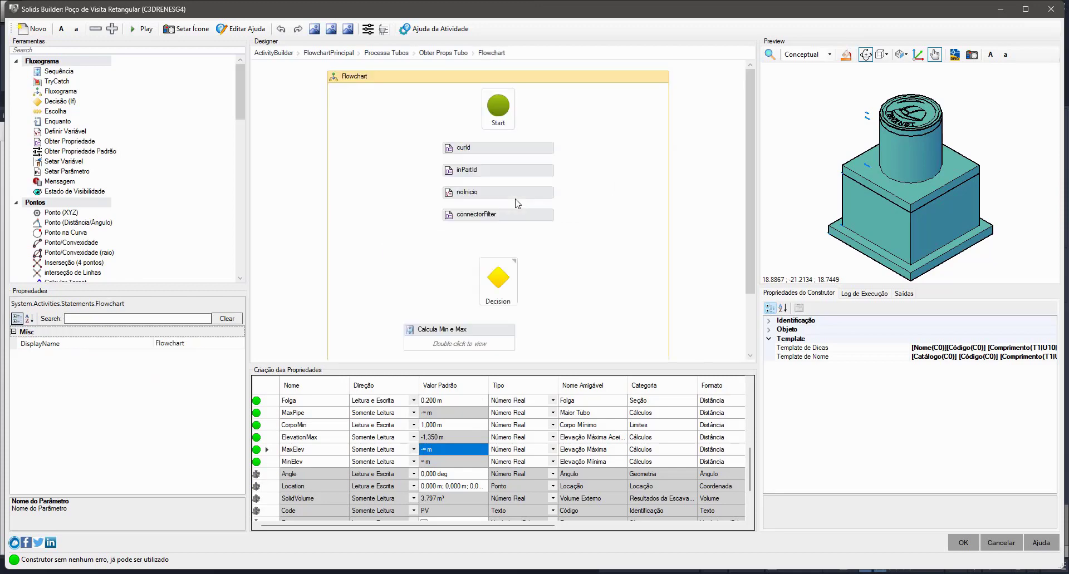
pyautogui.scroll(-3, 464, 320)
pyautogui.doubleClick(492, 256)
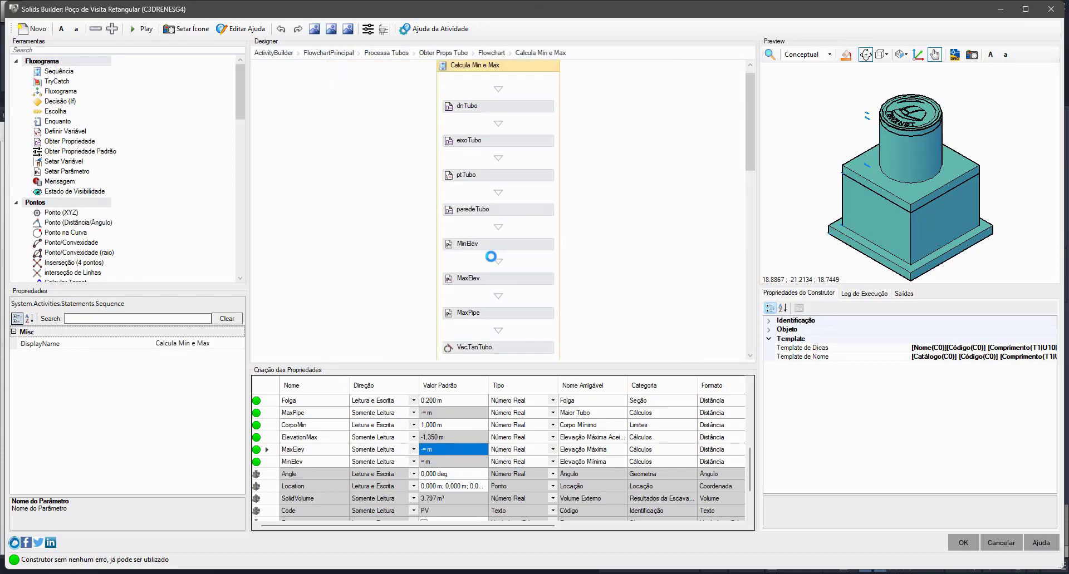
pyautogui.scroll(-3, 492, 253)
pyautogui.click(506, 155)
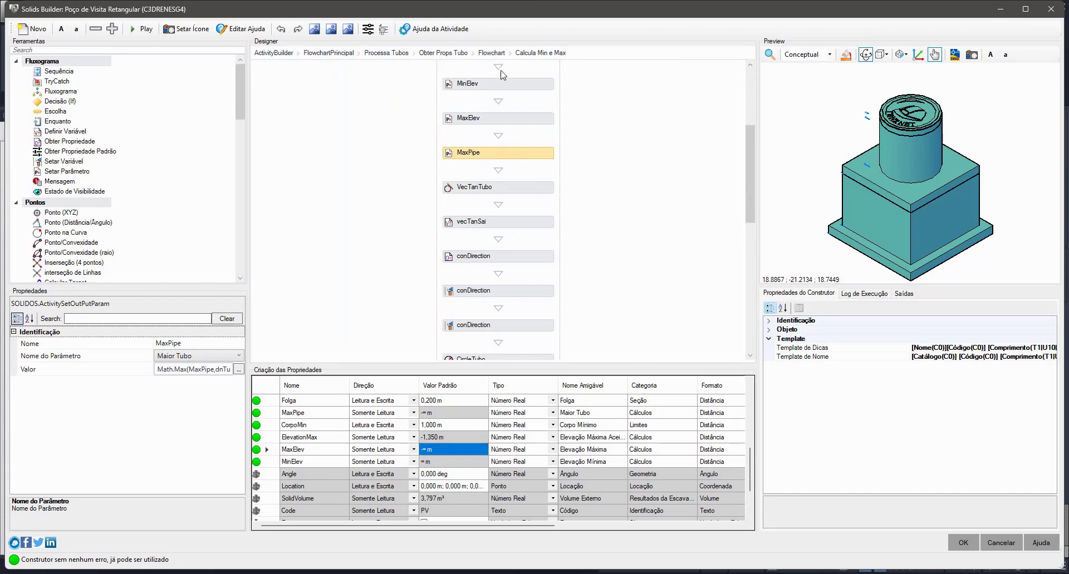
pyautogui.click(503, 88)
pyautogui.click(496, 119)
pyautogui.click(510, 156)
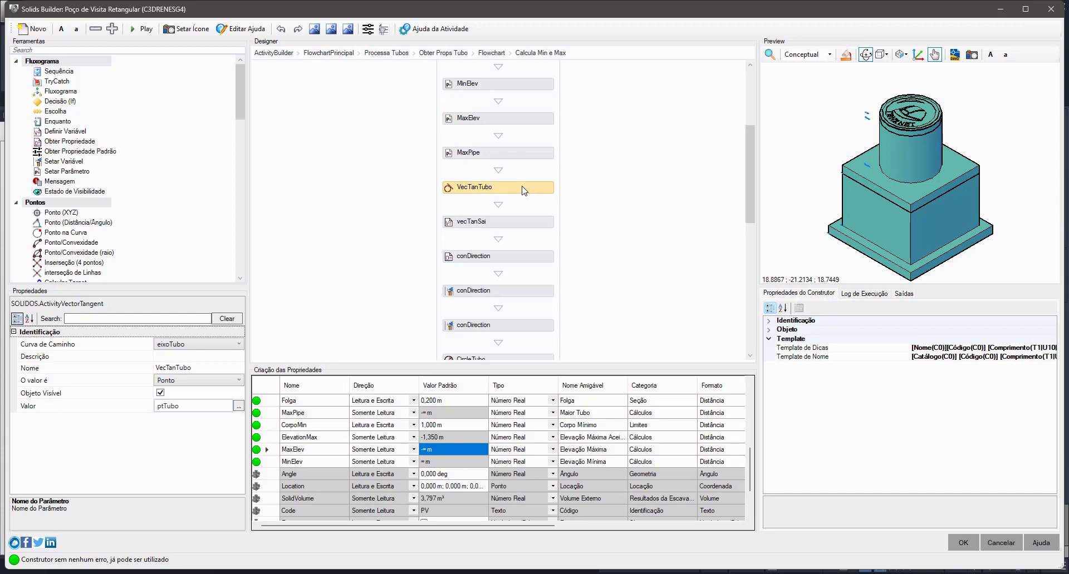
# - Close the Solids Builder and examine the pipe, the manhole and the colored direction vectors in the drawing's plan view
pyautogui.moveTo(797, 15); pyautogui.dragTo(220, 86)
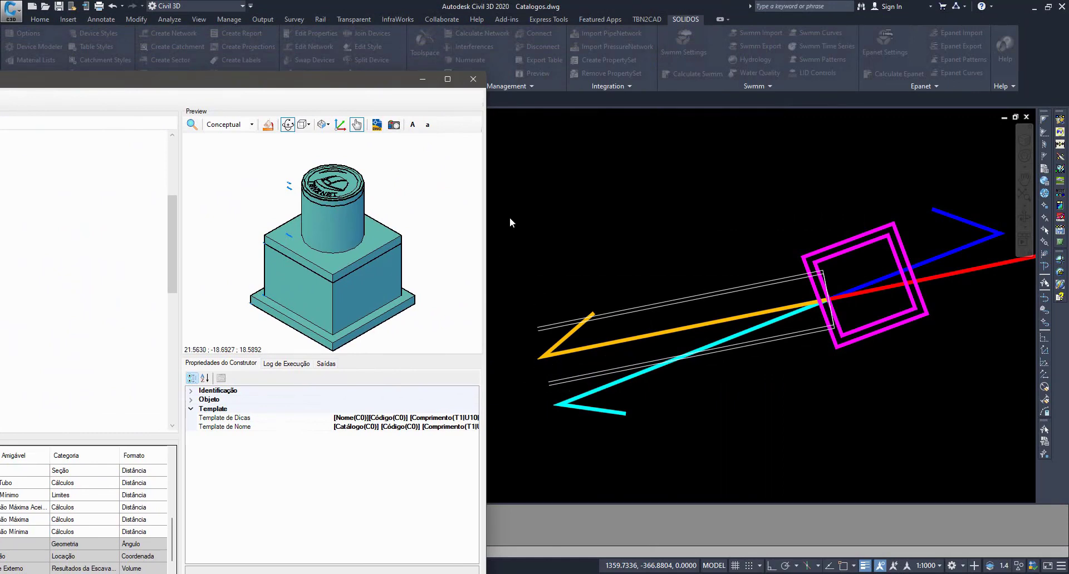
pyautogui.click(473, 78)
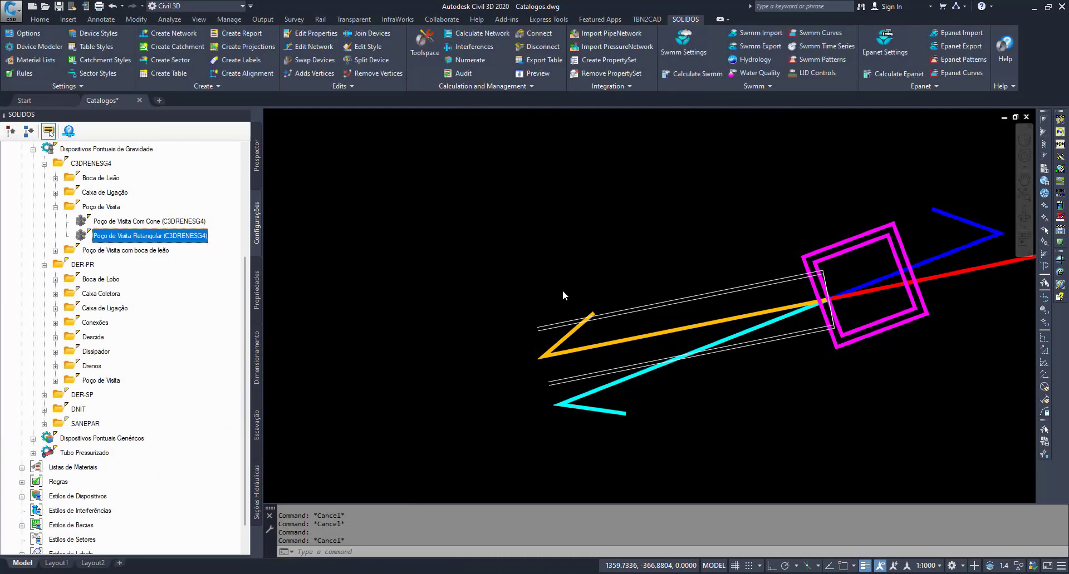
pyautogui.click(562, 290)
pyautogui.press('Escape')
pyautogui.press('Escape')
pyautogui.scroll(-11, 599, 269)
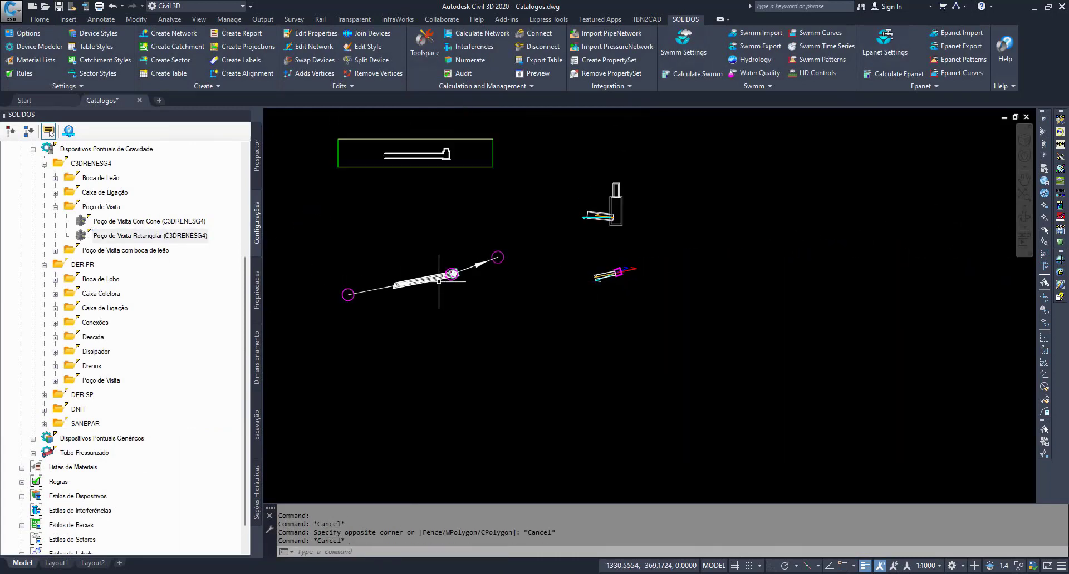
pyautogui.scroll(6, 403, 281)
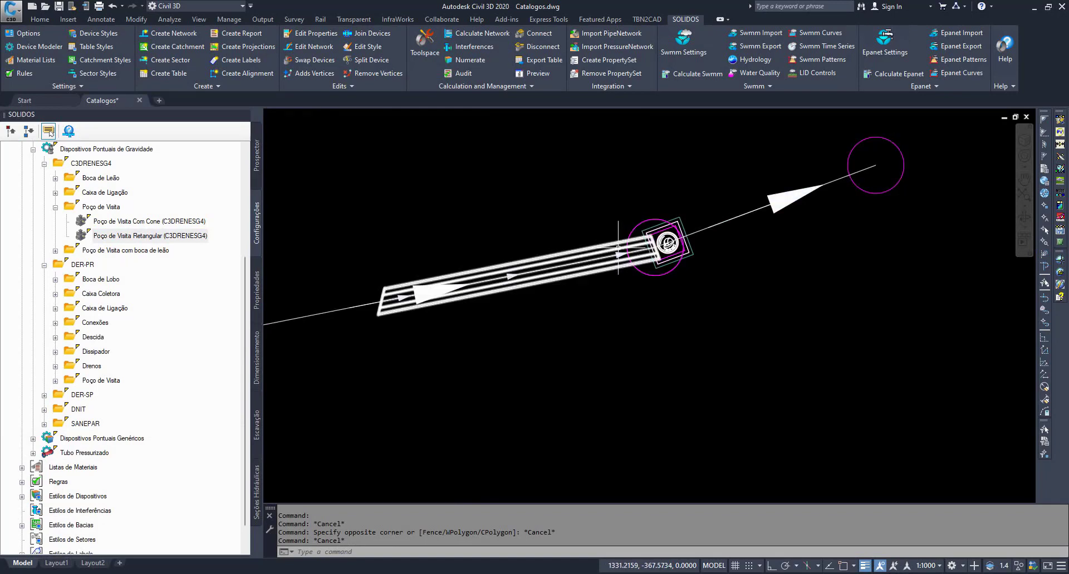
pyautogui.moveTo(735, 303); pyautogui.dragTo(397, 302, button='middle')
pyautogui.scroll(-3, 751, 346)
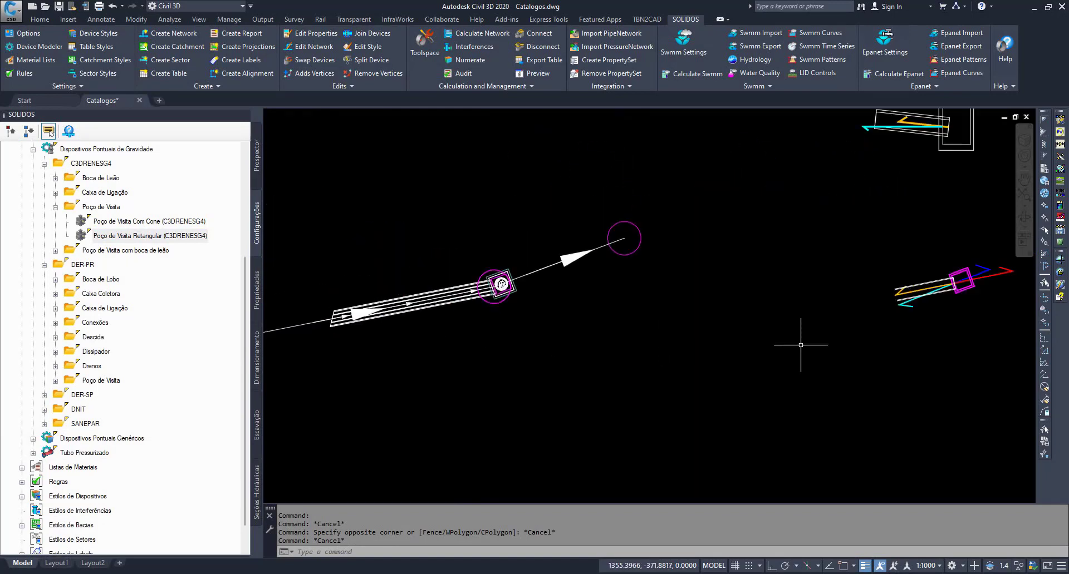
pyautogui.moveTo(915, 354); pyautogui.dragTo(484, 353, button='middle')
pyautogui.scroll(5, 424, 253)
pyautogui.moveTo(424, 253); pyautogui.dragTo(634, 286, button='middle')
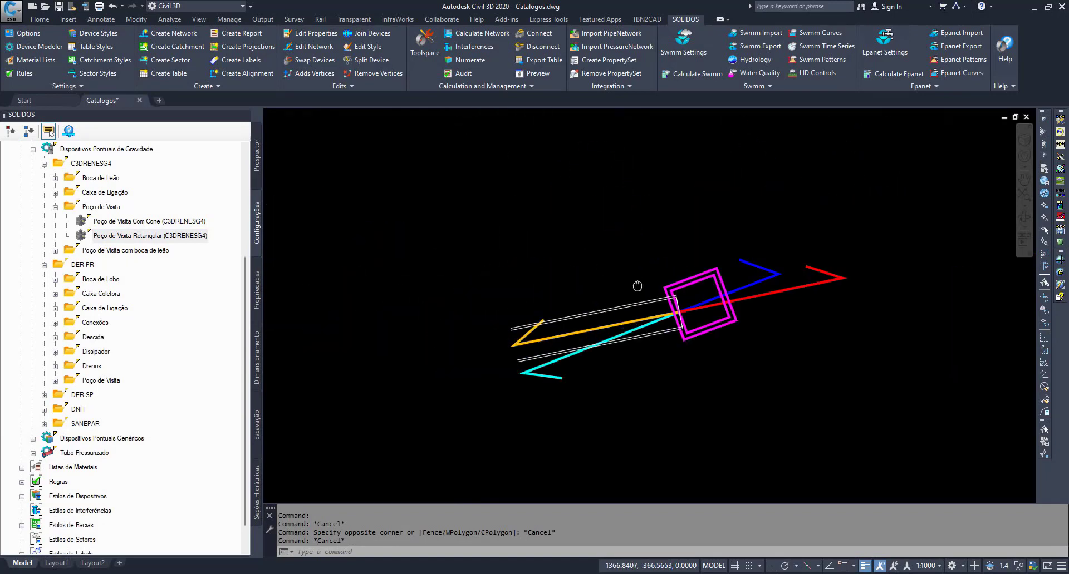
# - Highlight the red and the yellow direction vectors one after the other at the manhole, and clear the selection
pyautogui.click(817, 261)
pyautogui.click(795, 296)
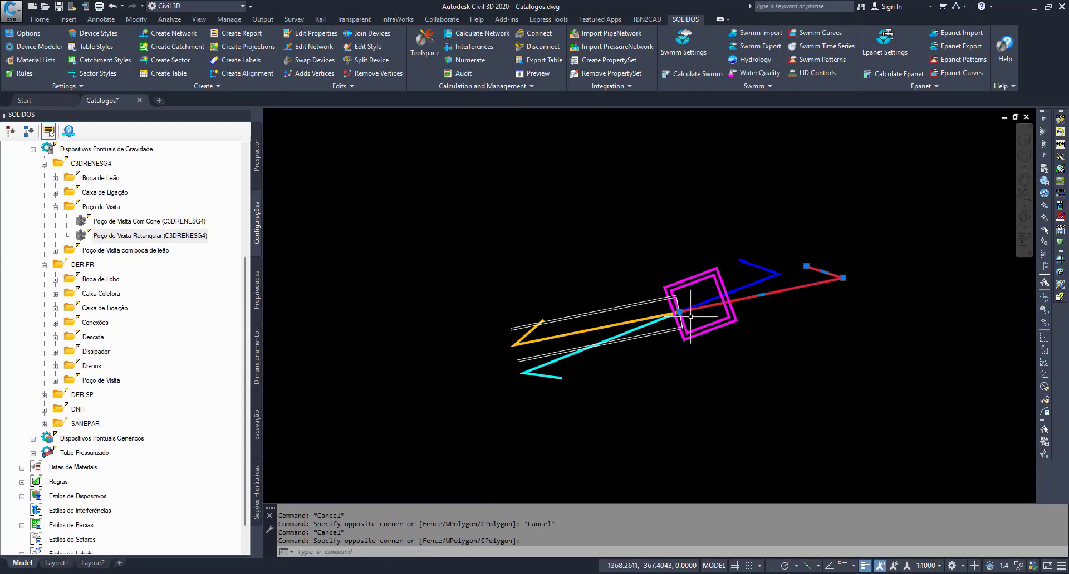
pyautogui.press('Escape')
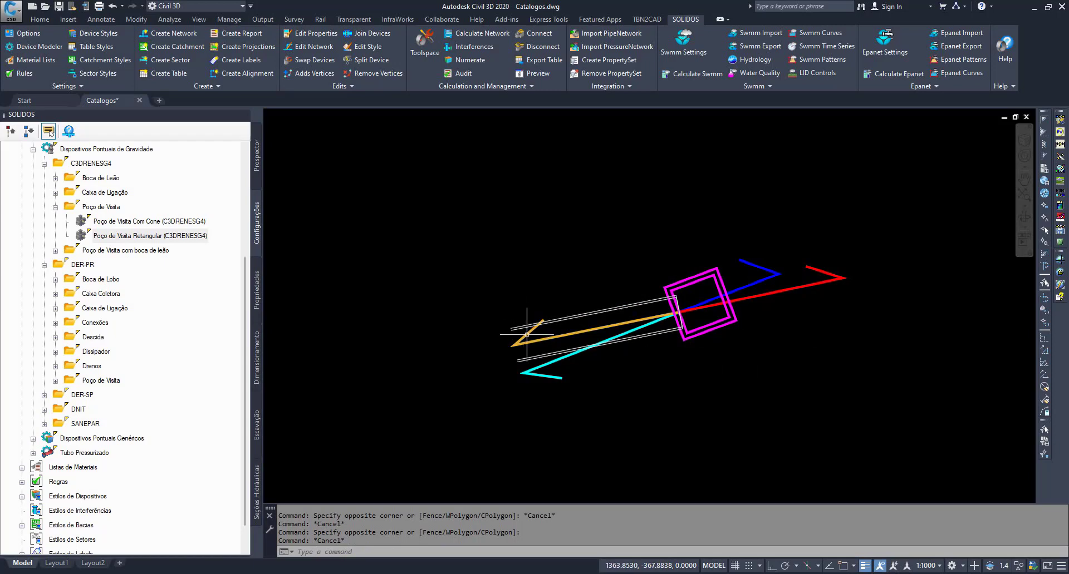
pyautogui.click(526, 335)
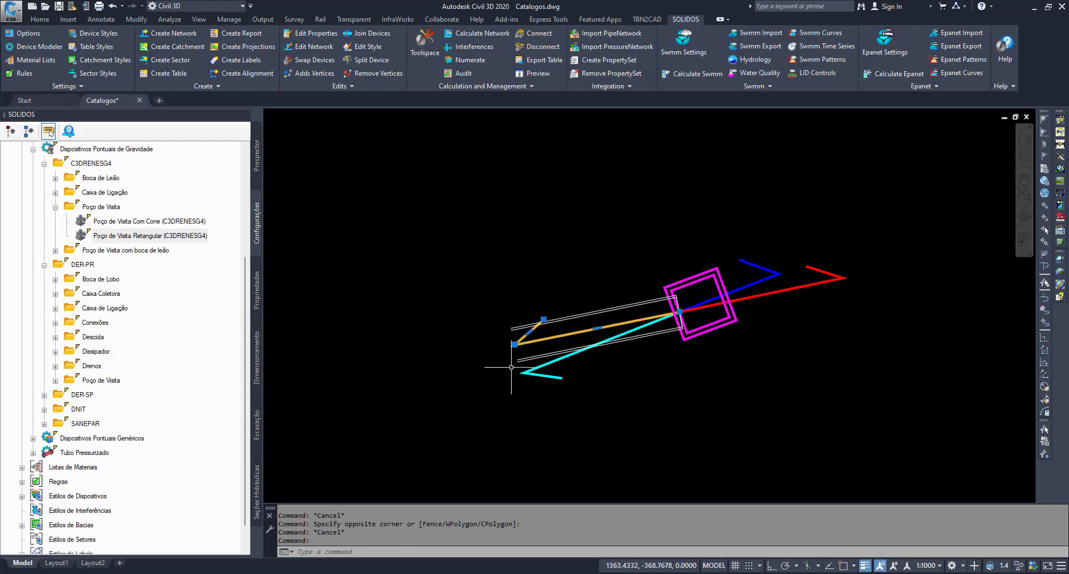
pyautogui.press('Escape')
pyautogui.press('Escape')
# - Reopen Poço de Visita Retangular (C3DRENESG4) in the Solids Builder and maximize its window
pyautogui.click(158, 236)
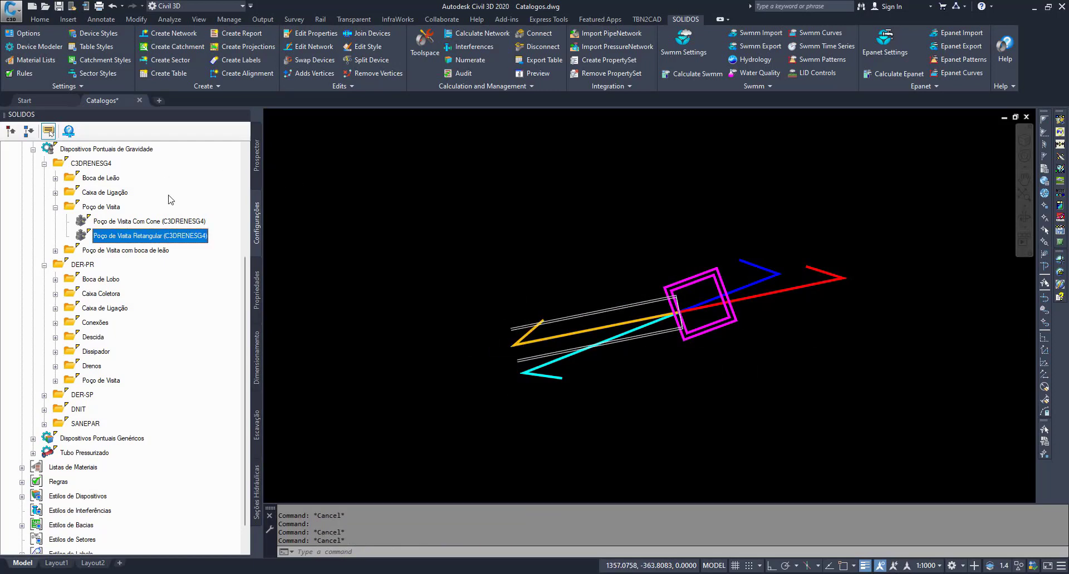
pyautogui.doubleClick(157, 236)
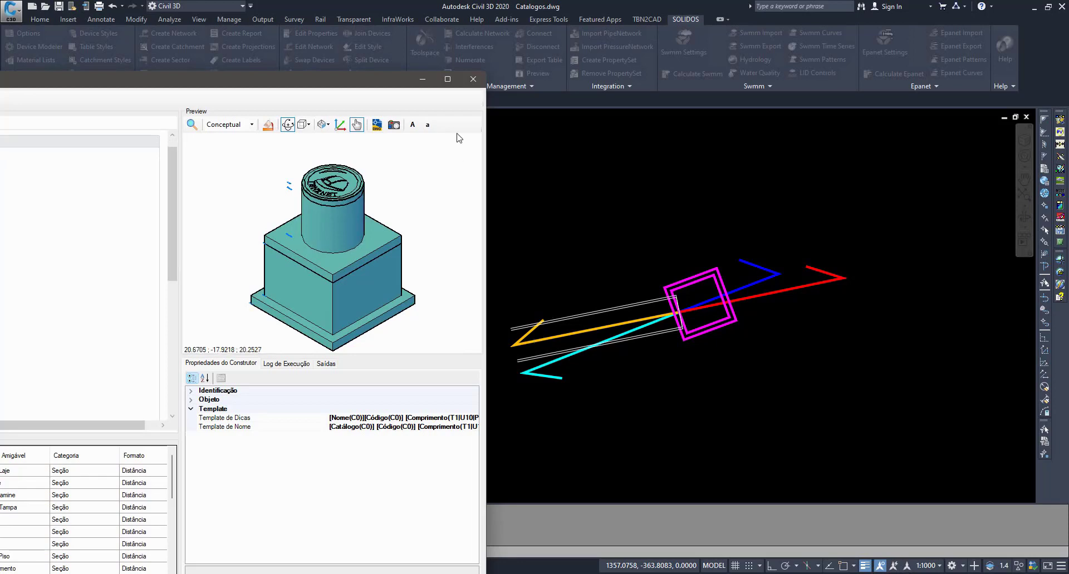
pyautogui.click(447, 79)
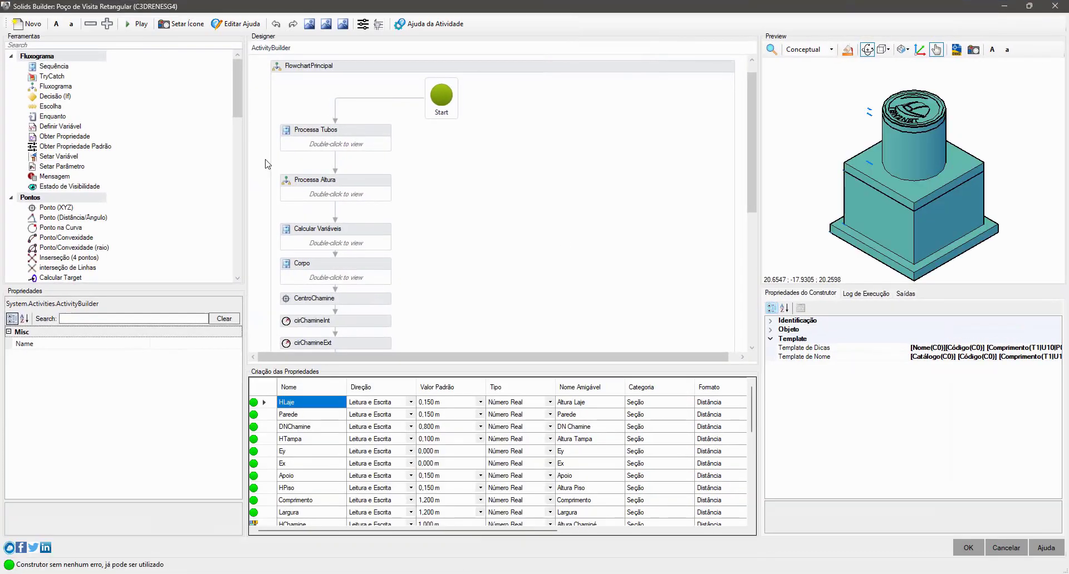
# - Go from Processa Tubos through Obter Props Tubo into Calcula Min e Max and inspect the VecTanTubo activity
pyautogui.doubleClick(370, 134)
pyautogui.doubleClick(518, 300)
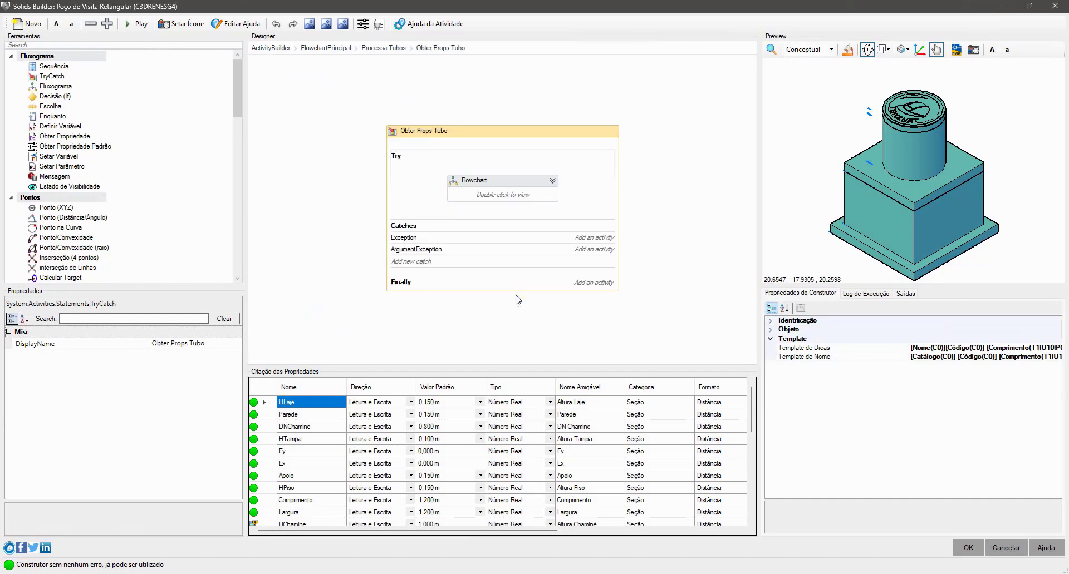
pyautogui.doubleClick(505, 196)
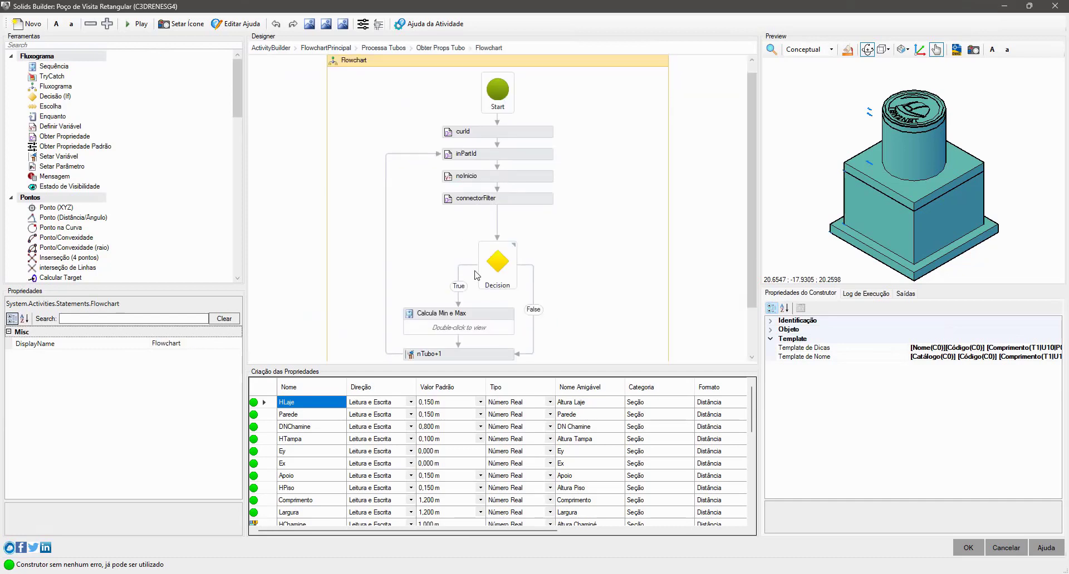
pyautogui.doubleClick(470, 318)
pyautogui.scroll(-5, 525, 299)
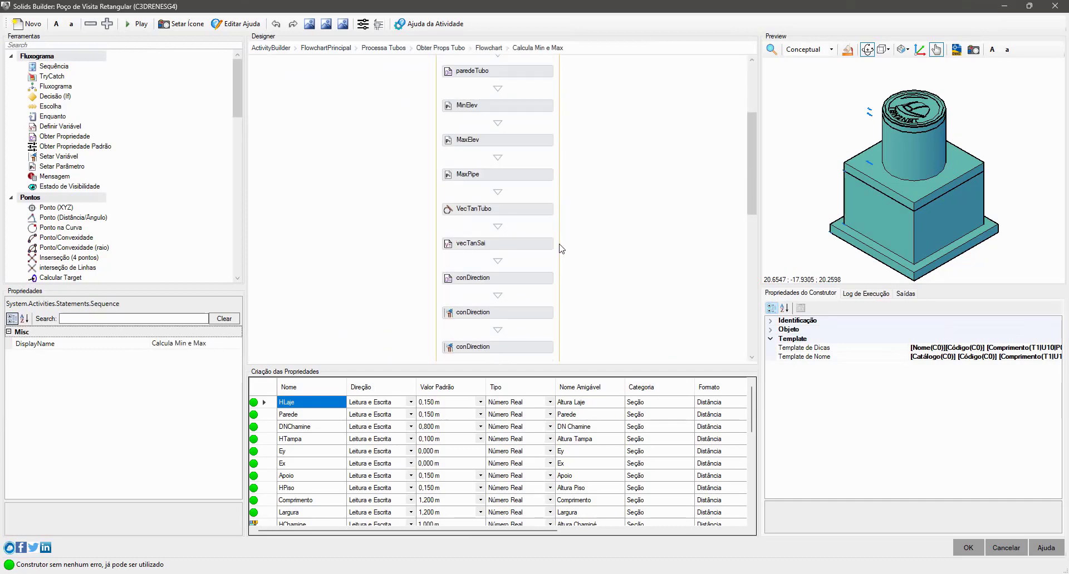
pyautogui.click(533, 213)
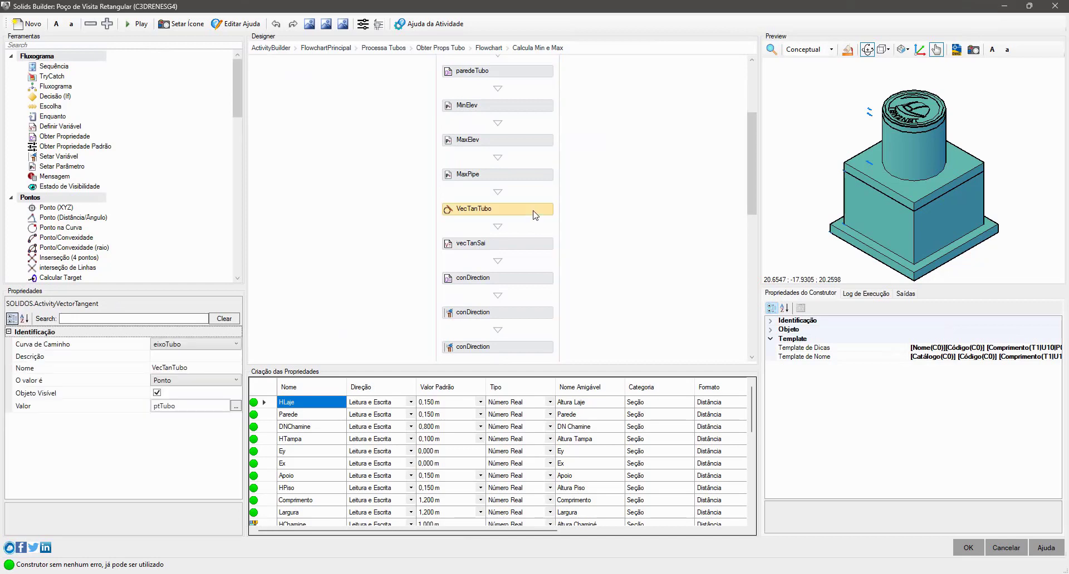
# - Examine the terms of vecTanSai's value expression, if(noInicio, 1, -1) * VecTanTubo, and leave it unchanged
pyautogui.click(537, 246)
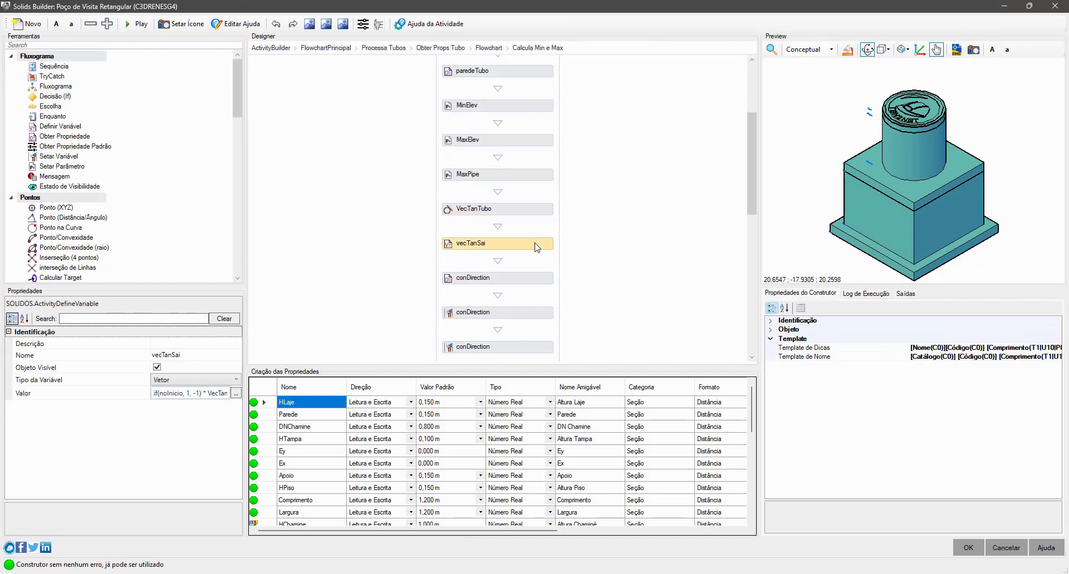
pyautogui.click(237, 393)
pyautogui.doubleClick(464, 276)
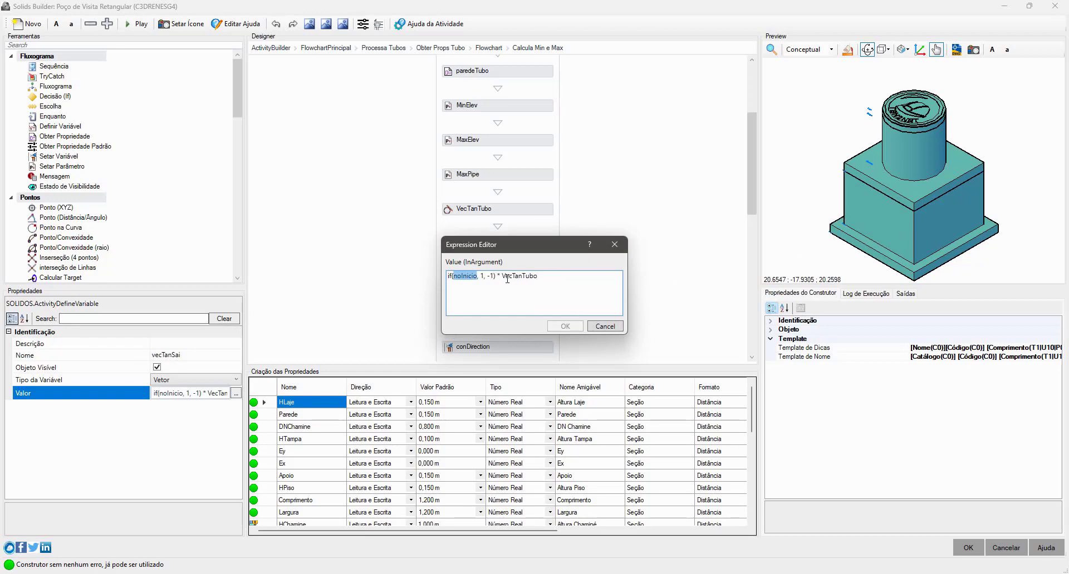
pyautogui.click(482, 276)
pyautogui.doubleClick(489, 276)
pyautogui.click(605, 326)
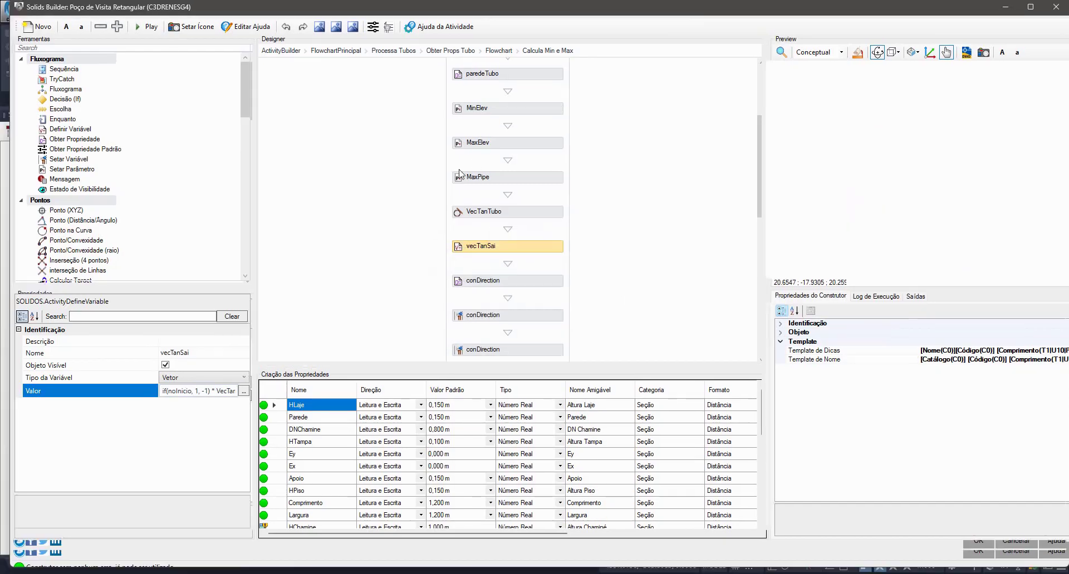
# - Move the builder aside to view the direction vectors in the drawing, and maximize the builder again
pyautogui.doubleClick(695, 6)
pyautogui.moveTo(654, 179)
pyautogui.mouseDown()
pyautogui.moveTo(676, 192)
pyautogui.moveTo(758, 399)
pyautogui.mouseUp()
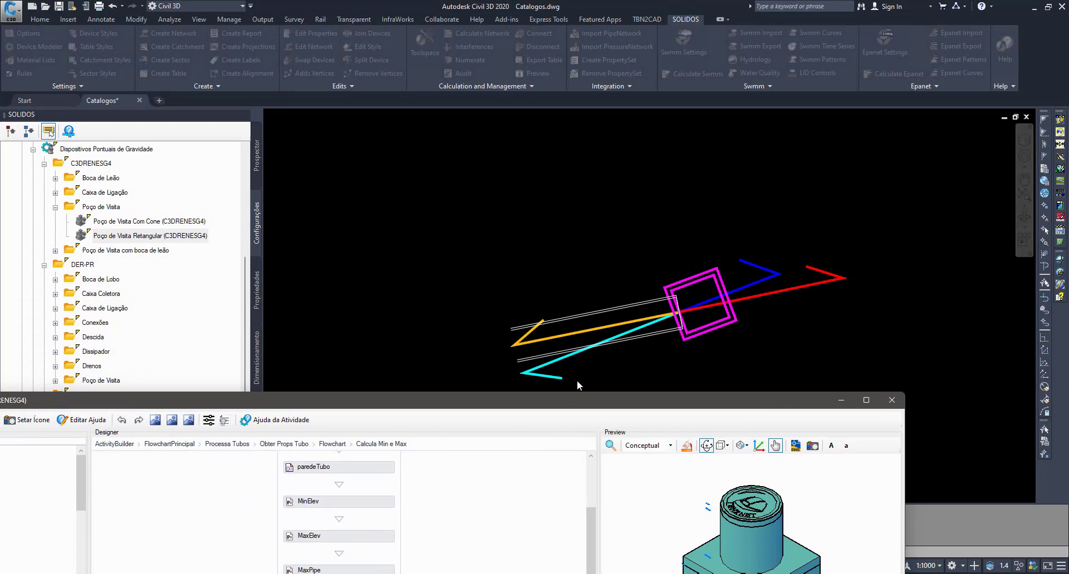
pyautogui.doubleClick(574, 404)
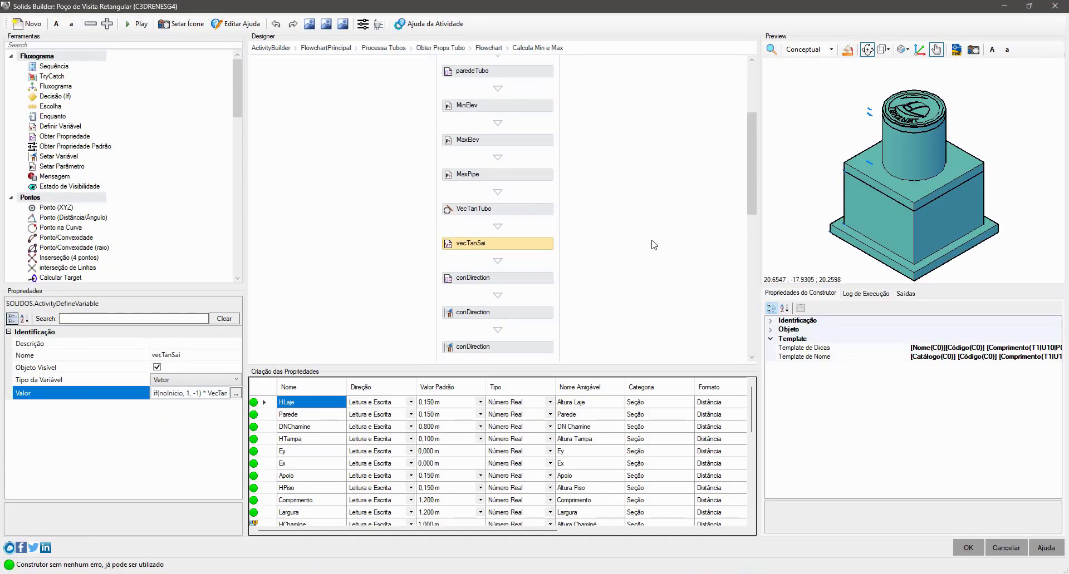
# - Examine the terms noInicio, StartConnectorDirection and EndConnectorDirection in the first conDirection activity's parameter name expression, and leave it unchanged
pyautogui.click(525, 283)
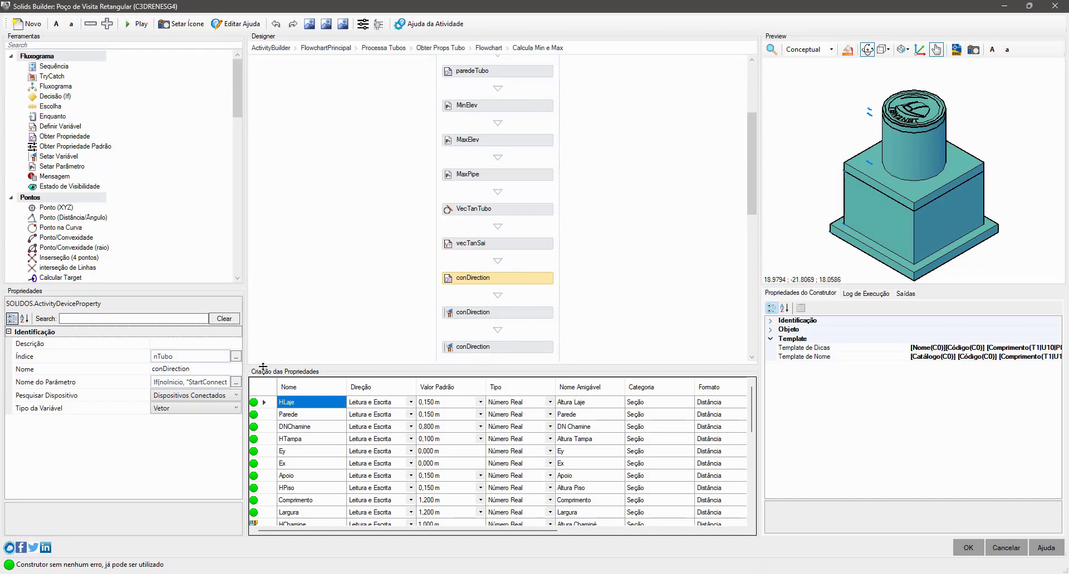
pyautogui.click(236, 383)
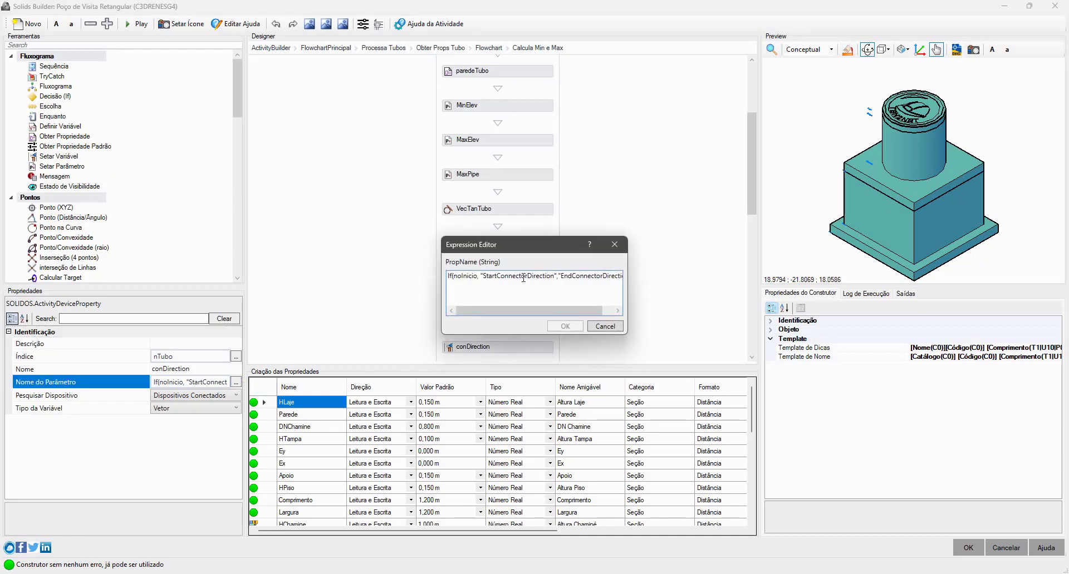
pyautogui.doubleClick(523, 278)
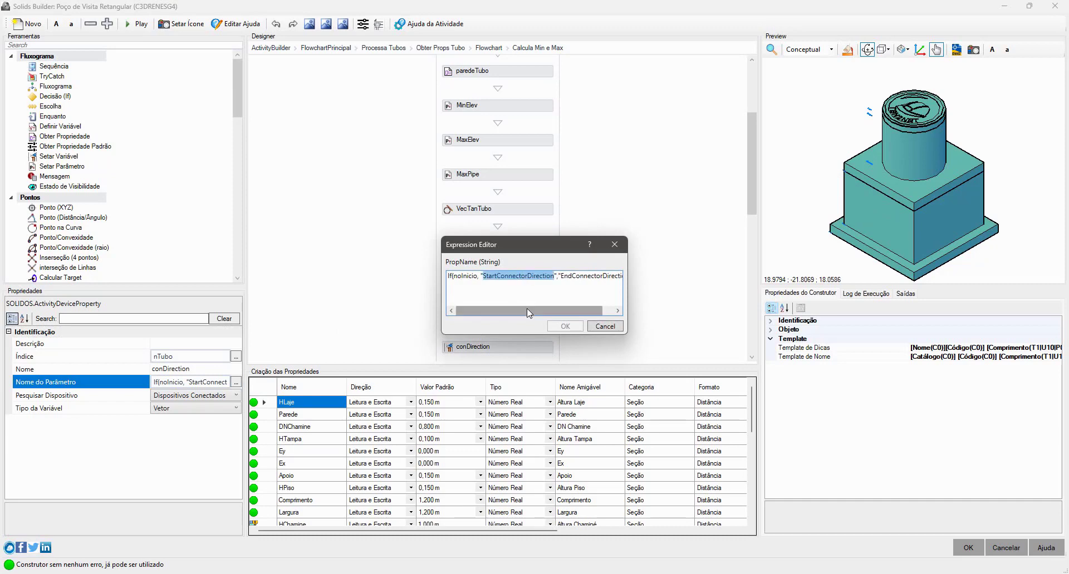
pyautogui.doubleClick(590, 277)
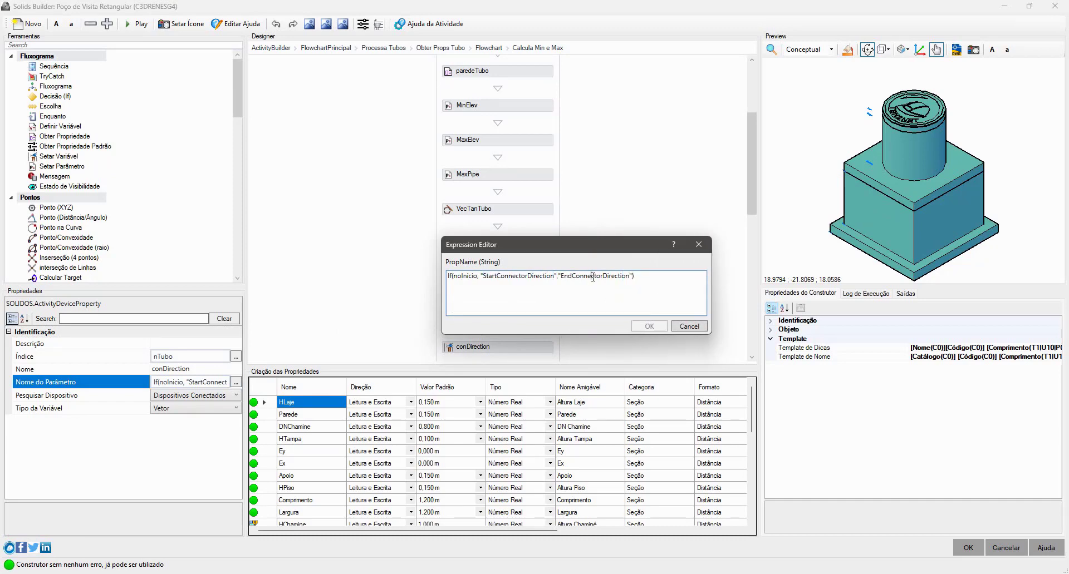
pyautogui.doubleClick(465, 277)
pyautogui.doubleClick(534, 277)
pyautogui.click(688, 327)
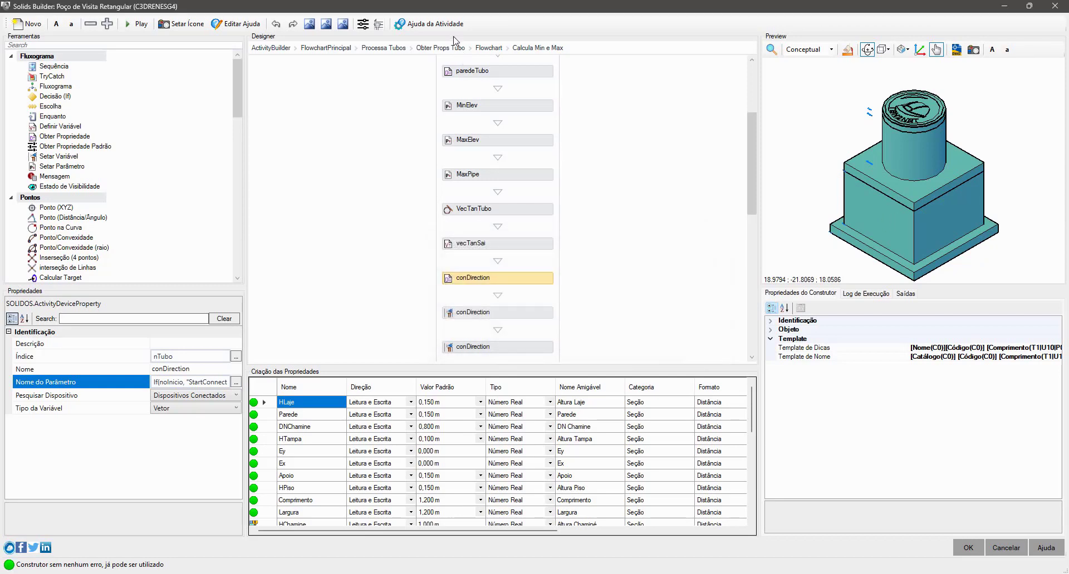
# - Open the Obter Propriedade activity's help and go to the Locação topic under Dispositivos, Categorização de Propriedades
pyautogui.click(439, 24)
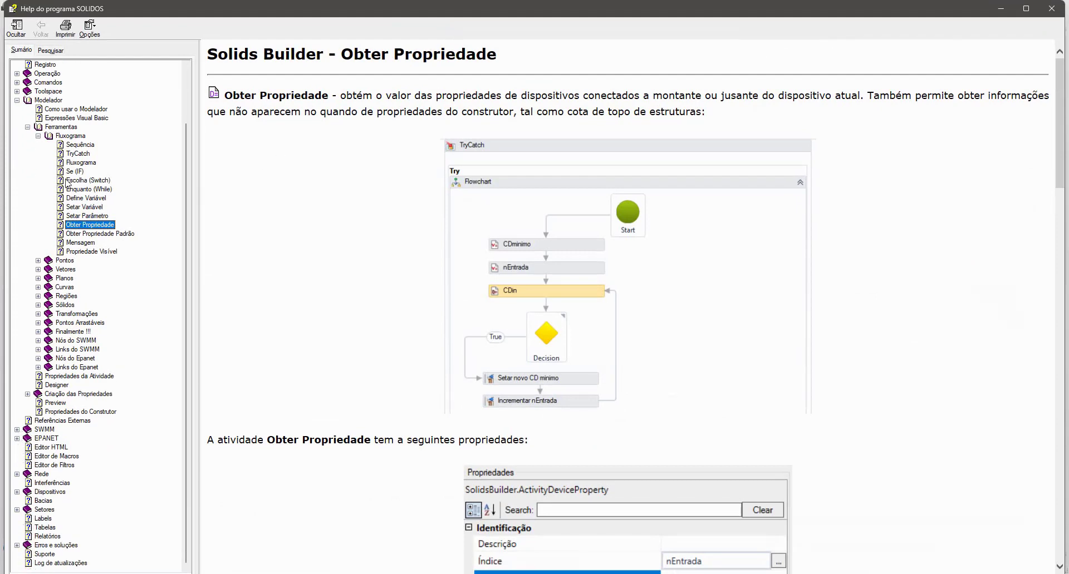
pyautogui.click(16, 100)
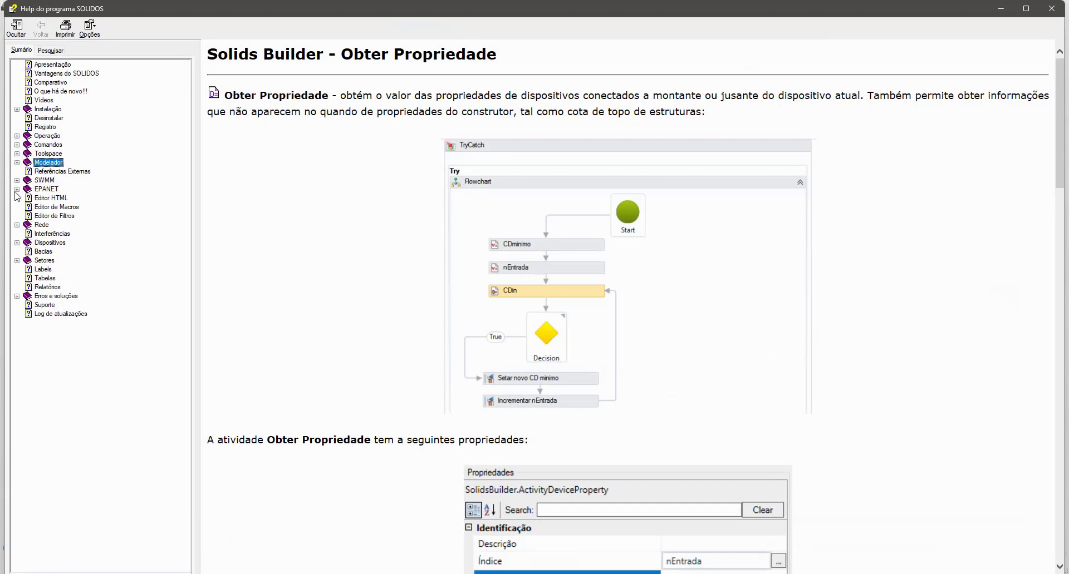
pyautogui.click(48, 244)
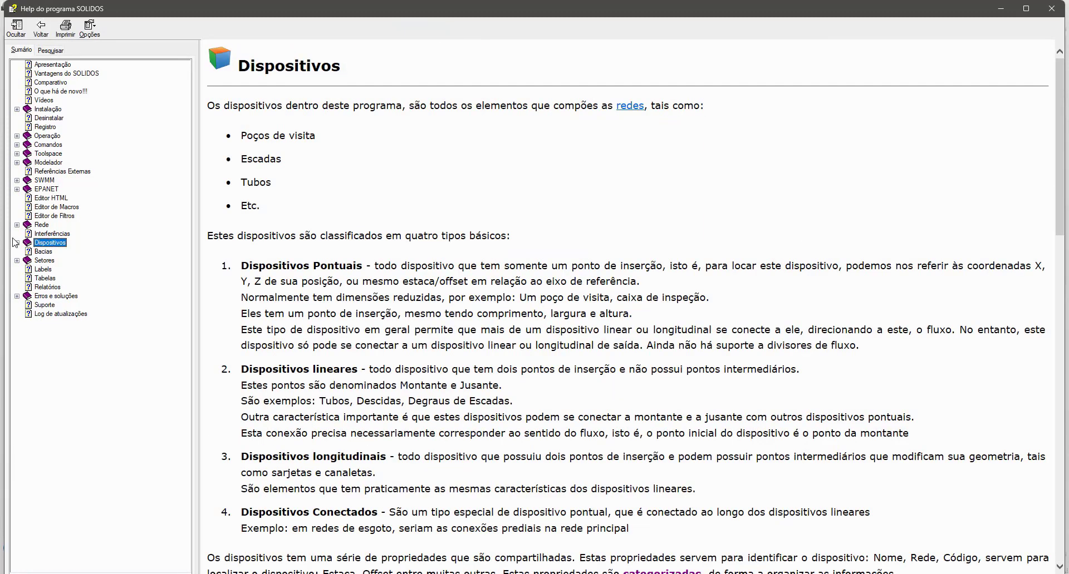
pyautogui.click(17, 243)
pyautogui.click(27, 252)
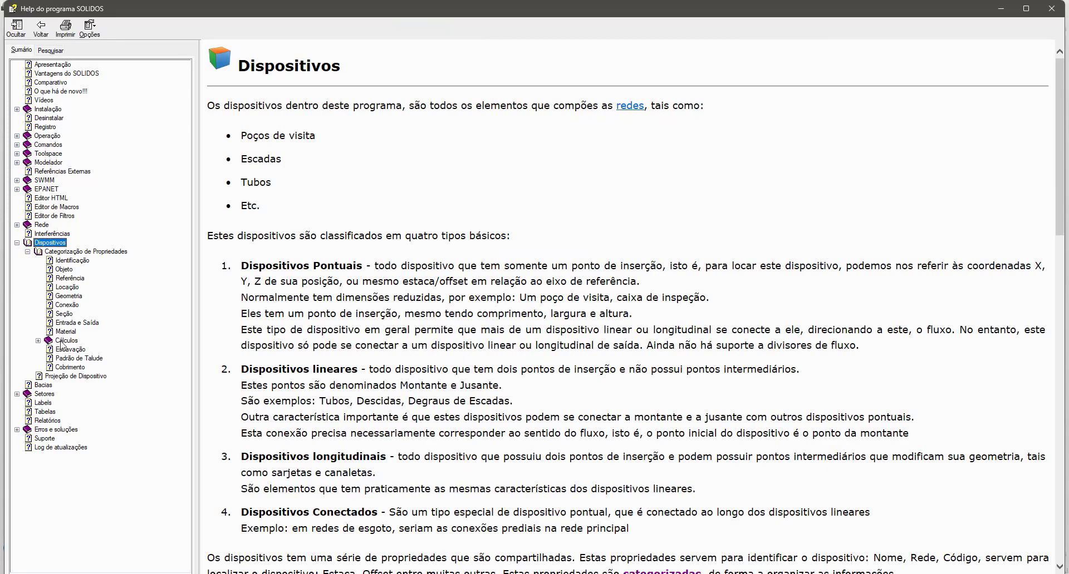
pyautogui.click(67, 287)
# - Read the Locação help topic down to the EndConnectorDirection entry under Locação Final, and close the help
pyautogui.scroll(-5, 301, 334)
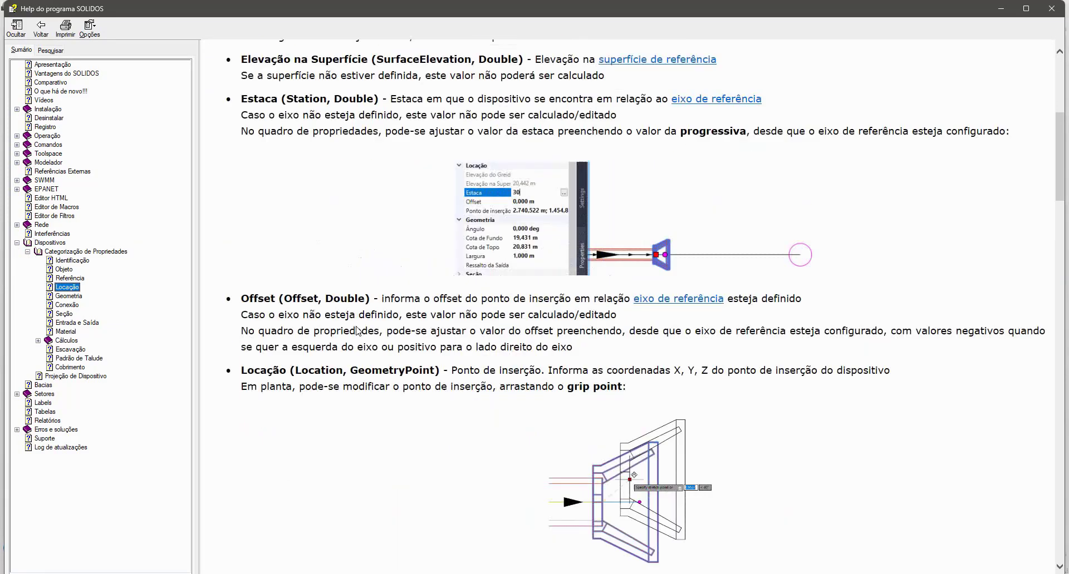
pyautogui.scroll(-2, 358, 331)
pyautogui.scroll(-8, 473, 306)
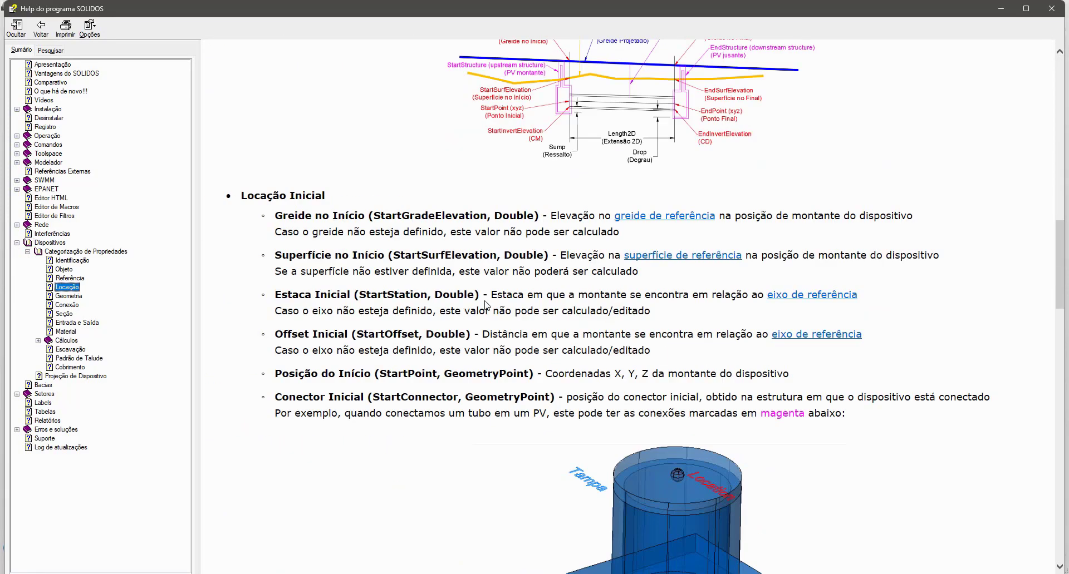
pyautogui.scroll(-8, 486, 305)
pyautogui.scroll(6, 489, 304)
pyautogui.scroll(-12, 486, 305)
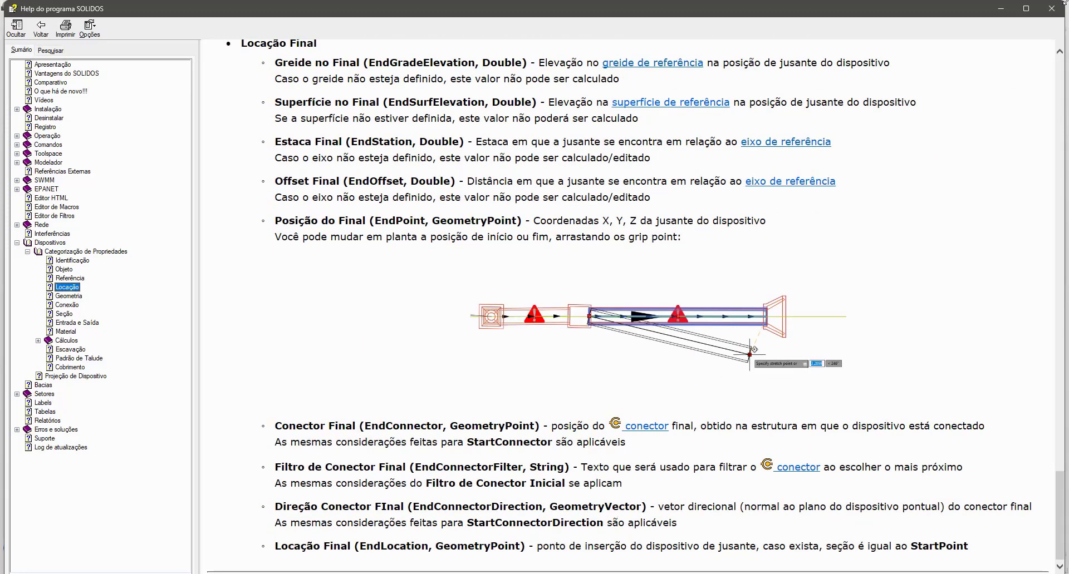
pyautogui.doubleClick(526, 507)
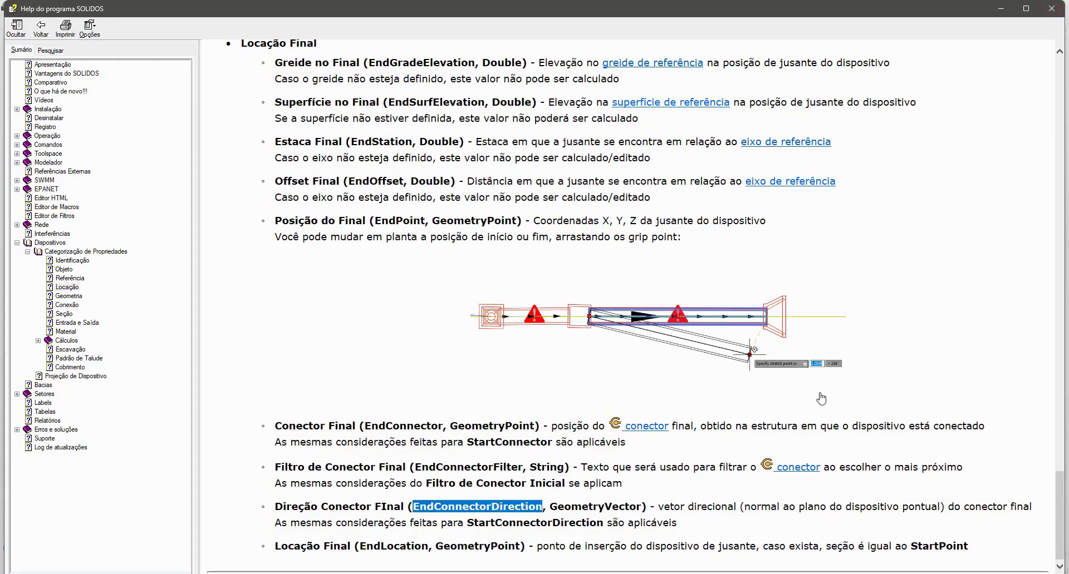
pyautogui.click(1050, 9)
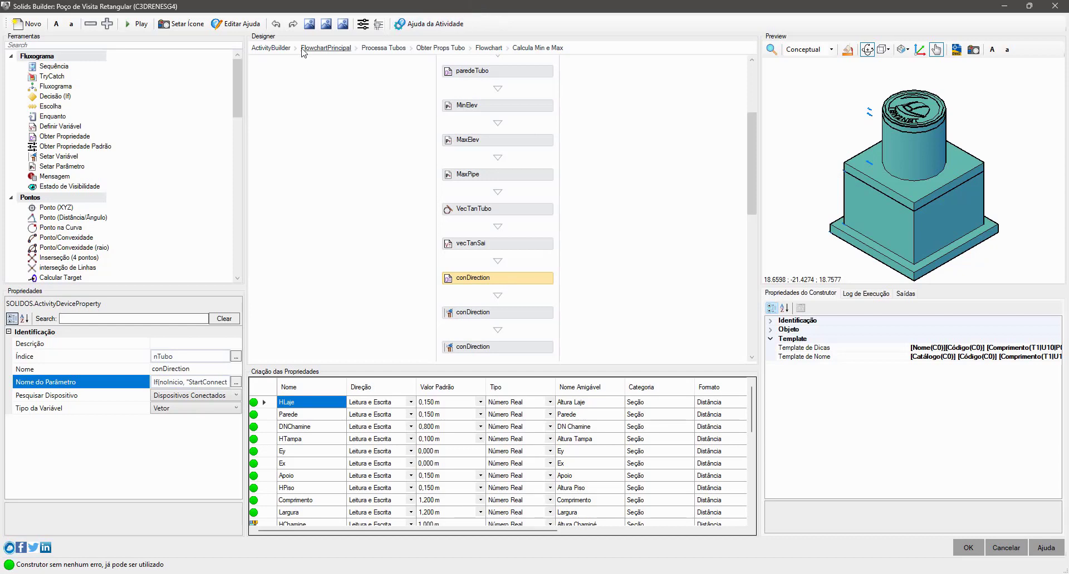
# - Go from the main flowchart into the Grips e Conectores sequence and set the preview's visual style to XRay
pyautogui.click(271, 47)
pyautogui.scroll(-10, 477, 222)
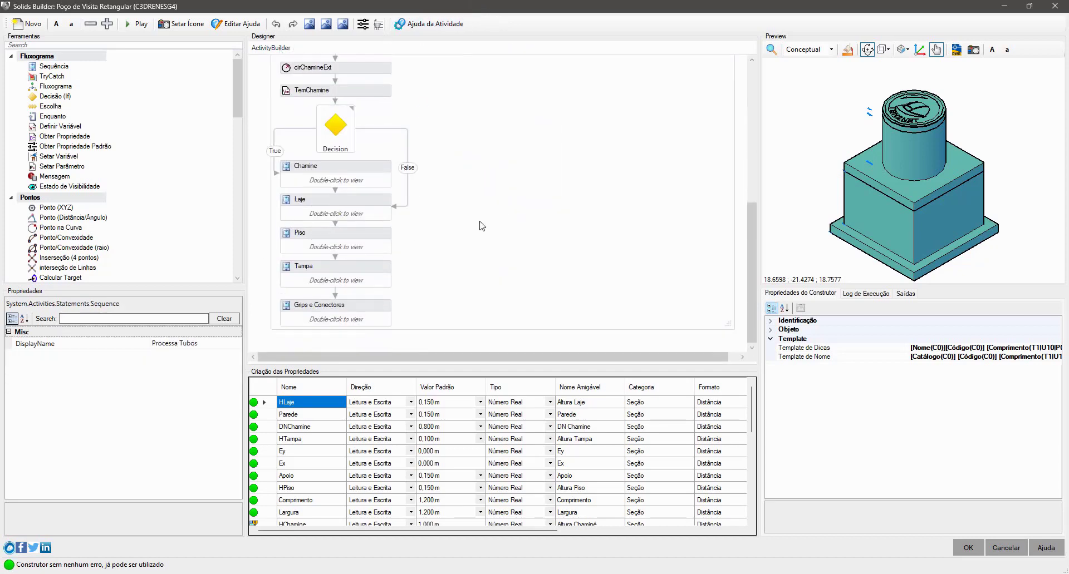
pyautogui.doubleClick(381, 306)
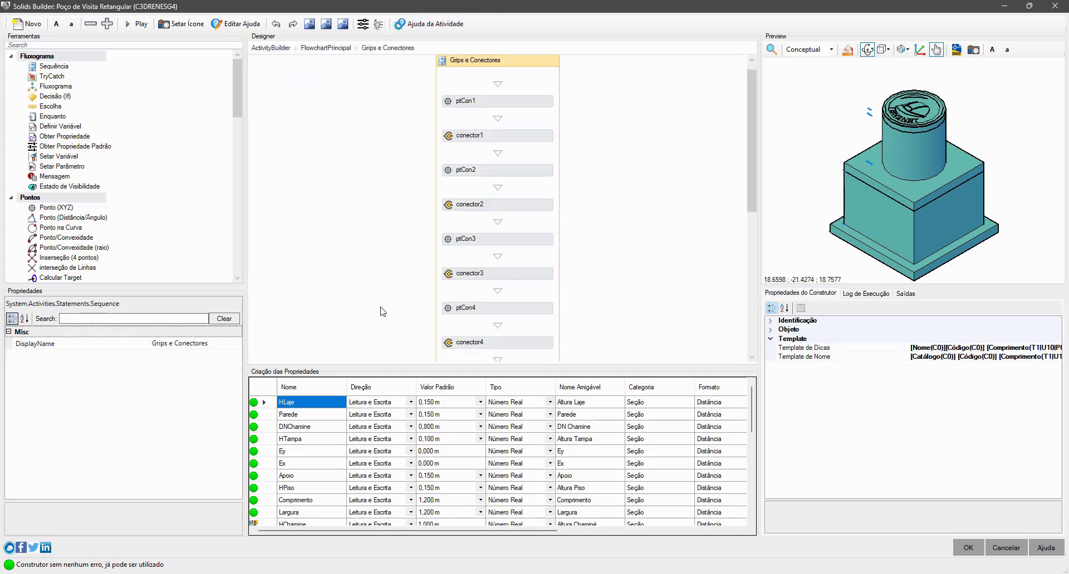
pyautogui.scroll(-2, 379, 310)
pyautogui.scroll(2, 527, 237)
pyautogui.click(805, 49)
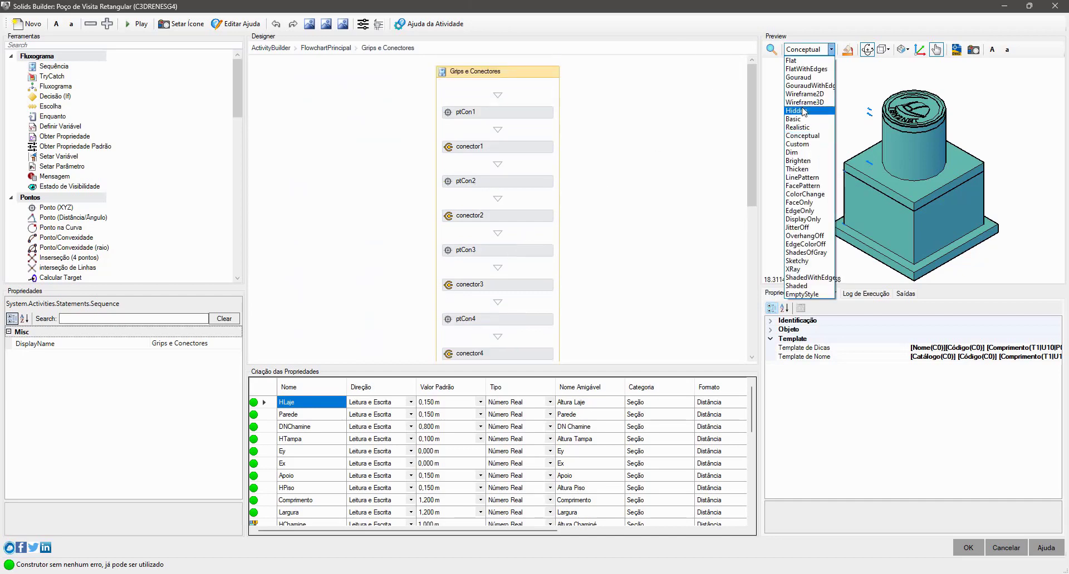
pyautogui.click(801, 270)
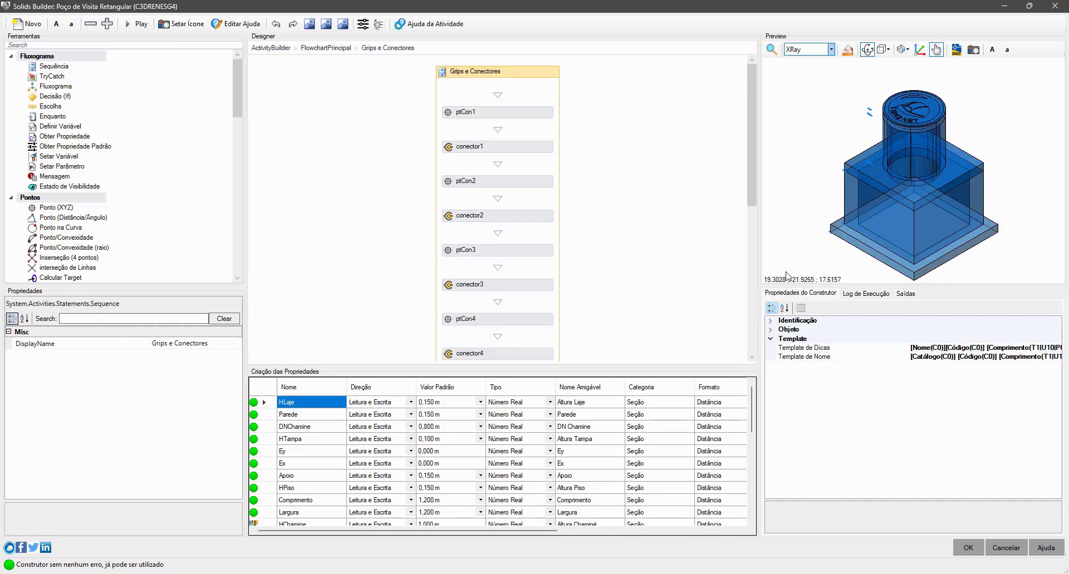
# - Turn on object visibility for conector1 and conector2
pyautogui.click(526, 148)
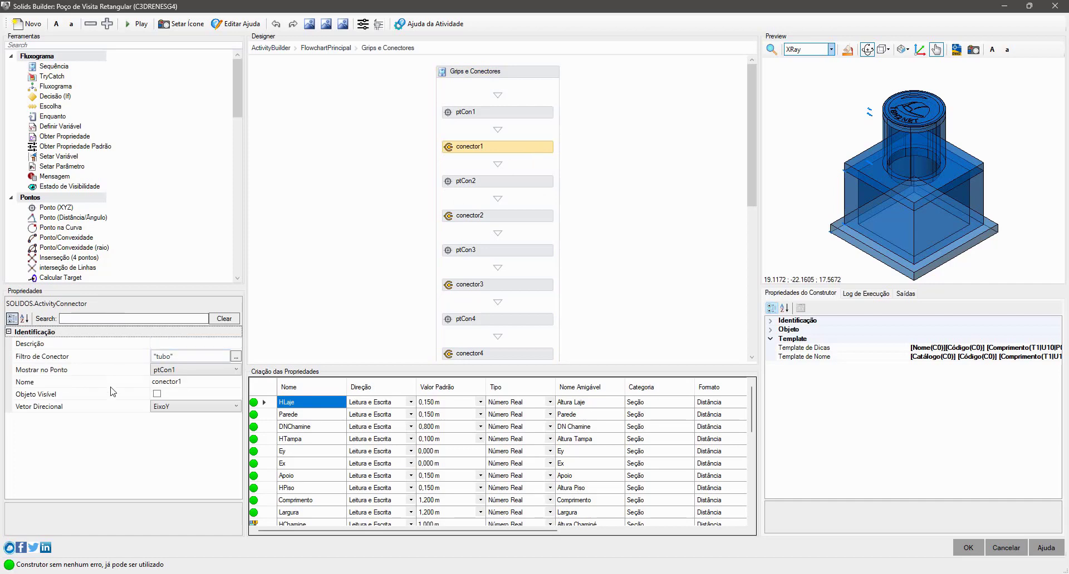
pyautogui.click(157, 396)
pyautogui.click(516, 216)
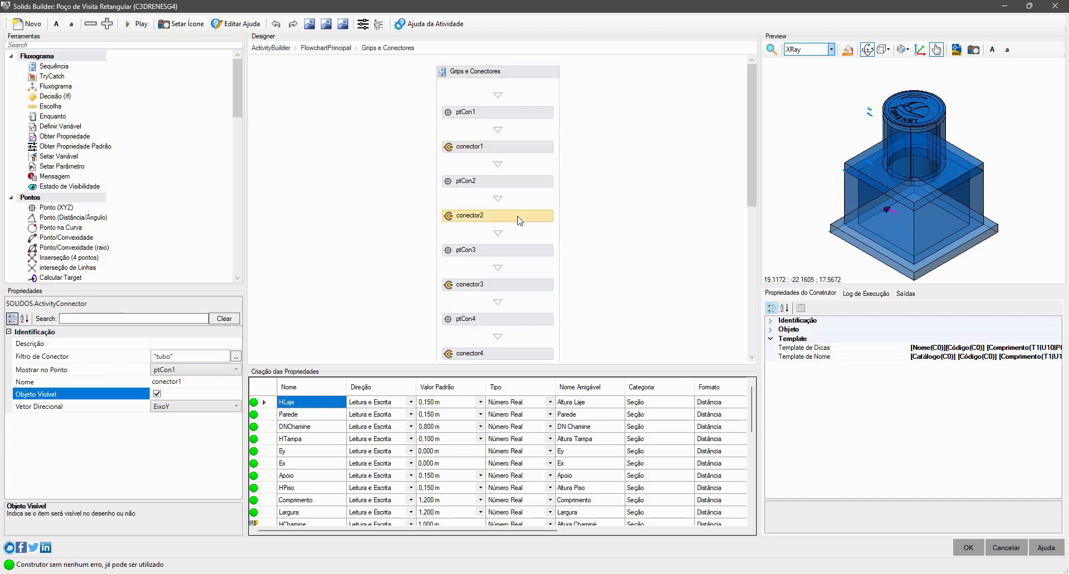
pyautogui.click(158, 394)
# - Examine the direction arrows of conector1 and conector2 up close in the preview, including from the top view
pyautogui.scroll(10, 924, 173)
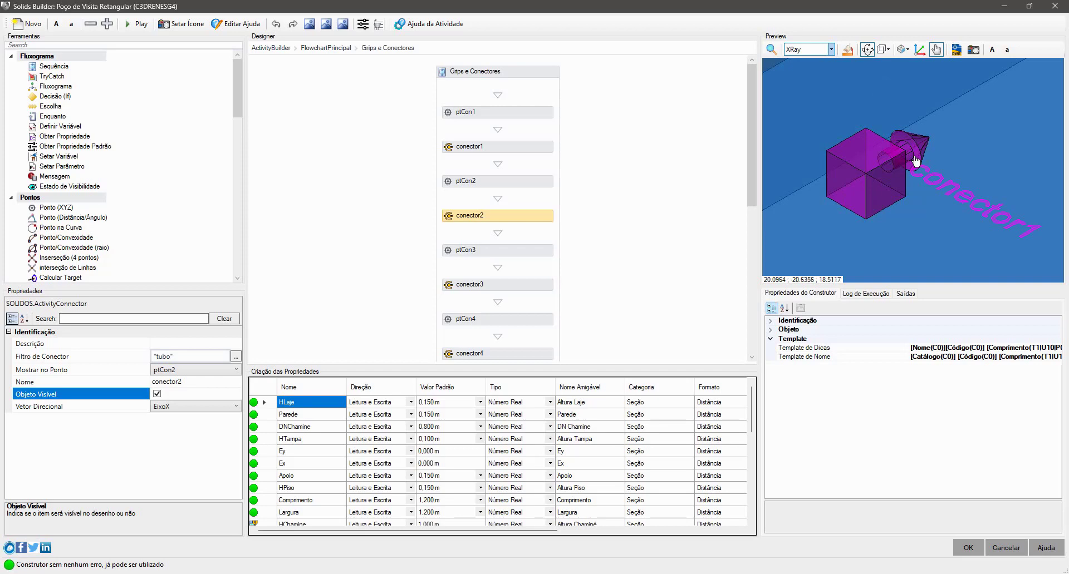
pyautogui.click(906, 50)
pyautogui.click(914, 72)
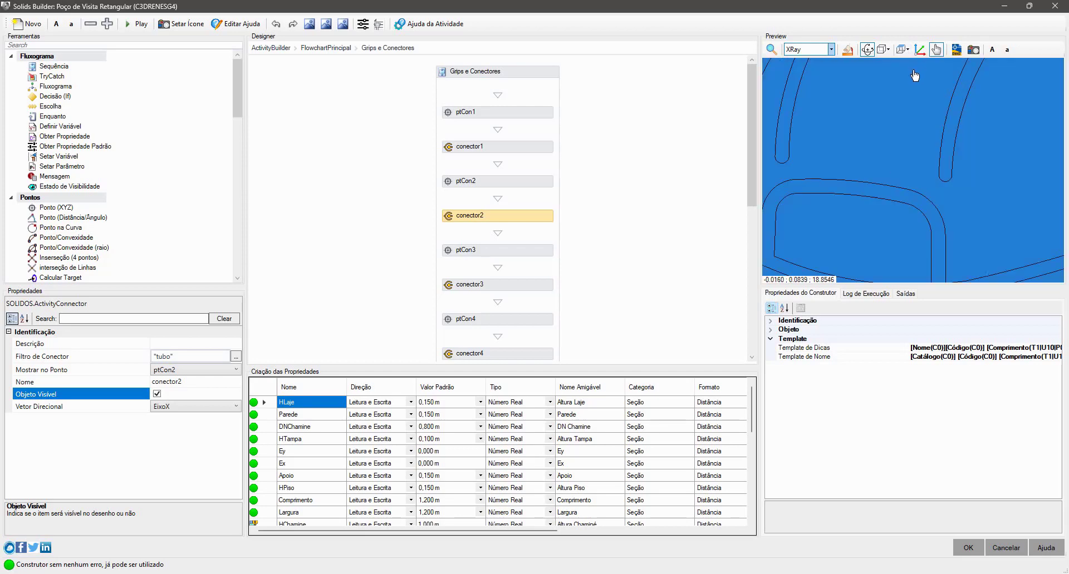
pyautogui.scroll(-10, 899, 159)
pyautogui.scroll(10, 913, 176)
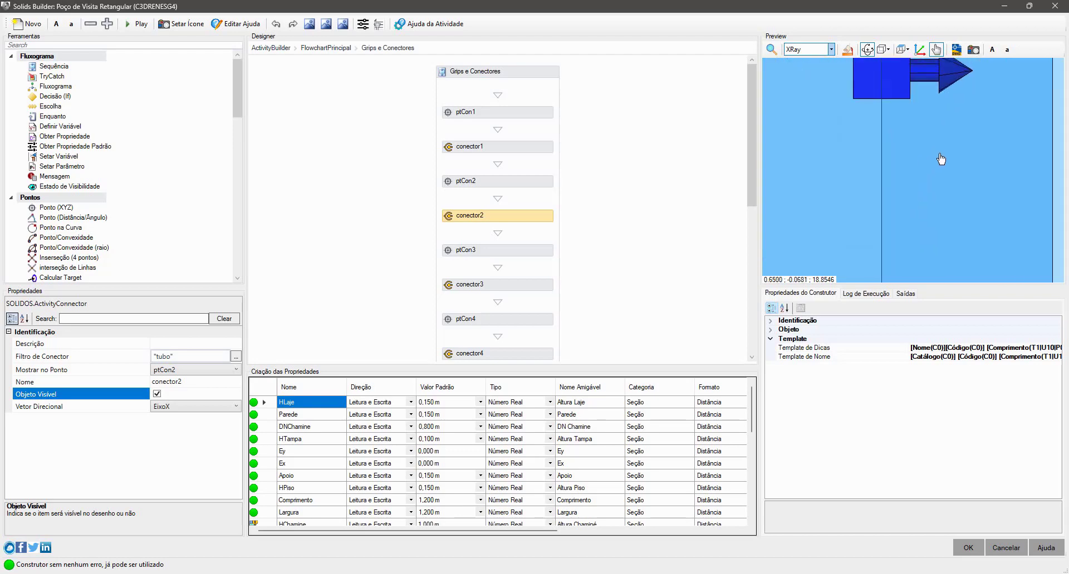
pyautogui.scroll(-6, 941, 159)
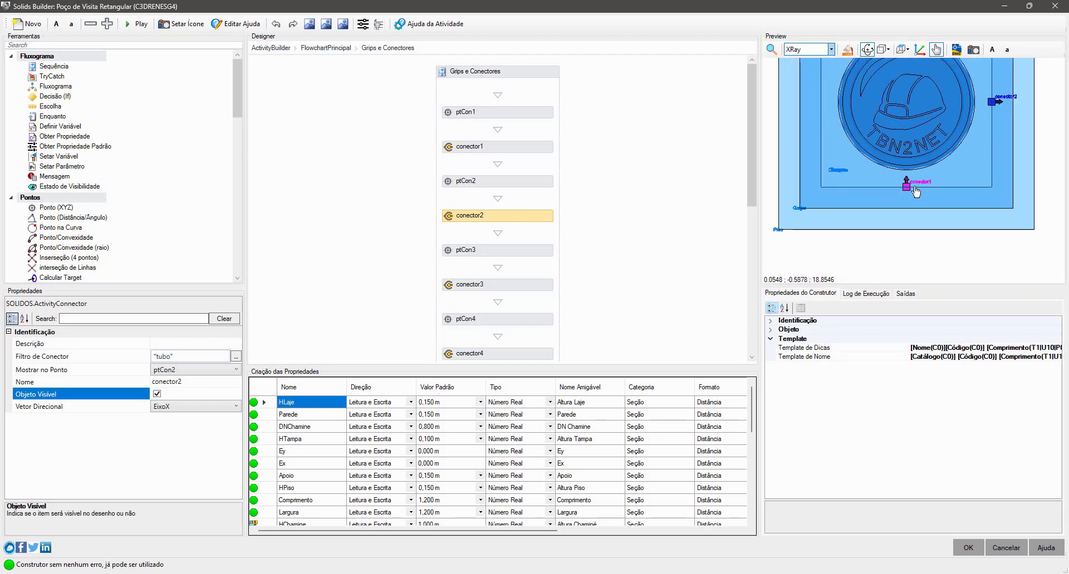
pyautogui.scroll(-4, 916, 192)
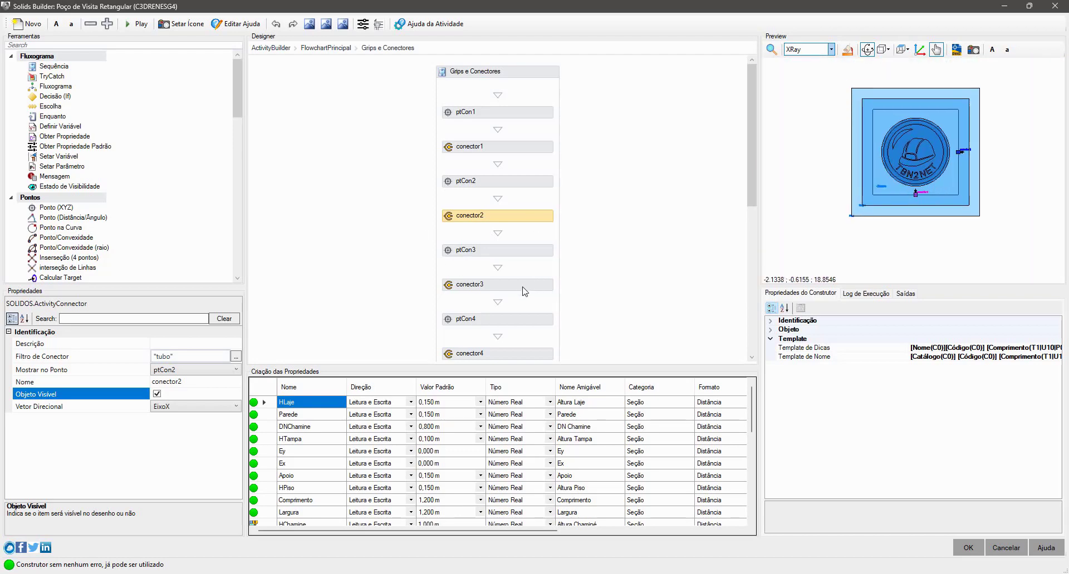
# - Turn on object visibility for conector3 and conector4, and inspect all four connectors' direction arrows in the preview
pyautogui.click(525, 291)
pyautogui.click(157, 394)
pyautogui.click(176, 397)
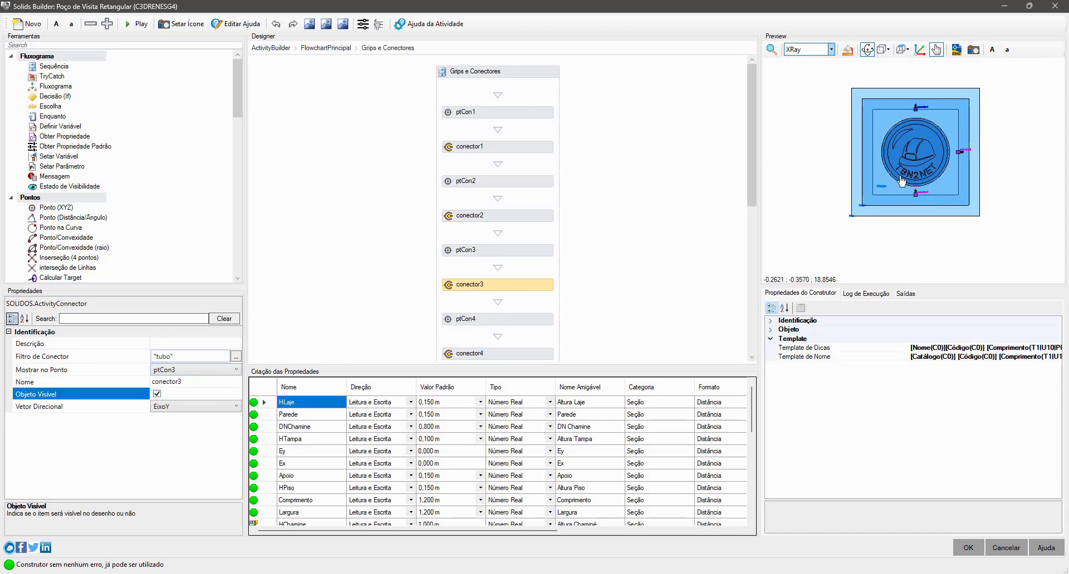
pyautogui.click(501, 355)
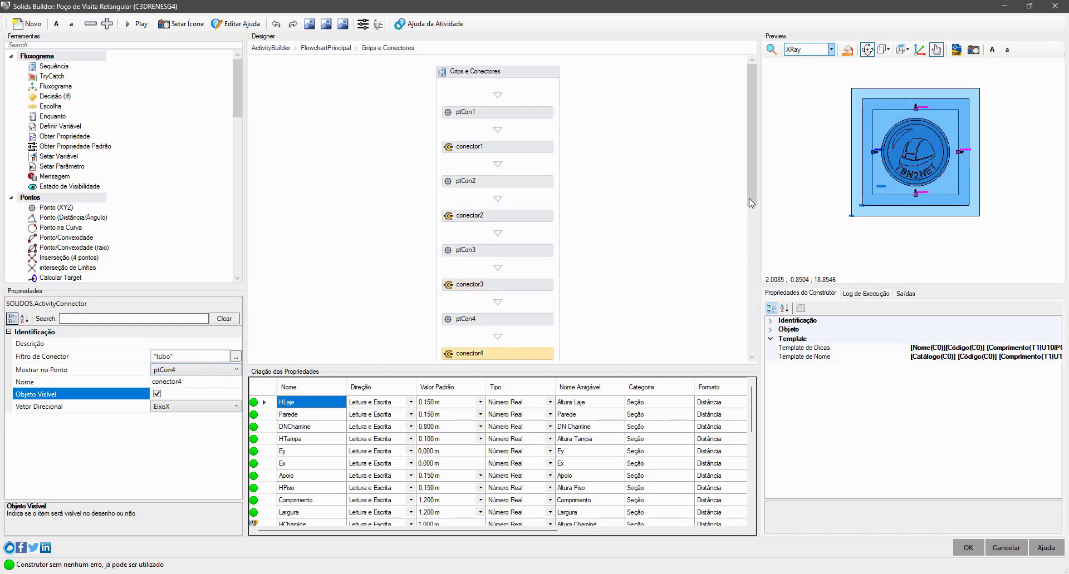
pyautogui.scroll(4, 816, 181)
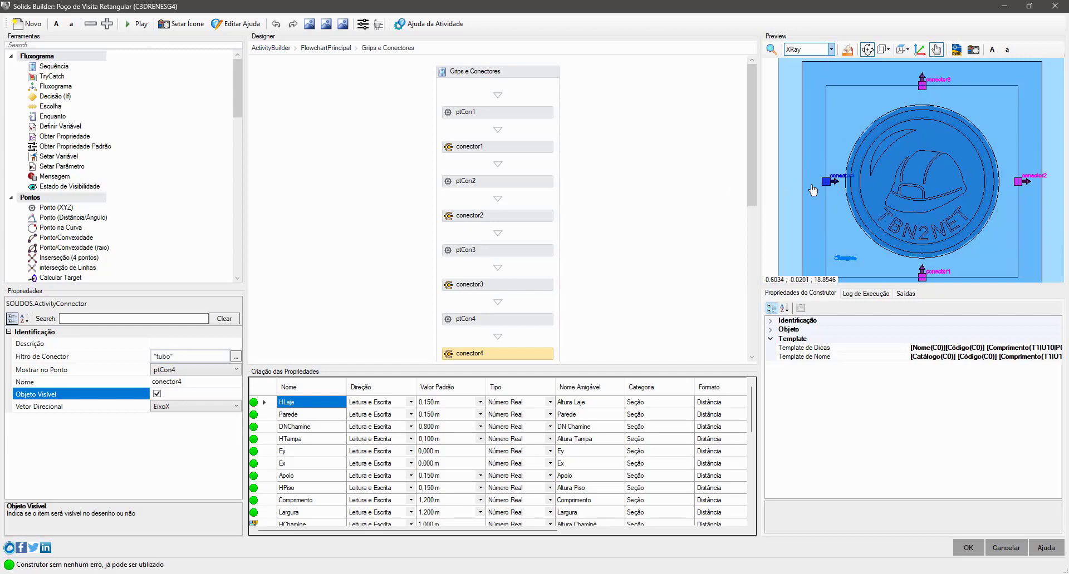
pyautogui.scroll(-5, 875, 174)
pyautogui.moveTo(886, 164); pyautogui.dragTo(908, 167, button='middle')
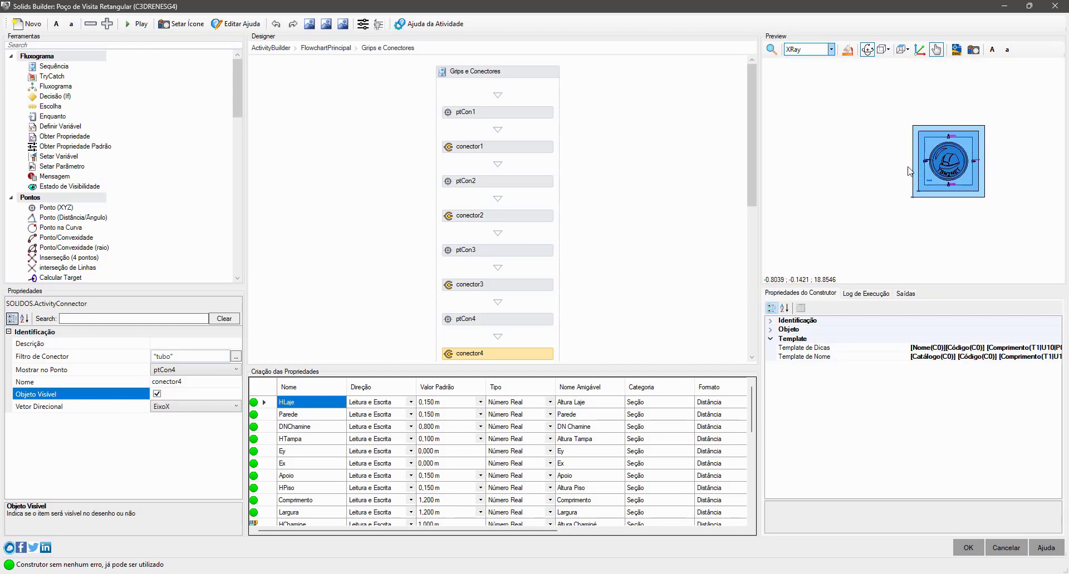
# - Return to the main flowchart and go through Processa Tubos, Obter Props Tubo and its Flowchart into Calcula Min e Max
pyautogui.click(271, 47)
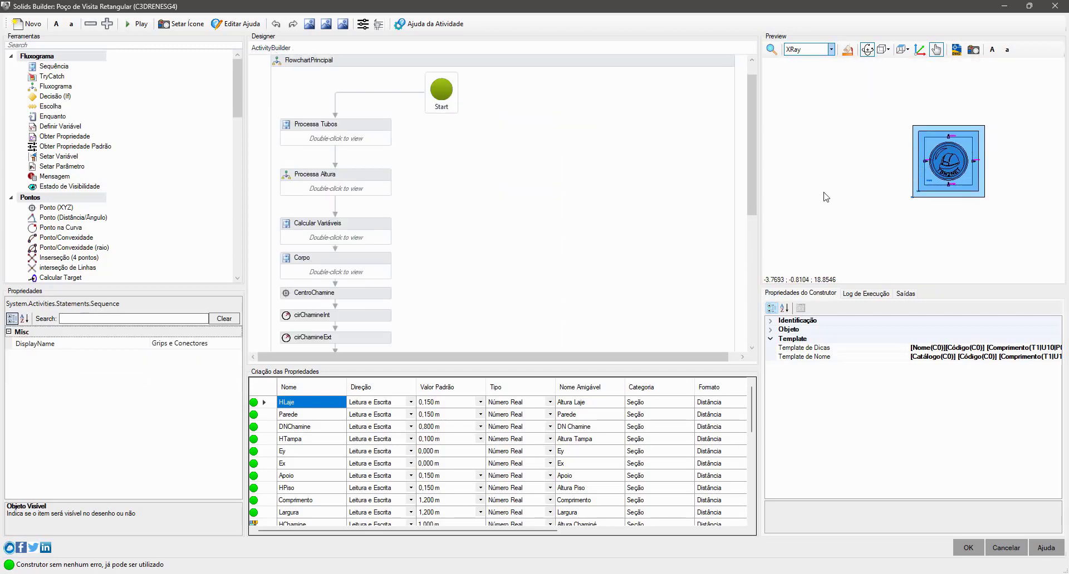
pyautogui.scroll(-5, 311, 207)
pyautogui.scroll(3, 436, 168)
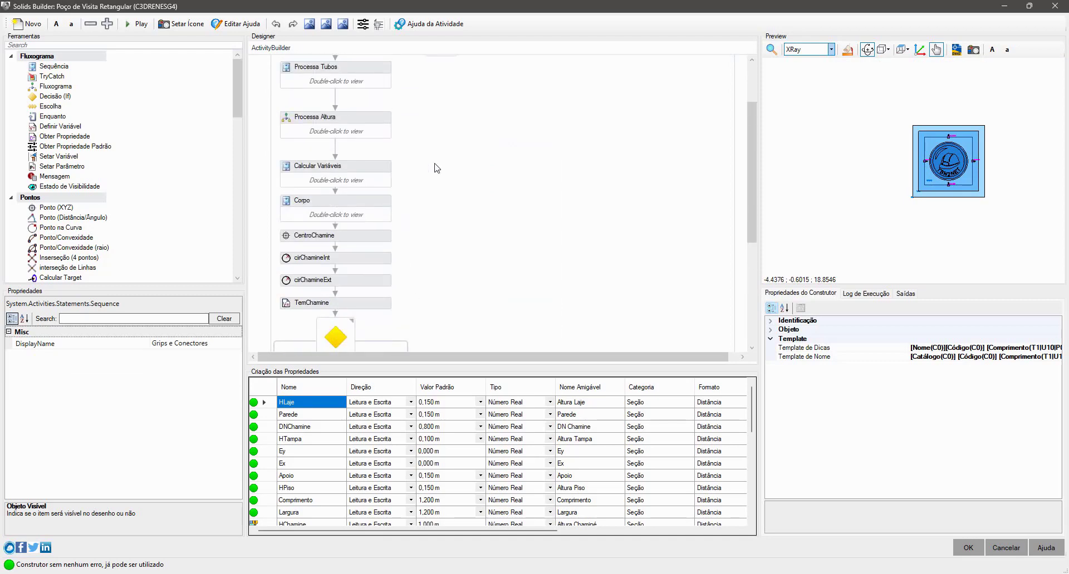
pyautogui.scroll(3, 437, 168)
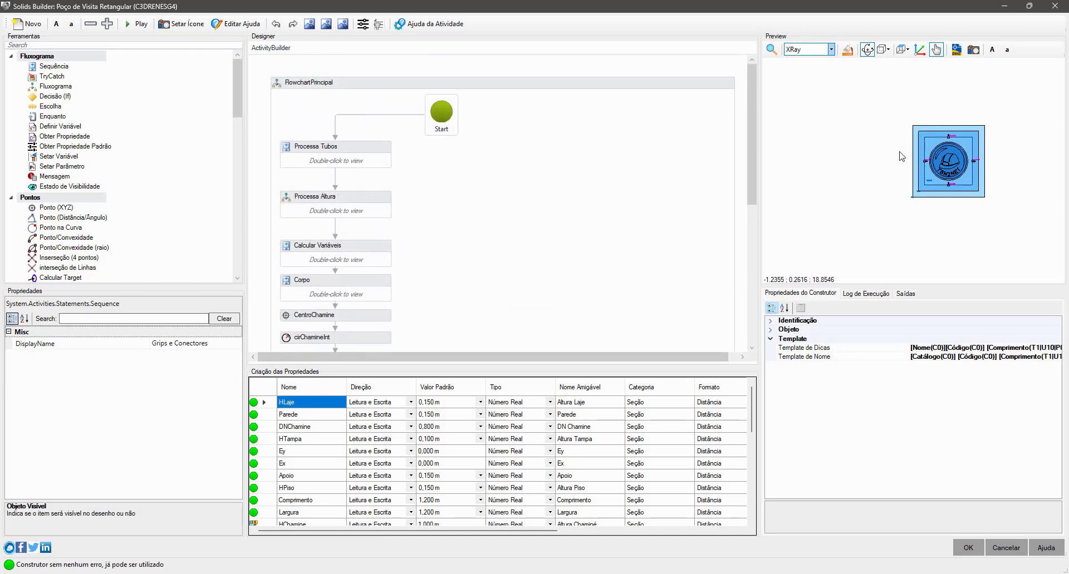
pyautogui.doubleClick(361, 162)
pyautogui.doubleClick(523, 302)
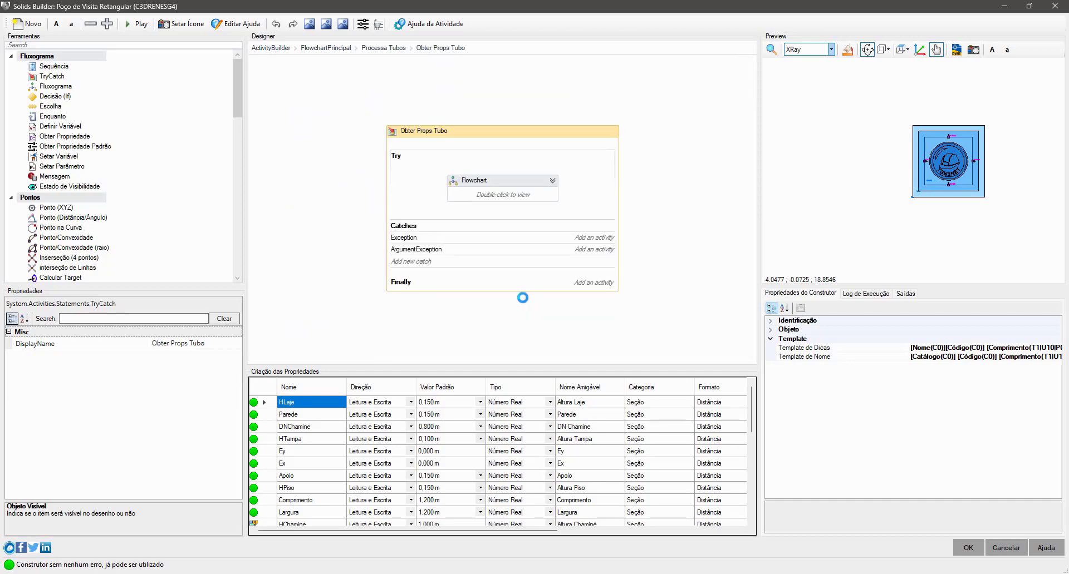
pyautogui.doubleClick(515, 199)
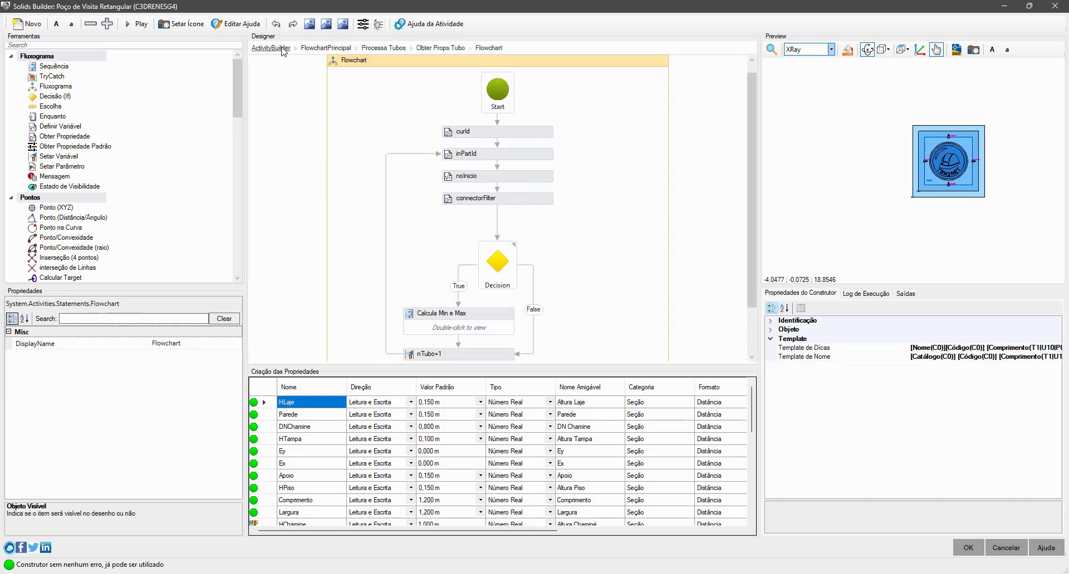
pyautogui.doubleClick(483, 315)
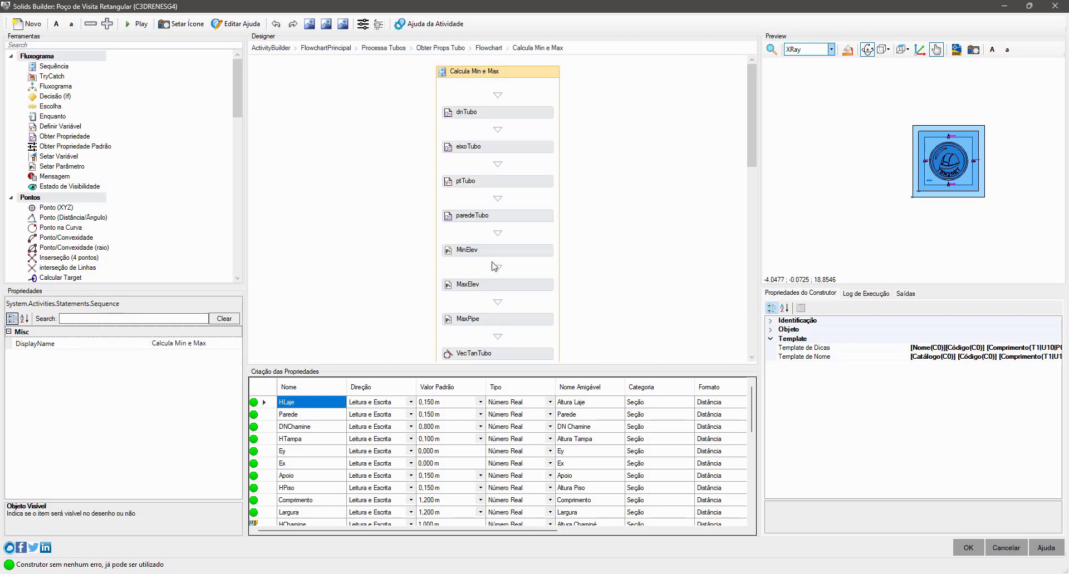
# - Examine the value expression of the second conDirection activity, which compares its angle to vecTanSai with Math.Pi/2, and leave it unchanged
pyautogui.scroll(-5, 546, 211)
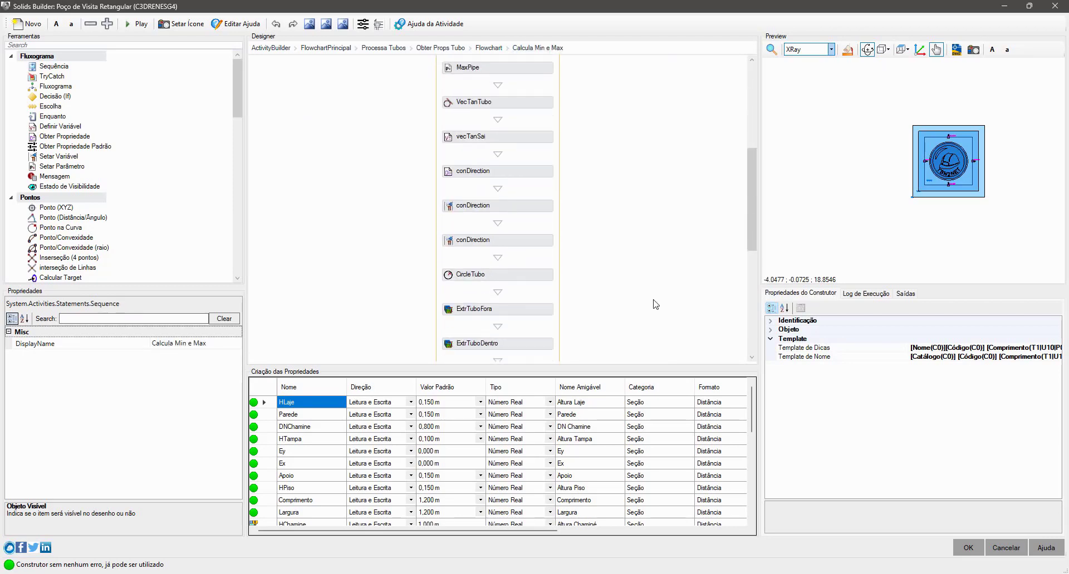
pyautogui.click(533, 202)
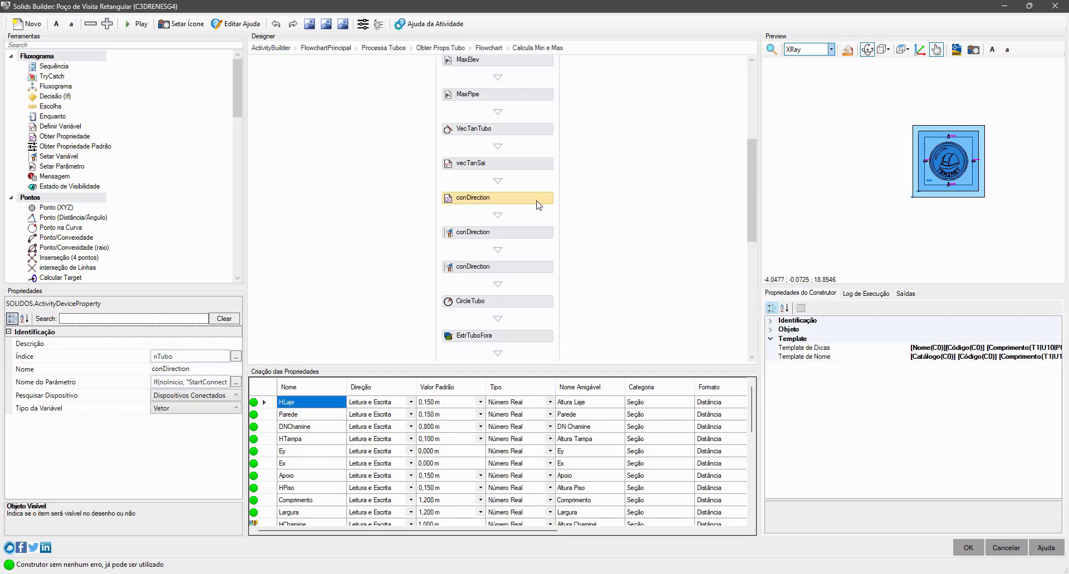
pyautogui.click(538, 233)
pyautogui.click(235, 369)
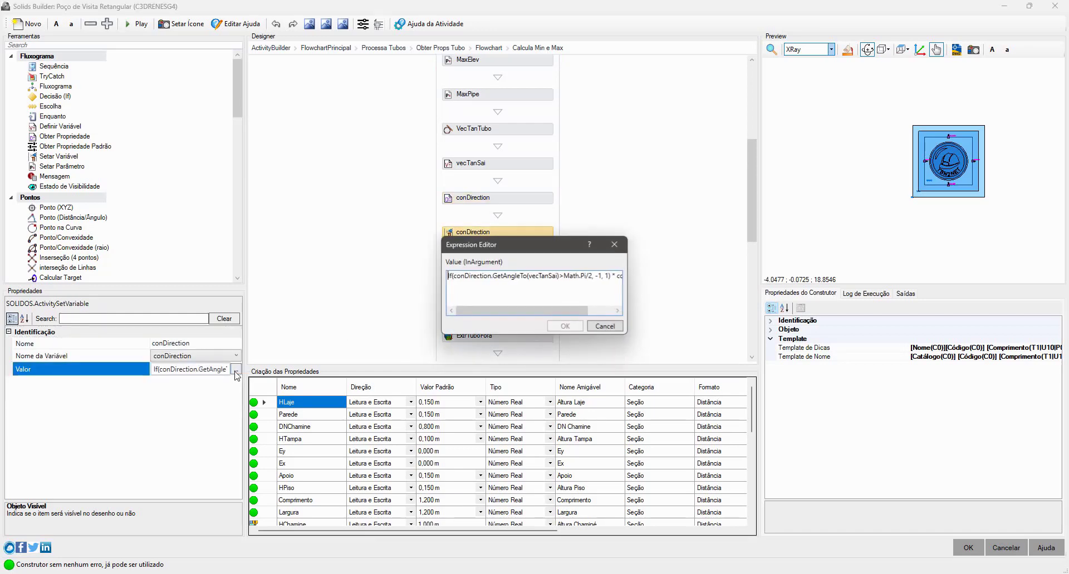
pyautogui.click(613, 242)
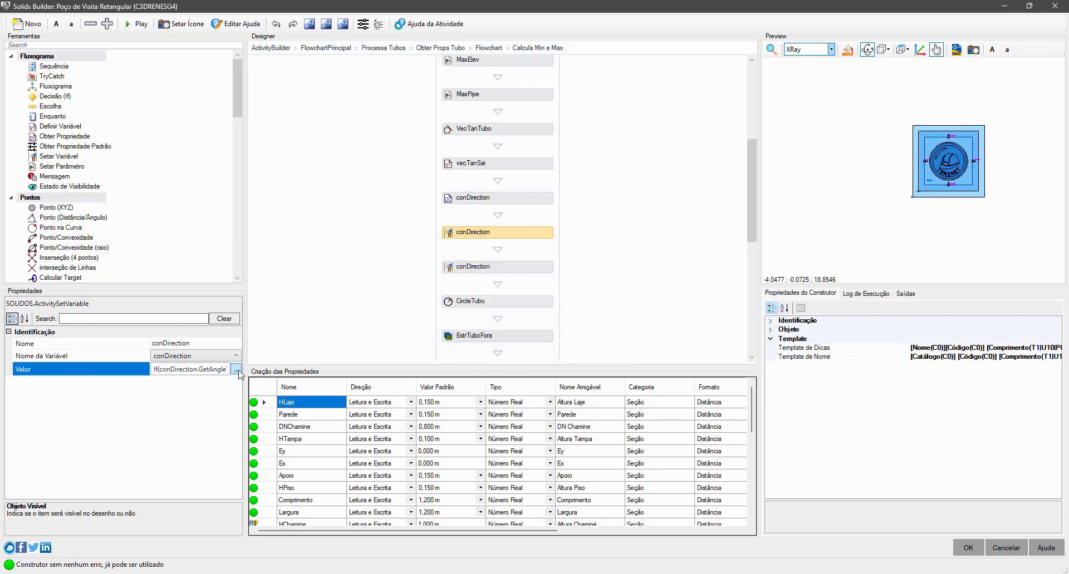
# - Uncover the drawing to compare the pipe and connector direction vectors at the manhole, and maximize the builder again
pyautogui.moveTo(950, 8)
pyautogui.mouseDown()
pyautogui.moveTo(766, 95)
pyautogui.moveTo(384, 176)
pyautogui.mouseUp()
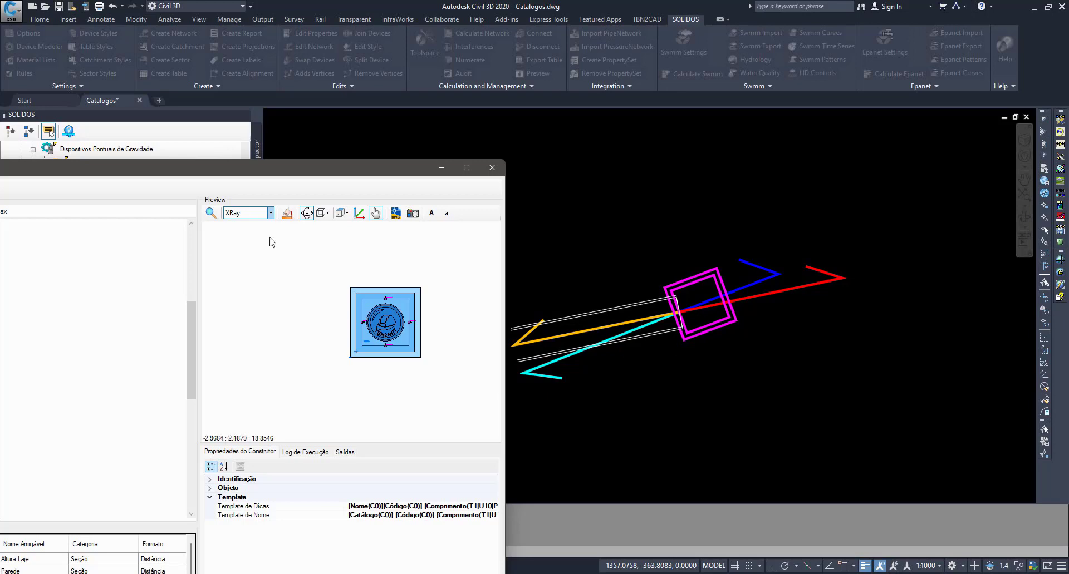
pyautogui.doubleClick(310, 170)
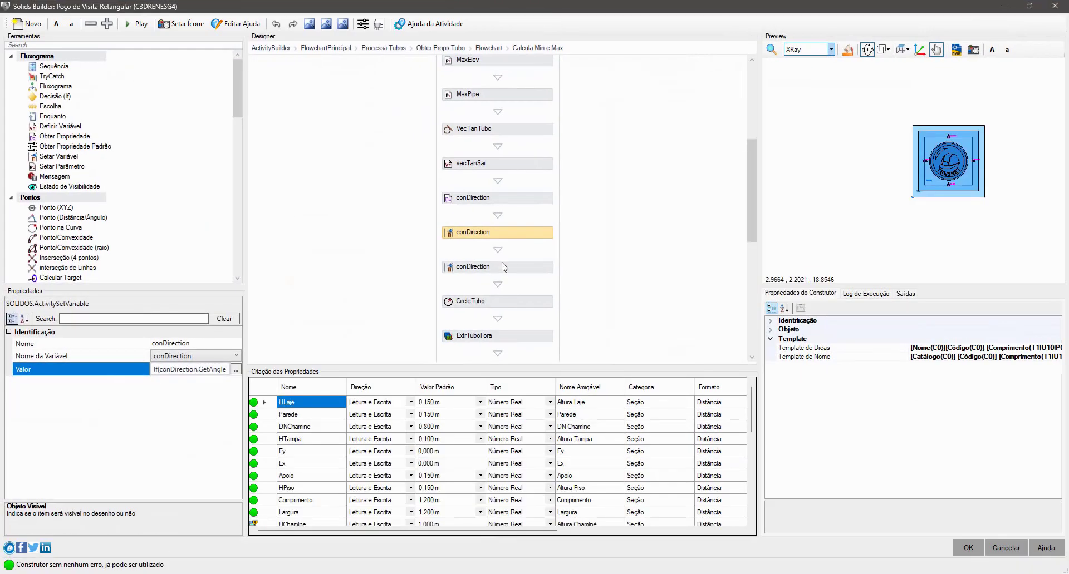
# - Review the full If expression that multiplies conDirection by -1 or 1 in the second conDirection activity, without changing it
pyautogui.click(236, 369)
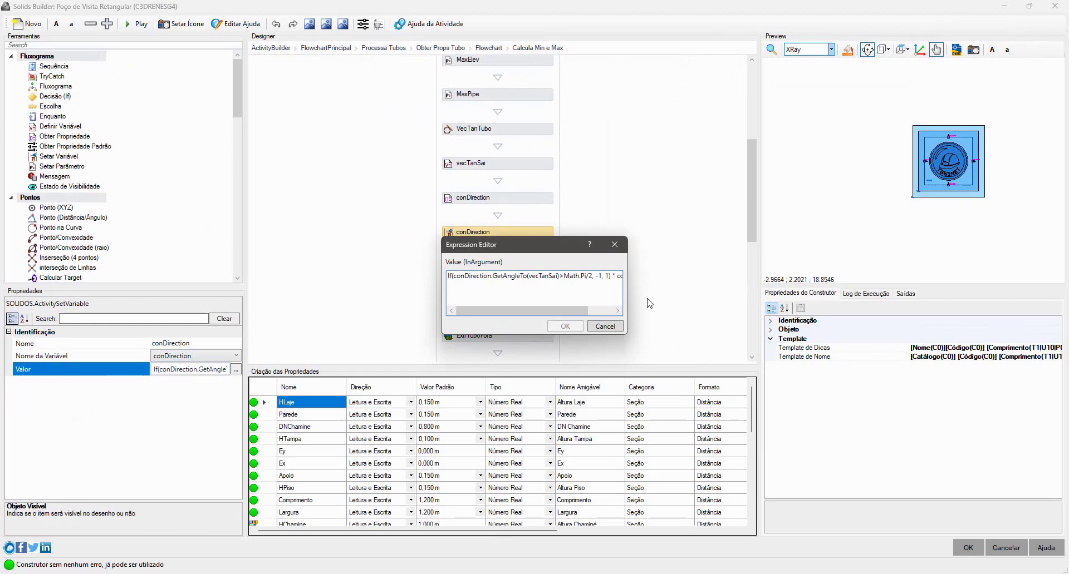
pyautogui.moveTo(628, 301); pyautogui.dragTo(780, 293)
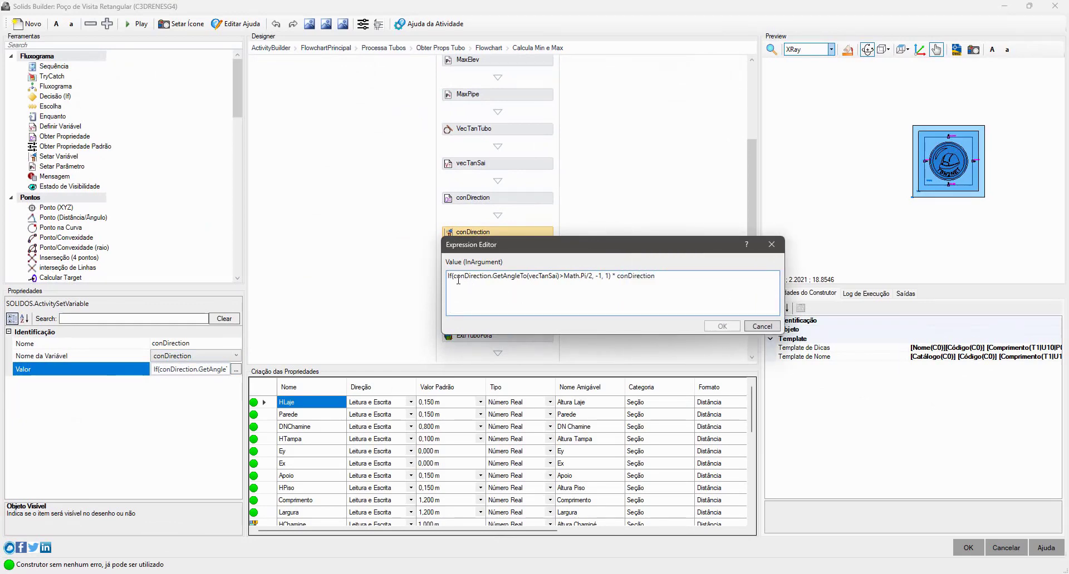
pyautogui.moveTo(453, 276); pyautogui.dragTo(605, 280)
pyautogui.doubleClick(639, 276)
pyautogui.click(754, 322)
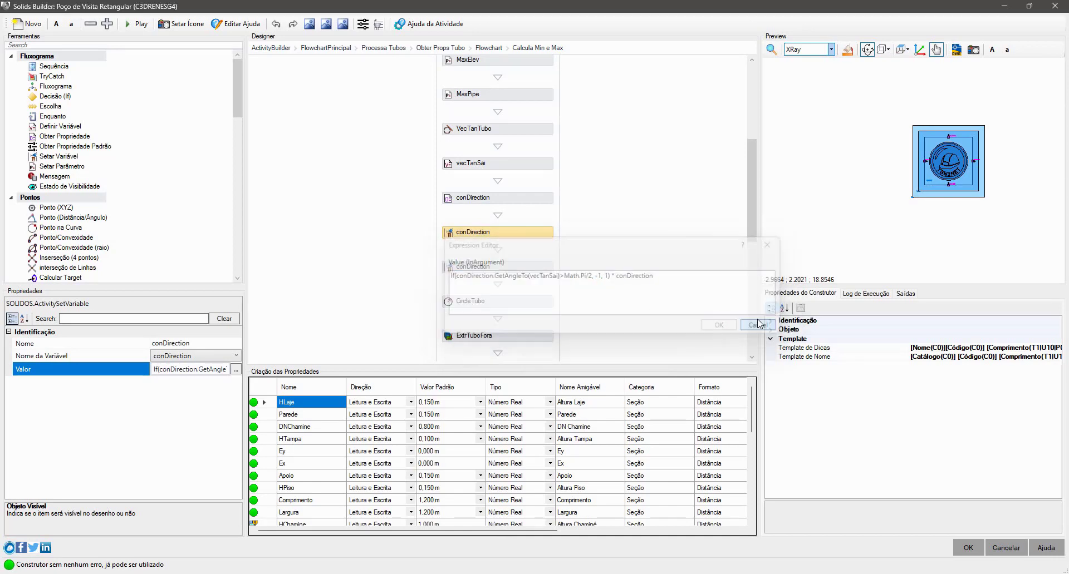
# - Move the builder aside to check the direction vectors drawn at the manhole, and restore it to full screen
pyautogui.moveTo(854, 7)
pyautogui.mouseDown()
pyautogui.moveTo(649, 353)
pyautogui.moveTo(626, 480)
pyautogui.mouseUp()
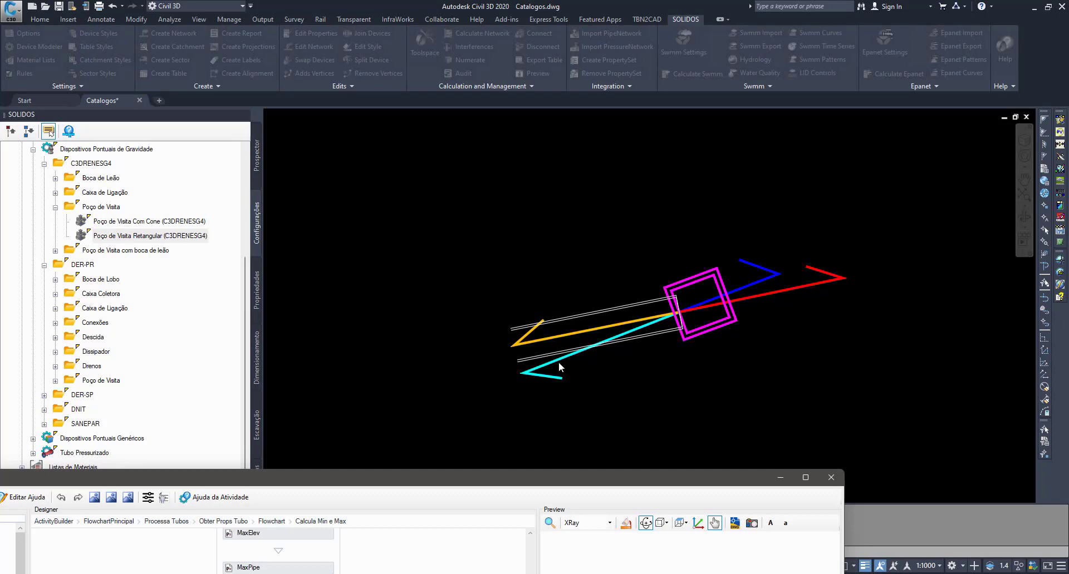
pyautogui.moveTo(523, 483)
pyautogui.mouseDown()
pyautogui.moveTo(570, 395)
pyautogui.moveTo(647, 49)
pyautogui.moveTo(667, 27)
pyautogui.mouseUp()
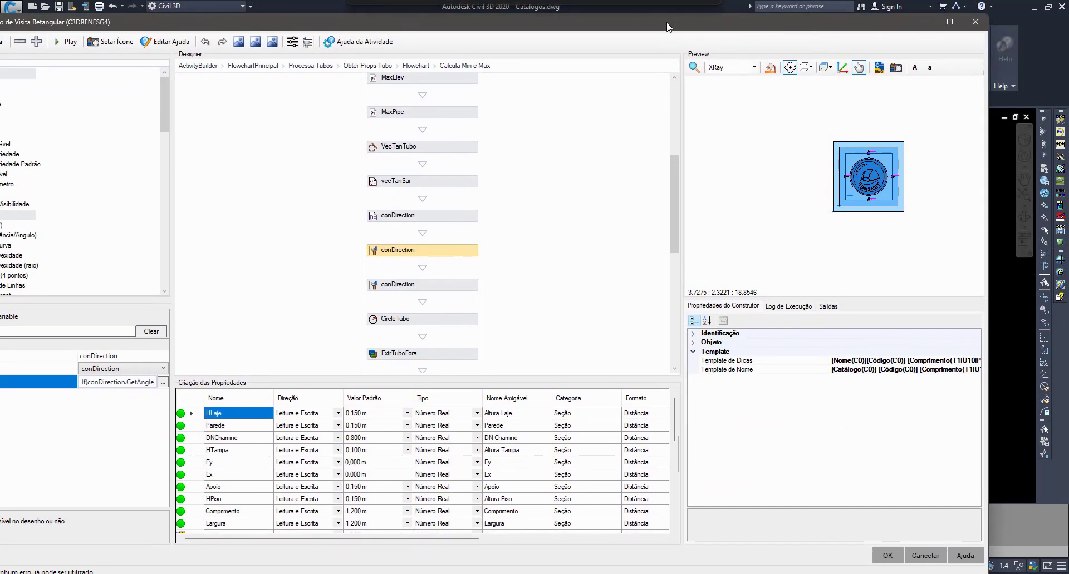
pyautogui.doubleClick(595, 26)
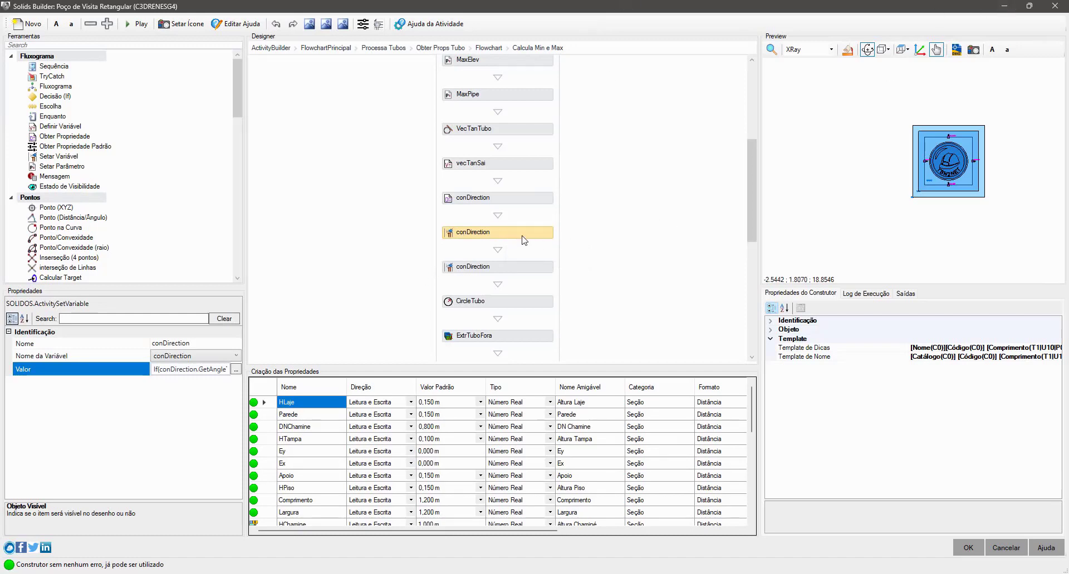
# - Inspect the vecTanSai activity and the third conDirection activity's New GeometryVector(conDirection.X,conDirection.Y,0) expression, leaving both as they are
pyautogui.click(524, 167)
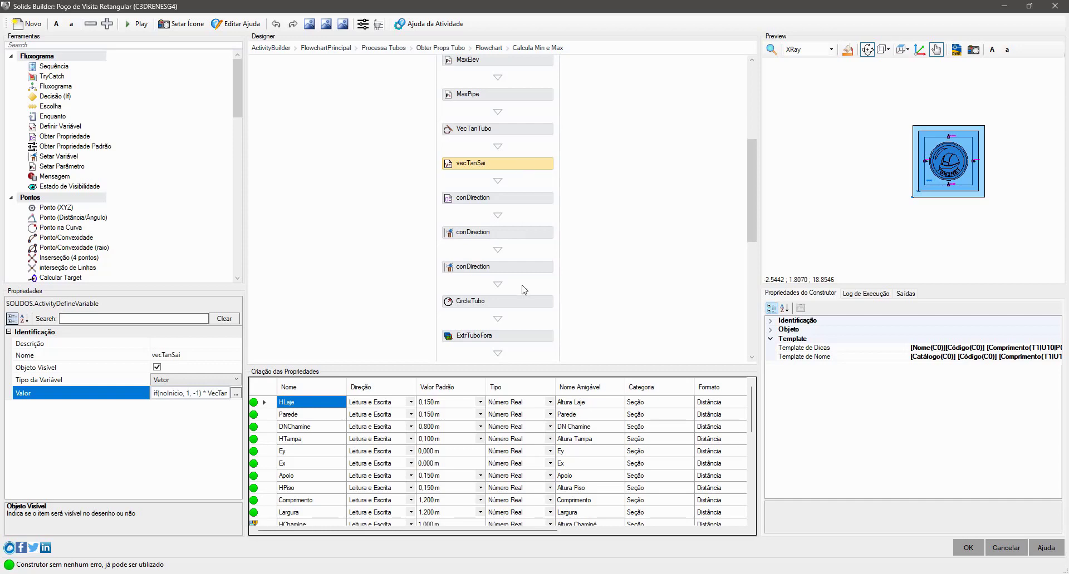
pyautogui.click(519, 269)
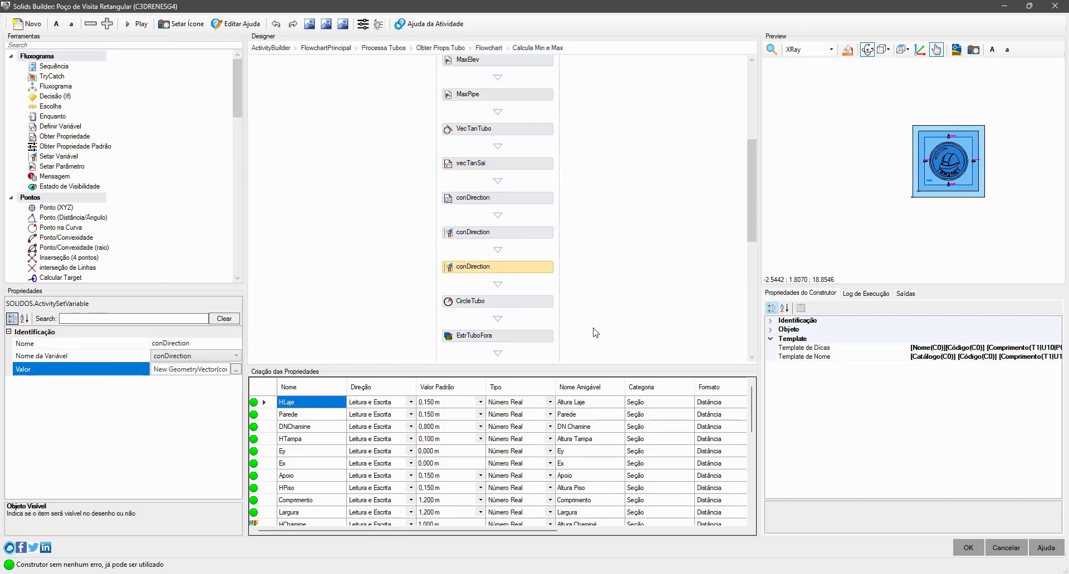
pyautogui.click(236, 370)
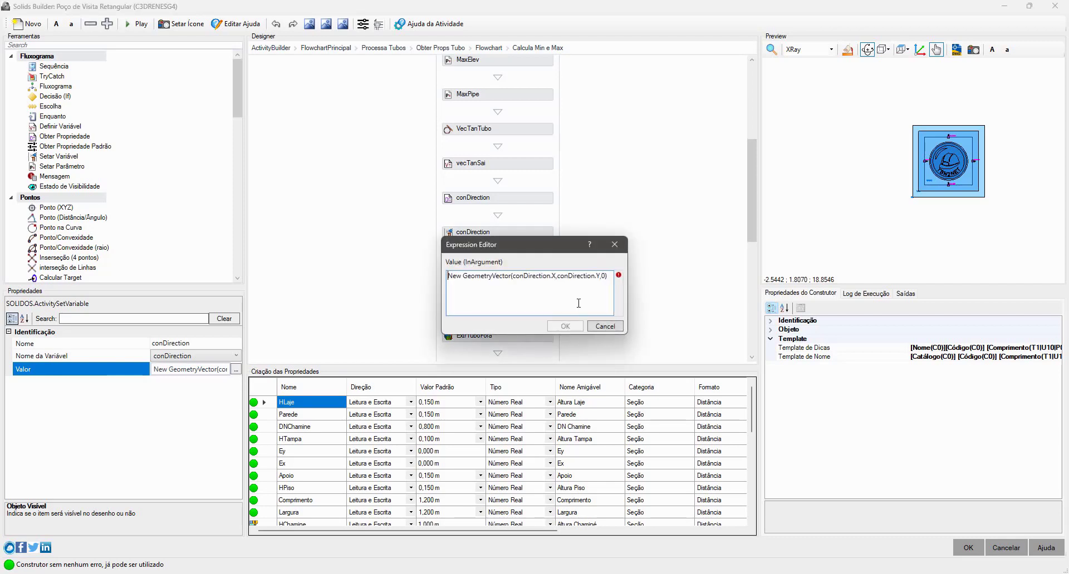
pyautogui.doubleClick(576, 276)
pyautogui.moveTo(543, 283); pyautogui.dragTo(420, 292)
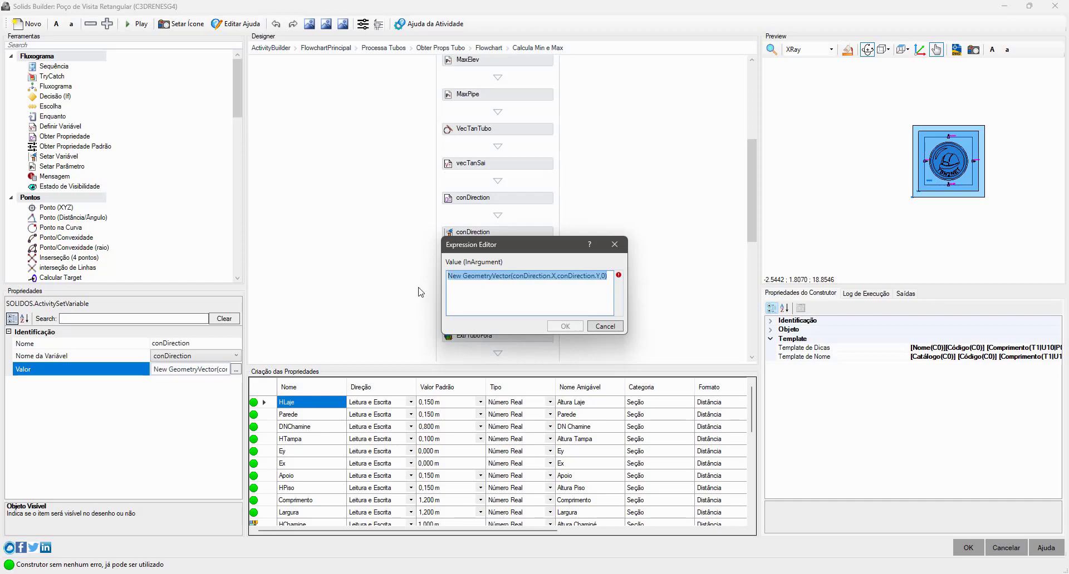
pyautogui.click(617, 328)
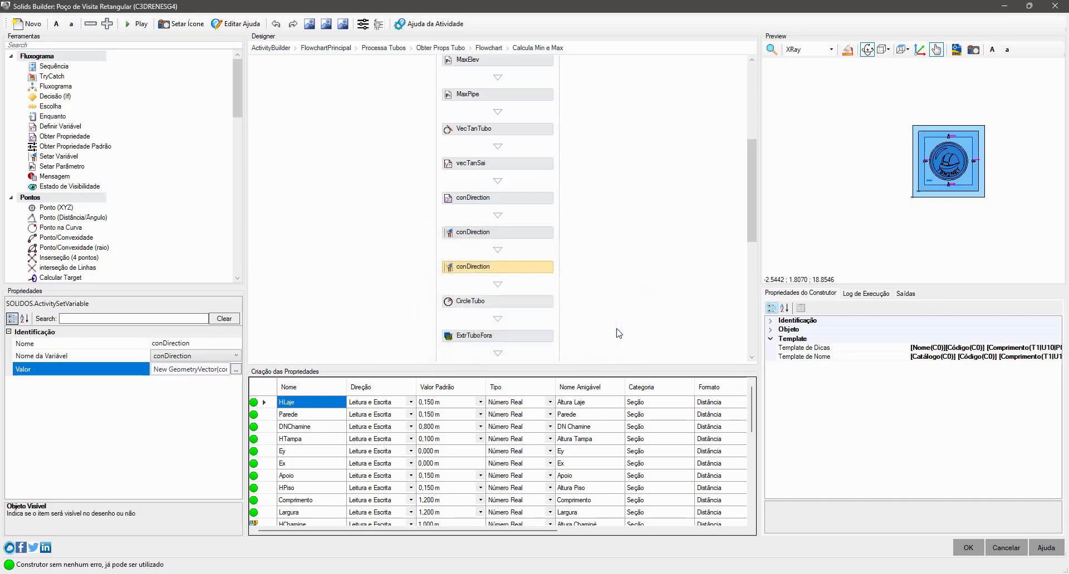
# - Review the properties of CircleTubo, ExtrTuboFora and ExtrTuboDentro, and switch to the Civil 3D drawing
pyautogui.click(539, 305)
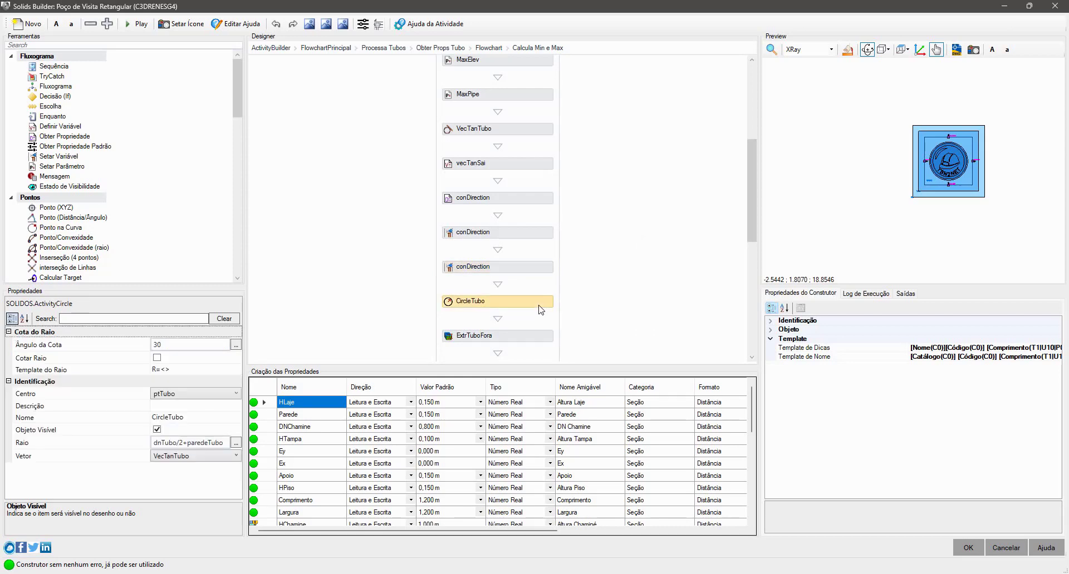
pyautogui.scroll(-3, 559, 297)
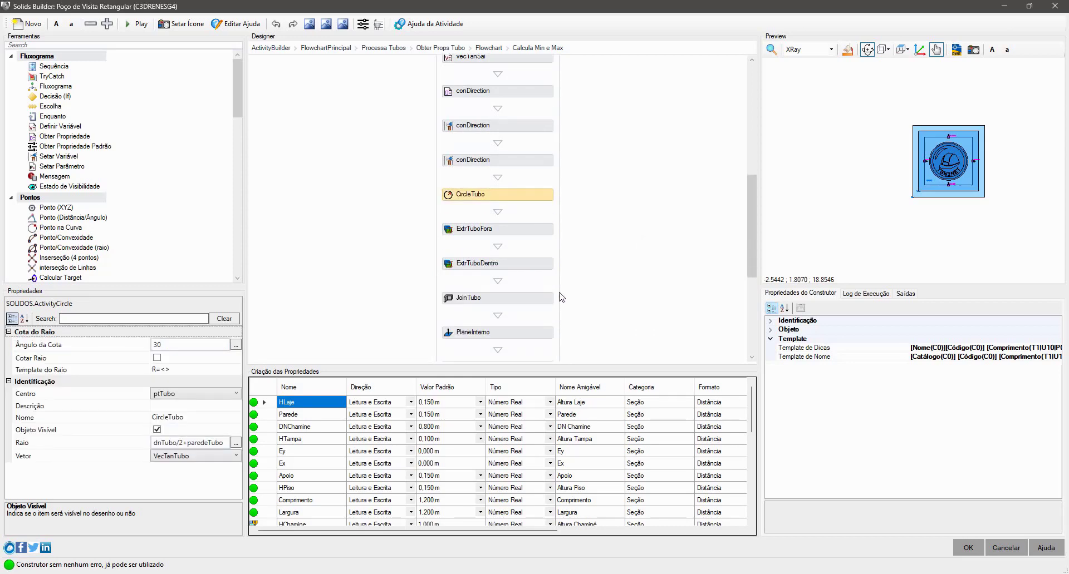
pyautogui.click(518, 233)
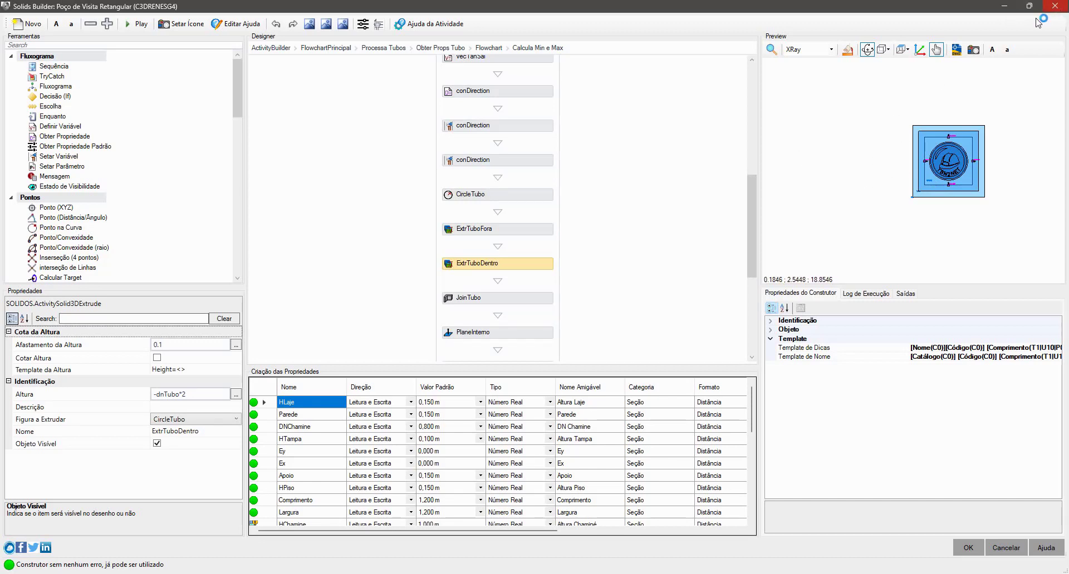
pyautogui.click(537, 332)
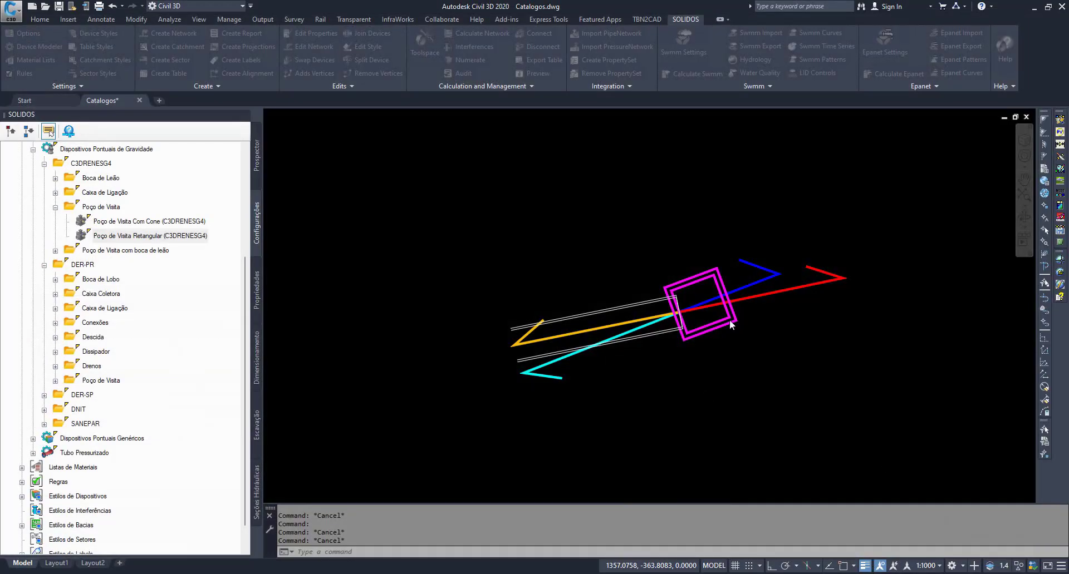
# - Draw a polyline across the pipe's end at the manhole, from its upper outer corner to just beyond its lower edge
pyautogui.scroll(4, 668, 330)
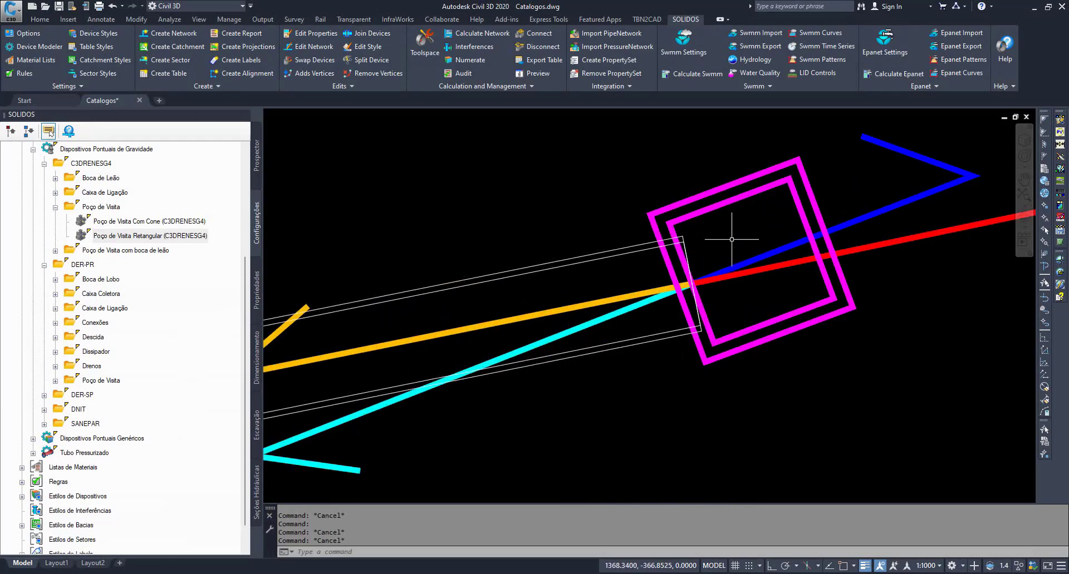
pyautogui.press('Return')
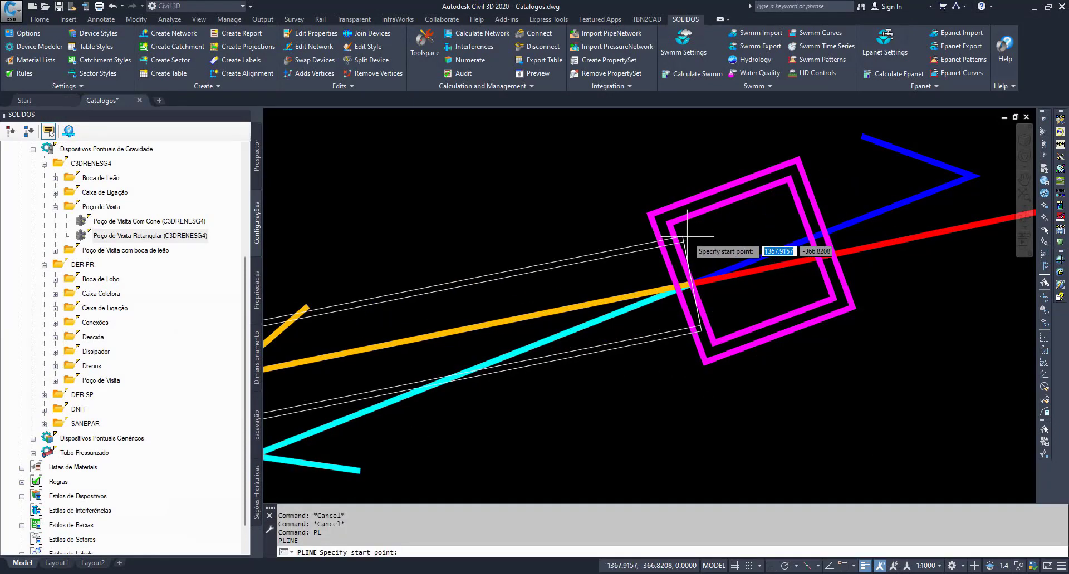
pyautogui.click(683, 236)
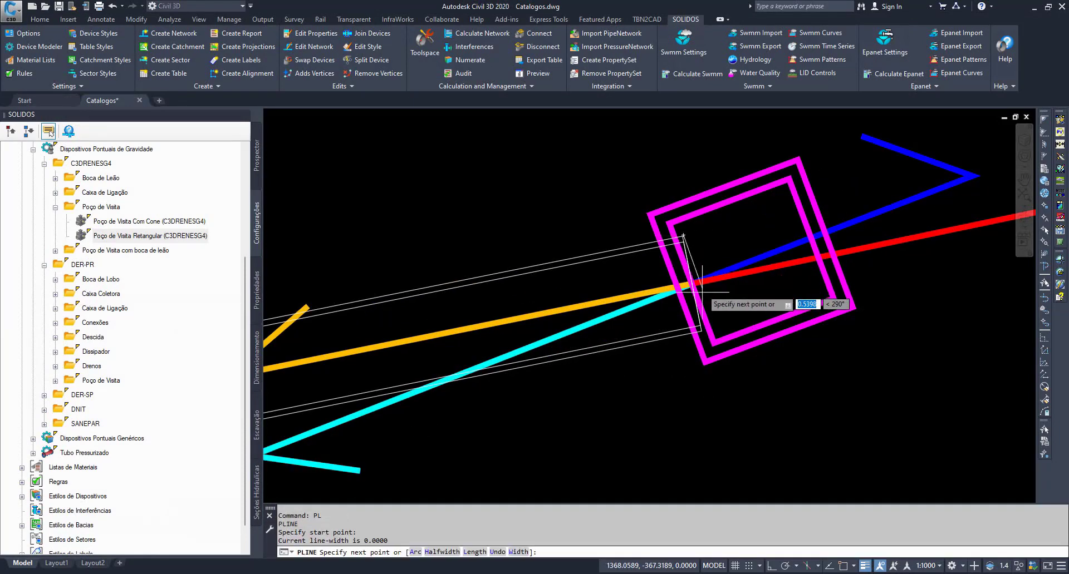
pyautogui.click(703, 340)
pyautogui.press('Escape')
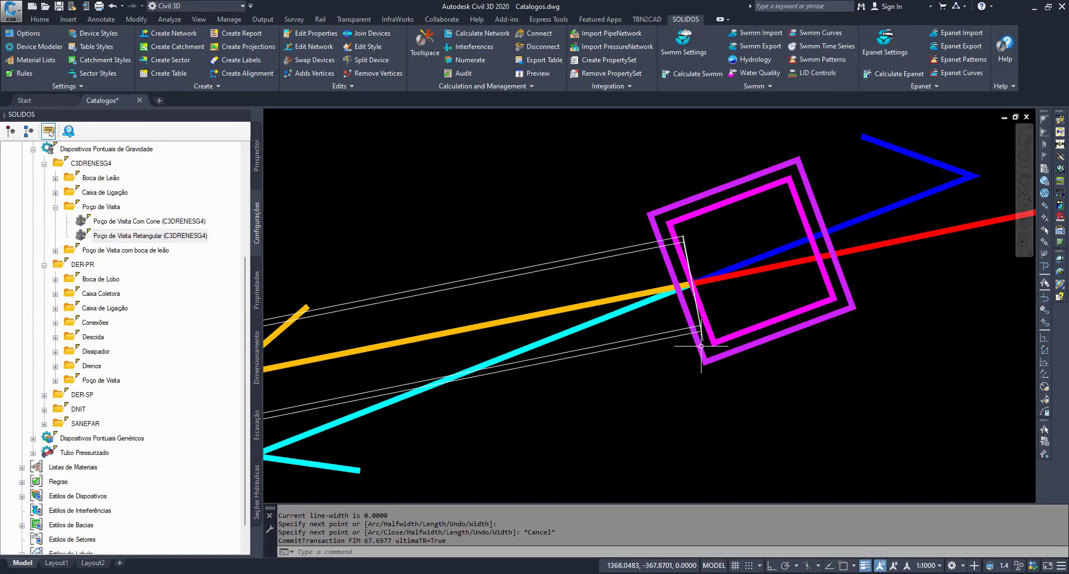
# - Stretch the upper end of the line across the pipe end beyond the pipe's upper edge, and clear the selection
pyautogui.click(683, 235)
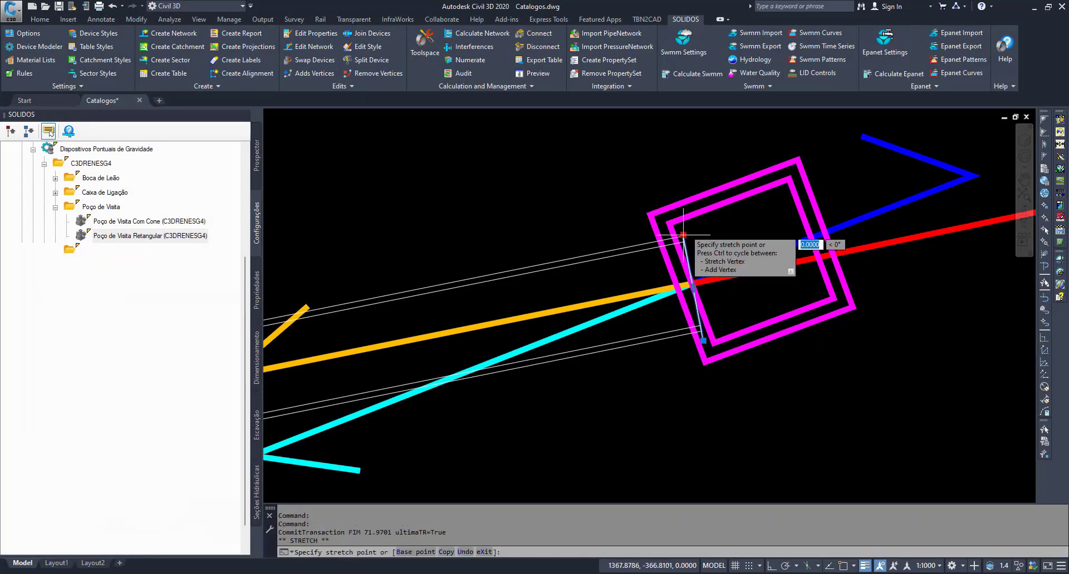
pyautogui.click(684, 236)
pyautogui.scroll(3, 698, 253)
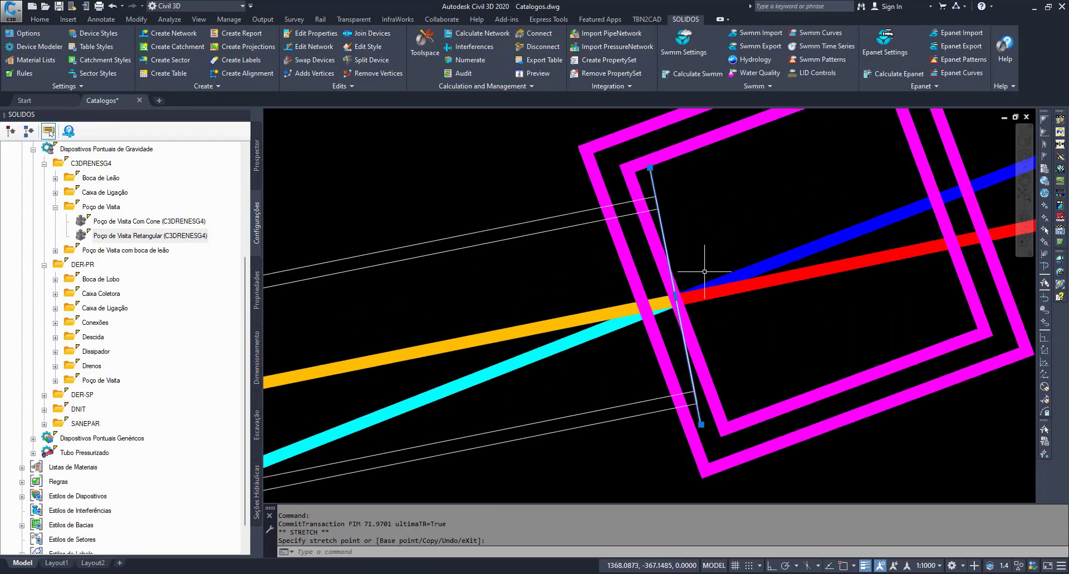
pyautogui.scroll(-1, 702, 251)
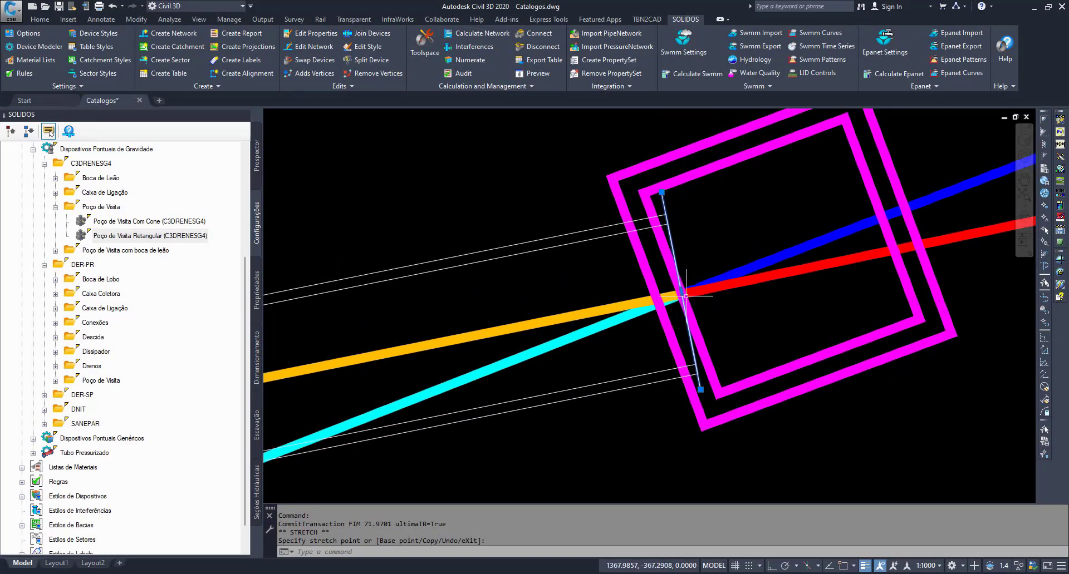
pyautogui.press('Escape')
pyautogui.press('Escape')
pyautogui.press('Escape')
pyautogui.scroll(-5, 668, 292)
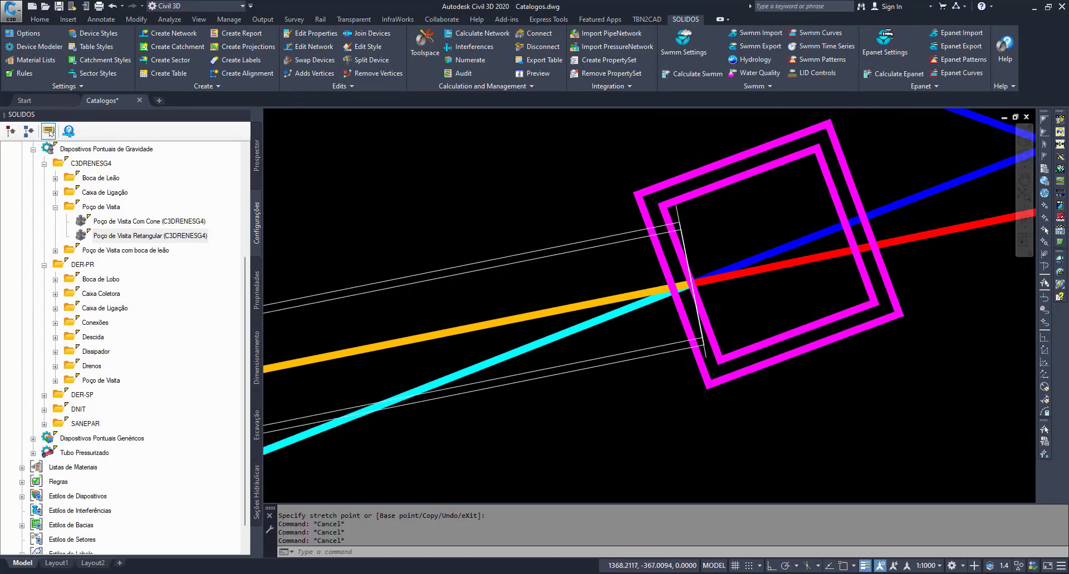
pyautogui.click(423, 313)
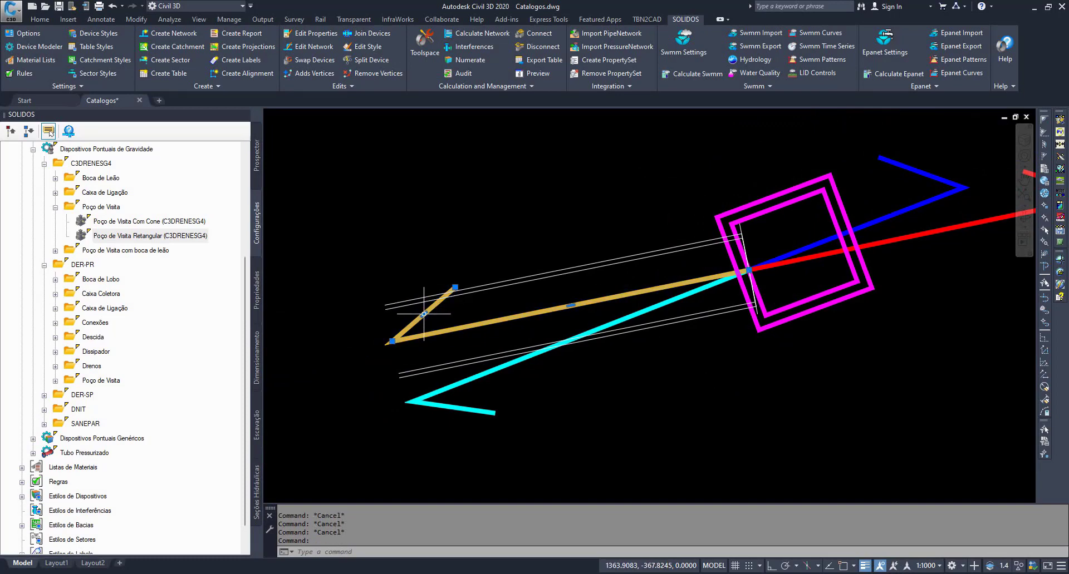
pyautogui.press('Escape')
pyautogui.press('Escape')
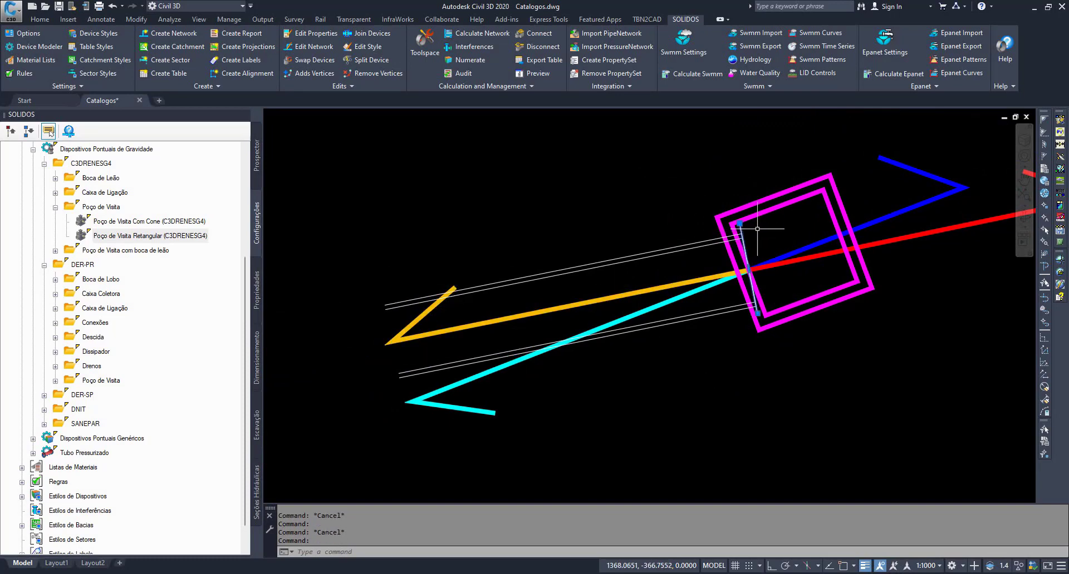
# - Draw an open polyline along the pipe's upper outer edge, across its end corners and back along the lower outer edge, using Nearest and Endpoint snaps
pyautogui.scroll(3, 751, 233)
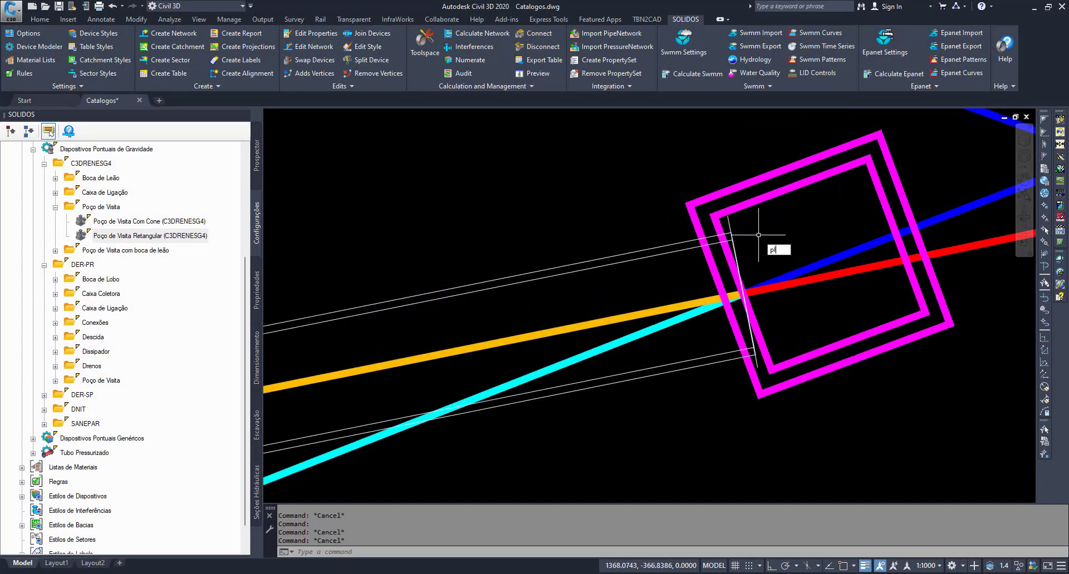
pyautogui.press('Return')
pyautogui.keyDown('shift'); pyautogui.rightClick(537, 264); pyautogui.keyUp('shift')
pyautogui.click(562, 504)
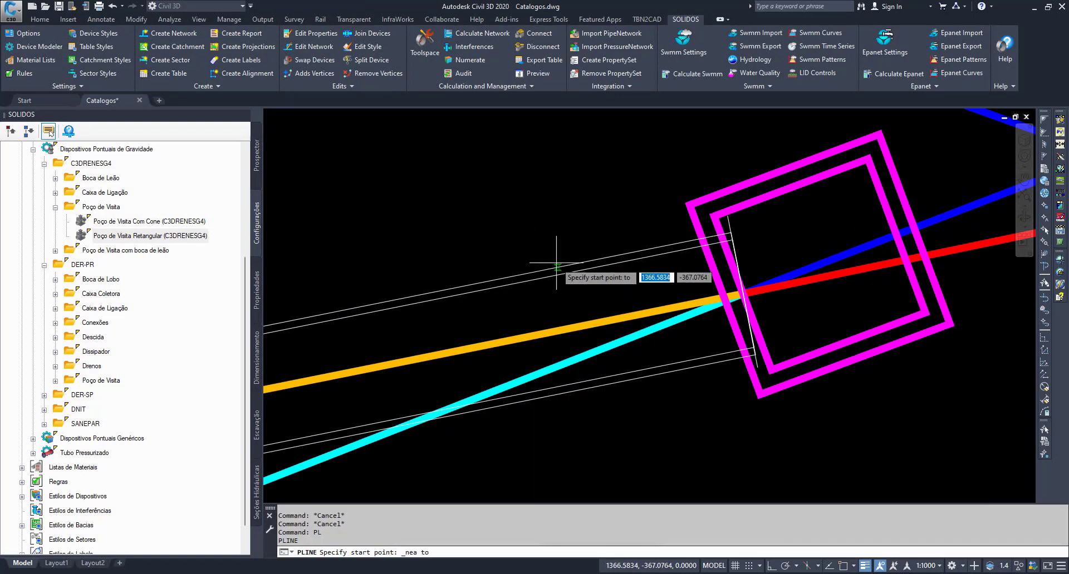
pyautogui.click(556, 265)
pyautogui.keyDown('shift'); pyautogui.rightClick(732, 237); pyautogui.keyUp('shift')
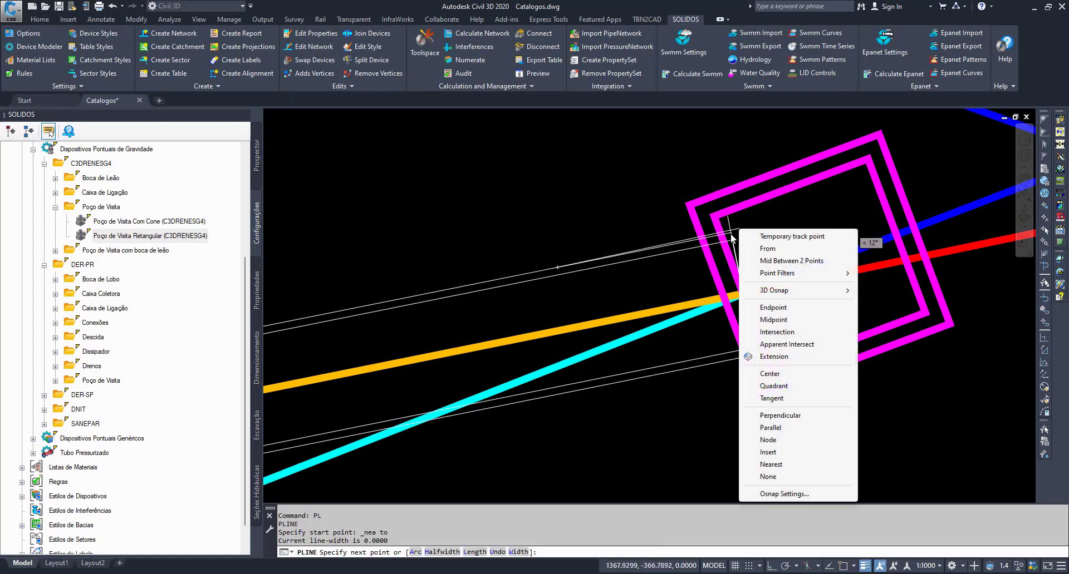
pyautogui.press('e')
pyautogui.click(731, 234)
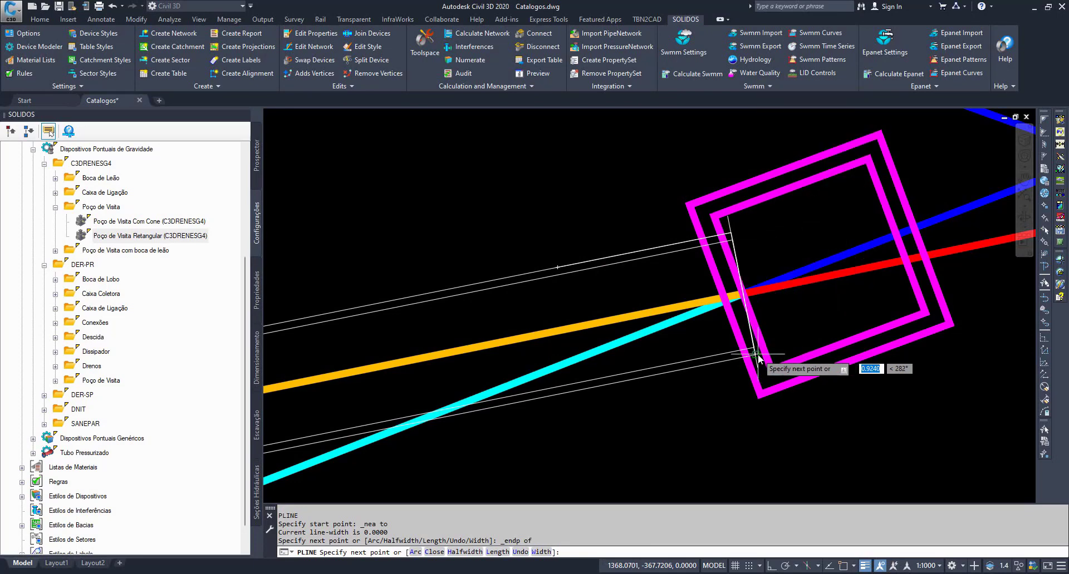
pyautogui.keyDown('shift'); pyautogui.rightClick(756, 359); pyautogui.keyUp('shift')
pyautogui.press('e')
pyautogui.click(756, 358)
pyautogui.keyDown('shift'); pyautogui.rightClick(579, 398); pyautogui.keyUp('shift')
pyautogui.press('r')
pyautogui.click(578, 393)
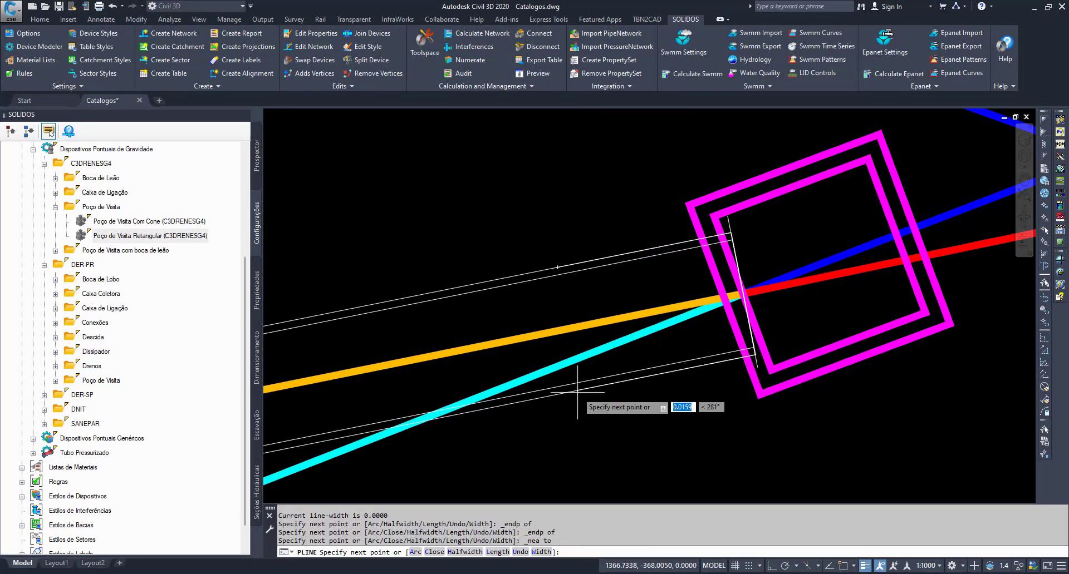
pyautogui.press('Return')
# - Mirror the open pipe-outline polyline about the pipe's end line into the manhole, keeping the original, and select the mirrored copy
pyautogui.click(594, 386)
pyautogui.write('mi')
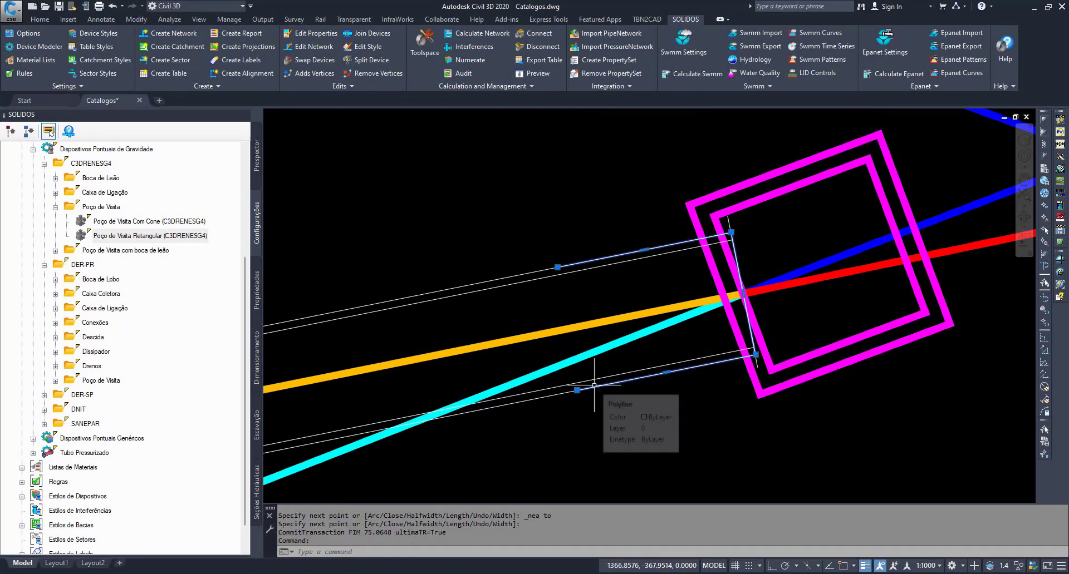
pyautogui.write('rror')
pyautogui.press('Return')
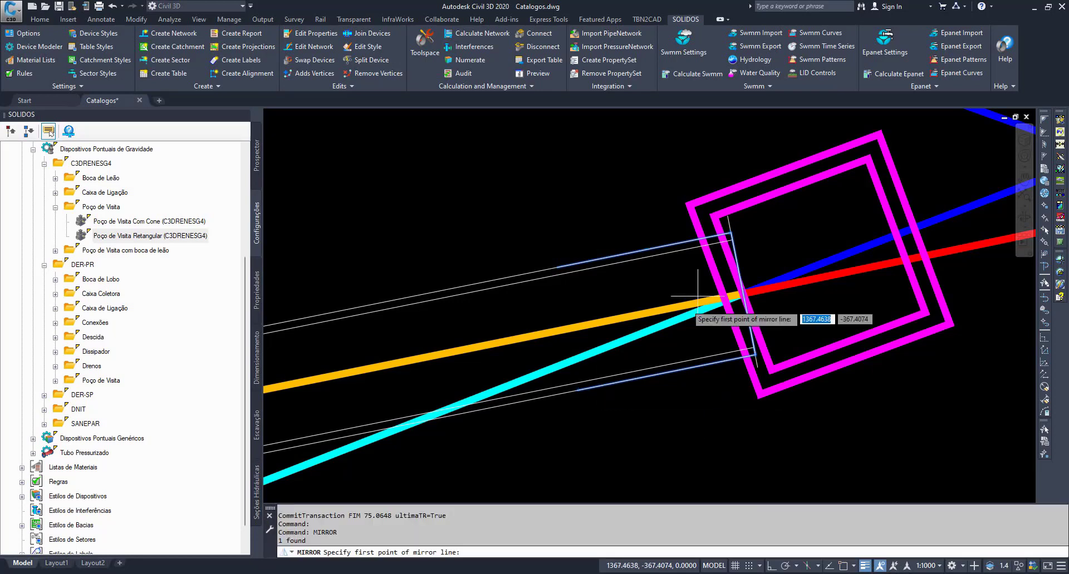
pyautogui.keyDown('shift'); pyautogui.rightClick(736, 239); pyautogui.keyUp('shift')
pyautogui.press('r')
pyautogui.click(730, 236)
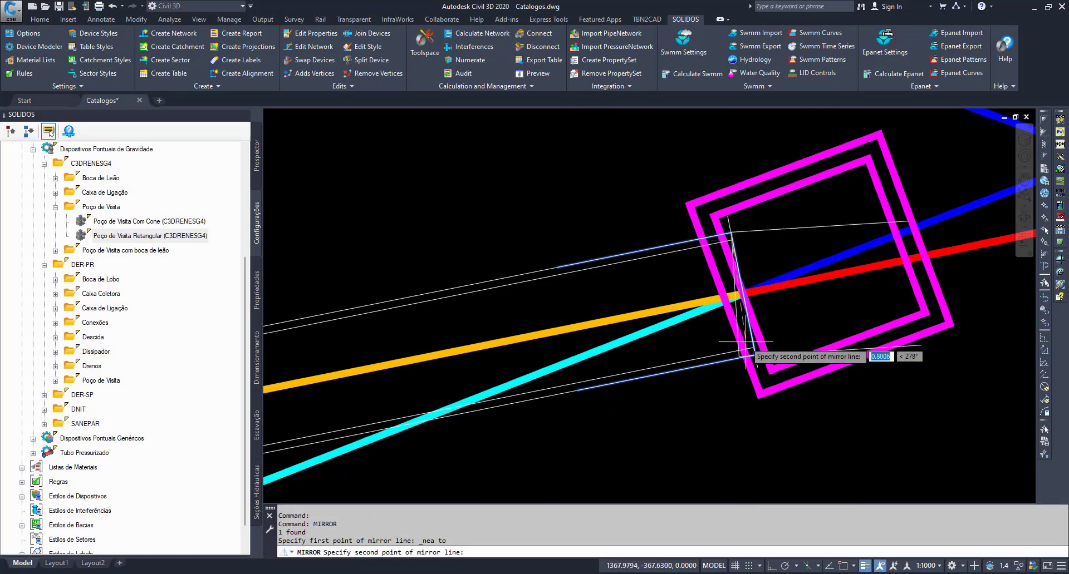
pyautogui.keyDown('shift'); pyautogui.rightClick(759, 363); pyautogui.keyUp('shift')
pyautogui.press('r')
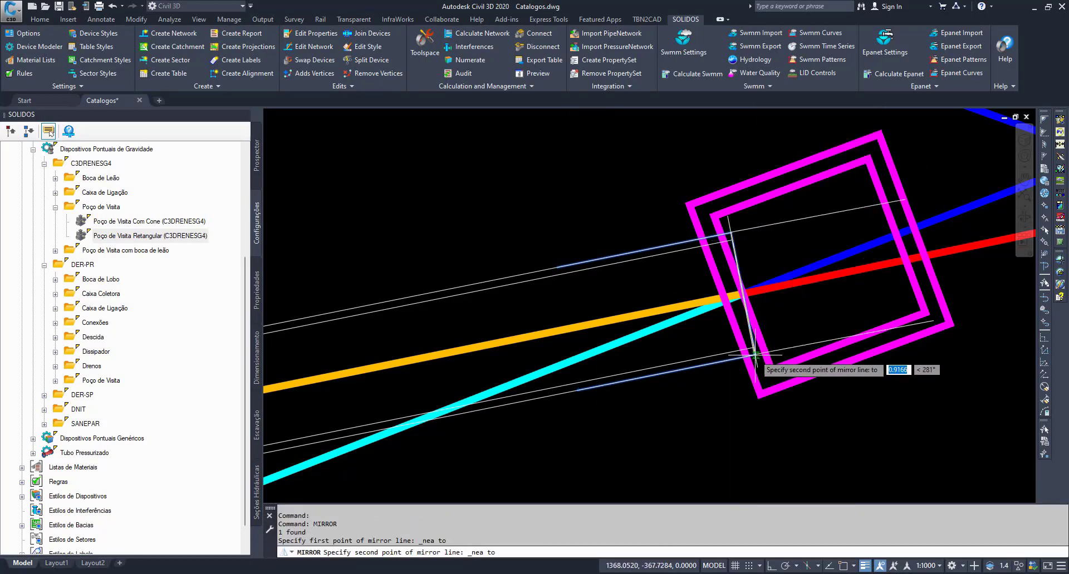
pyautogui.click(755, 354)
pyautogui.press('Return')
pyautogui.click(781, 349)
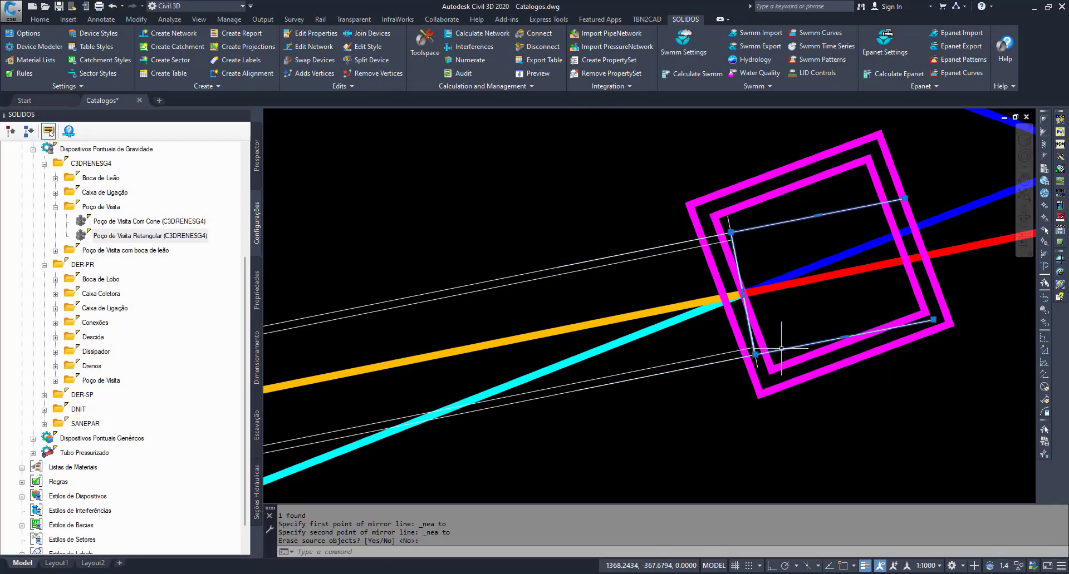
# - Set the global width of the original and mirrored pipe-outline polylines to 0.1 and clear the selection
pyautogui.click(711, 363)
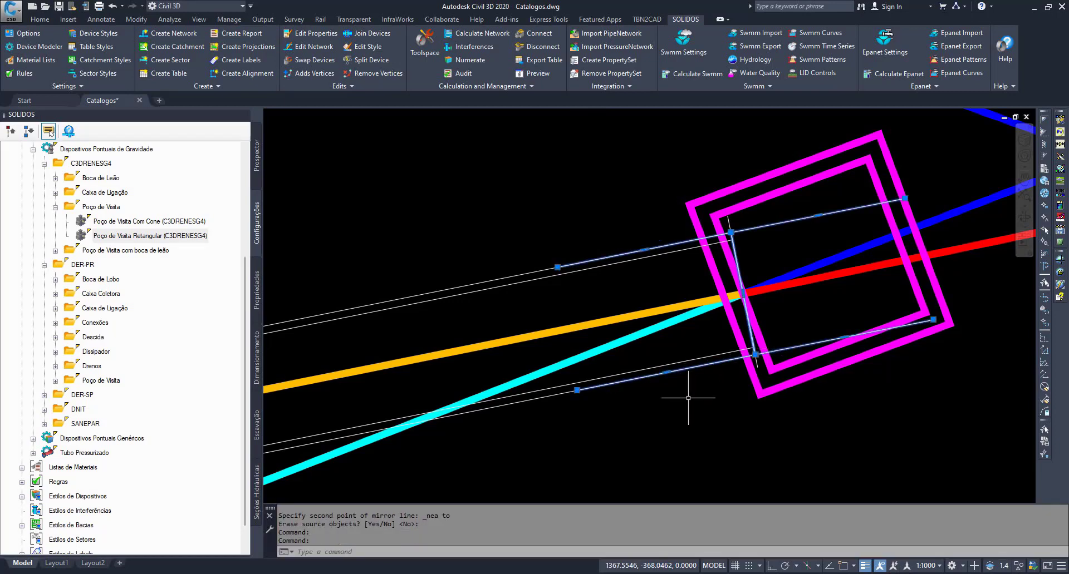
pyautogui.write('o')
pyautogui.press('Return')
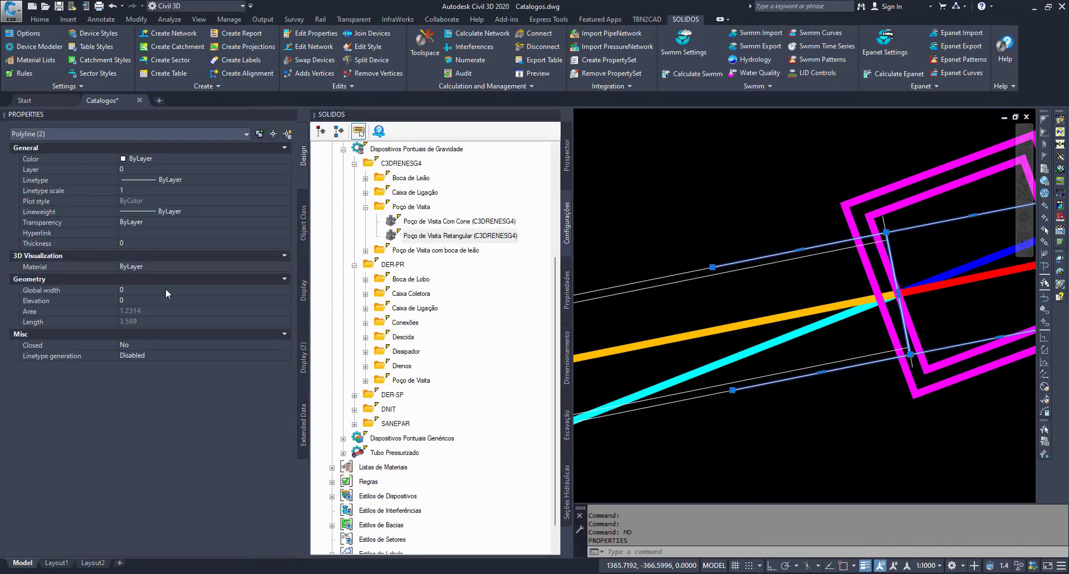
pyautogui.click(165, 289)
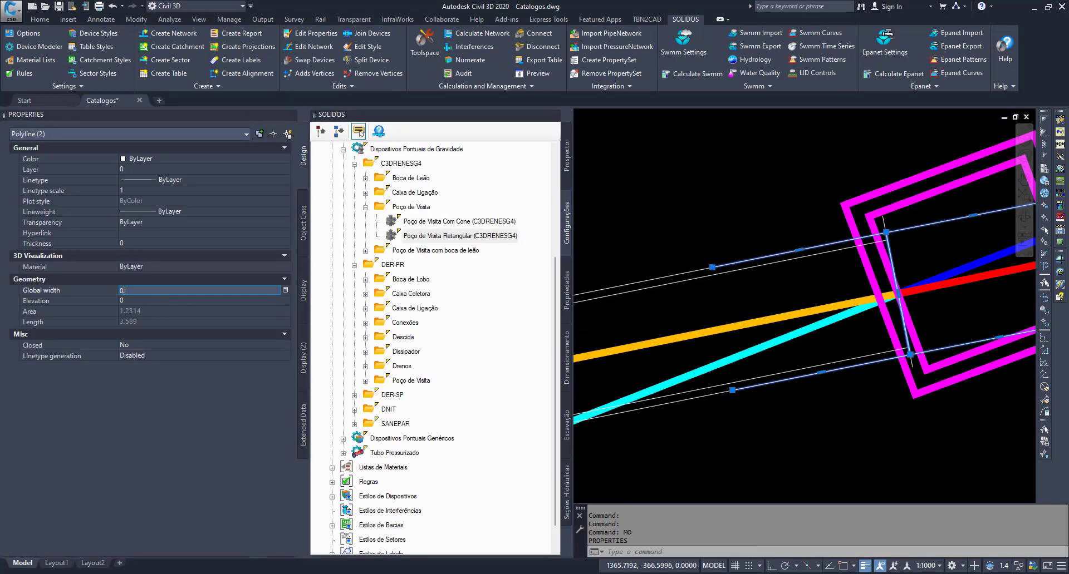
pyautogui.write('0.1')
pyautogui.press('Tab')
pyautogui.scroll(-3, 799, 282)
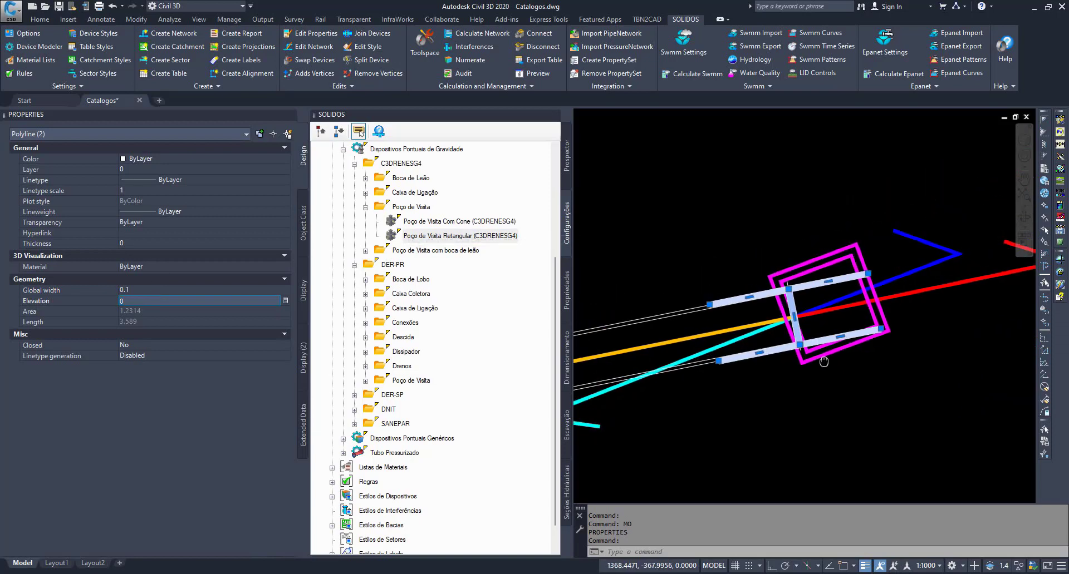
pyautogui.scroll(2, 696, 265)
pyautogui.press('Escape')
pyautogui.press('Escape')
# - Examine the original and mirrored thick outlines together, and compare them with the thin pipe-wall outlines beneath them
pyautogui.click(697, 265)
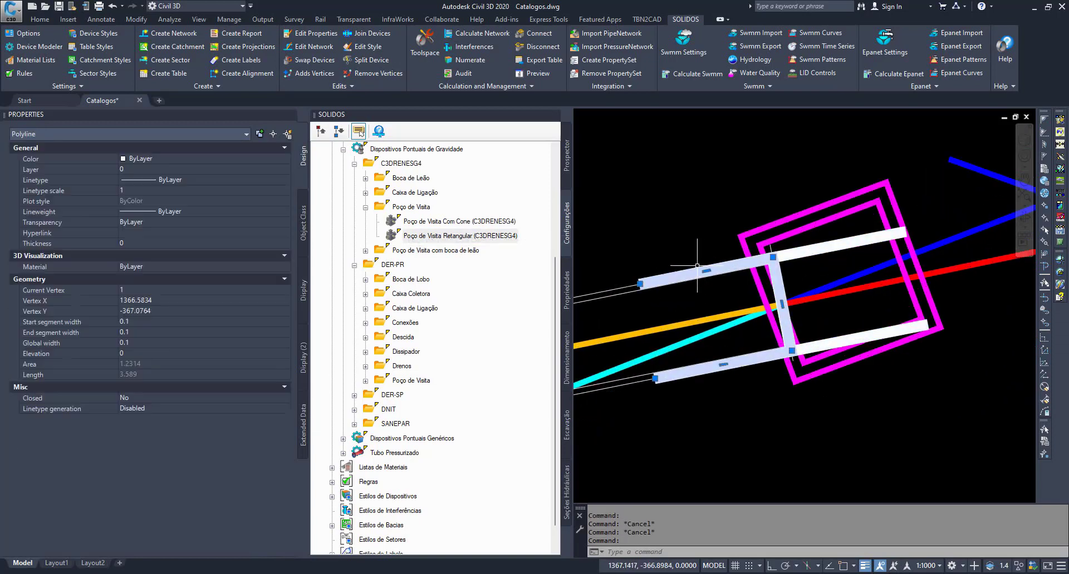
pyautogui.click(825, 243)
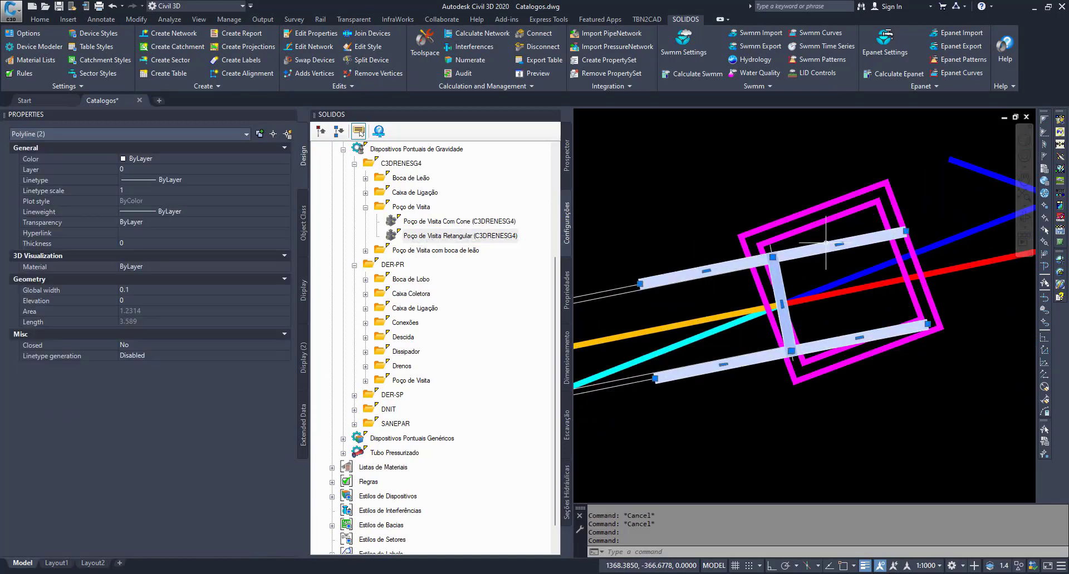
pyautogui.scroll(2, 647, 293)
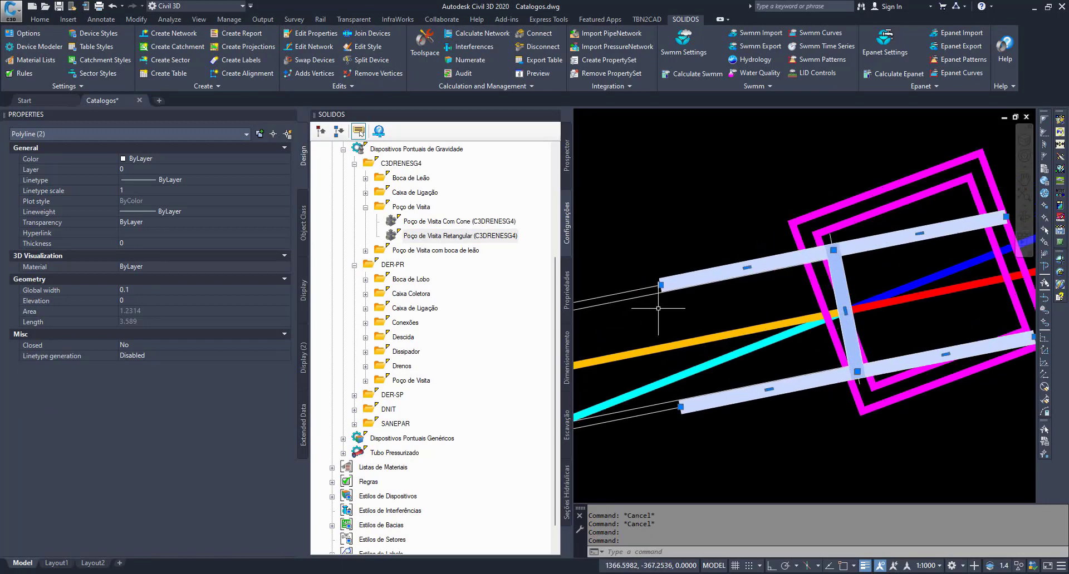
pyautogui.press('Escape')
pyautogui.press('Escape')
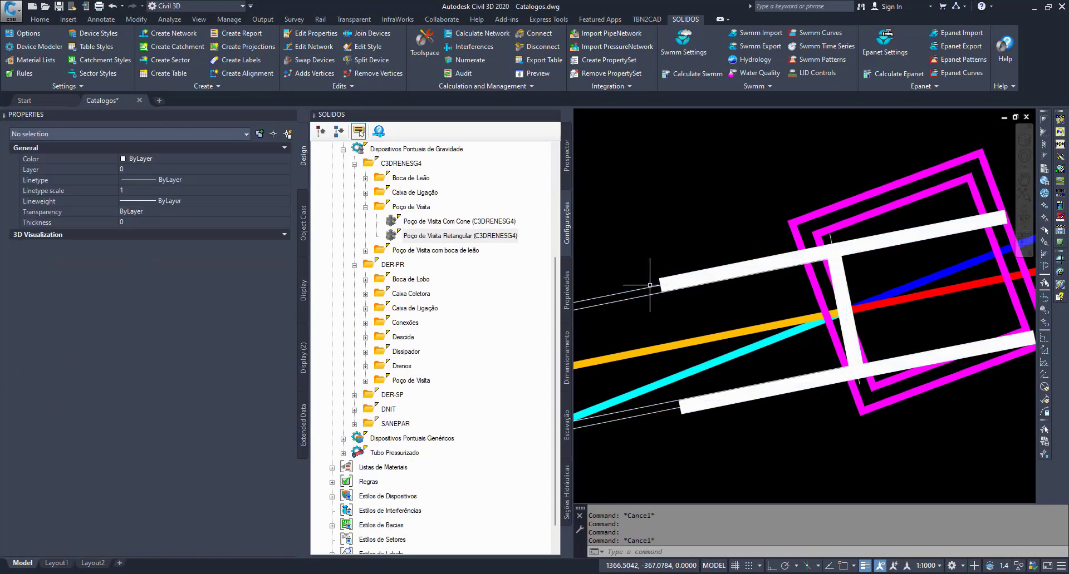
pyautogui.click(648, 288)
pyautogui.click(638, 335)
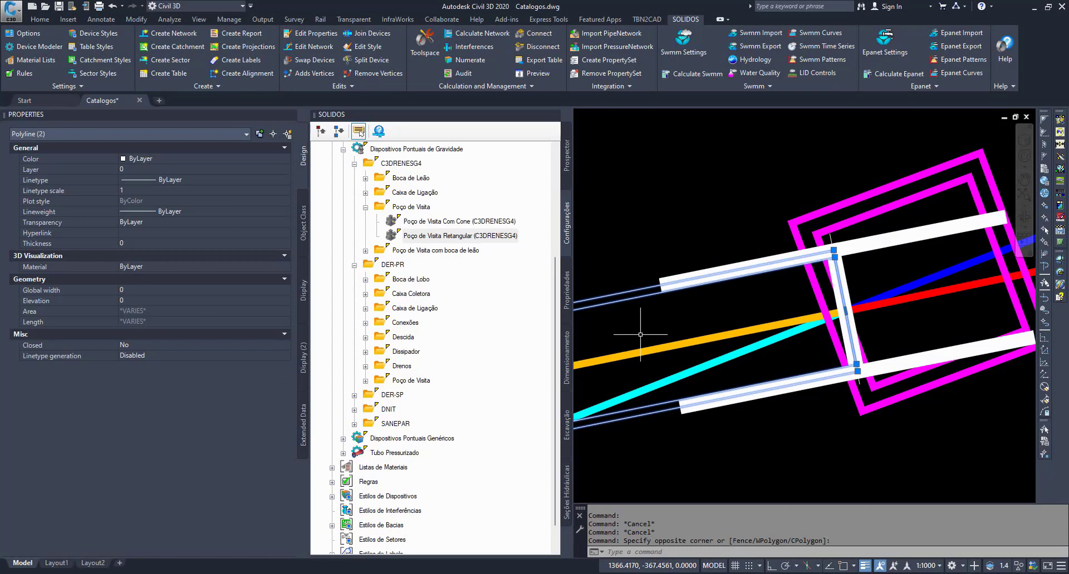
pyautogui.press('Escape')
pyautogui.press('Escape')
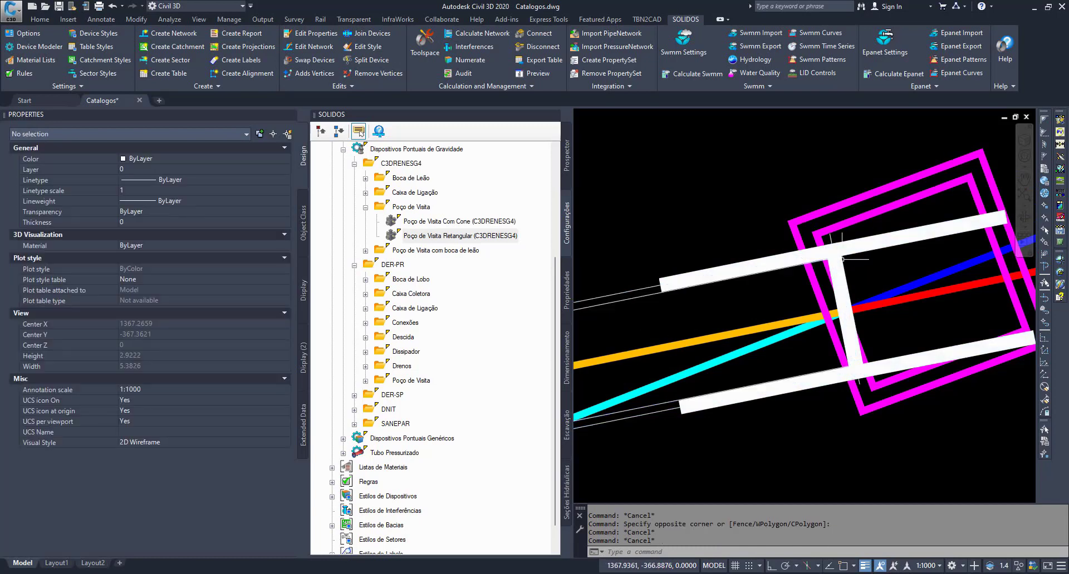
pyautogui.click(691, 276)
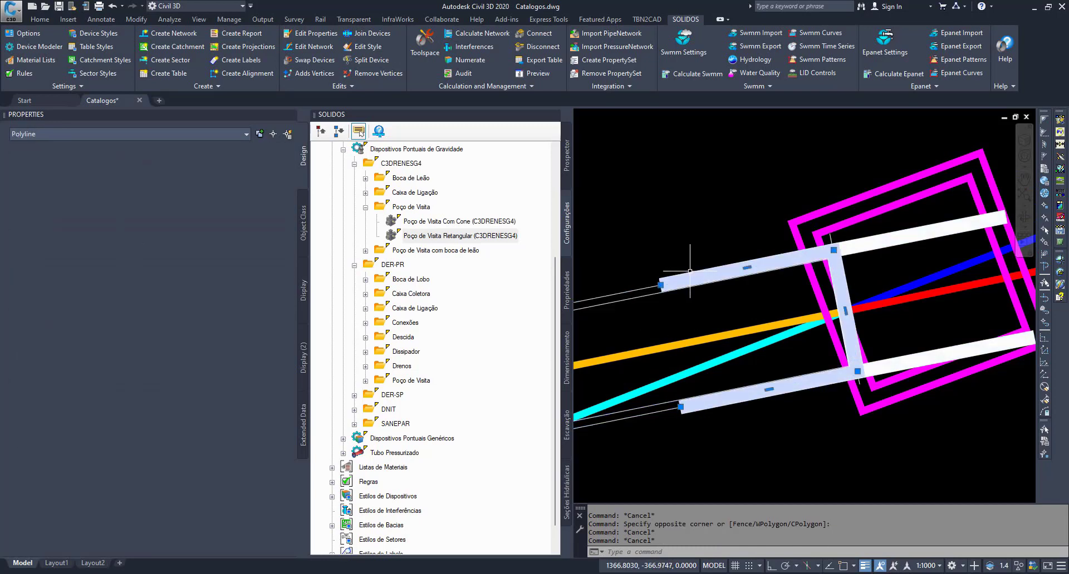
pyautogui.click(888, 234)
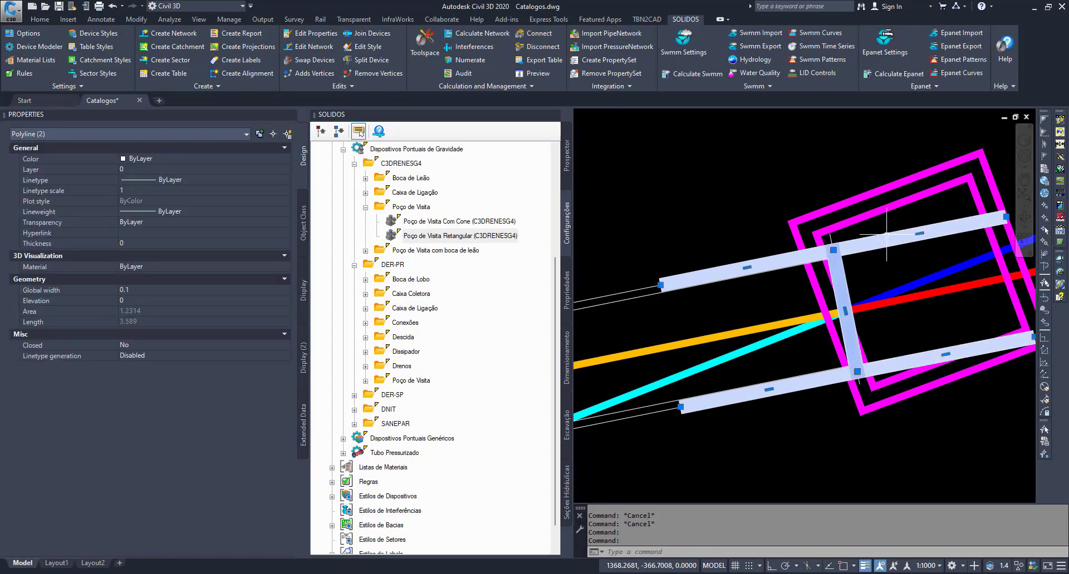
pyautogui.moveTo(805, 258); pyautogui.dragTo(774, 262, button='middle')
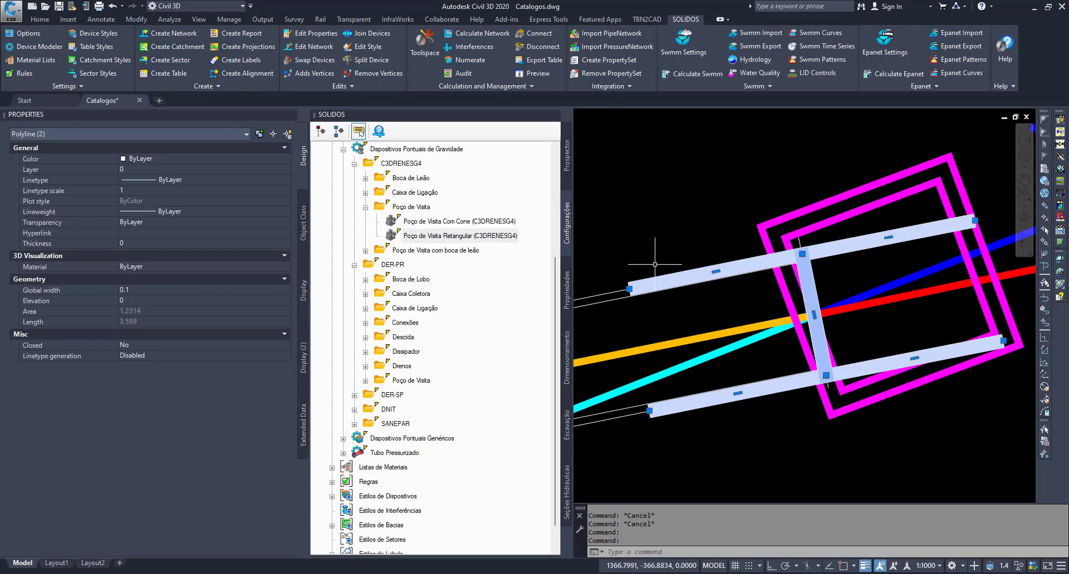
pyautogui.press('Escape')
pyautogui.press('Escape')
# - Set the global width of the original and mirrored pipe-outline polylines to 0.05 and clear the selection
pyautogui.scroll(6, 790, 344)
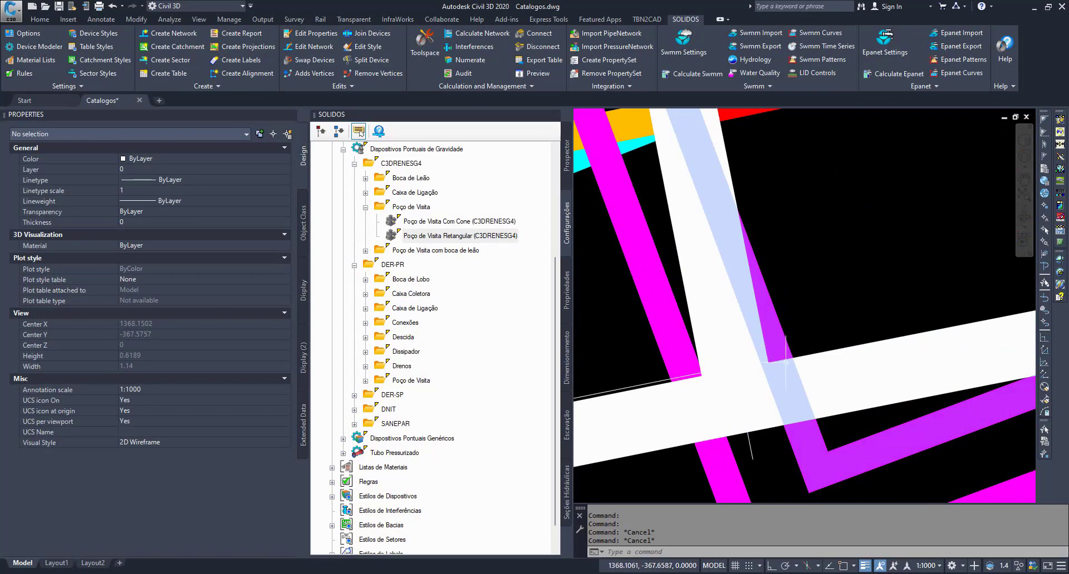
pyautogui.click(785, 362)
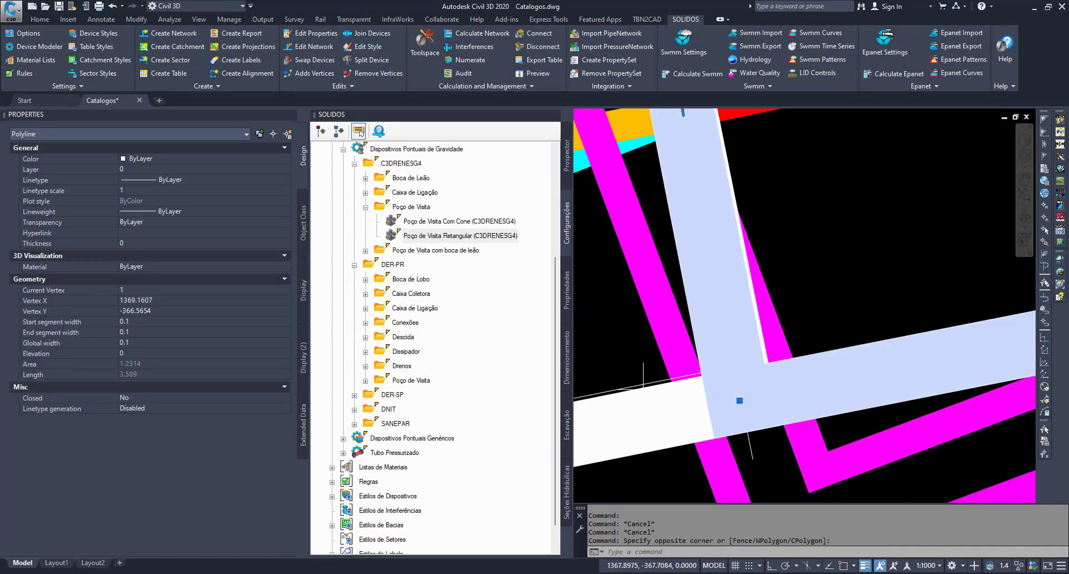
pyautogui.click(644, 383)
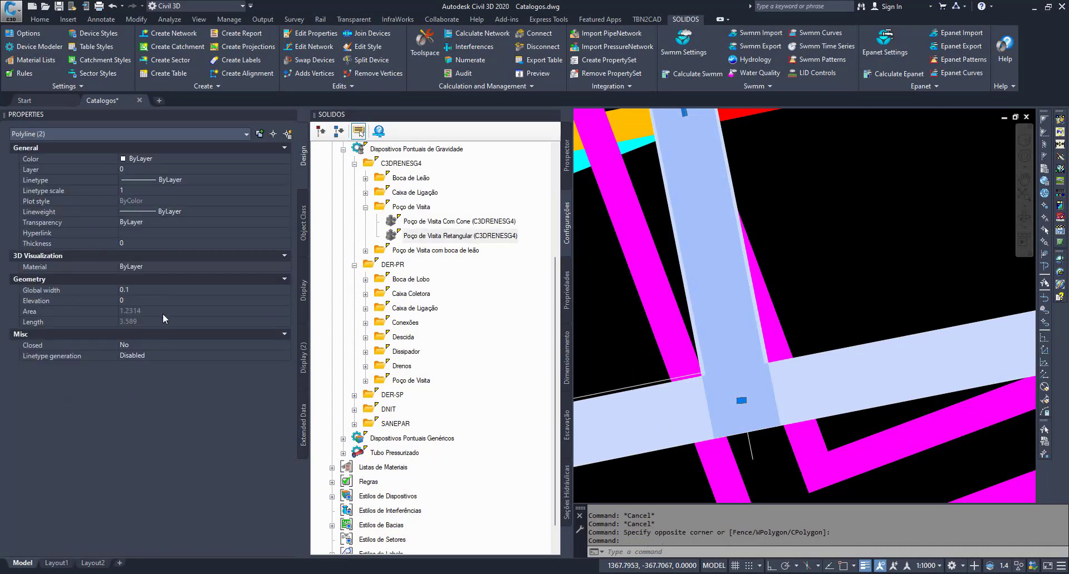
pyautogui.click(164, 291)
pyautogui.write('0.0')
pyautogui.press('Return')
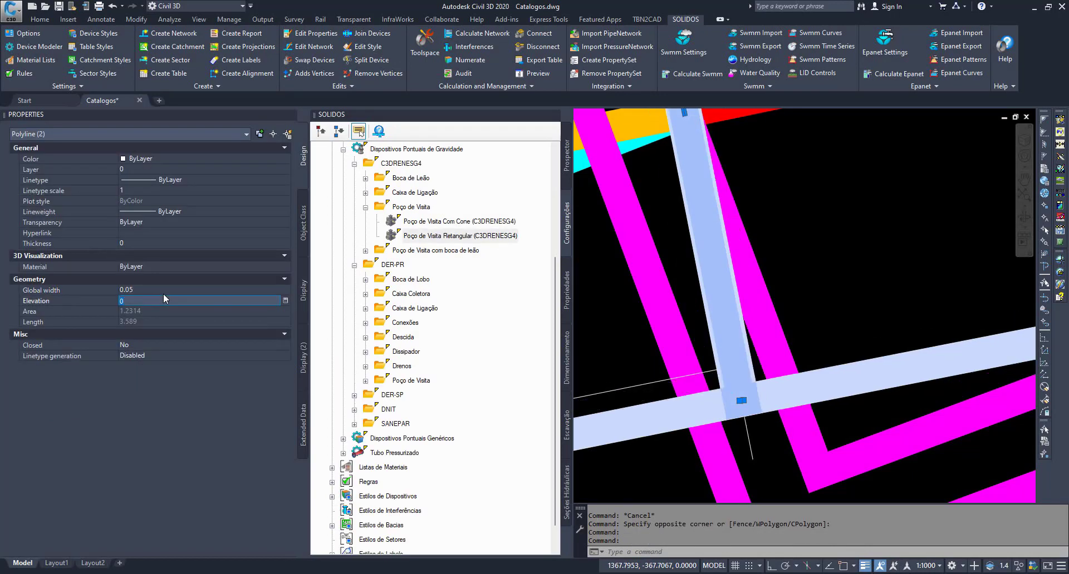
pyautogui.press('Escape')
pyautogui.press('Escape')
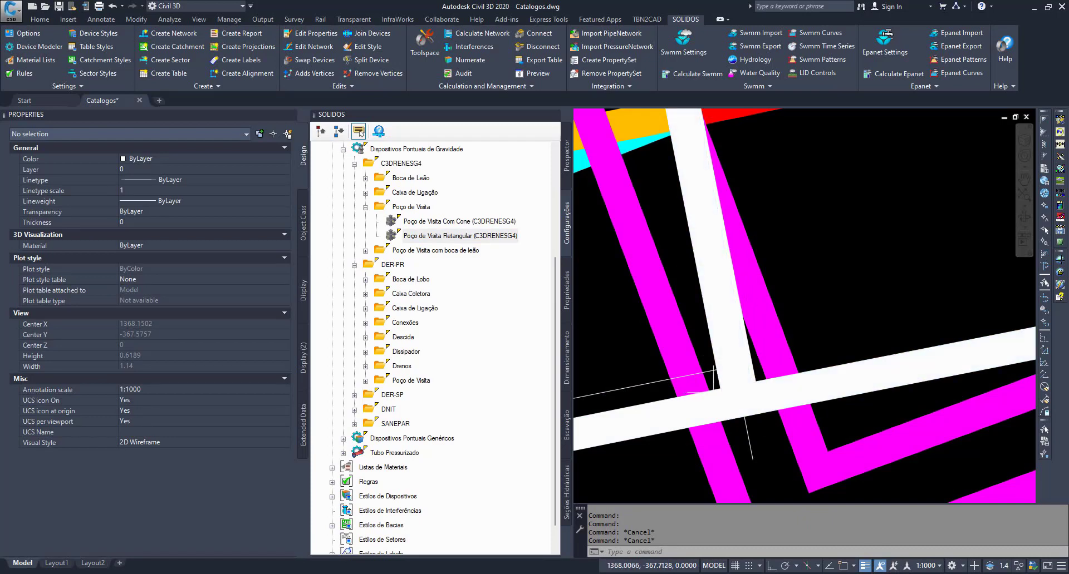
# - Examine how the pipe-side outline meets the manhole's inner and outer magenta rectangles at the pipe end
pyautogui.scroll(-5, 724, 216)
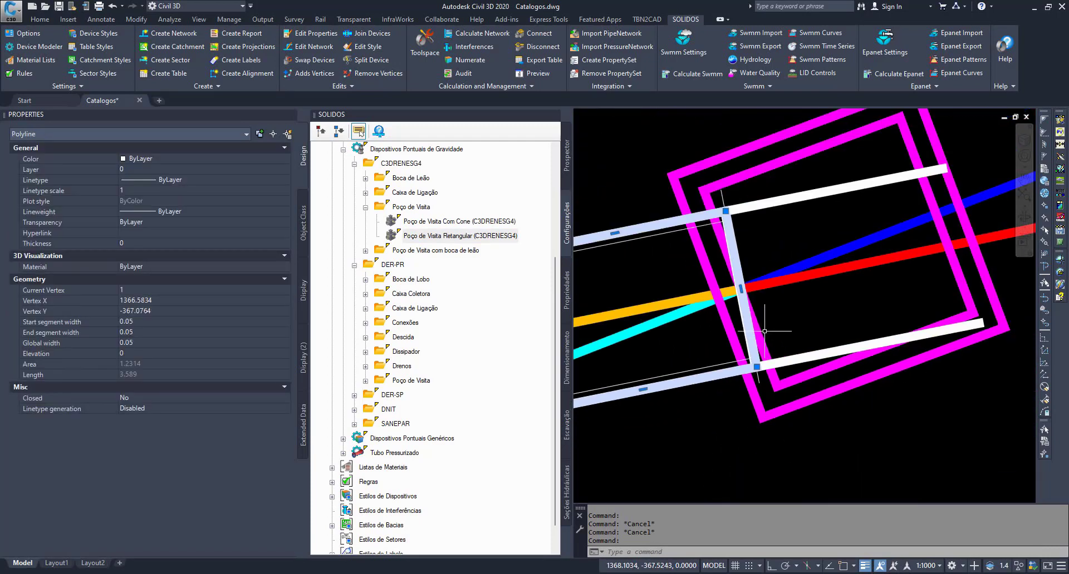
pyautogui.click(730, 180)
pyautogui.click(720, 158)
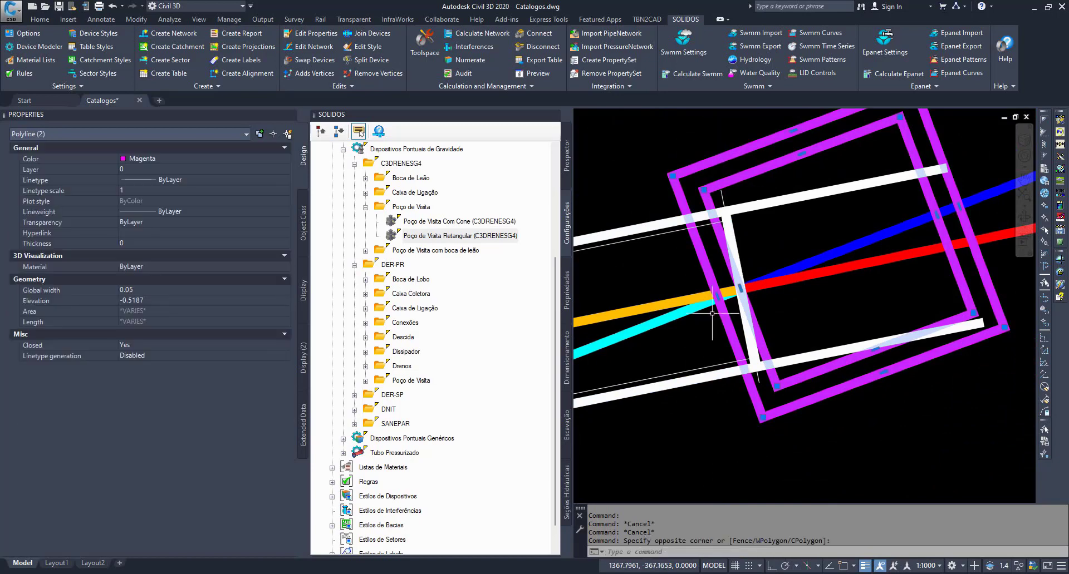
pyautogui.click(726, 234)
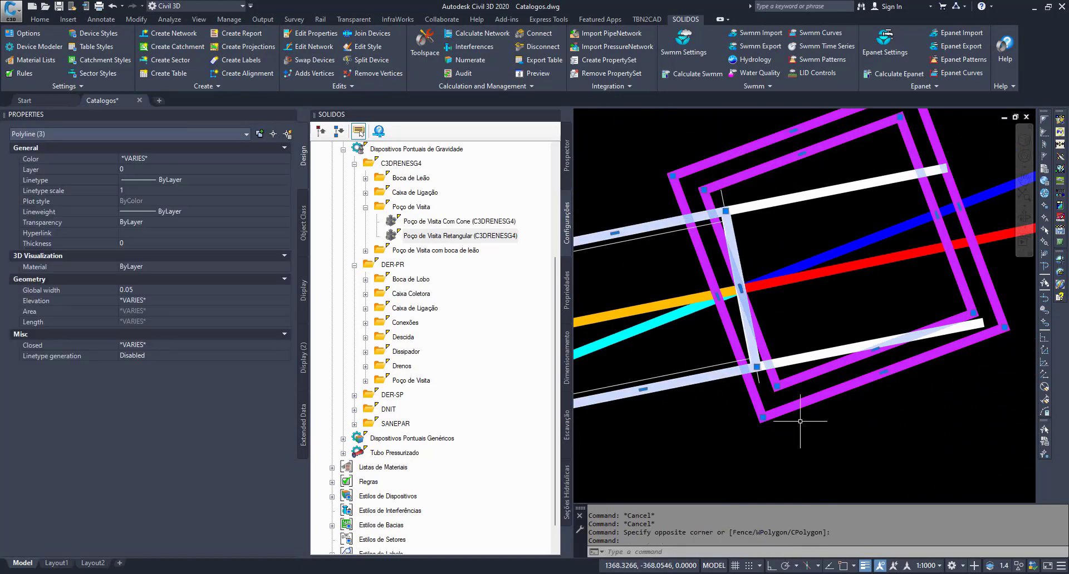
pyautogui.scroll(3, 774, 396)
pyautogui.scroll(-4, 751, 312)
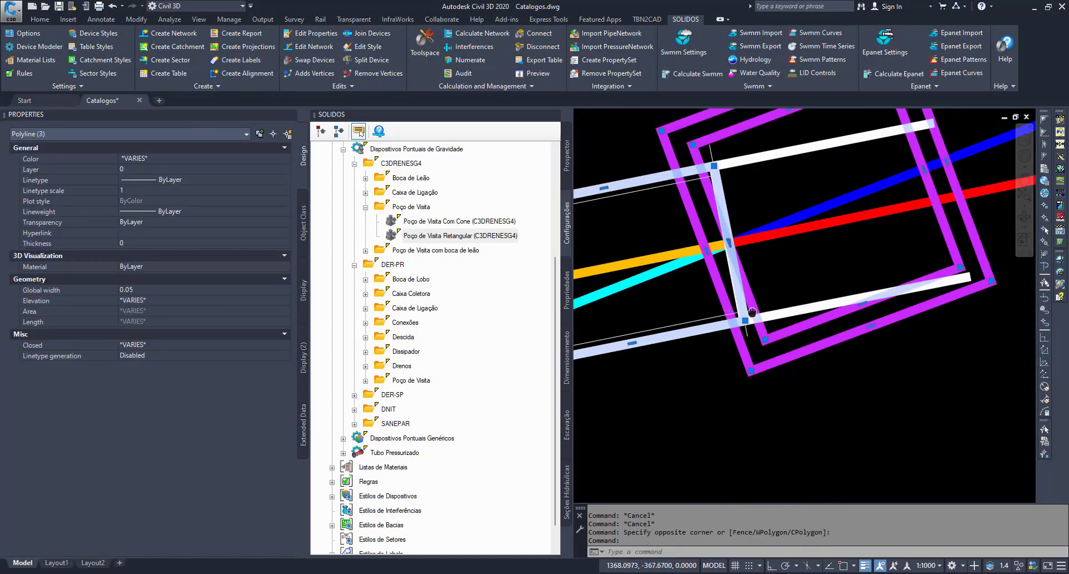
pyautogui.press('Escape')
pyautogui.press('Escape')
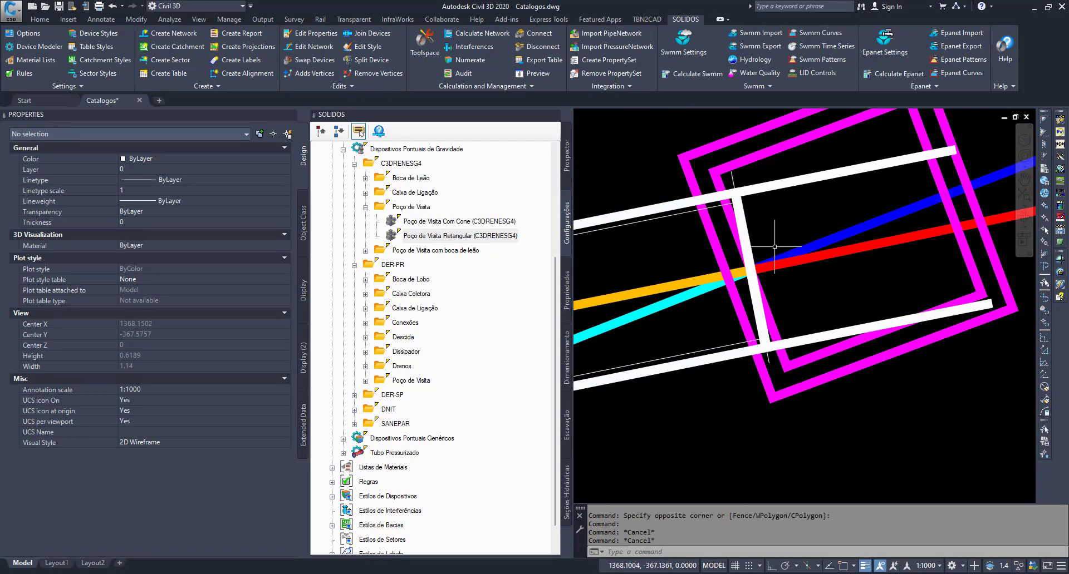
# - Examine the pipe-side and mirrored outlines together and individually to compare the two extrusion directions at the manhole
pyautogui.click(617, 213)
pyautogui.click(762, 185)
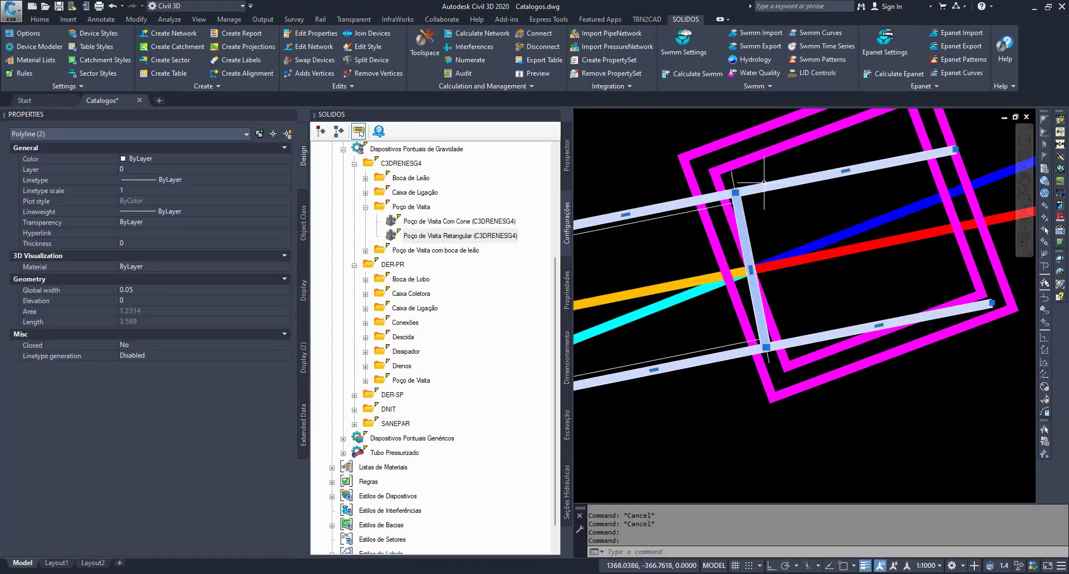
pyautogui.press('Escape')
pyautogui.press('Escape')
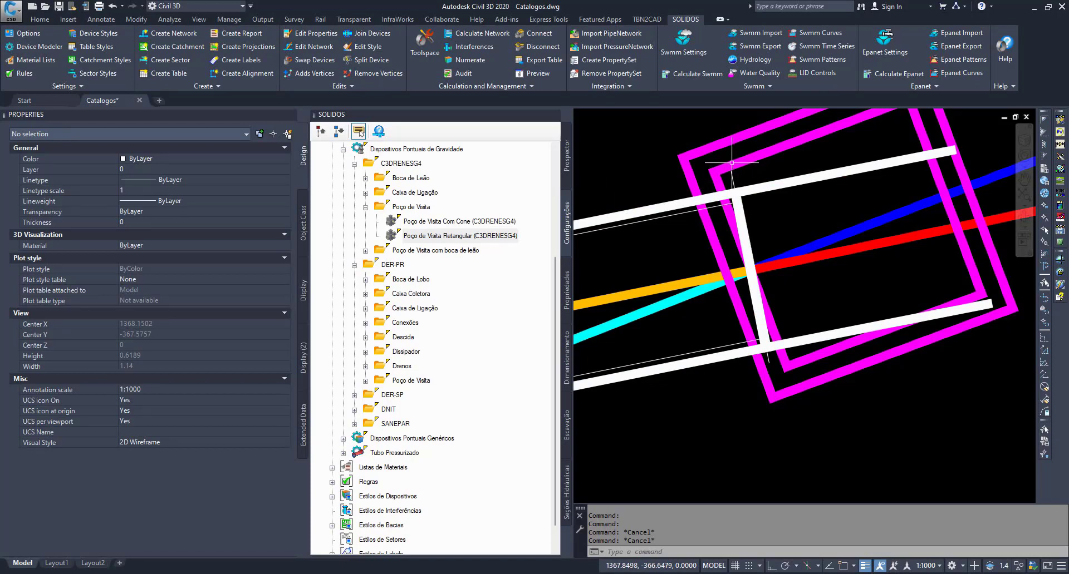
pyautogui.click(670, 202)
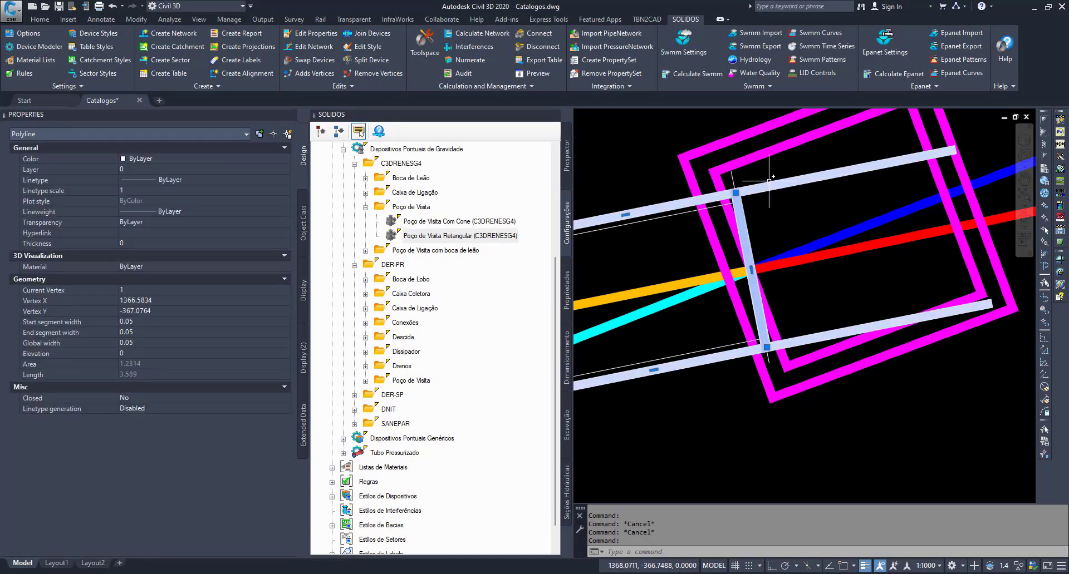
pyautogui.press('Escape')
pyautogui.press('Escape')
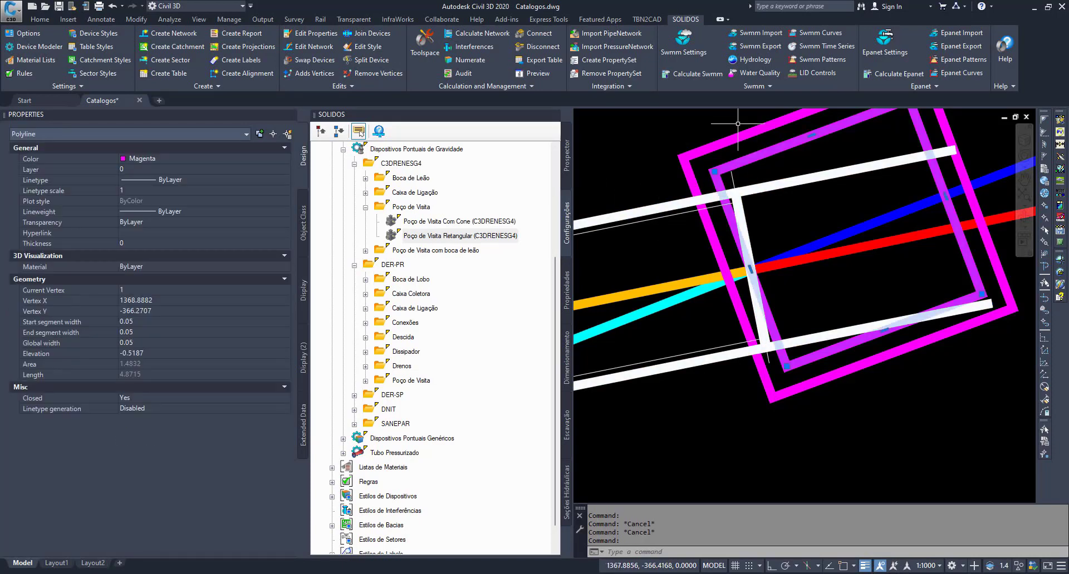
pyautogui.click(734, 206)
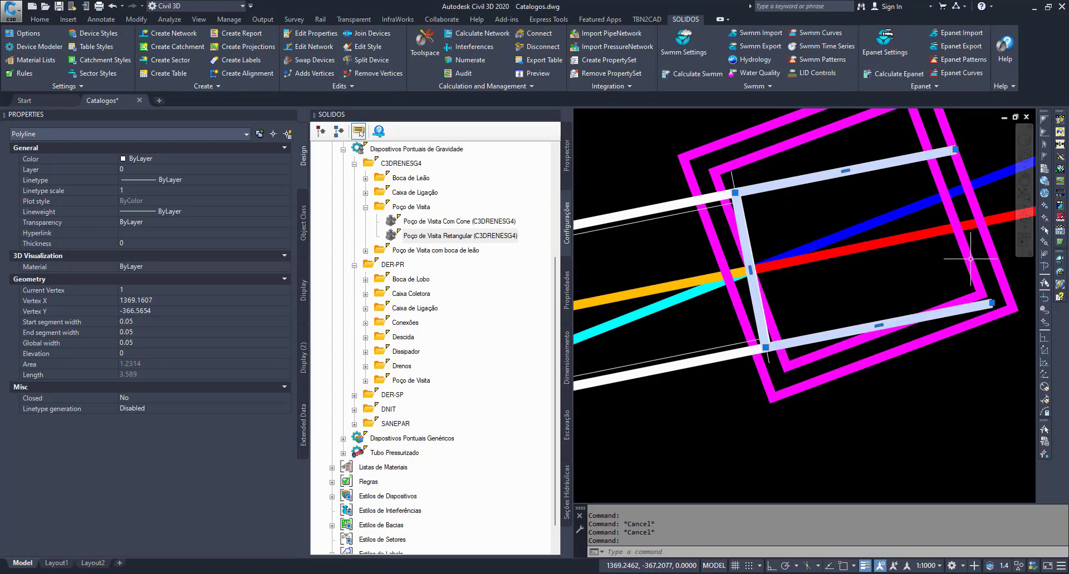
pyautogui.press('Escape')
# - Draw a polyline along the pipe-side edge of the manhole's inner rectangle, from its upper corner to its lower corner, using Endpoint and Nearest snaps
pyautogui.write('pl')
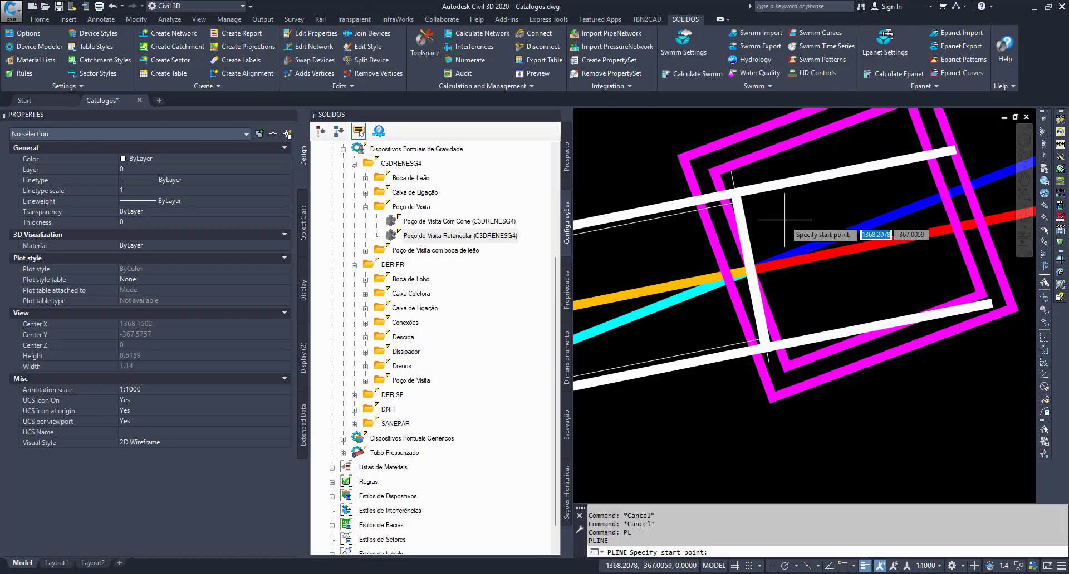
pyautogui.press('Return')
pyautogui.keyDown('shift'); pyautogui.rightClick(716, 189); pyautogui.keyUp('shift')
pyautogui.click(740, 260)
pyautogui.click(716, 177)
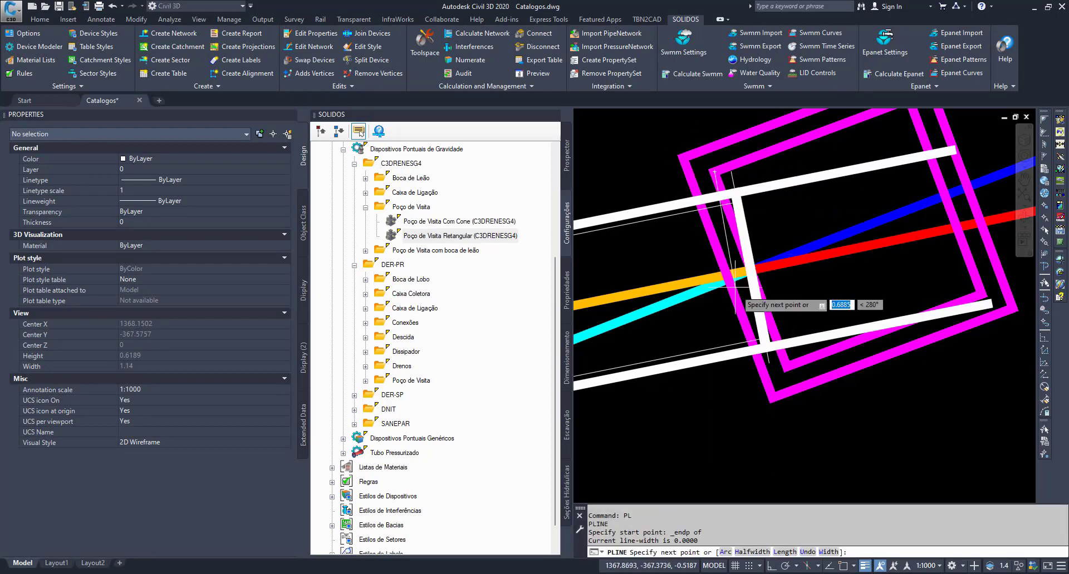
pyautogui.keyDown('shift'); pyautogui.rightClick(785, 364); pyautogui.keyUp('shift')
pyautogui.click(802, 339)
pyautogui.click(786, 364)
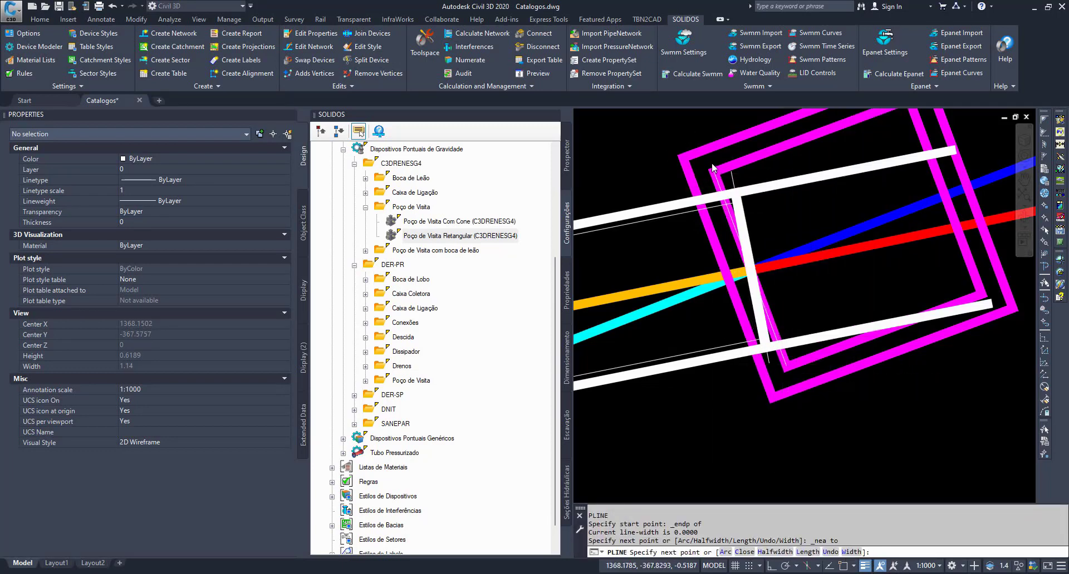
pyautogui.press('Return')
# - Inspect the new line along the manhole's inner wall, and select the cyan direction polyline that starts at the pipe end
pyautogui.click(782, 359)
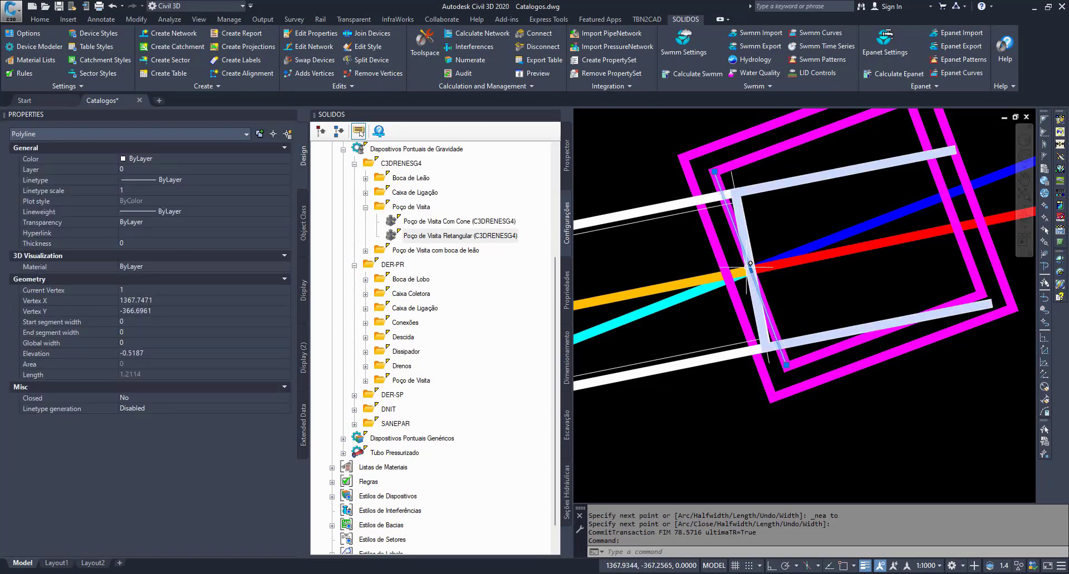
pyautogui.moveTo(753, 284); pyautogui.dragTo(871, 283, button='middle')
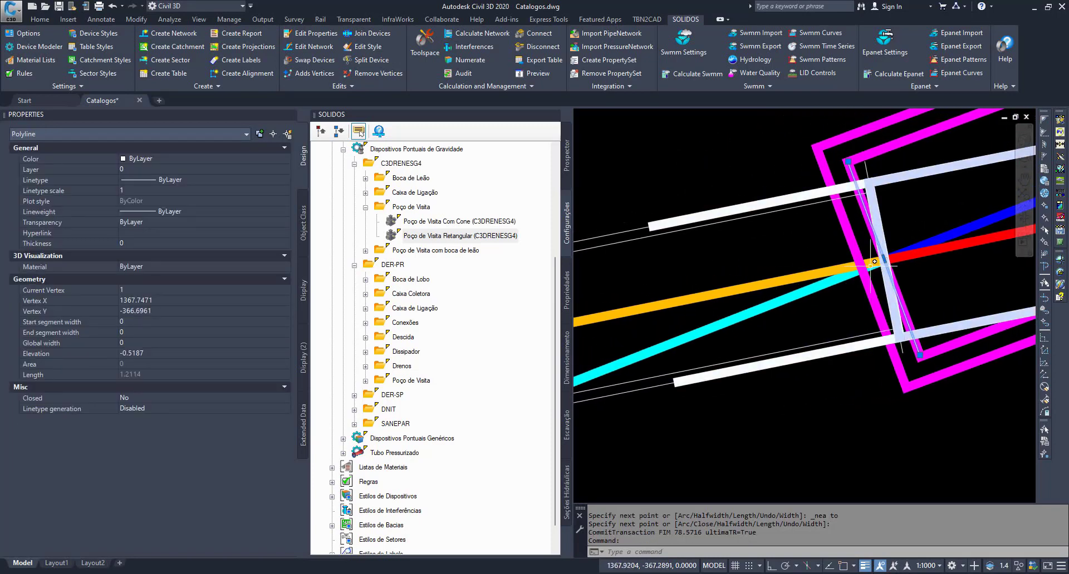
pyautogui.press('Escape')
pyautogui.click(710, 329)
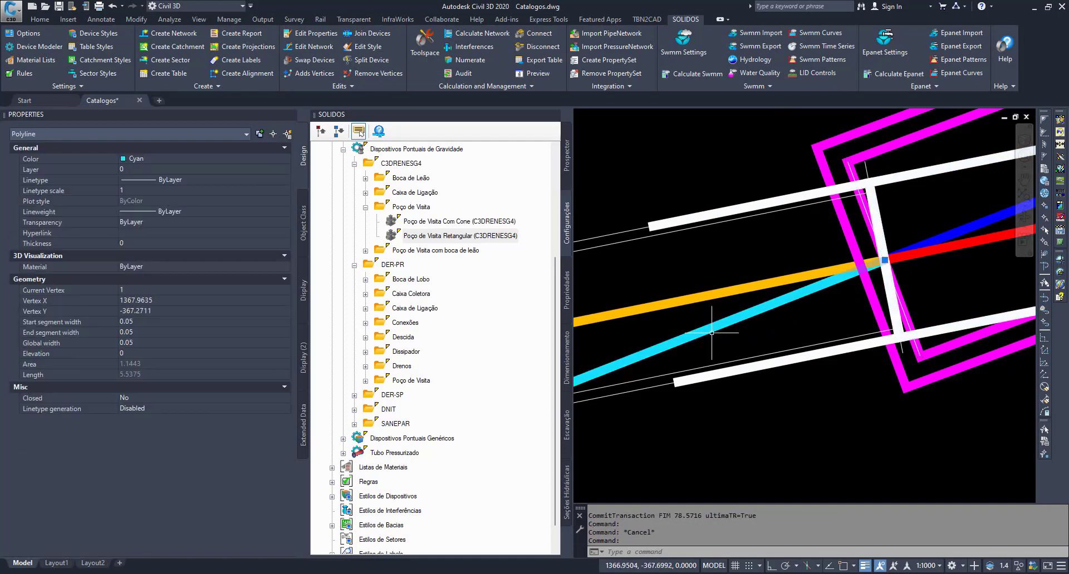
pyautogui.scroll(-3, 711, 329)
pyautogui.moveTo(727, 329); pyautogui.dragTo(848, 323, button='middle')
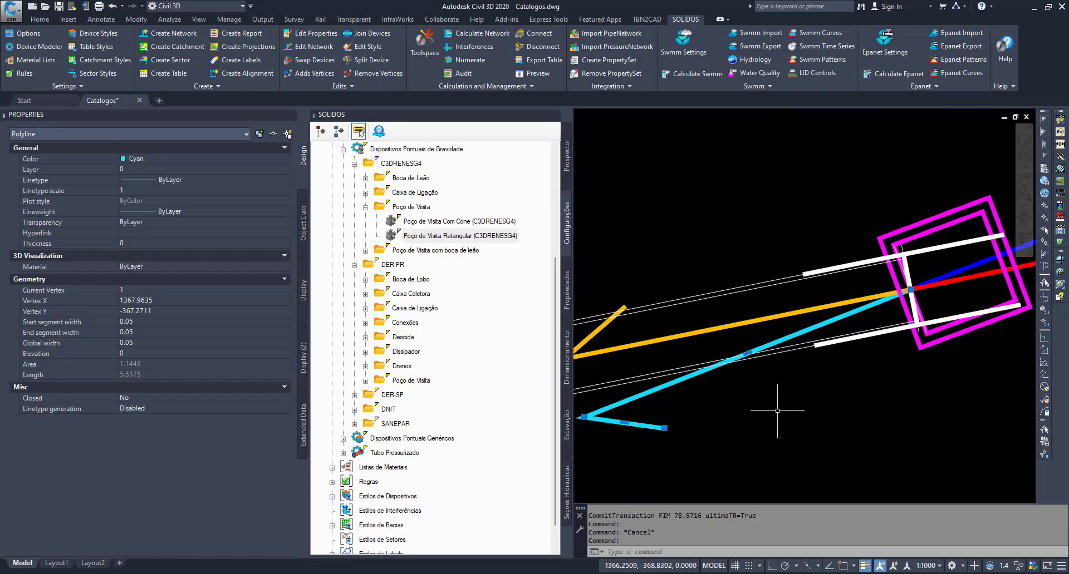
# - Open the Solids Builder for Poço de Visita Retangular (C3DRENESG4) and size its window so the drawing's sketches stay visible beside it
pyautogui.press('Escape')
pyautogui.click(427, 236)
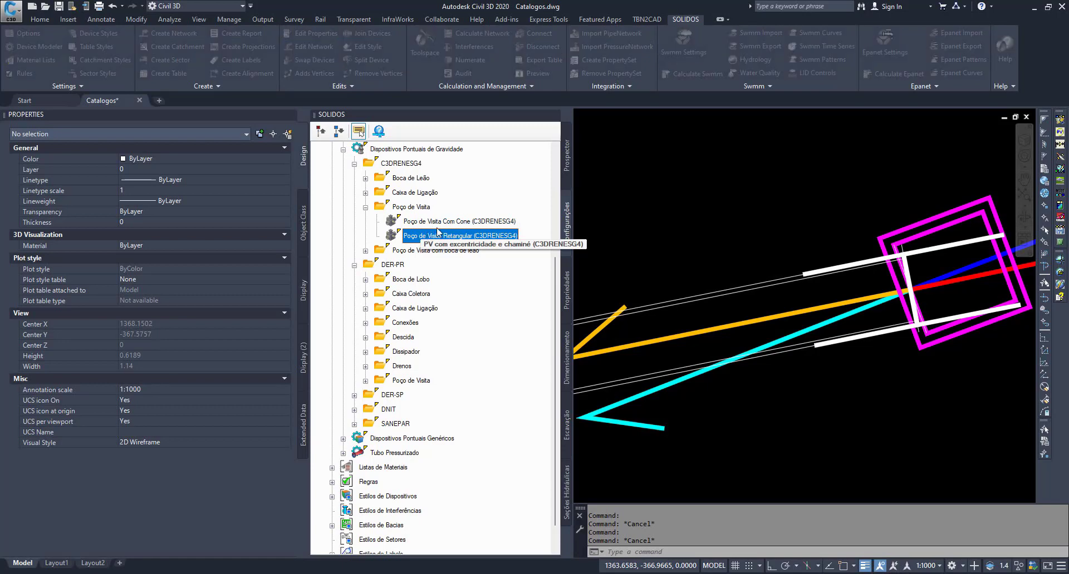
pyautogui.doubleClick(437, 234)
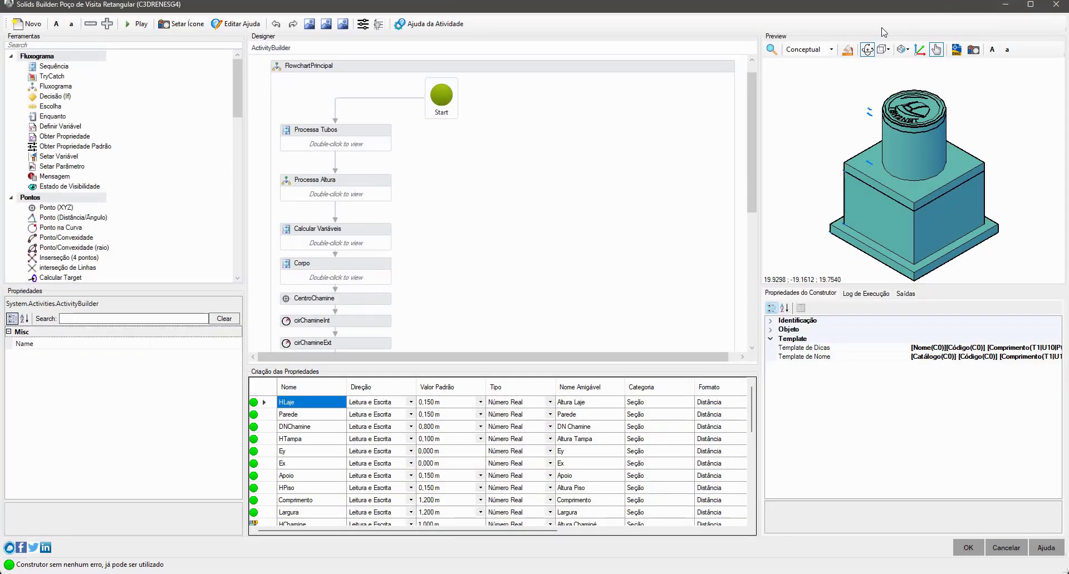
pyautogui.moveTo(921, 6)
pyautogui.mouseDown()
pyautogui.moveTo(814, 7)
pyautogui.moveTo(588, 69)
pyautogui.moveTo(475, 66)
pyautogui.moveTo(647, 67)
pyautogui.moveTo(683, 146)
pyautogui.moveTo(705, 101)
pyautogui.mouseUp()
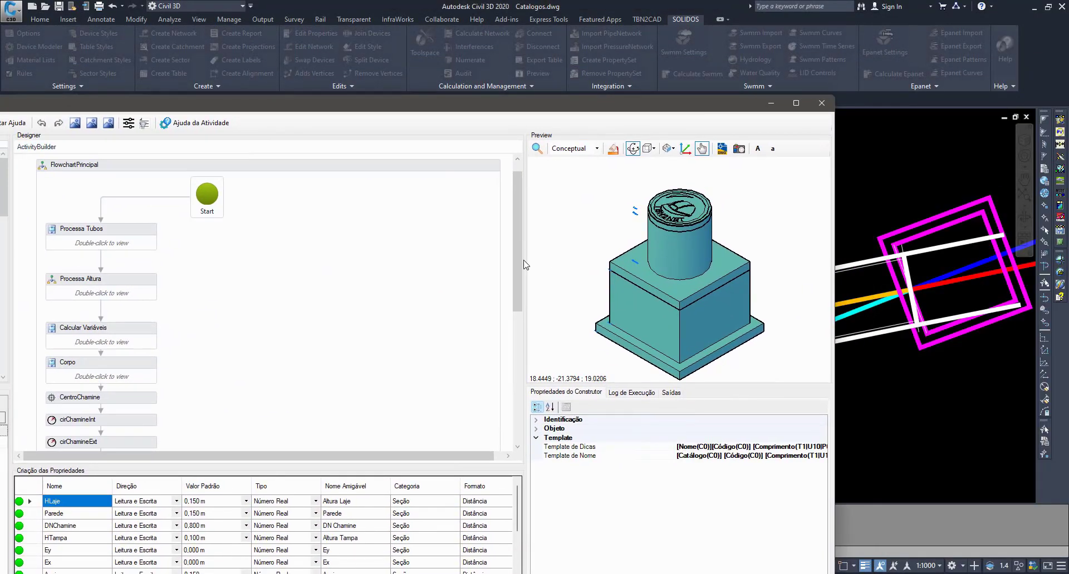
pyautogui.moveTo(526, 259); pyautogui.dragTo(691, 254)
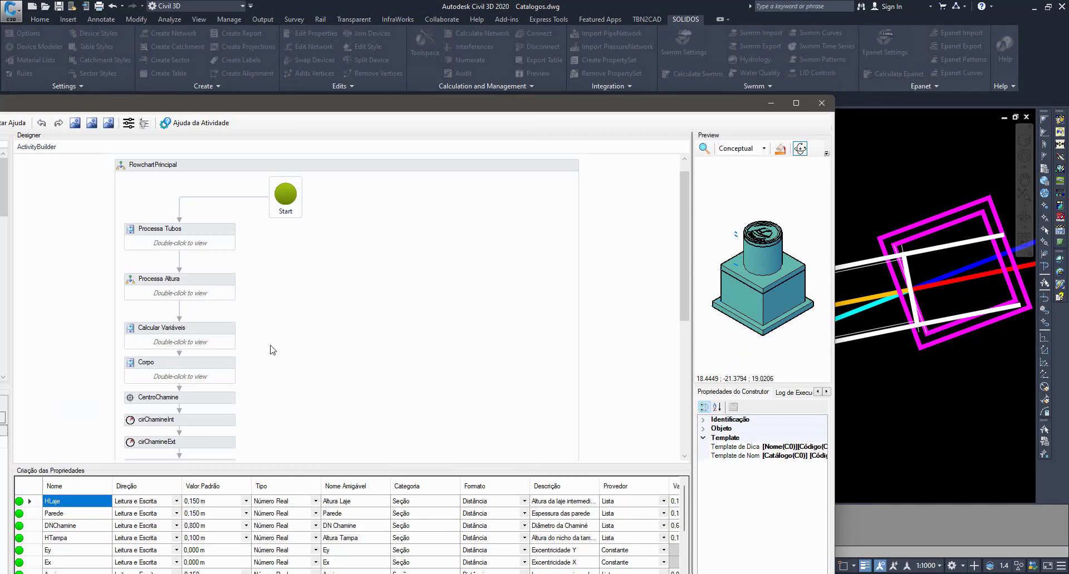
pyautogui.moveTo(400, 105); pyautogui.dragTo(534, 25)
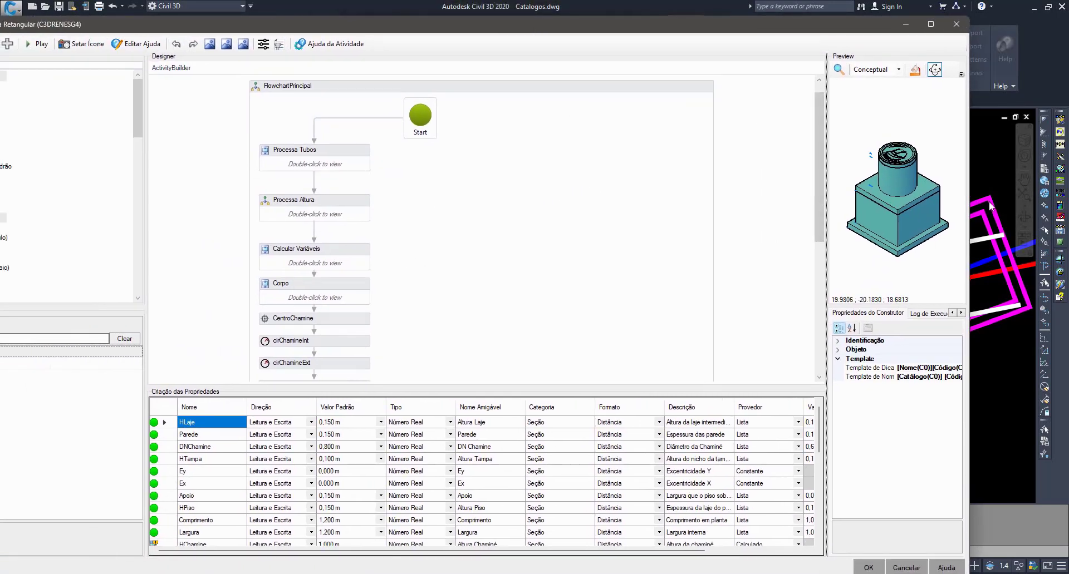
pyautogui.moveTo(606, 219); pyautogui.dragTo(531, 215)
# - Open the Calcula Min e Max sequence inside Processa Tubos and Obter Props Tubo, down to its conDirection activities
pyautogui.doubleClick(183, 170)
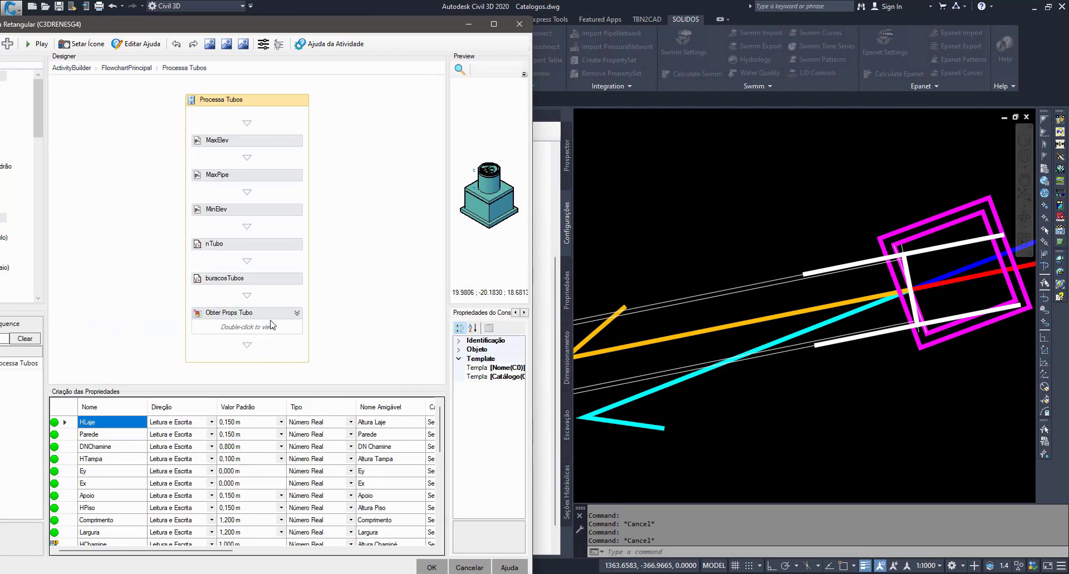
pyautogui.doubleClick(272, 325)
pyautogui.doubleClick(265, 212)
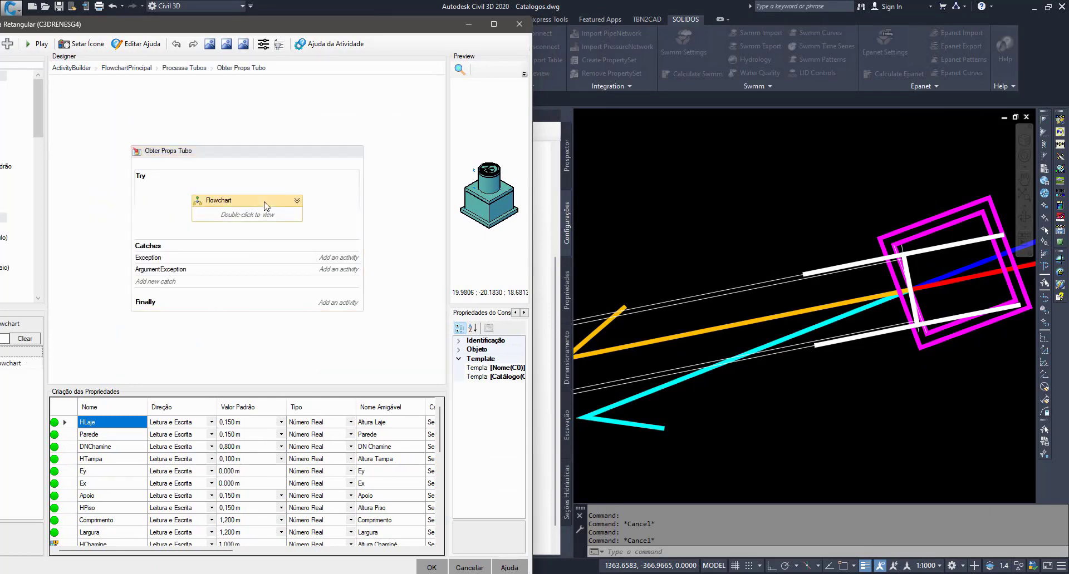
pyautogui.doubleClick(242, 341)
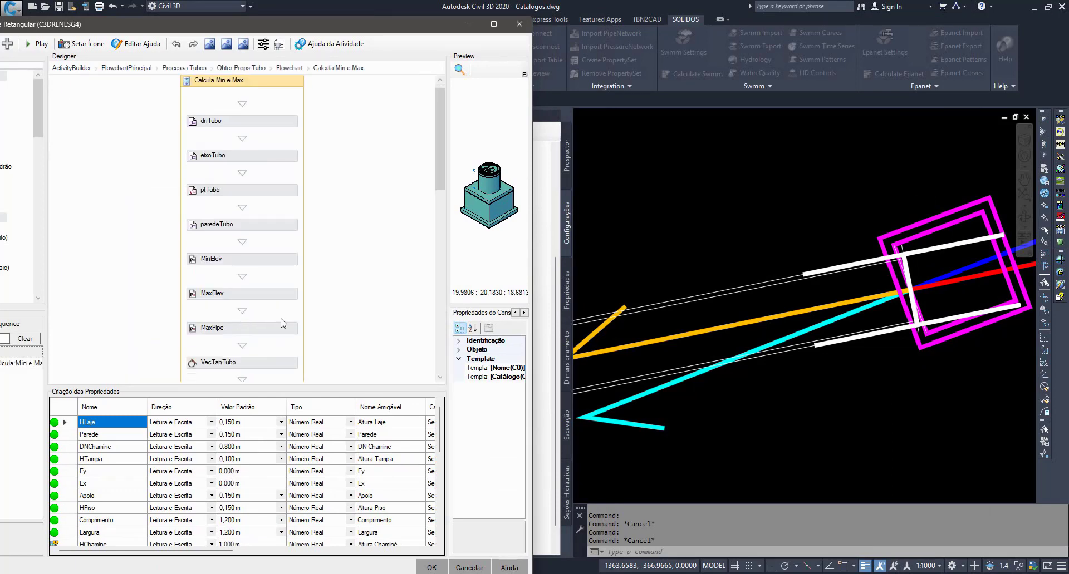
pyautogui.scroll(-10, 243, 246)
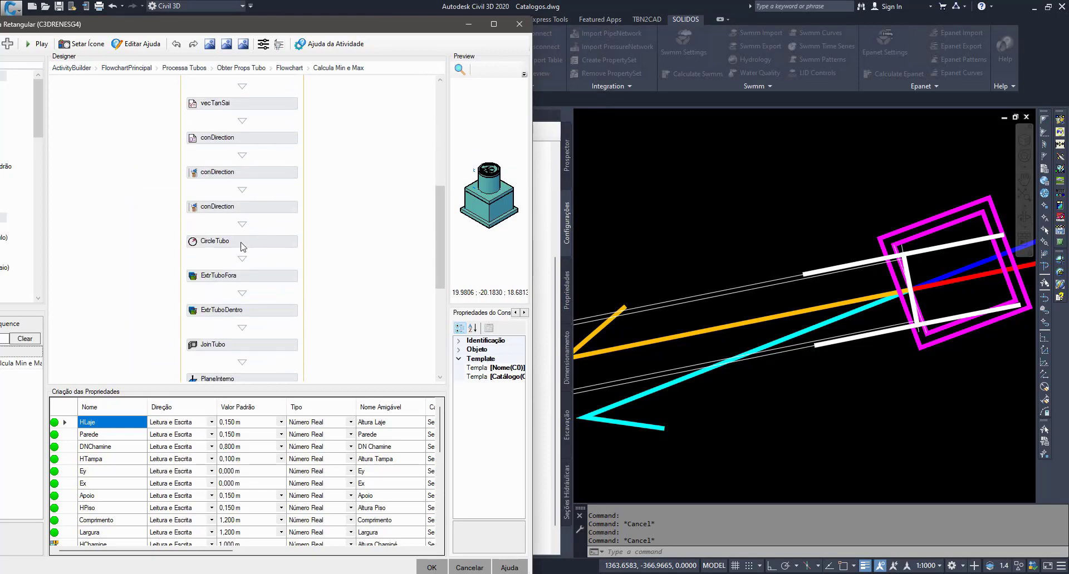
# - Inspect the value expression of the second conDirection variable assignment and close it unchanged, keeping the builder's properties in view
pyautogui.click(277, 206)
pyautogui.moveTo(252, 28); pyautogui.dragTo(452, 8)
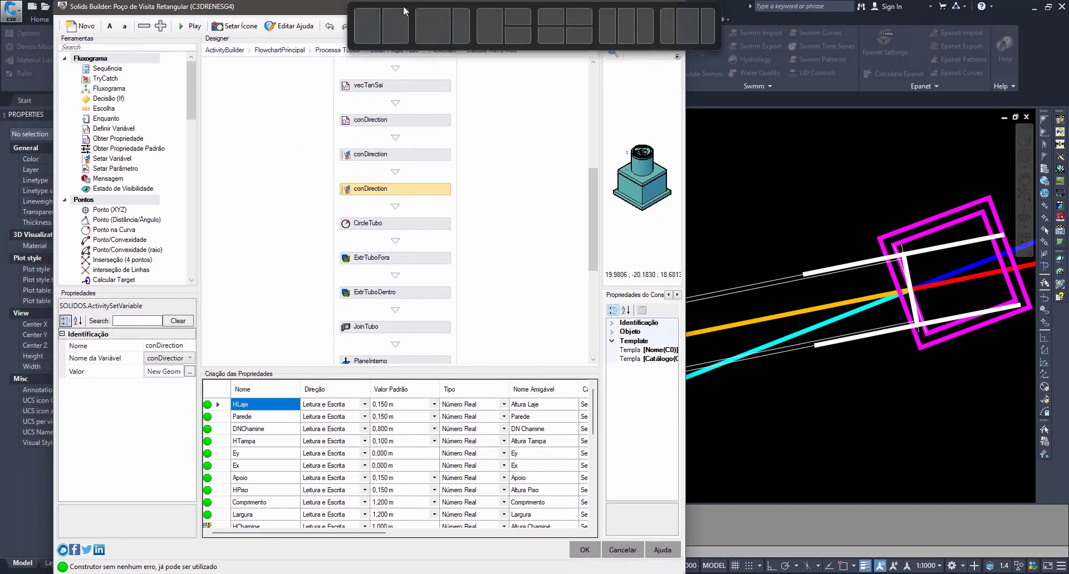
pyautogui.click(190, 373)
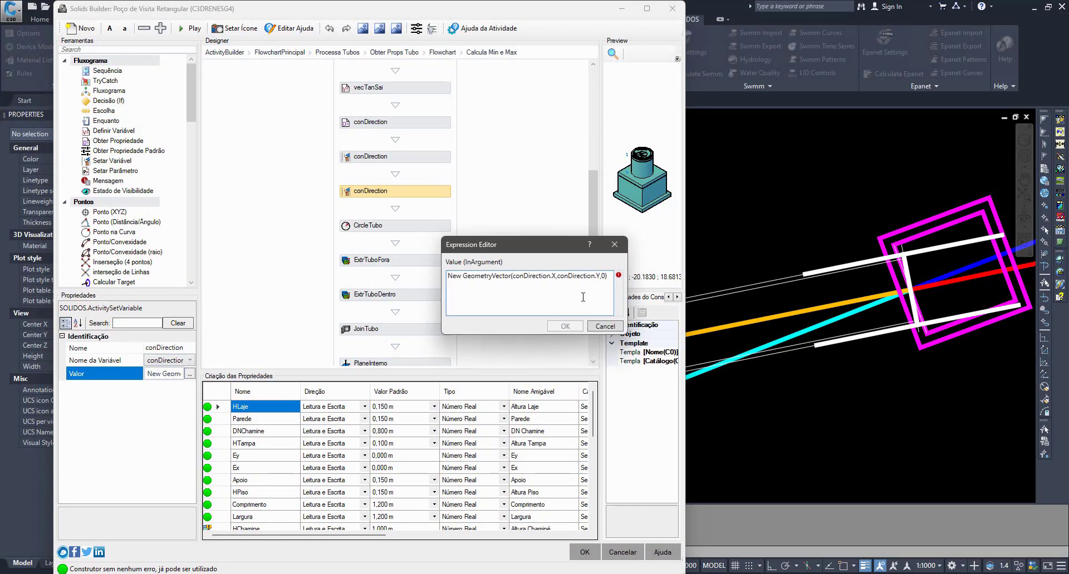
pyautogui.moveTo(609, 280); pyautogui.dragTo(399, 283)
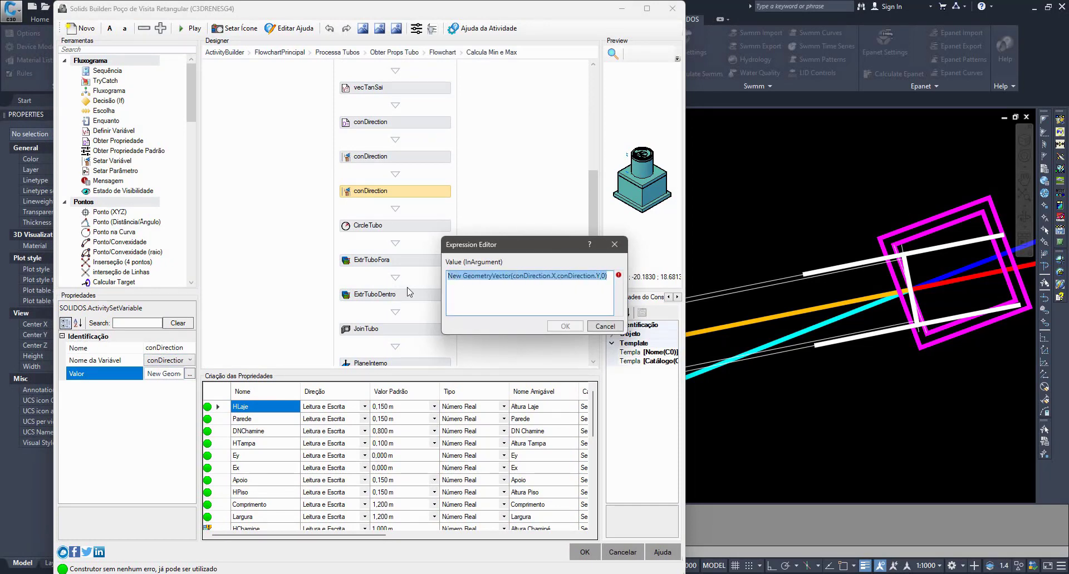
pyautogui.click(601, 275)
pyautogui.moveTo(602, 276); pyautogui.dragTo(367, 280)
pyautogui.doubleClick(478, 276)
pyautogui.moveTo(556, 277); pyautogui.dragTo(594, 280)
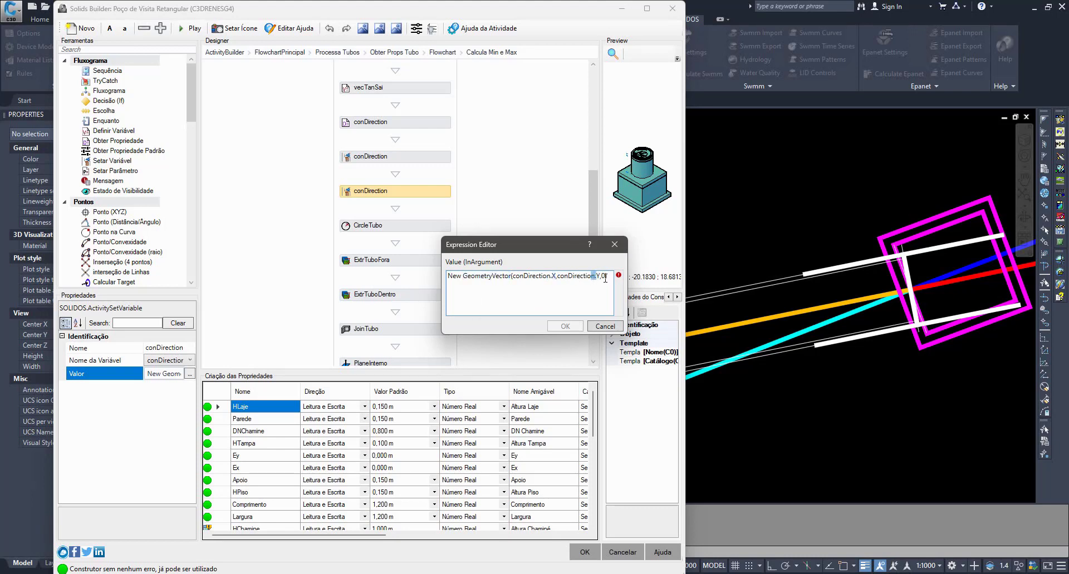
pyautogui.click(604, 326)
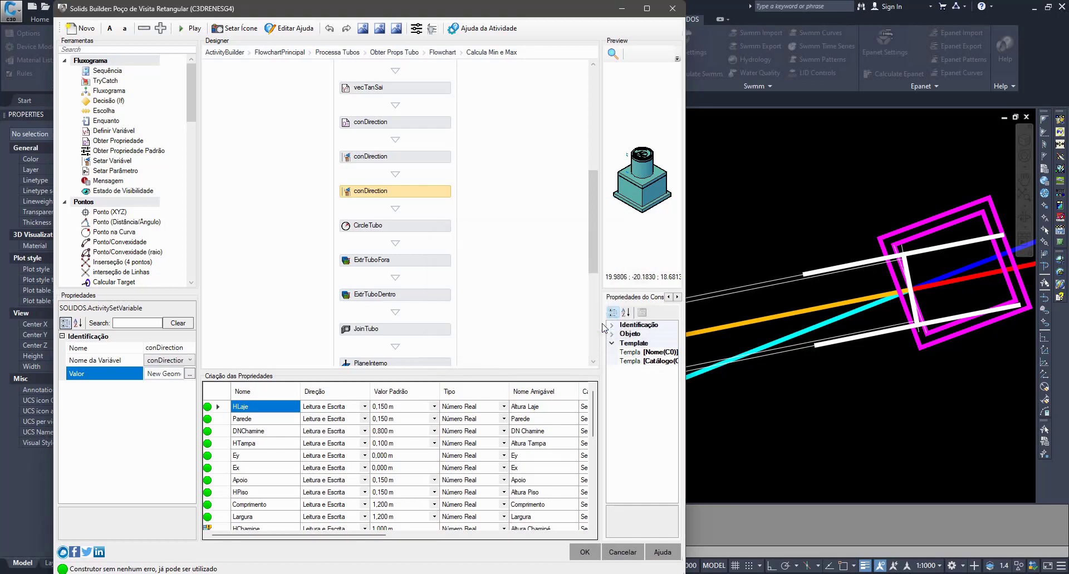
# - Inspect CircleTubo's centre, vector and full radius expression, leaving the expression unchanged
pyautogui.click(433, 230)
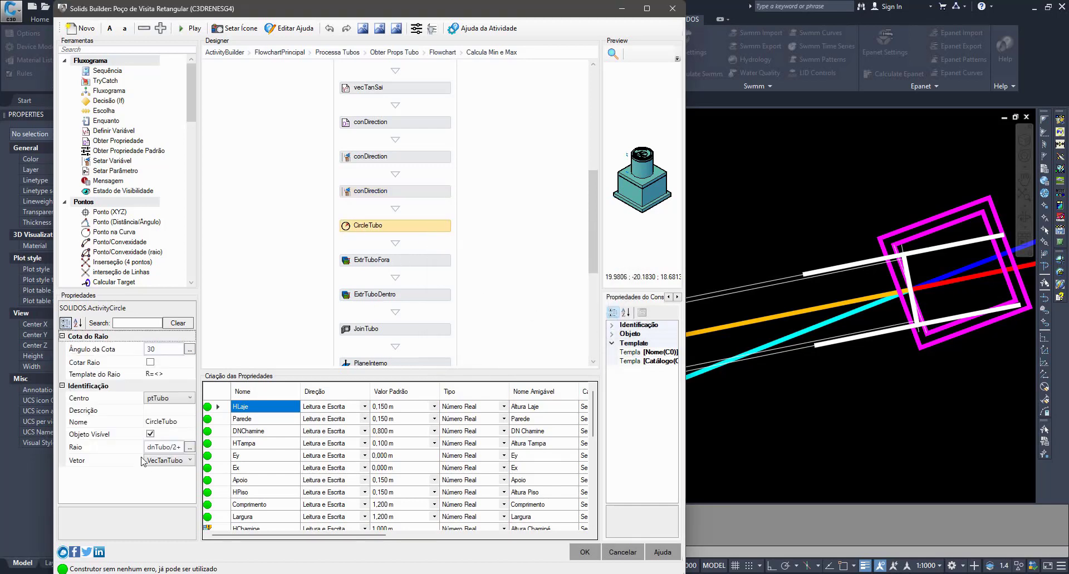
pyautogui.moveTo(145, 453); pyautogui.dragTo(118, 454)
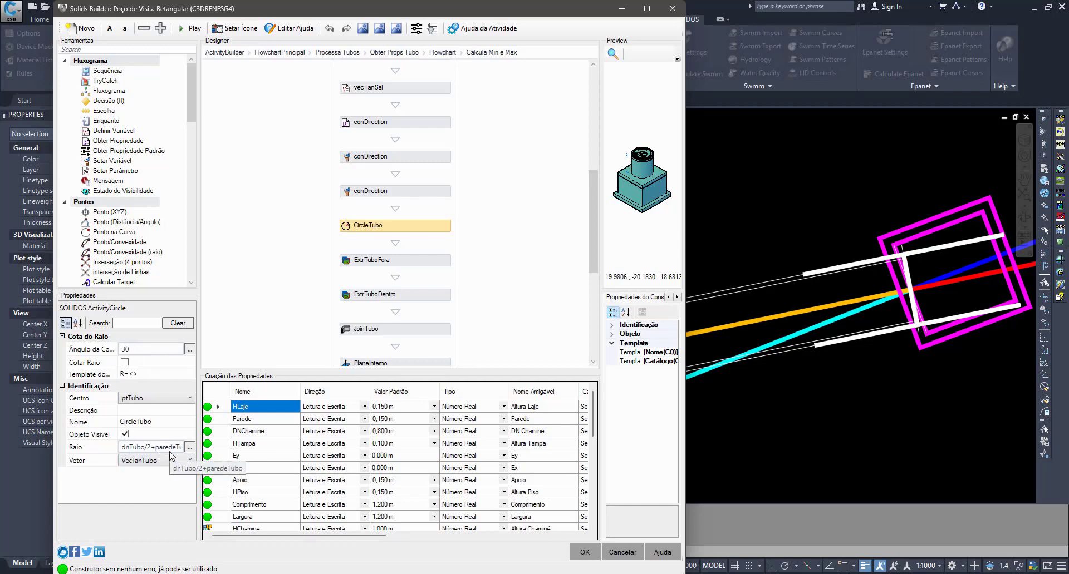
pyautogui.click(190, 447)
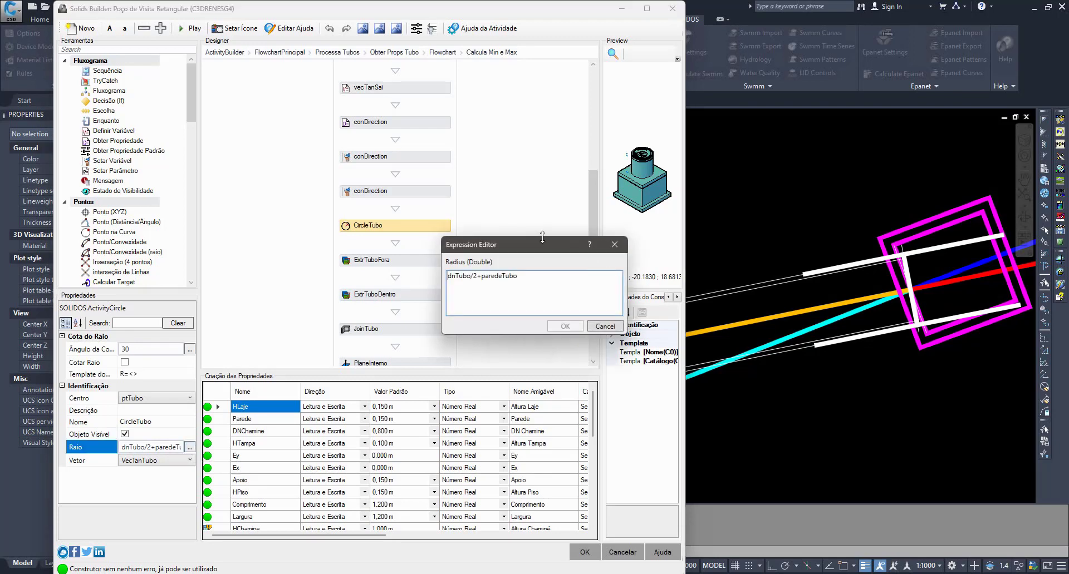
pyautogui.click(598, 328)
# - Review the settings of the ExtrTuboFora and ExtrTuboDentro extrusions and of the JoinTubo activity that combines them
pyautogui.click(427, 266)
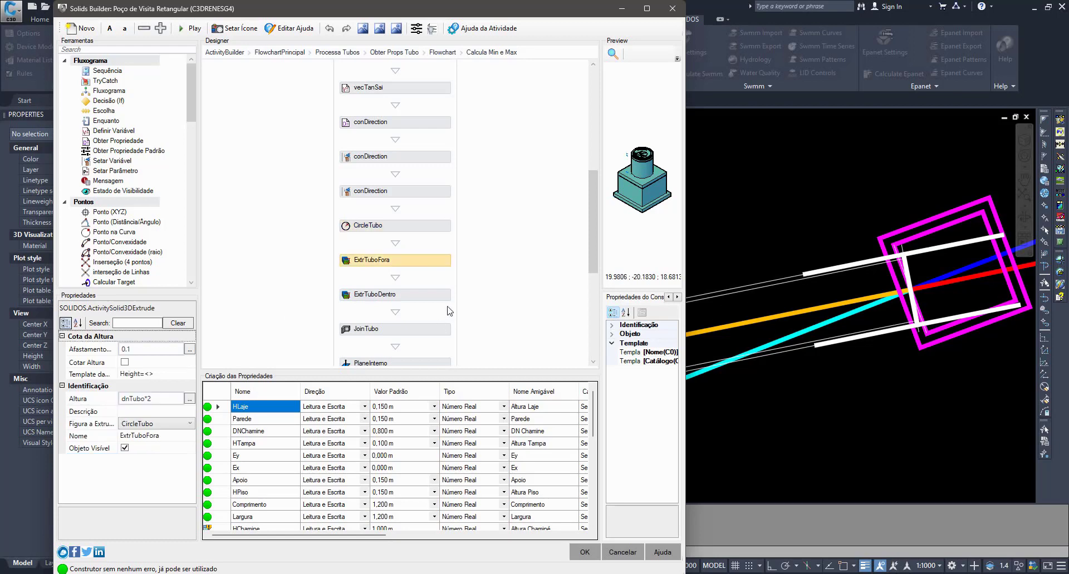
pyautogui.click(434, 297)
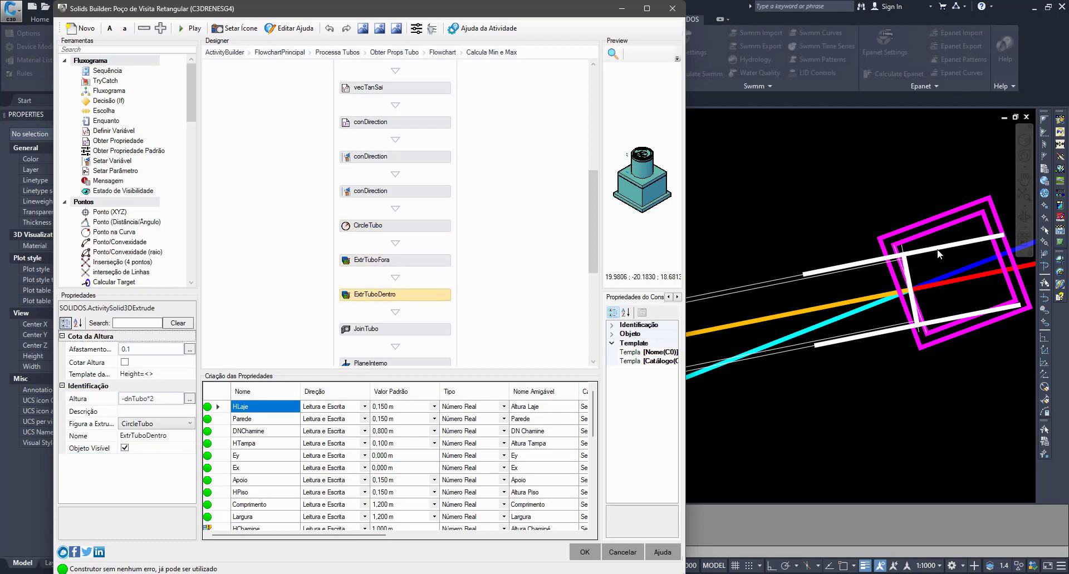
pyautogui.click(439, 329)
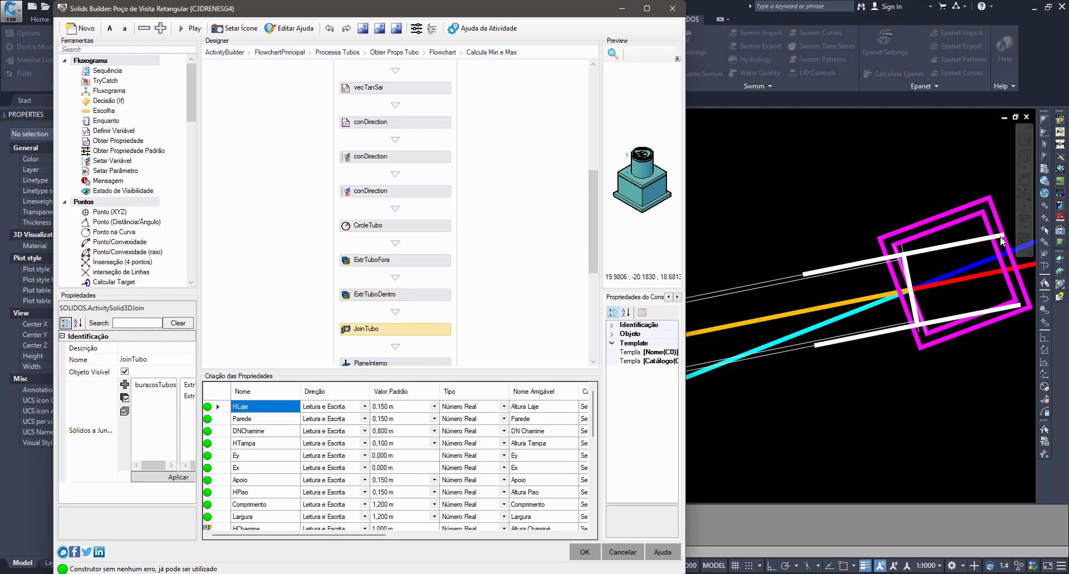
pyautogui.scroll(-5, 440, 272)
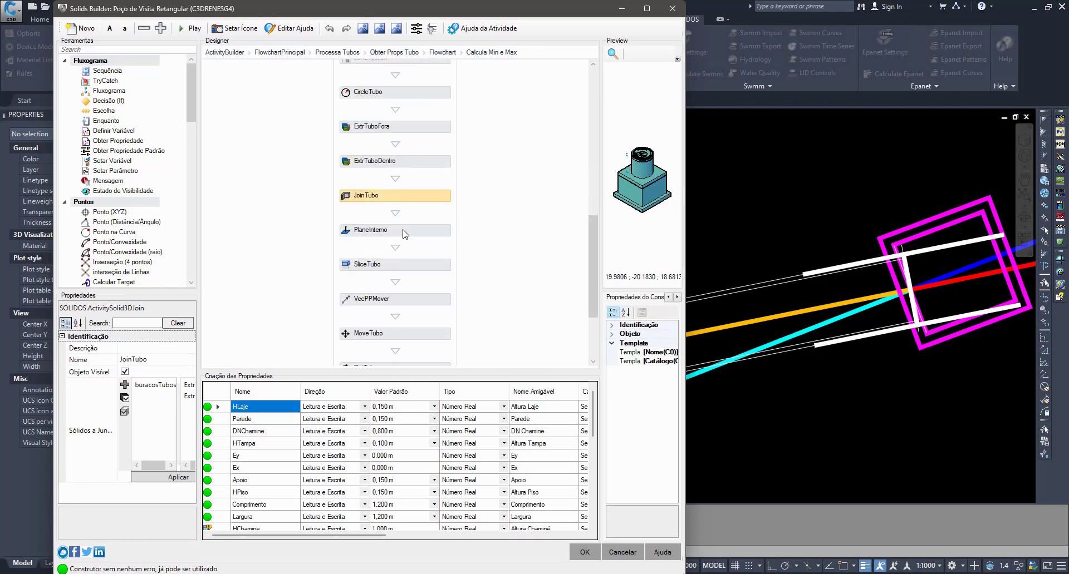
# - Examine PlaneInterno's origin and normal and SliceTubo's cutting plane and solid, and close the Solids Builder without saving
pyautogui.click(404, 232)
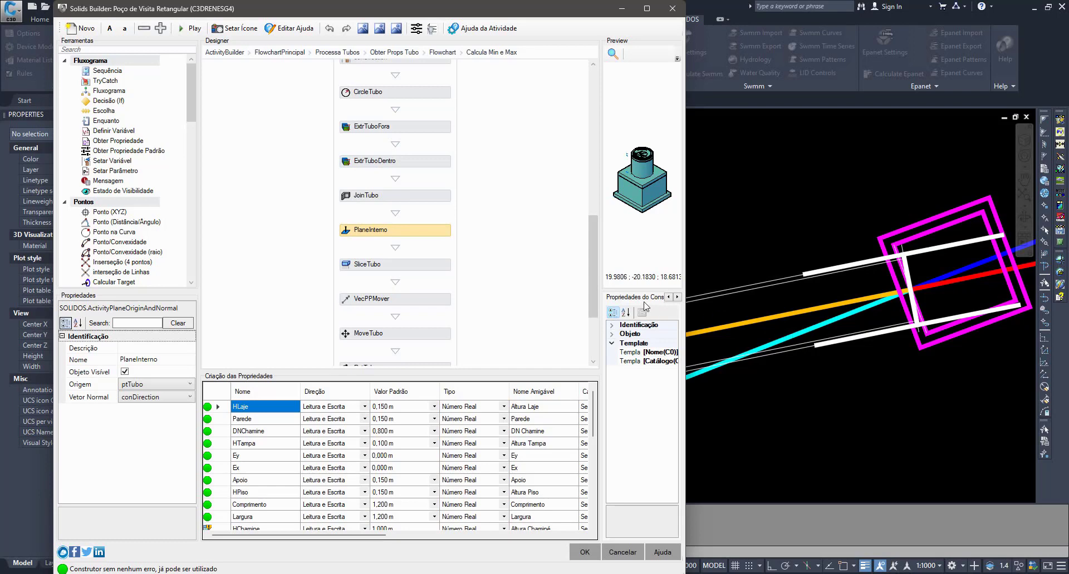
pyautogui.click(418, 267)
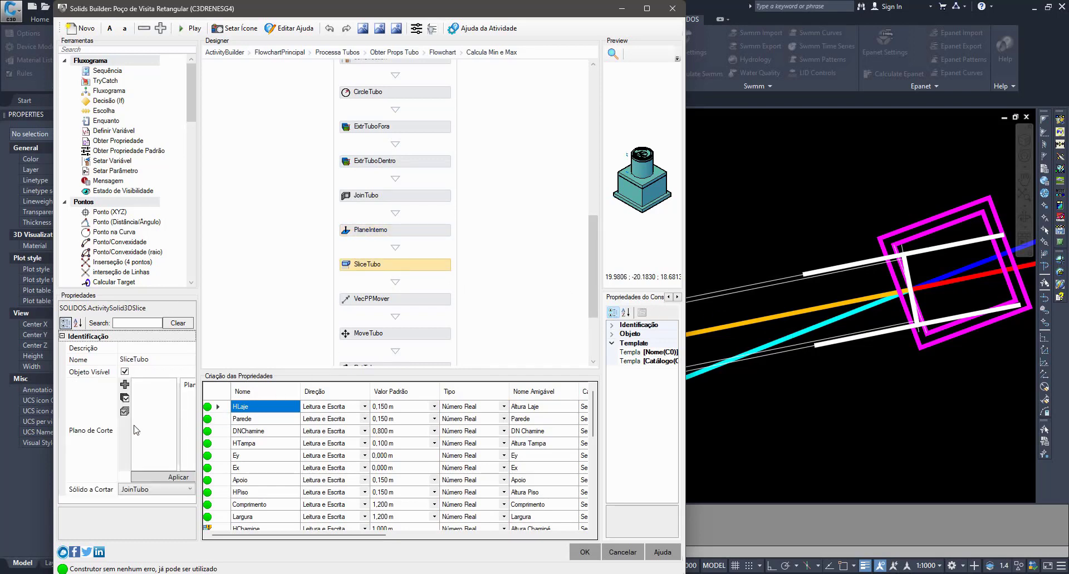
pyautogui.moveTo(116, 444); pyautogui.dragTo(84, 445)
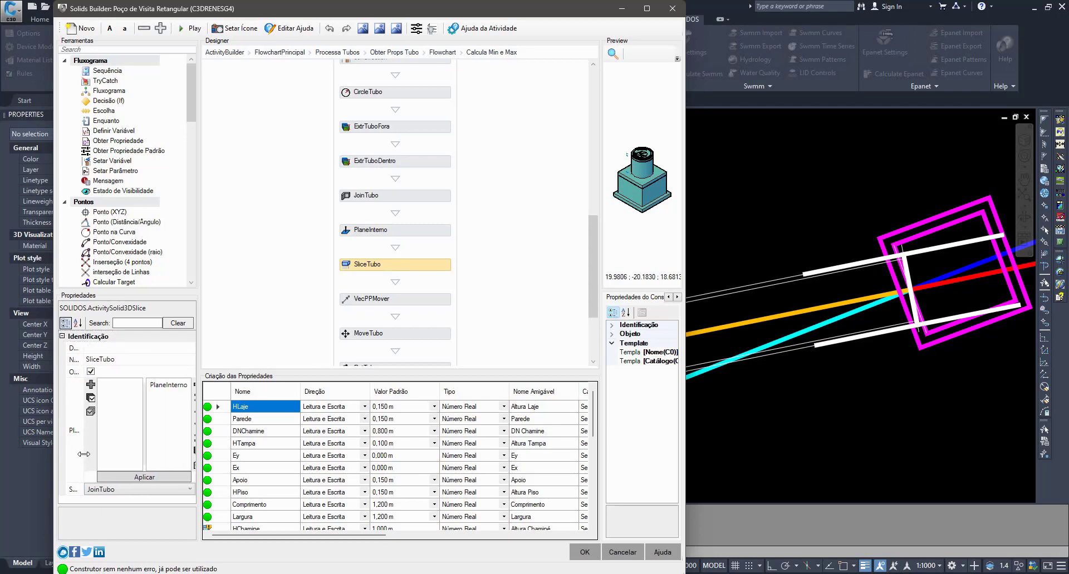
pyautogui.click(814, 281)
pyautogui.click(624, 553)
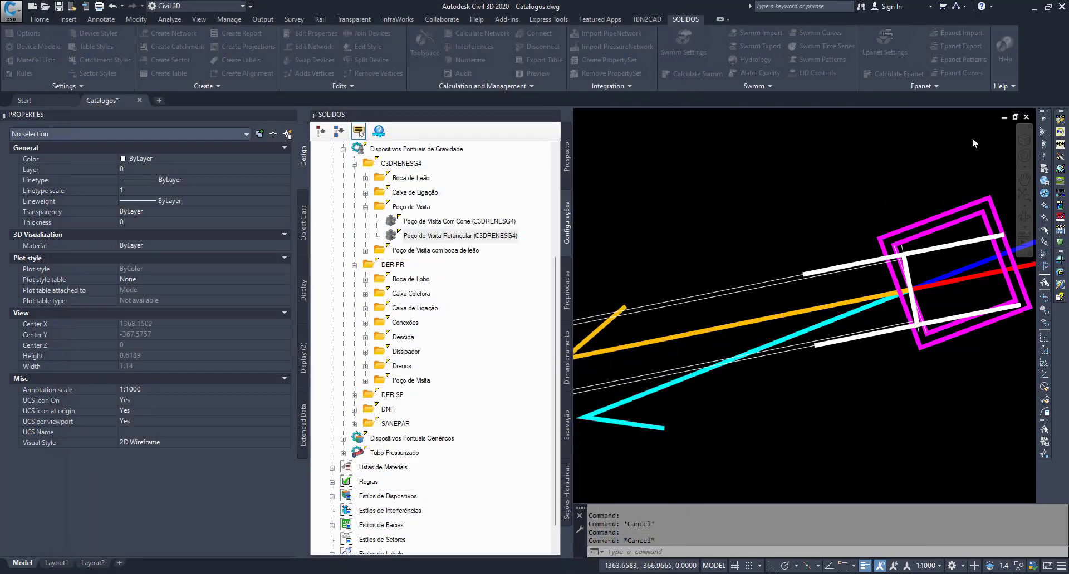
# - Erase the thick white outline that extends from the pipe end into the manhole
pyautogui.click(921, 252)
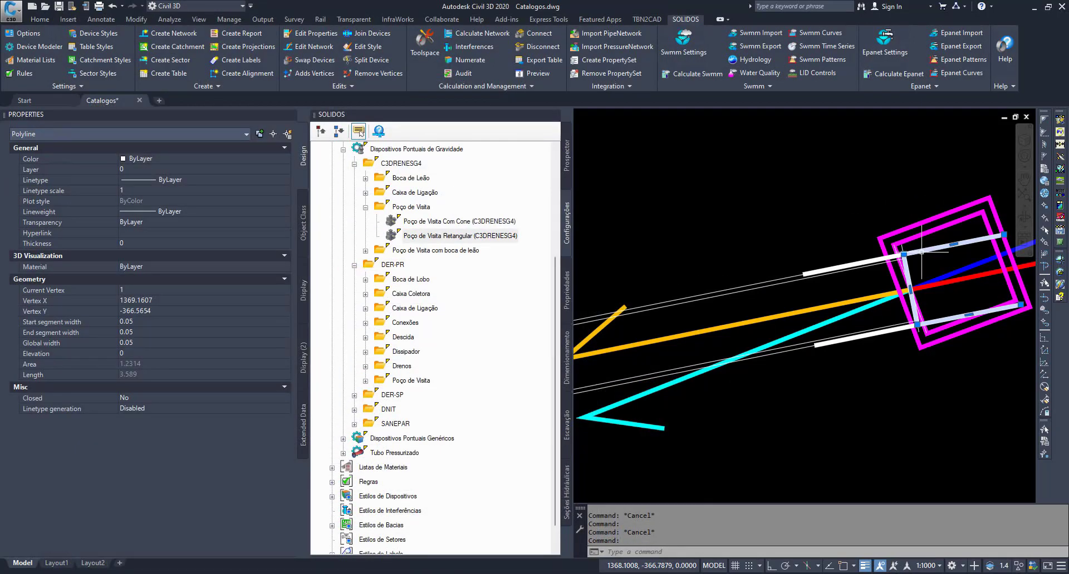
pyautogui.write('e')
pyautogui.press('Return')
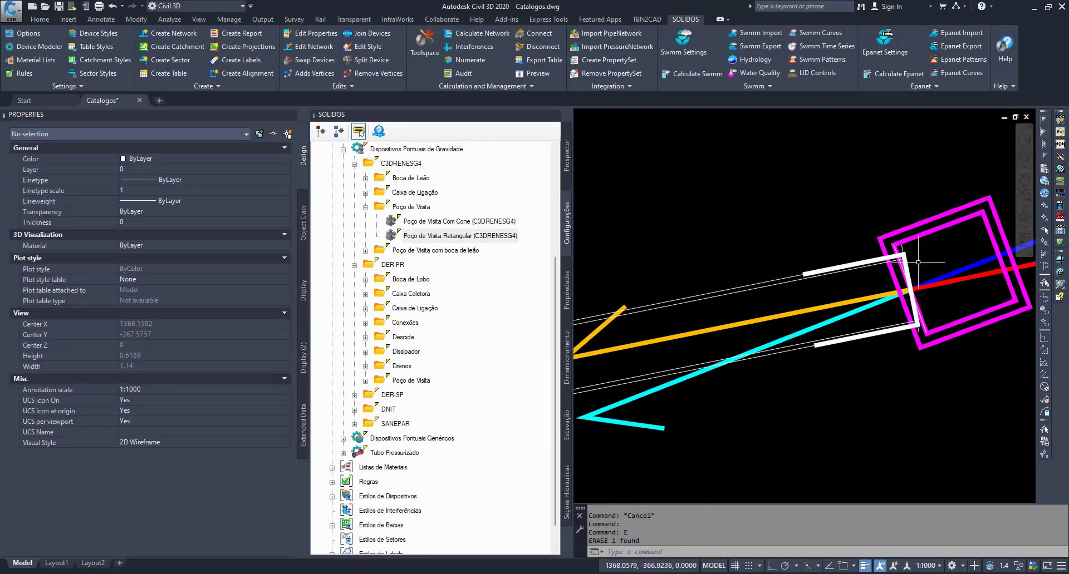
# - Stretch the upper corner of the pipe-side white outline onto the manhole's inner wall line, using the Nearest snap
pyautogui.scroll(5, 913, 245)
pyautogui.click(882, 242)
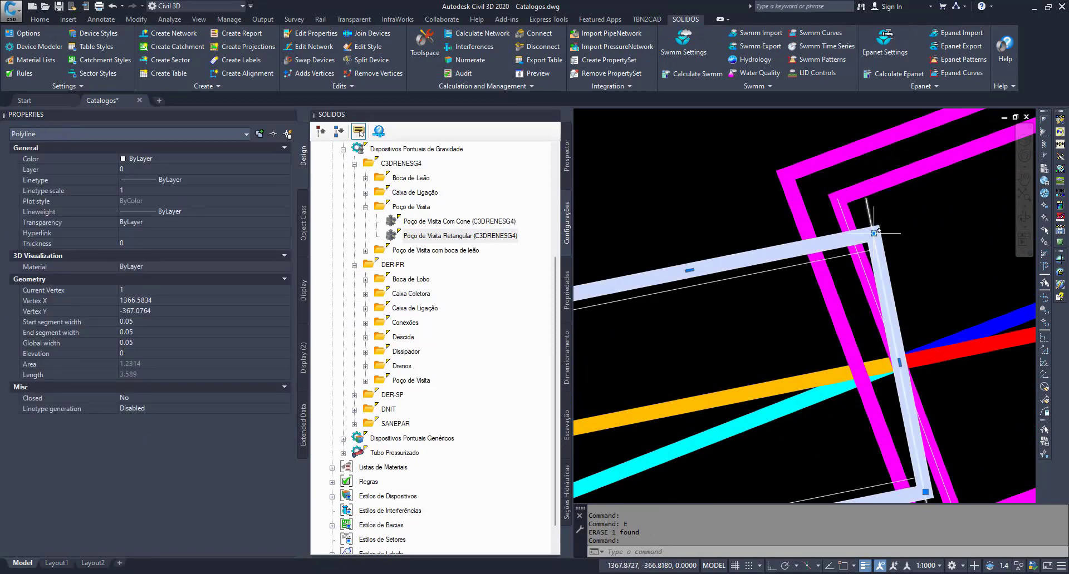
pyautogui.click(873, 233)
pyautogui.keyDown('shift'); pyautogui.rightClick(853, 239); pyautogui.keyUp('shift')
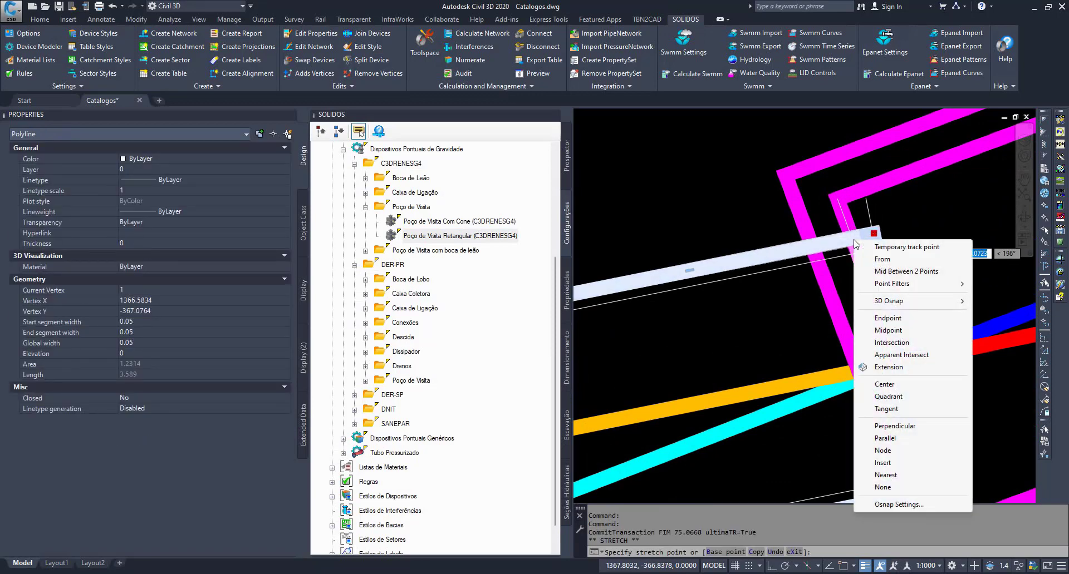
pyautogui.press('i')
pyautogui.click(853, 239)
pyautogui.keyDown('shift'); pyautogui.rightClick(852, 232); pyautogui.keyUp('shift')
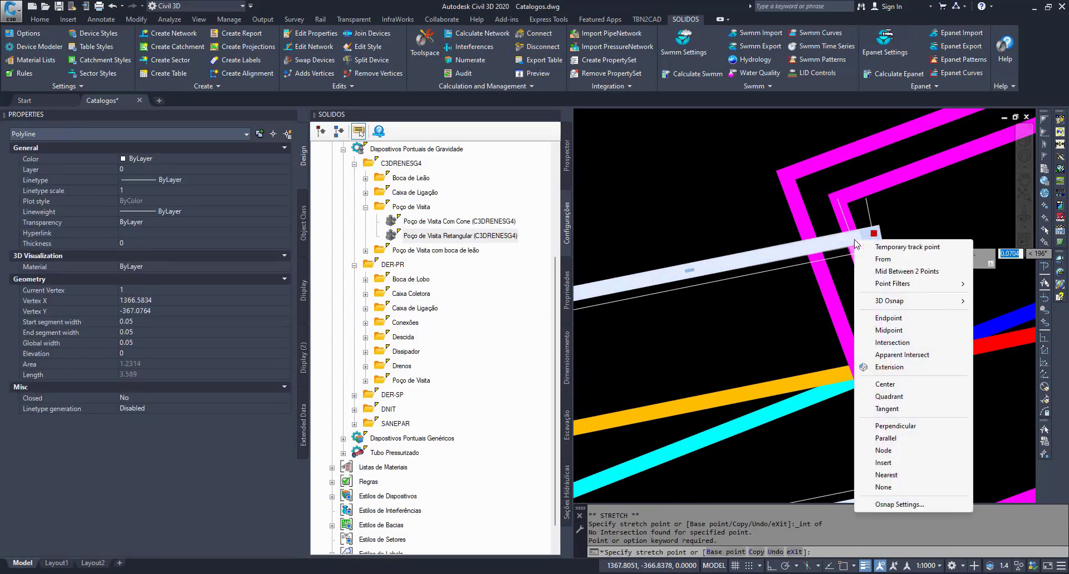
pyautogui.press('r')
pyautogui.click(852, 238)
# - Stretch the lower corner of the pipe-side white outline onto the manhole's inner wall line with the Nearest snap, and deselect it
pyautogui.scroll(-3, 851, 329)
pyautogui.scroll(3, 861, 300)
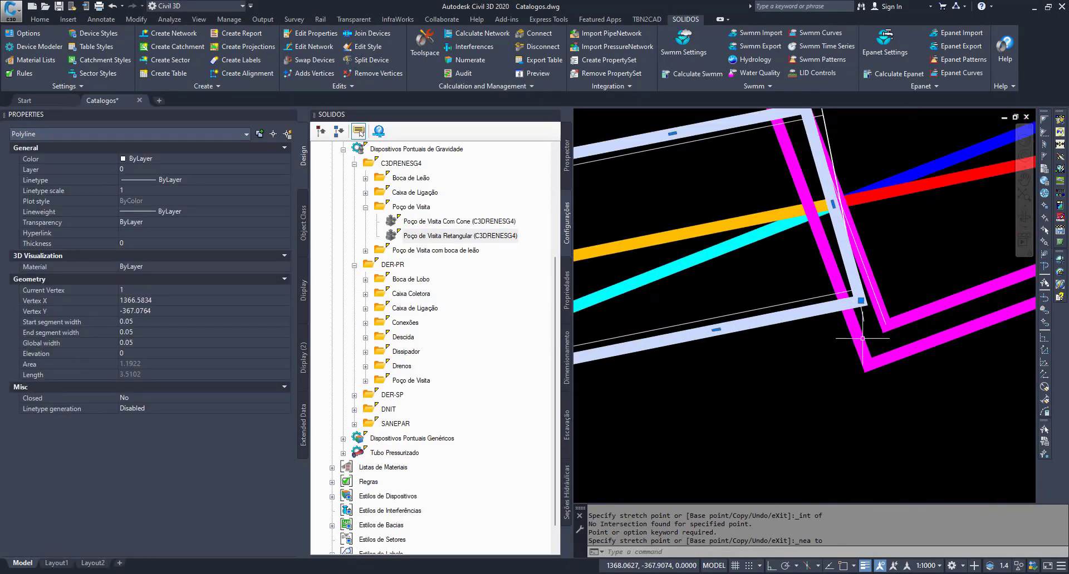
pyautogui.click(861, 301)
pyautogui.keyDown('shift'); pyautogui.rightClick(874, 298); pyautogui.keyUp('shift')
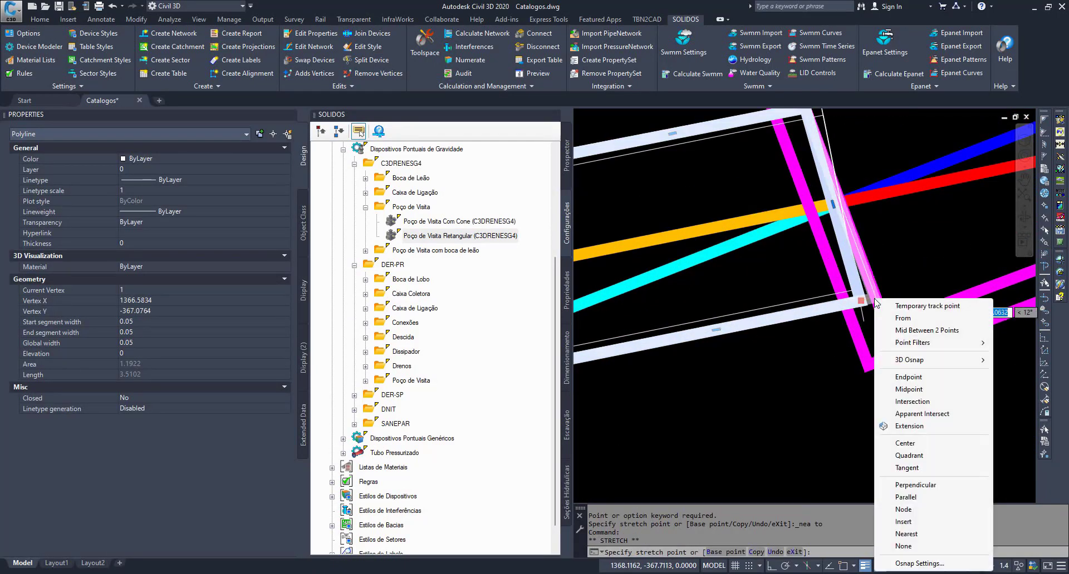
pyautogui.press('r')
pyautogui.click(876, 297)
pyautogui.press('Escape')
pyautogui.press('Escape')
pyautogui.press('Escape')
# - Erase the thin straight polyline that crosses the pipe end at the manhole's inner wall
pyautogui.scroll(-2, 872, 283)
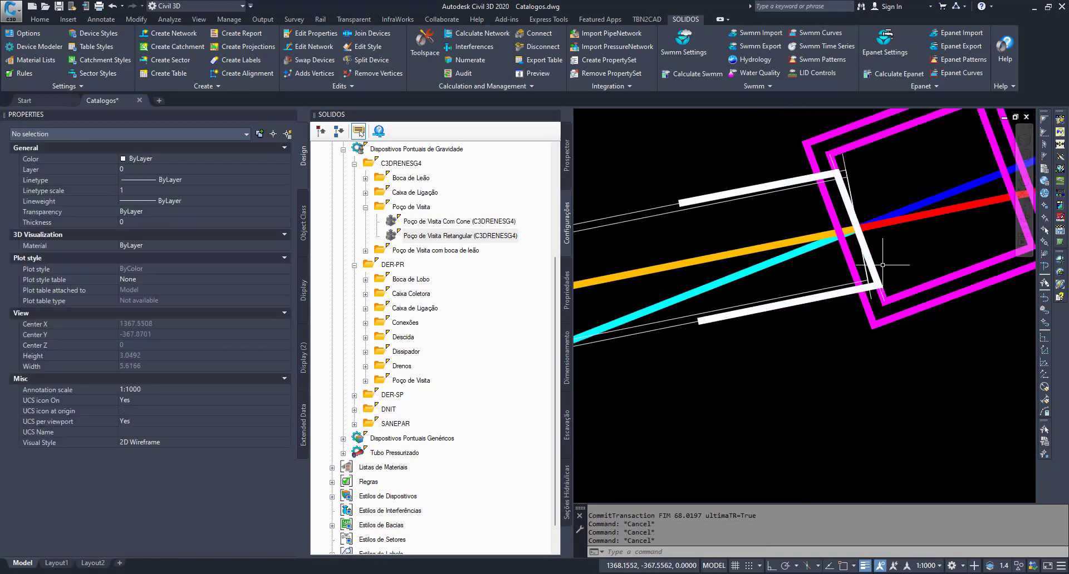
pyautogui.moveTo(866, 195); pyautogui.dragTo(875, 243, button='middle')
pyautogui.scroll(1, 869, 235)
pyautogui.click(846, 211)
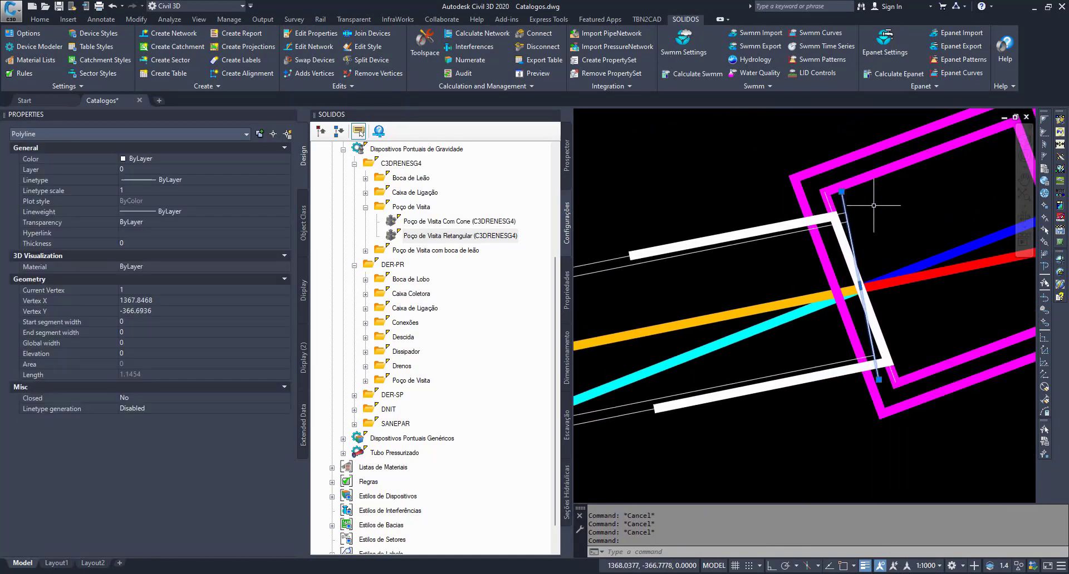
pyautogui.write('e')
pyautogui.press('Return')
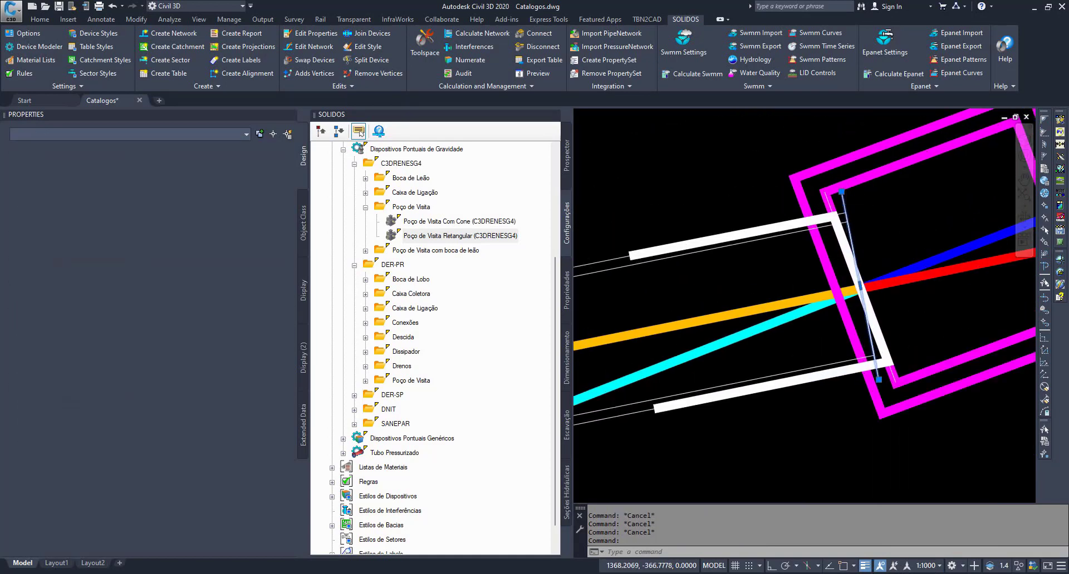
# - Highlight the thin pipe outline, the thick white outline and the magenta manhole walls in turn to compare where they meet
pyautogui.click(846, 211)
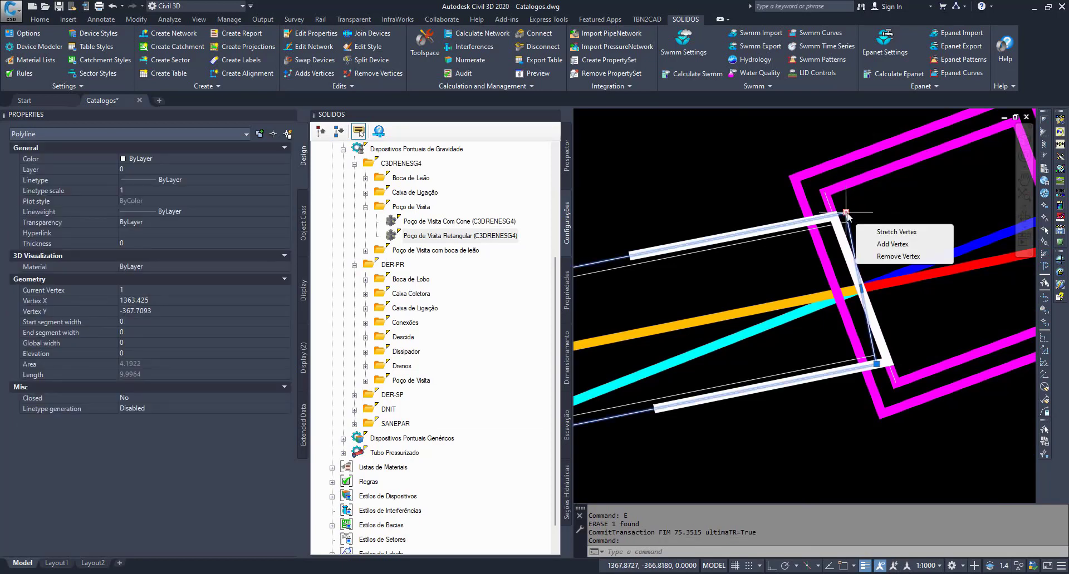
pyautogui.press('Escape')
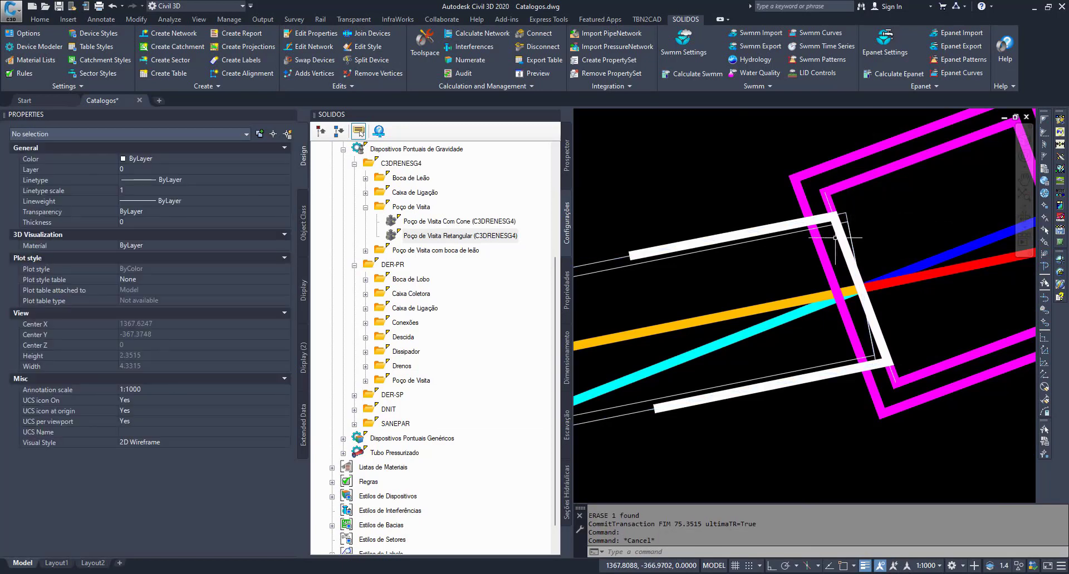
pyautogui.click(834, 236)
pyautogui.press('Escape')
pyautogui.click(834, 233)
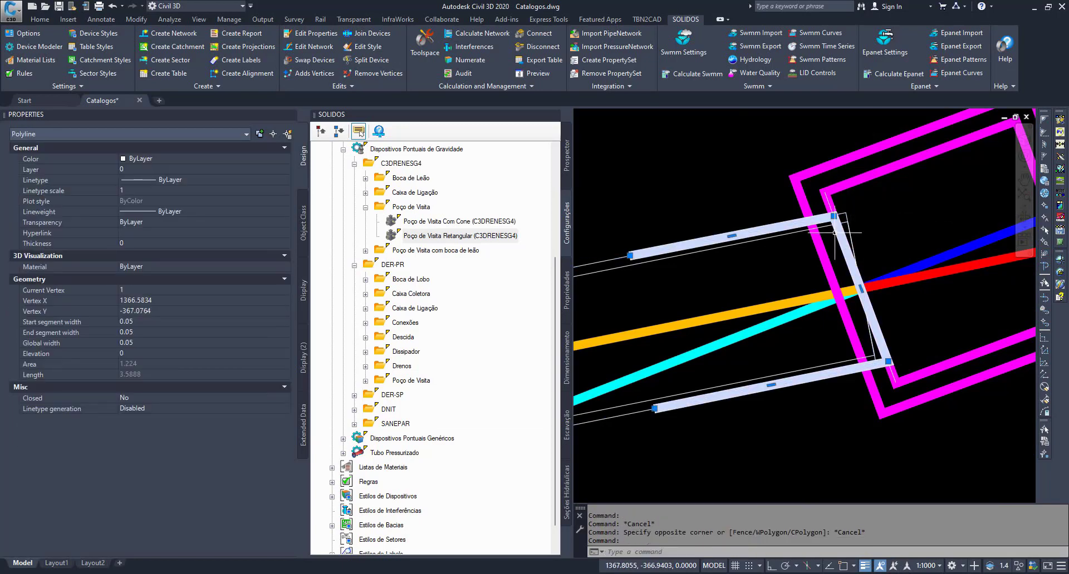
pyautogui.press('Escape')
pyautogui.press('Escape')
pyautogui.click(873, 190)
pyautogui.click(853, 140)
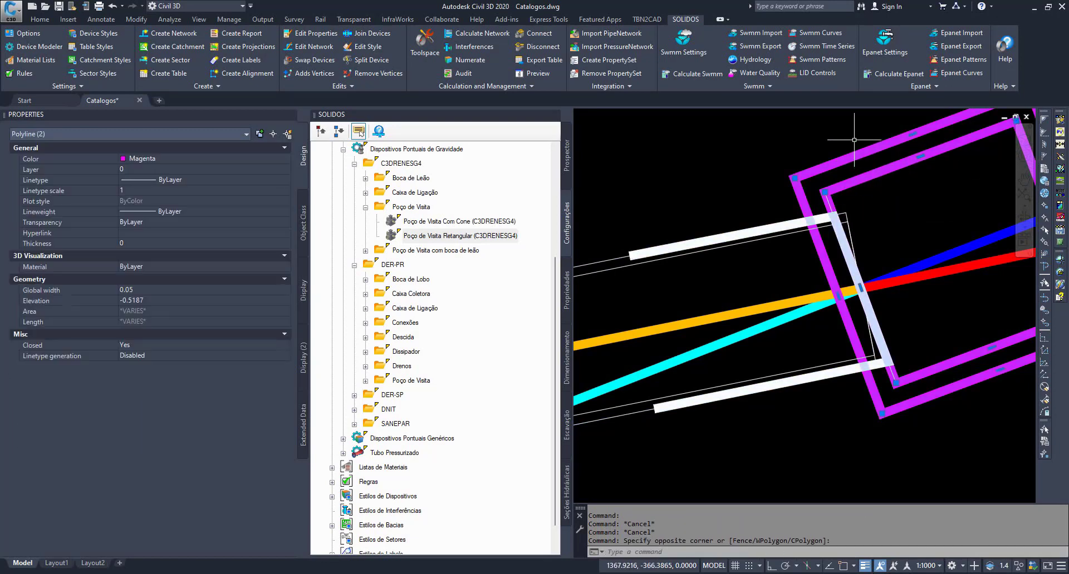
pyautogui.press('Escape')
pyautogui.press('Escape')
# - Highlight the thick white pipe outline to examine its end at the manhole's inner wall, and deselect it
pyautogui.click(778, 222)
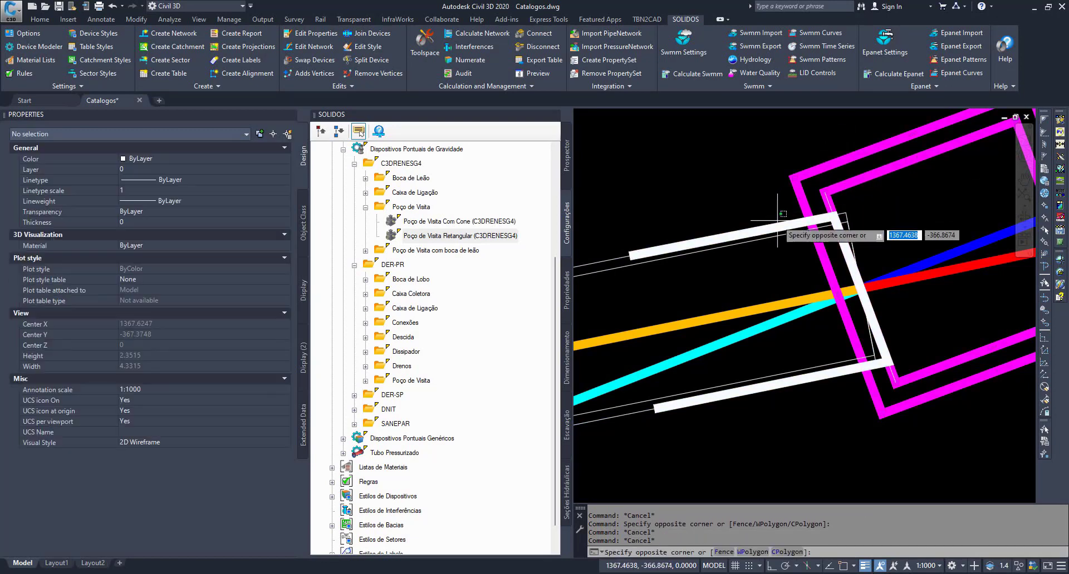
pyautogui.press('Escape')
pyautogui.click(777, 222)
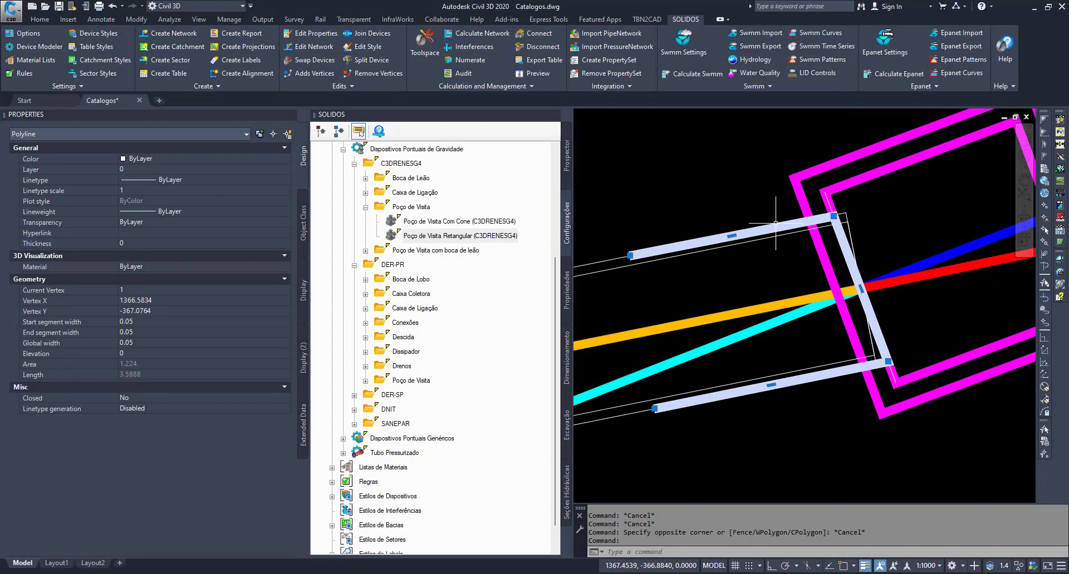
pyautogui.press('Escape')
pyautogui.press('Escape')
pyautogui.scroll(-3, 807, 228)
pyautogui.scroll(1, 774, 256)
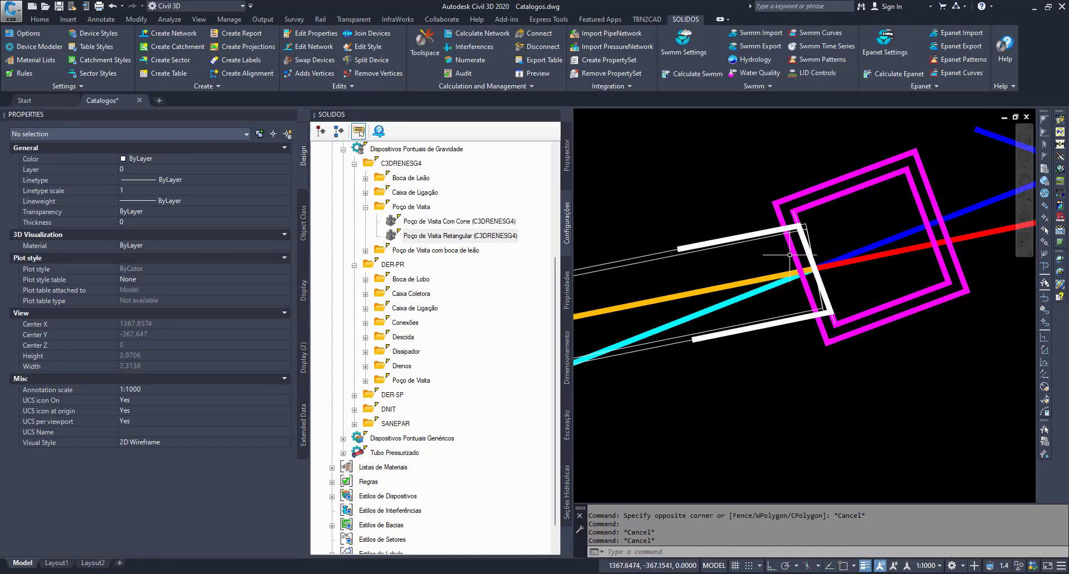
# - Open Poço de Visita Retangular (C3DRENESG4) in Solids Builder and drill down through Processa Tubos to the Calcula Min e Max sequence
pyautogui.click(456, 238)
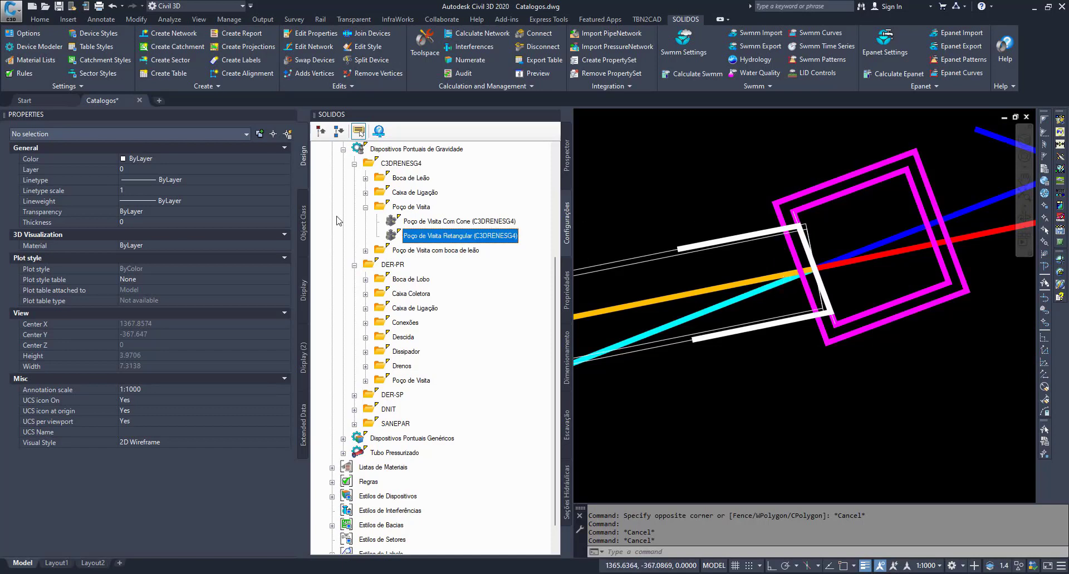
pyautogui.doubleClick(456, 240)
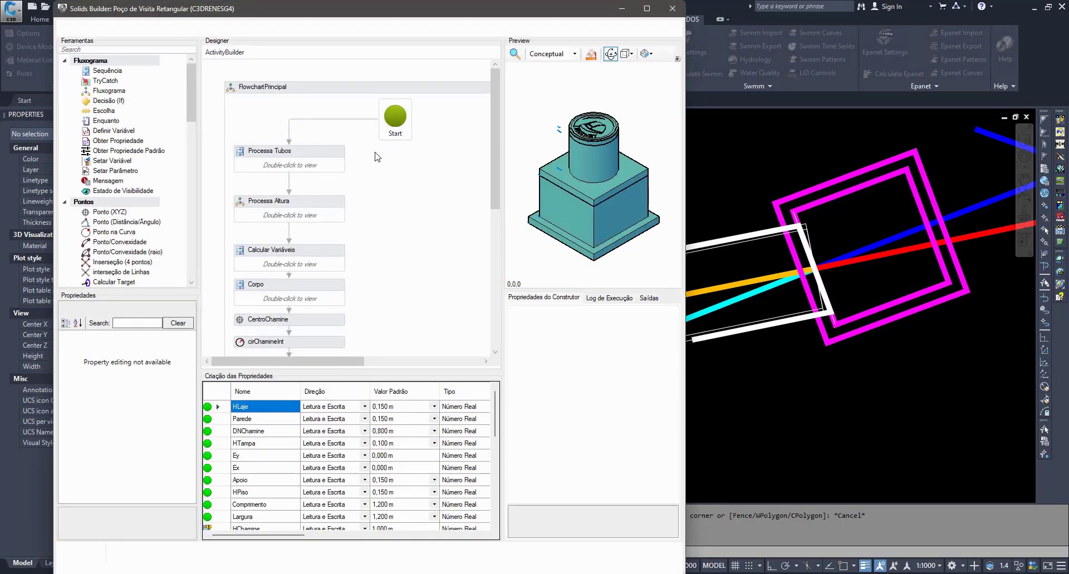
pyautogui.doubleClick(326, 159)
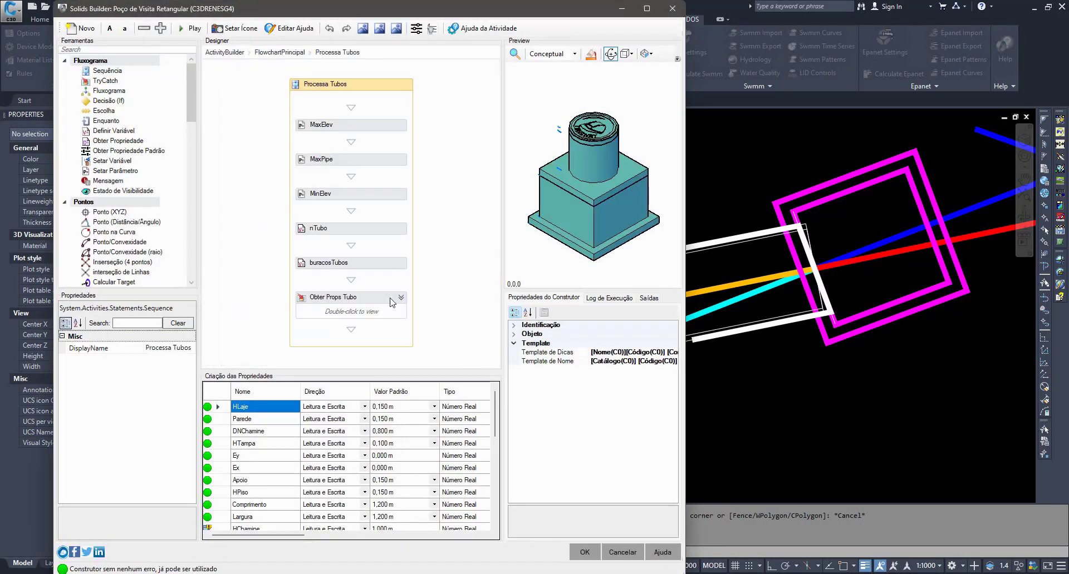
pyautogui.doubleClick(384, 320)
pyautogui.doubleClick(344, 200)
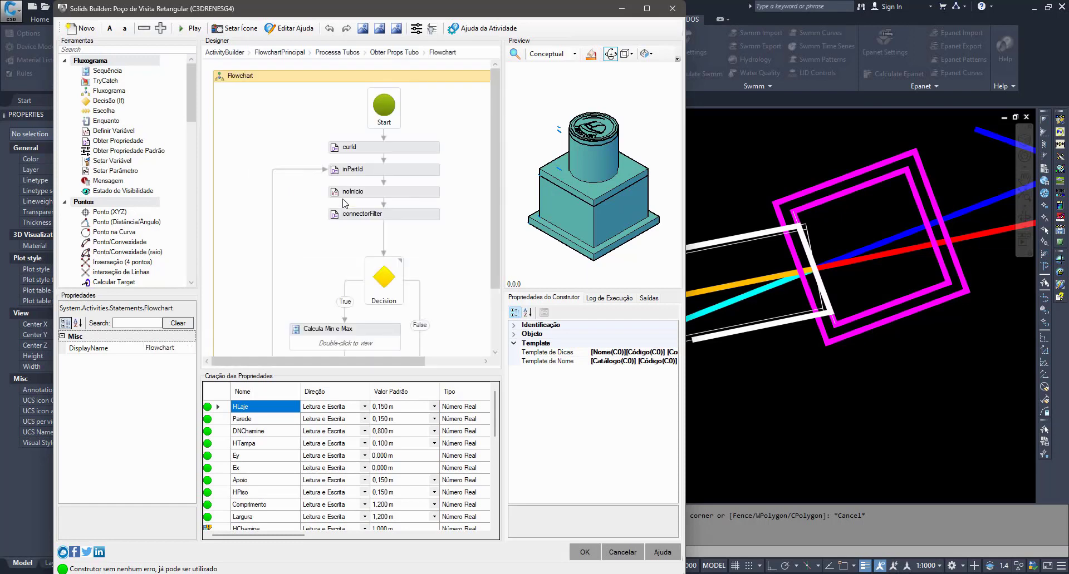
pyautogui.doubleClick(360, 328)
# - Display the properties of the SliceTubo activity near the end of the Calcula Min e Max sequence
pyautogui.scroll(-10, 396, 317)
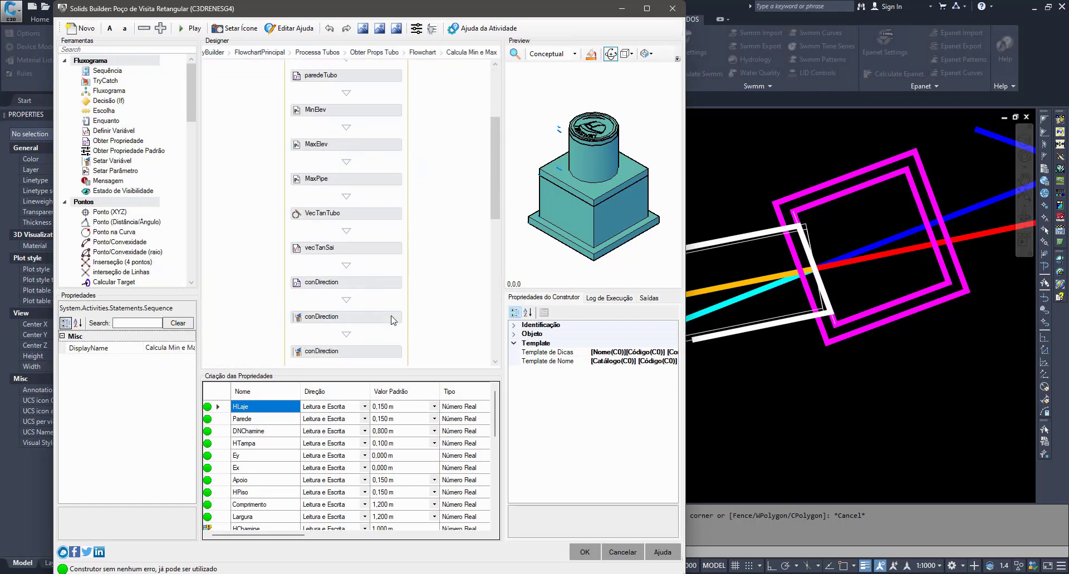
pyautogui.scroll(-3, 403, 302)
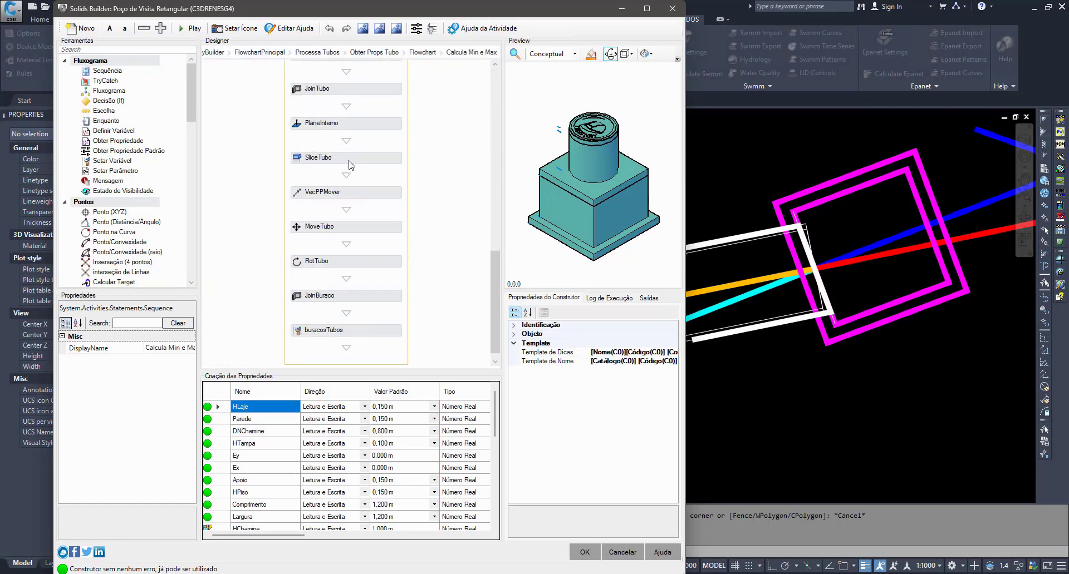
pyautogui.click(376, 160)
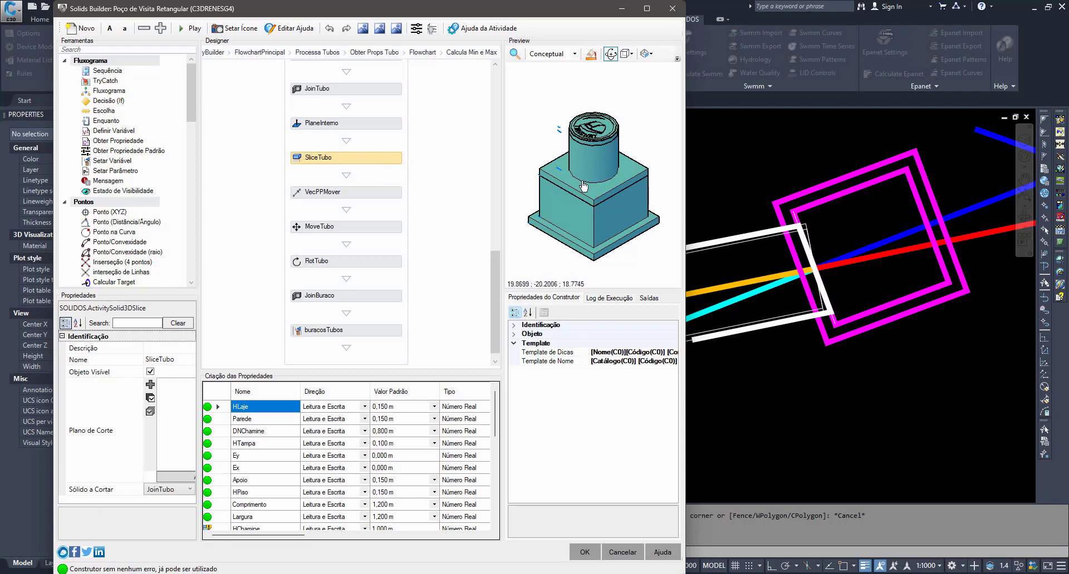
# - Mark the Location and Origem points as visible in the execution log, widening the builder window to show more columns
pyautogui.click(609, 297)
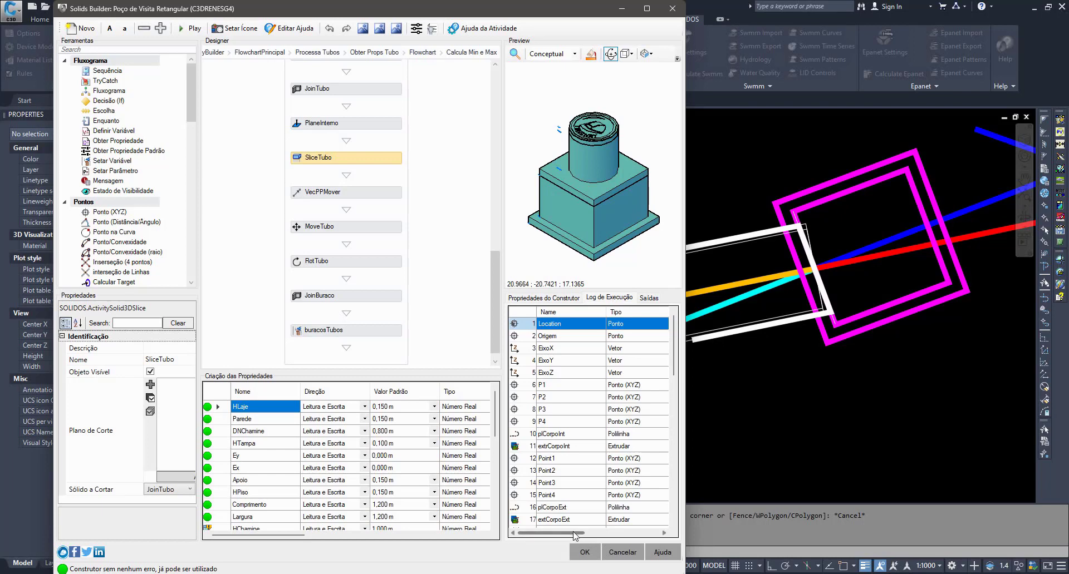
pyautogui.moveTo(554, 533); pyautogui.dragTo(627, 533)
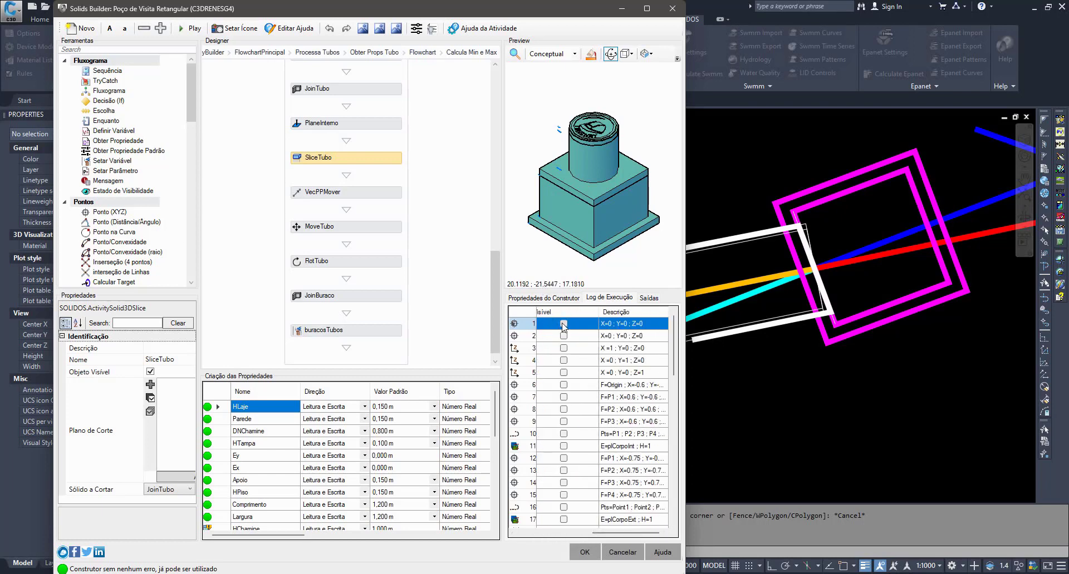
pyautogui.click(563, 325)
pyautogui.moveTo(624, 534); pyautogui.dragTo(502, 538)
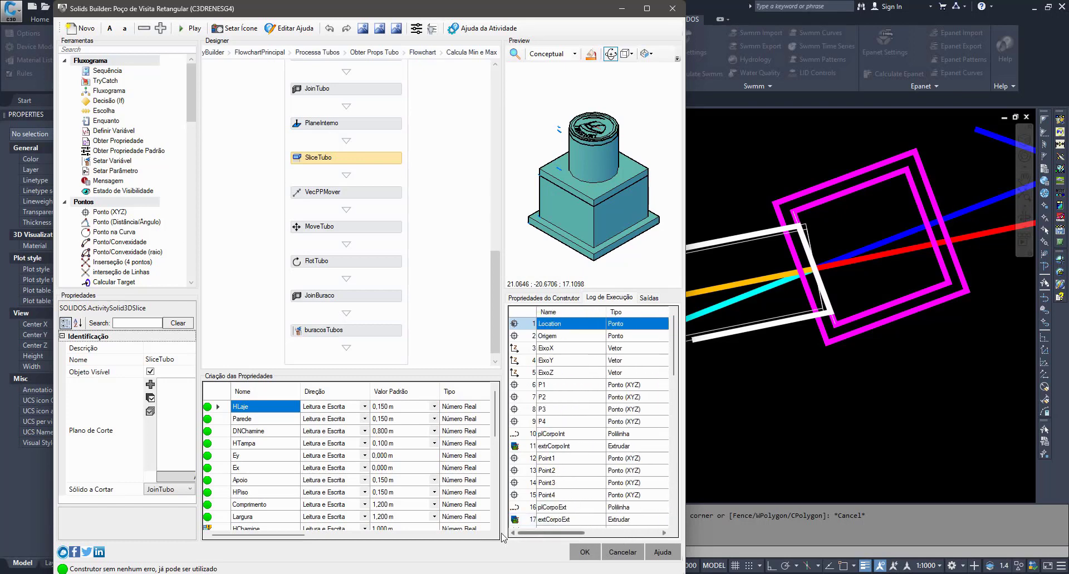
pyautogui.click(562, 337)
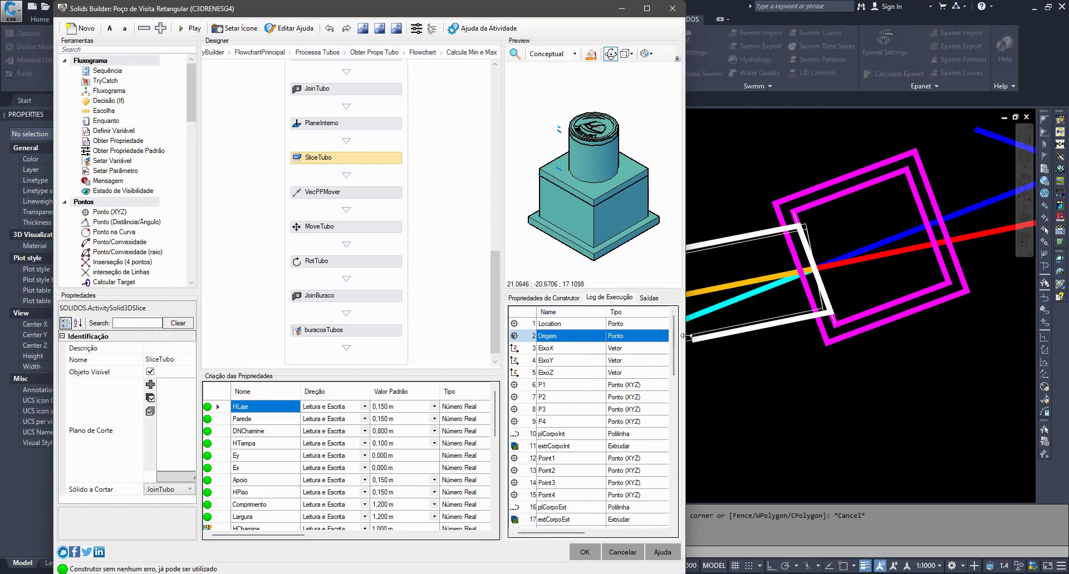
pyautogui.moveTo(686, 335); pyautogui.dragTo(989, 336)
pyautogui.click(794, 328)
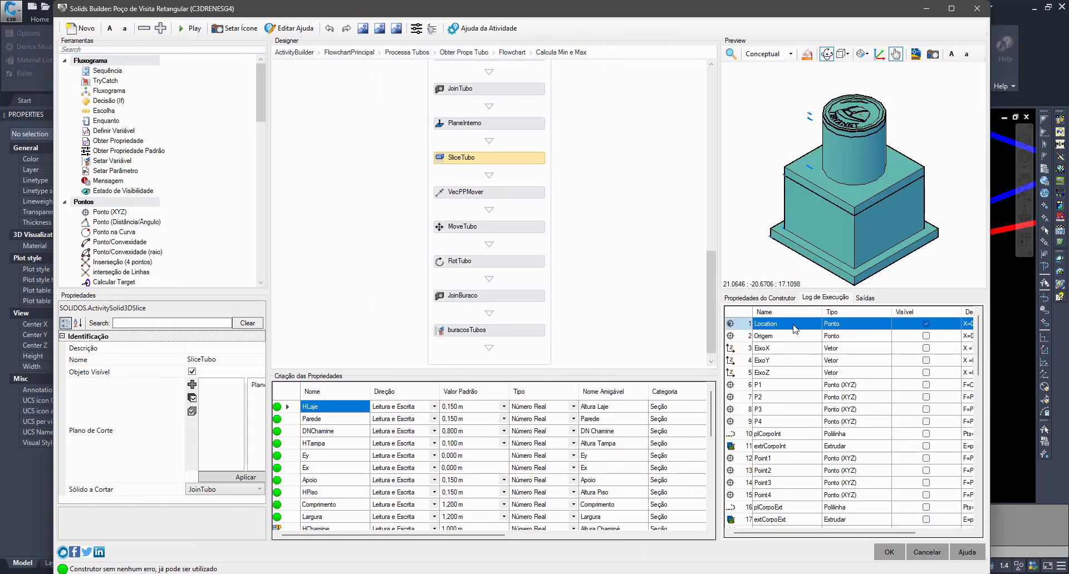
pyautogui.click(926, 336)
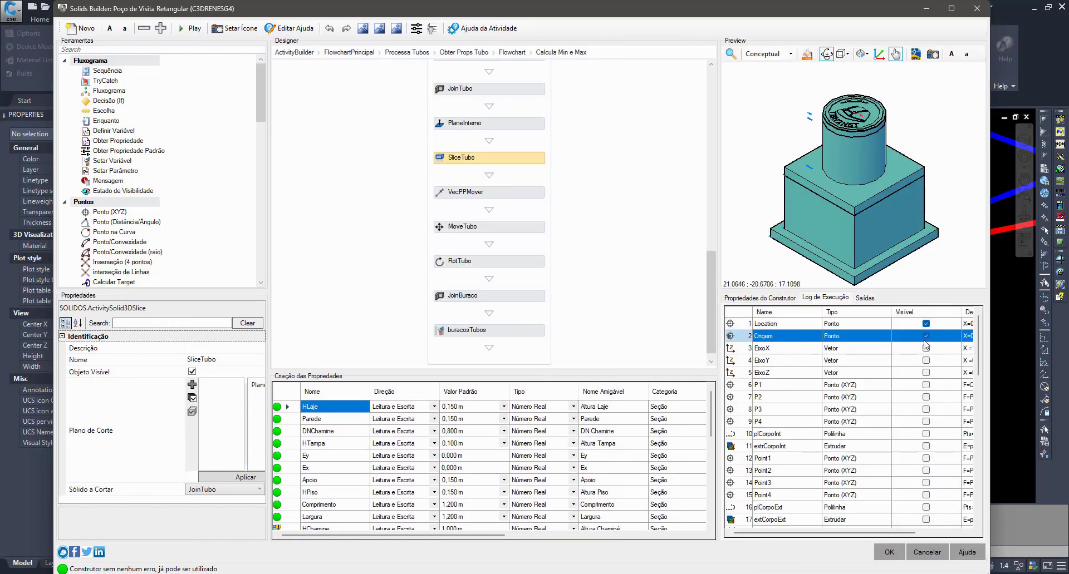
pyautogui.click(908, 361)
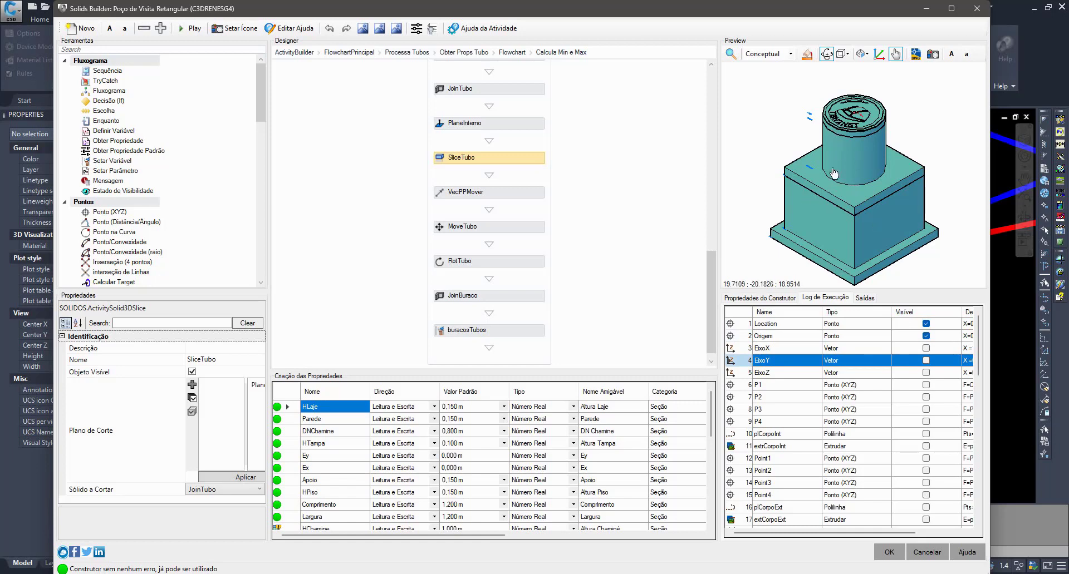
pyautogui.click(777, 327)
pyautogui.click(778, 338)
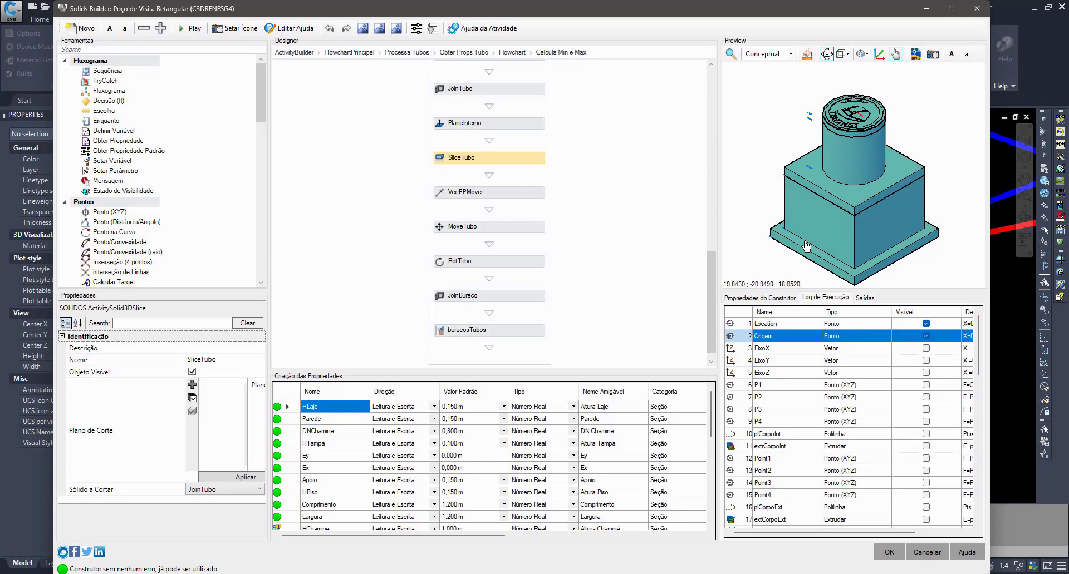
# - Move the builder window aside to examine the pipe outline in the drawing, and maximize the builder
pyautogui.doubleClick(825, 13)
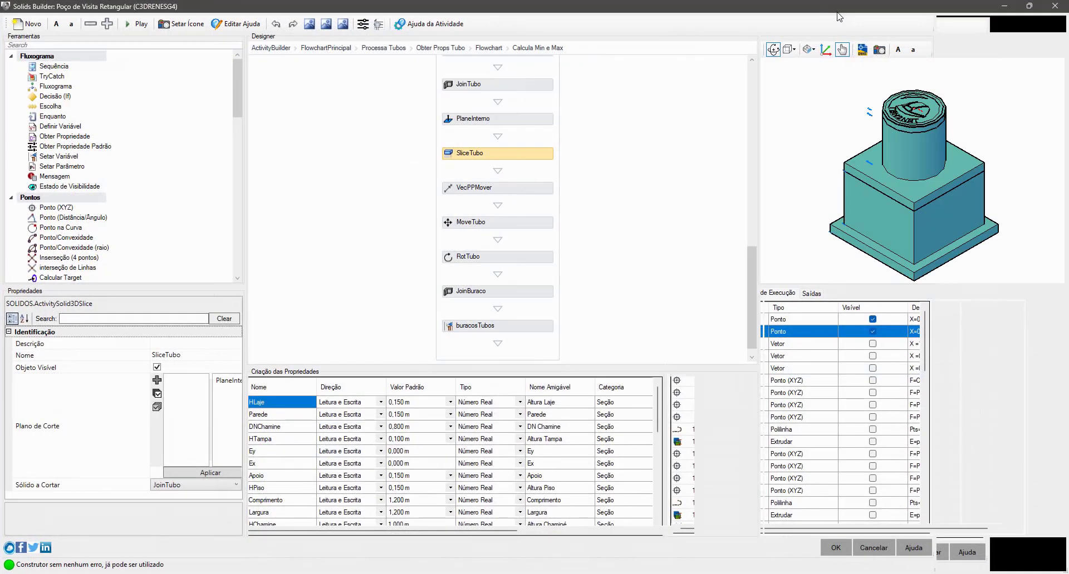
pyautogui.doubleClick(846, 7)
pyautogui.moveTo(872, 11)
pyautogui.mouseDown()
pyautogui.moveTo(284, 2)
pyautogui.moveTo(459, 50)
pyautogui.moveTo(460, 167)
pyautogui.mouseUp()
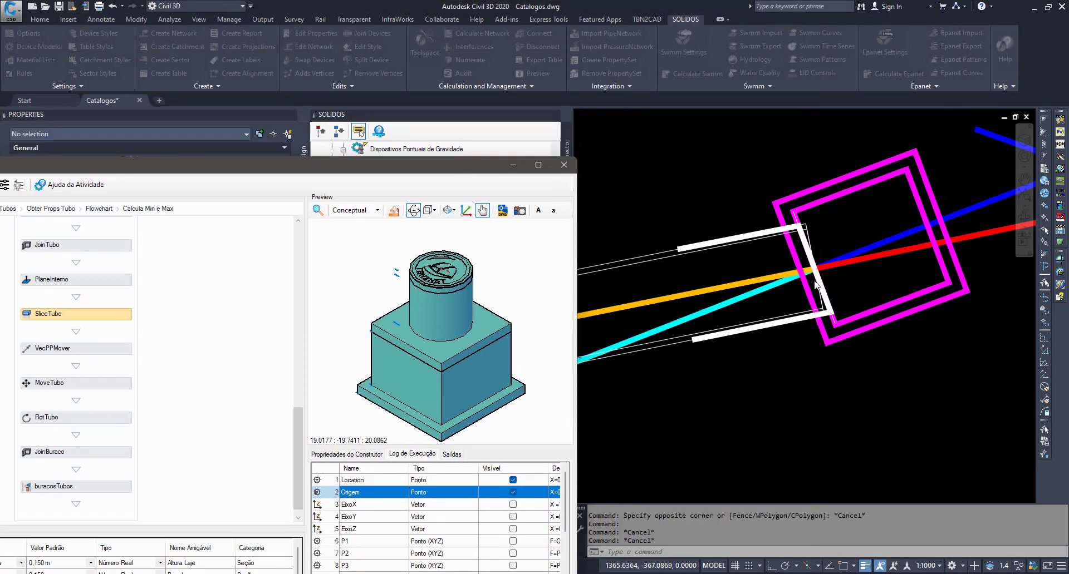
pyautogui.moveTo(420, 162); pyautogui.dragTo(738, 64)
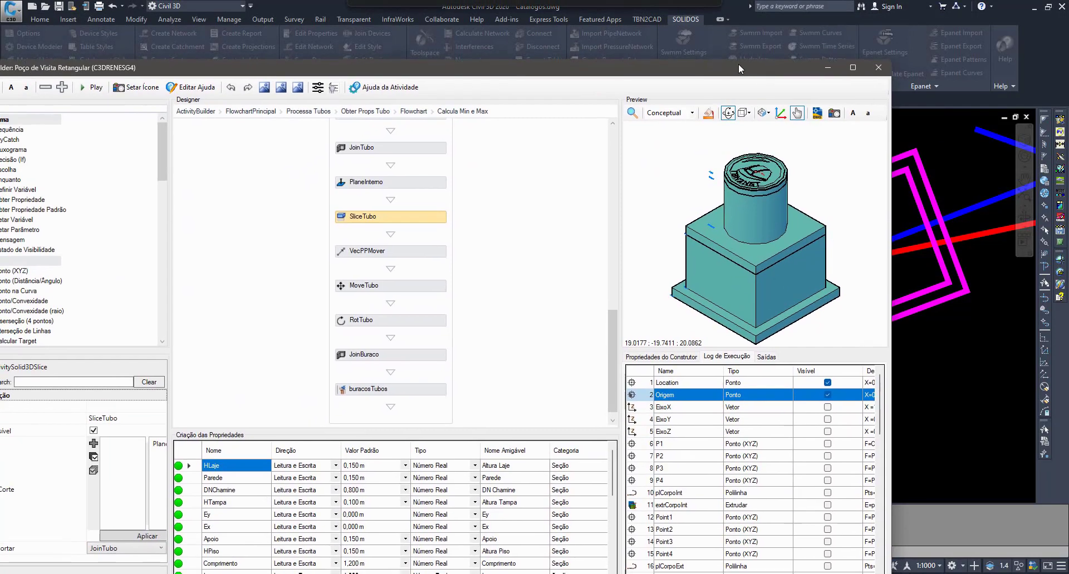
pyautogui.doubleClick(738, 65)
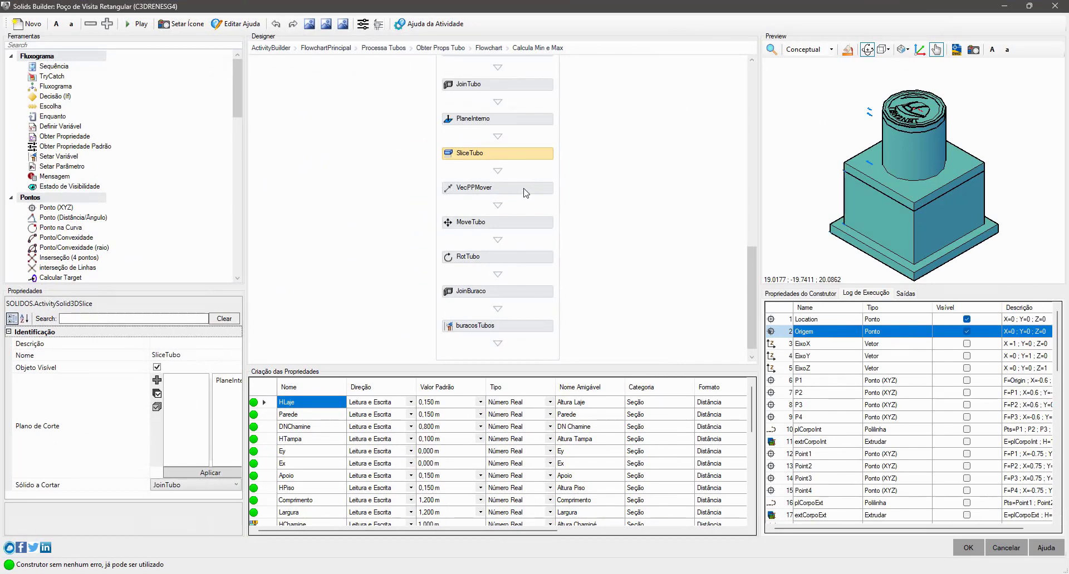
# - Examine the start and destination points of the VecPPMover vector and the properties of the MoveTubo displacement
pyautogui.click(526, 192)
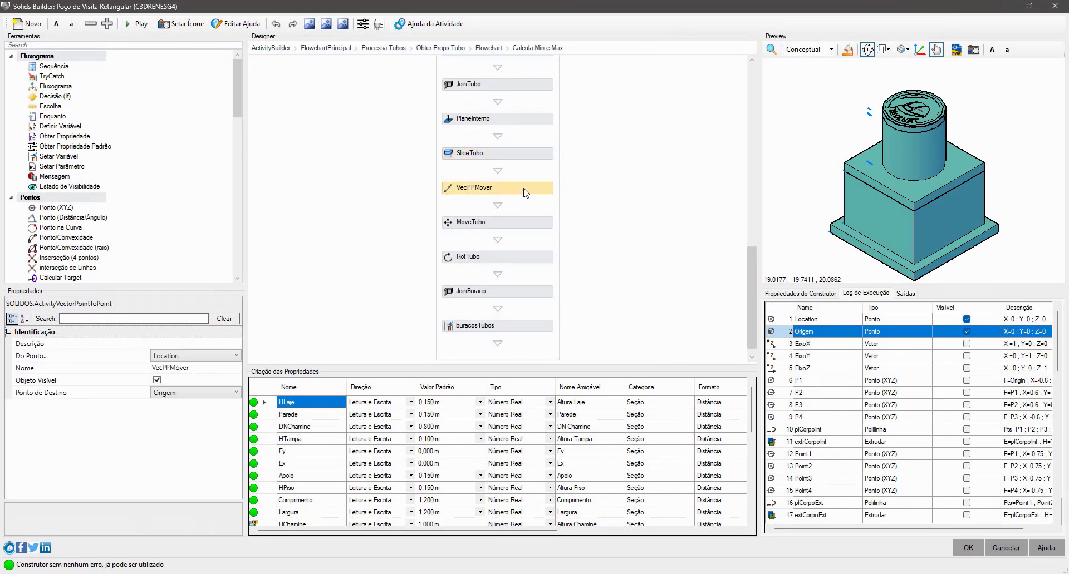
pyautogui.click(120, 356)
pyautogui.click(121, 393)
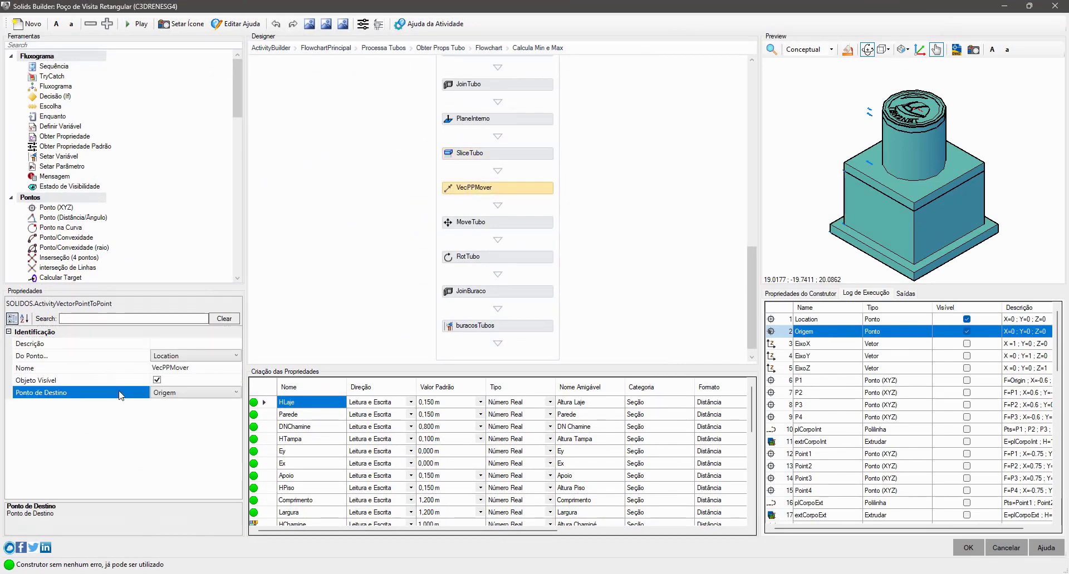
pyautogui.click(509, 226)
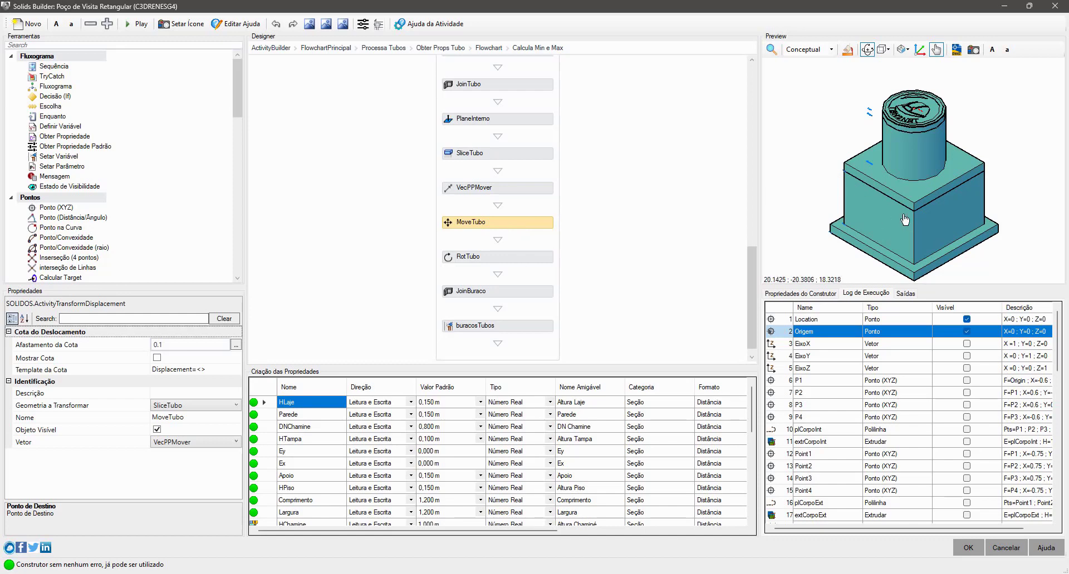
# - Examine the axis and angle properties of the RotTubo rotation
pyautogui.click(525, 260)
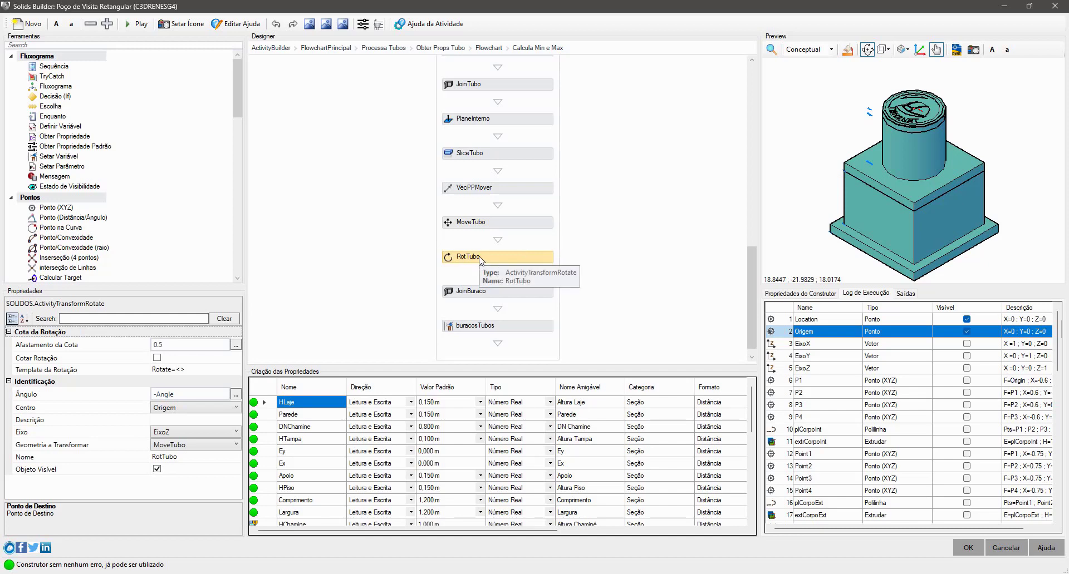
pyautogui.click(130, 435)
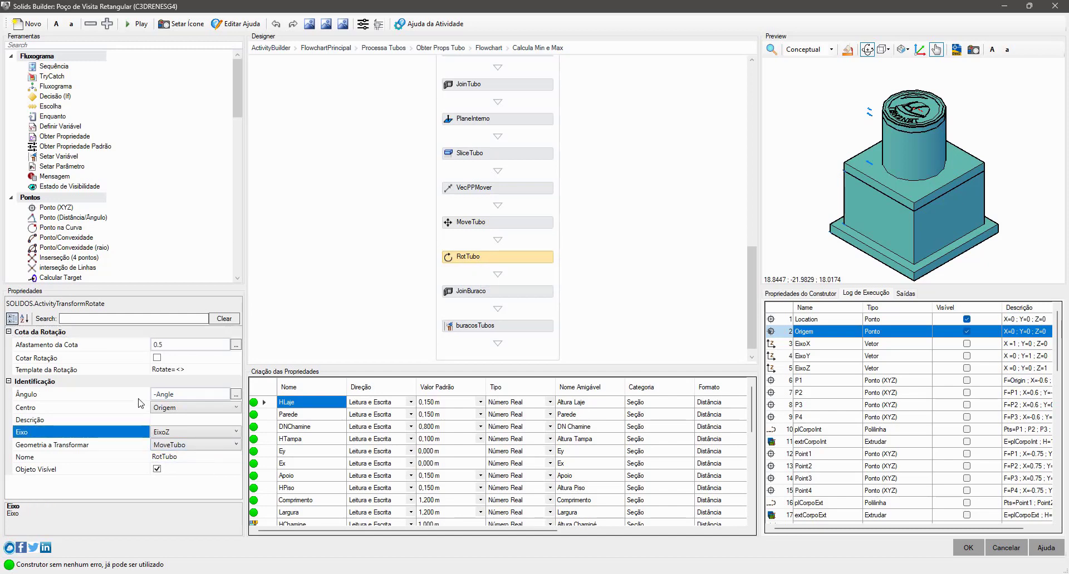
pyautogui.click(136, 398)
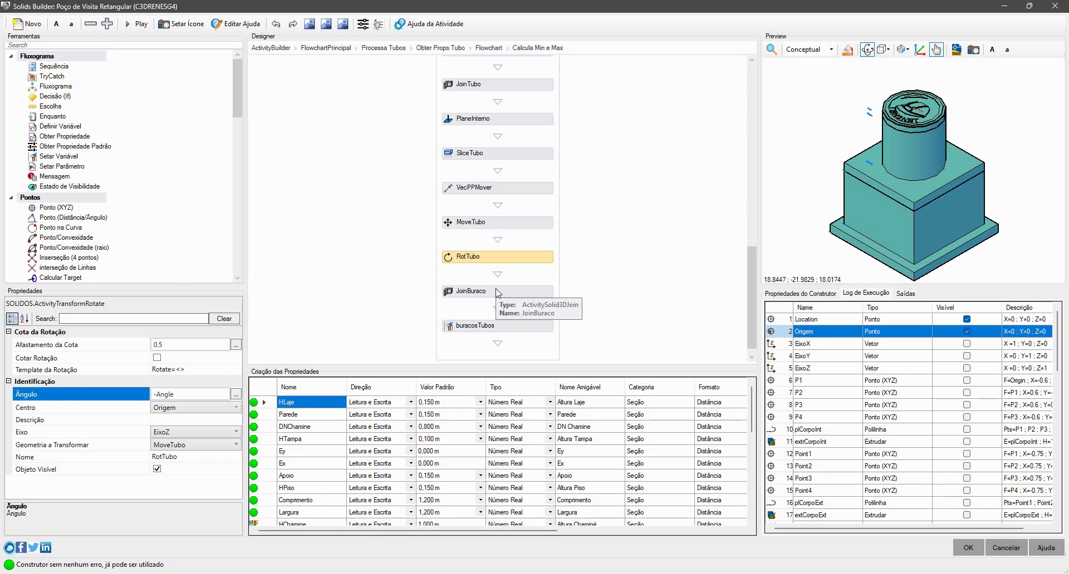
# - Examine the properties of JoinBuraco and the final buracosTubos variable assignment, and return to the Processa Tubos sequence
pyautogui.click(524, 292)
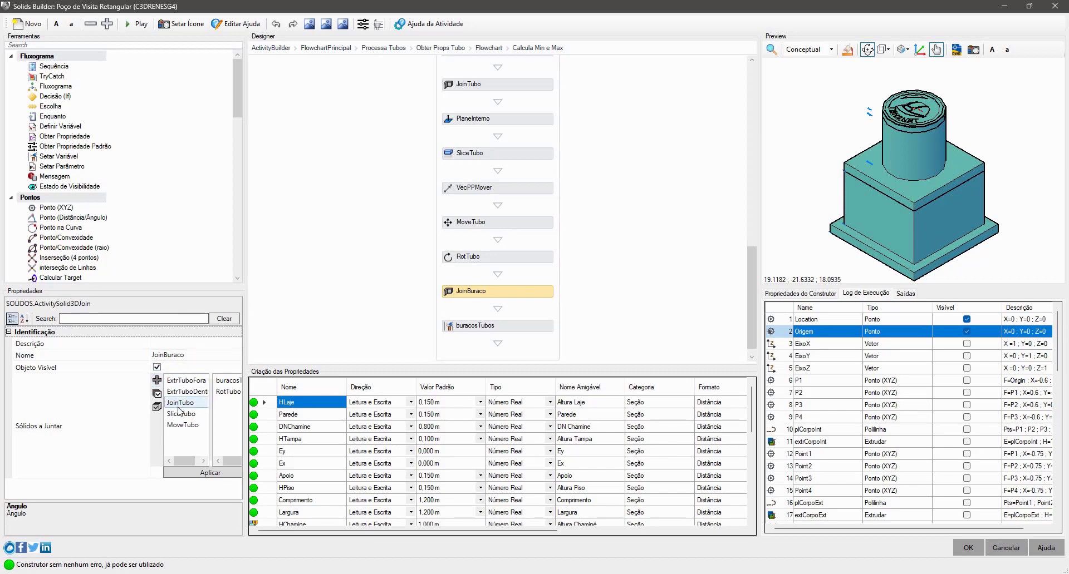
pyautogui.click(510, 327)
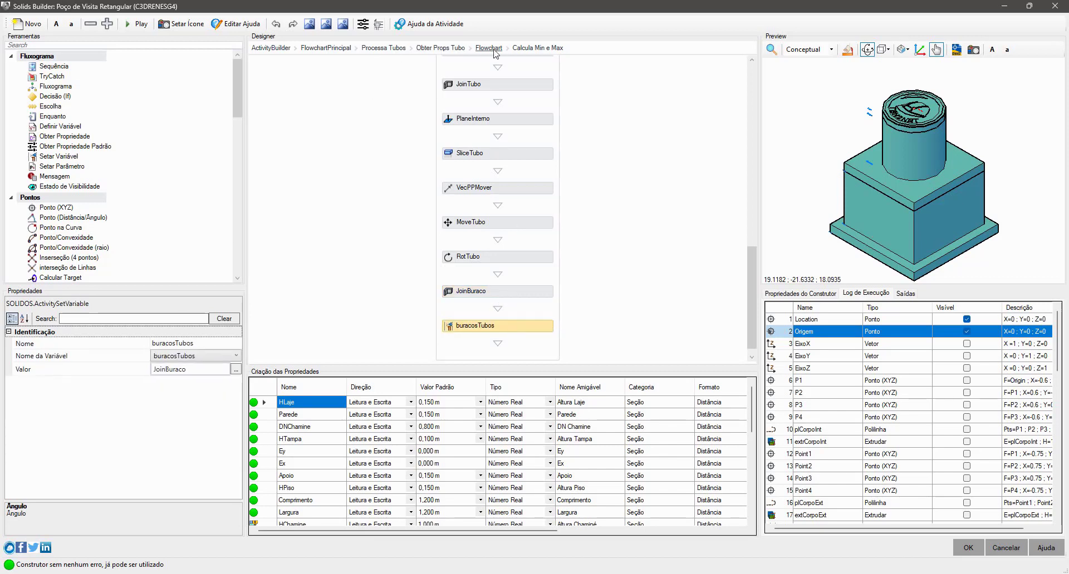
pyautogui.click(383, 48)
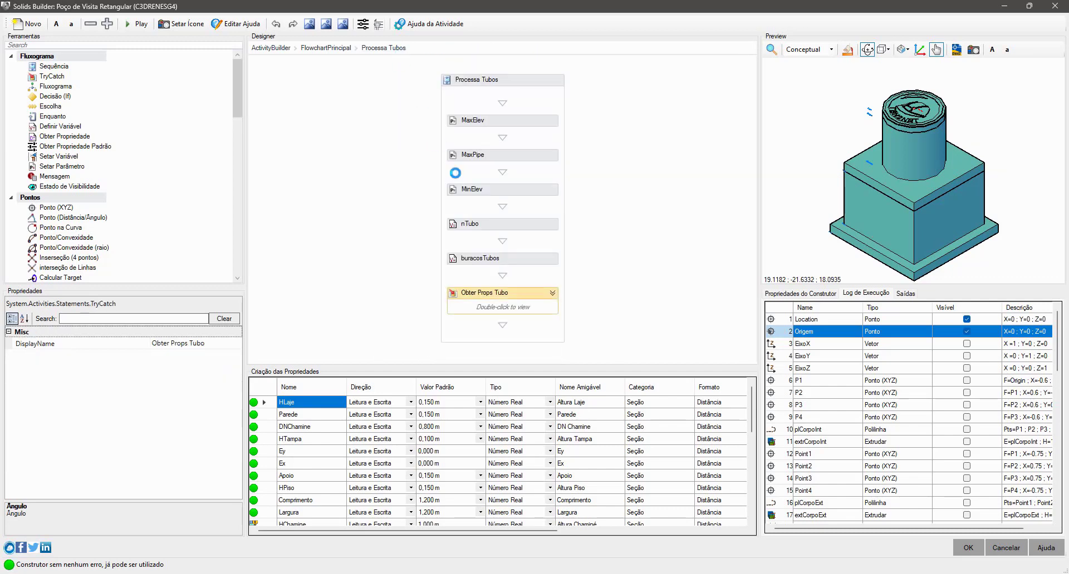
# - Examine the definition of the buracosTubos variable, and open the Calcula Min e Max sequence nested in Obter Props Tubo
pyautogui.click(529, 259)
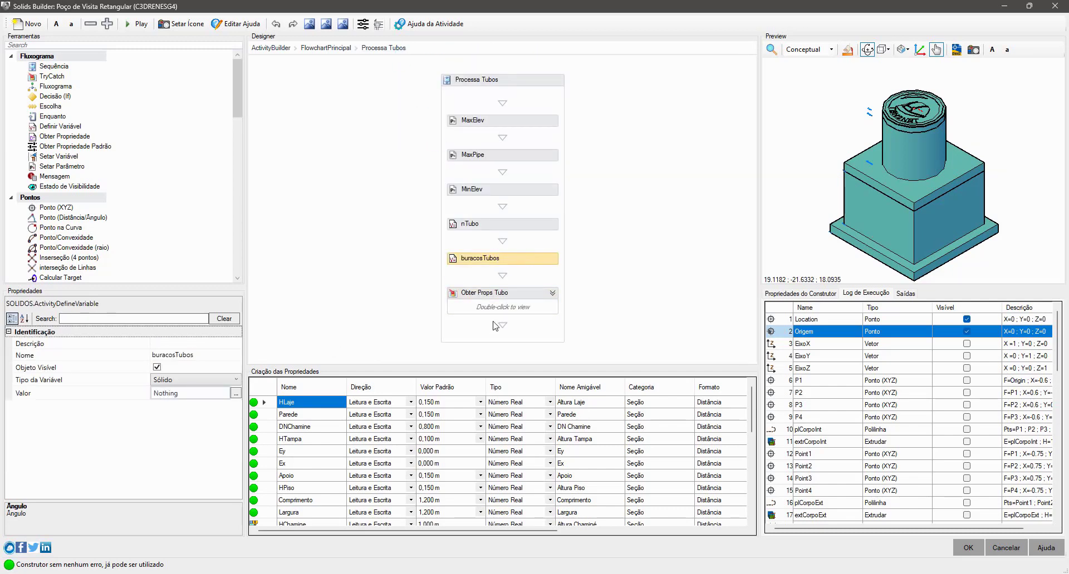
pyautogui.doubleClick(539, 313)
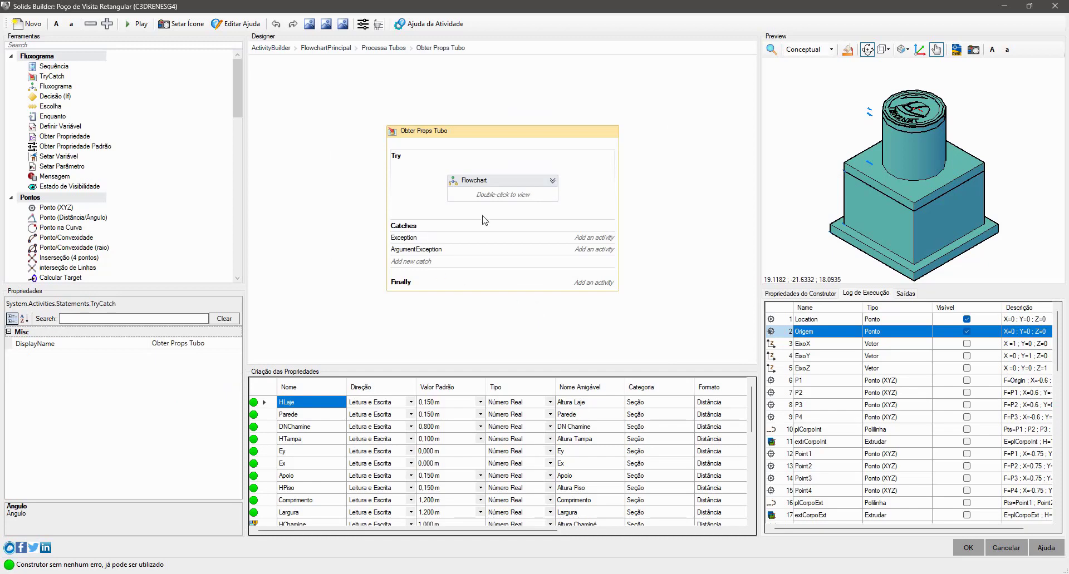
pyautogui.doubleClick(498, 214)
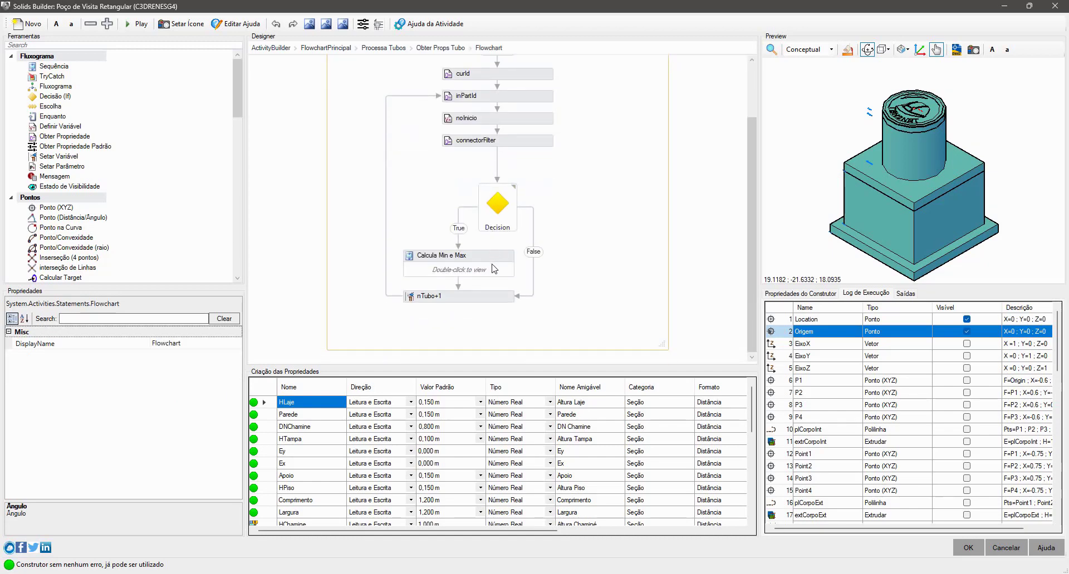
pyautogui.doubleClick(495, 268)
pyautogui.scroll(-5, 547, 285)
pyautogui.scroll(-5, 547, 285)
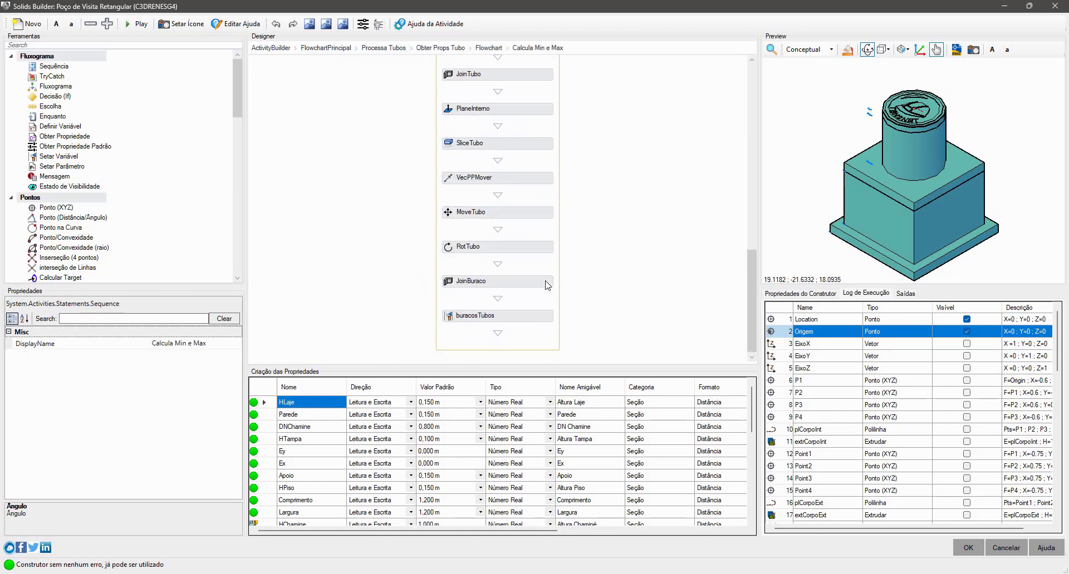
# - Examine the solids joined by JoinBuraco, widening the property values column, and the value assigned to buracosTubos
pyautogui.click(517, 282)
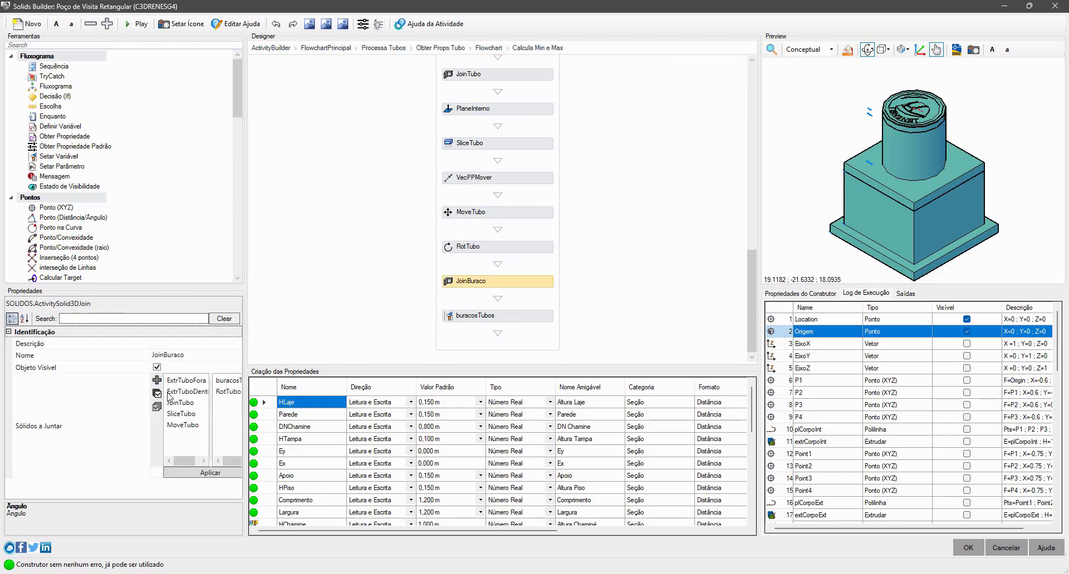
pyautogui.moveTo(148, 434); pyautogui.dragTo(79, 434)
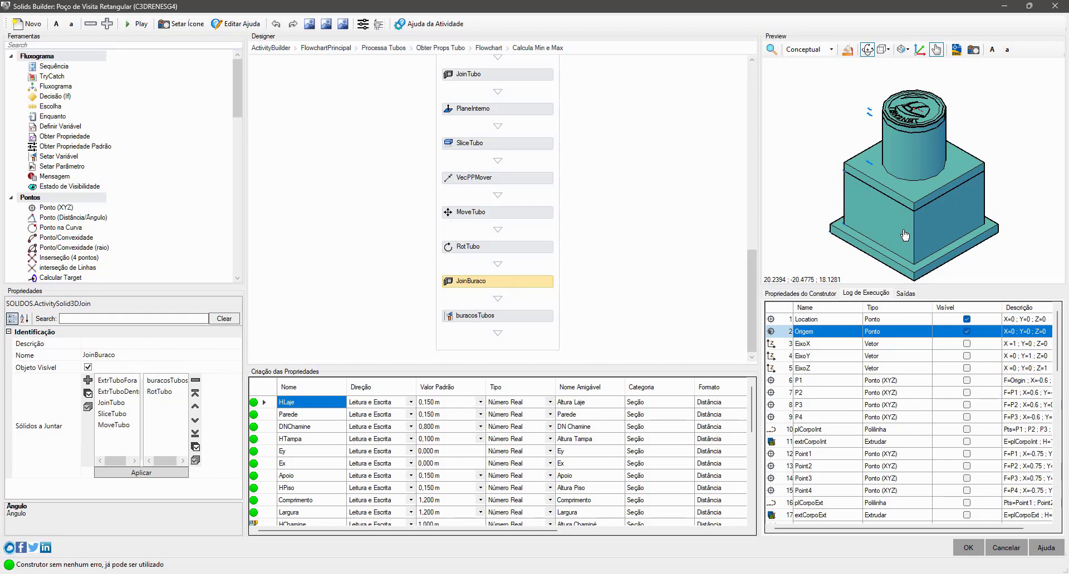
pyautogui.click(523, 318)
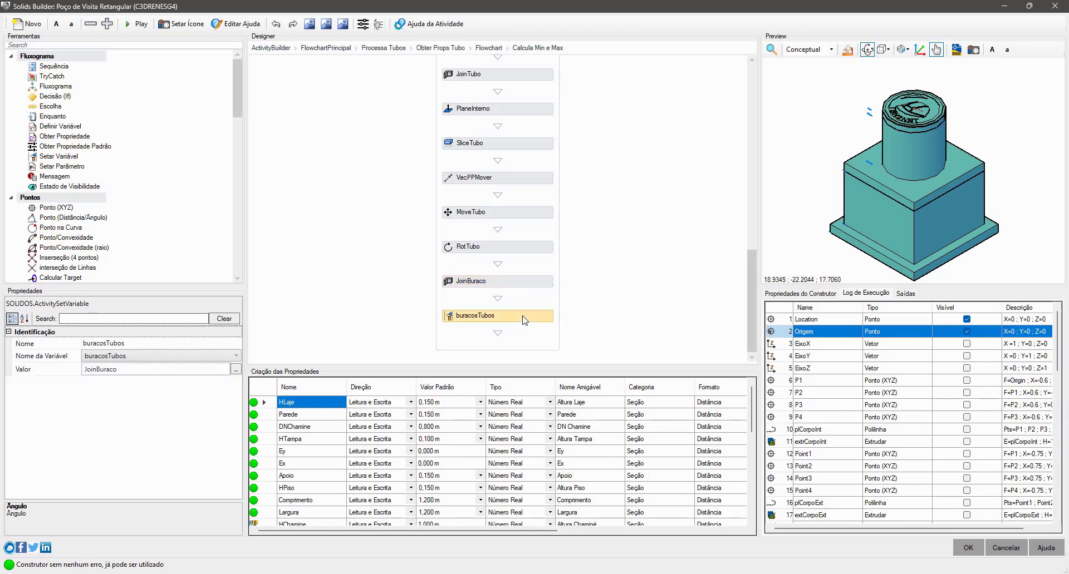
# - Examine the nTubo+1 increment in the pipe loop flowchart, and return to FlowchartPrincipal
pyautogui.click(493, 48)
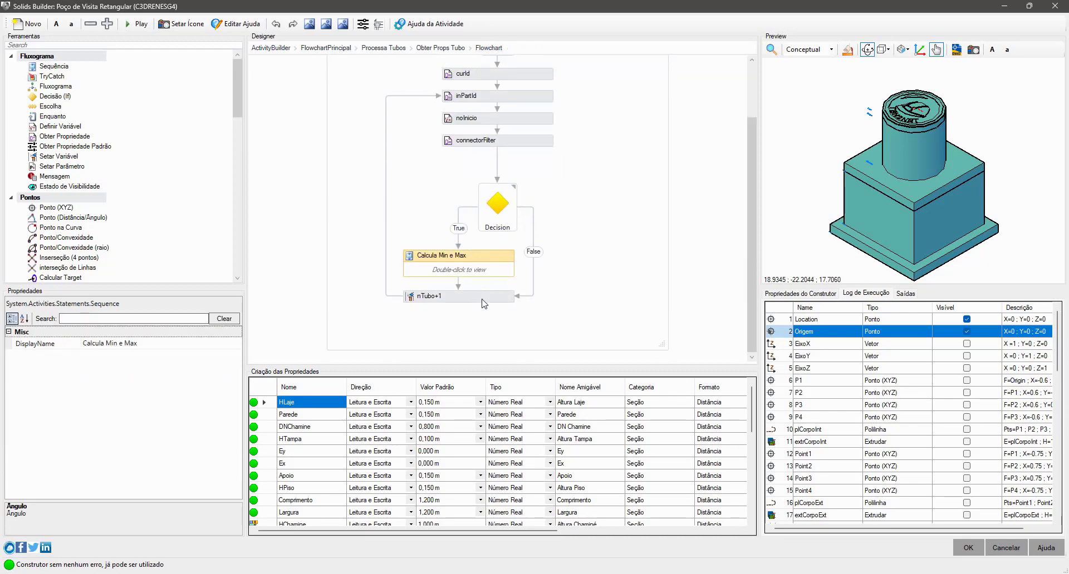
pyautogui.click(484, 304)
pyautogui.click(359, 50)
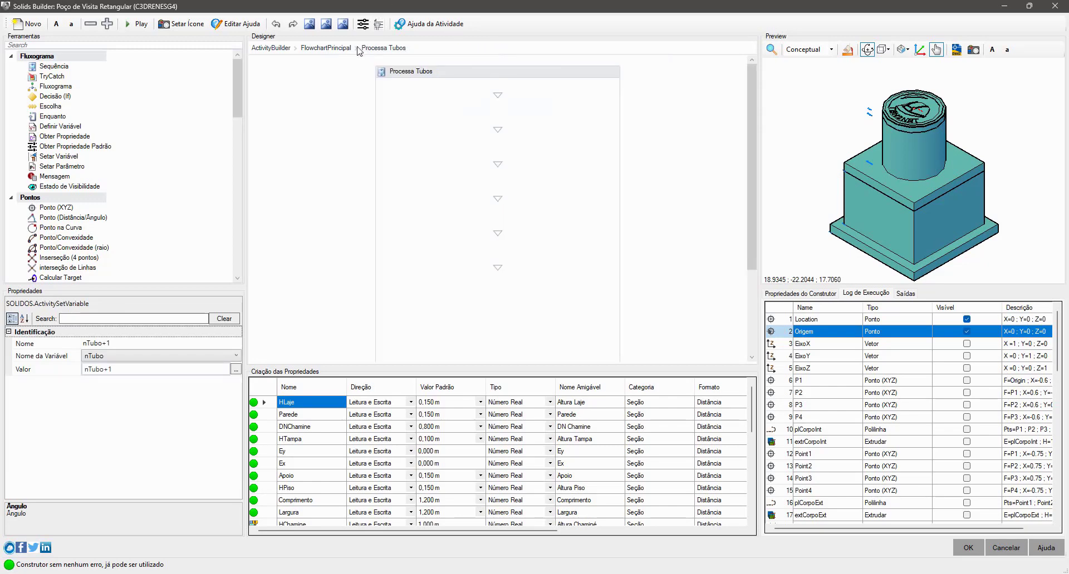
pyautogui.click(325, 48)
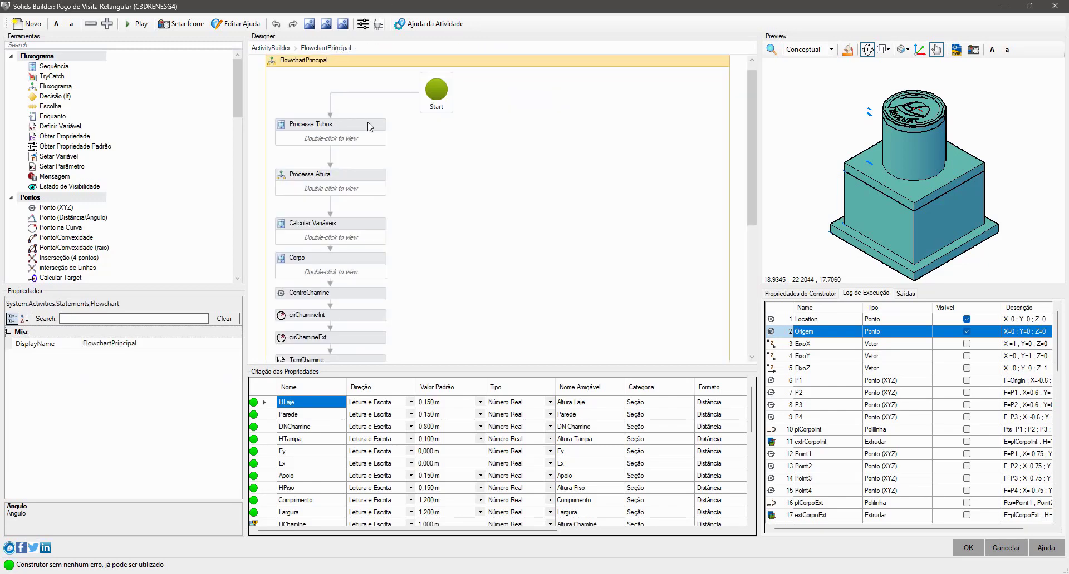
# - Review the Processa Tubos, Processa Altura and Calcular Variáveis blocks, and open the Corpo sequence
pyautogui.click(368, 127)
pyautogui.click(374, 183)
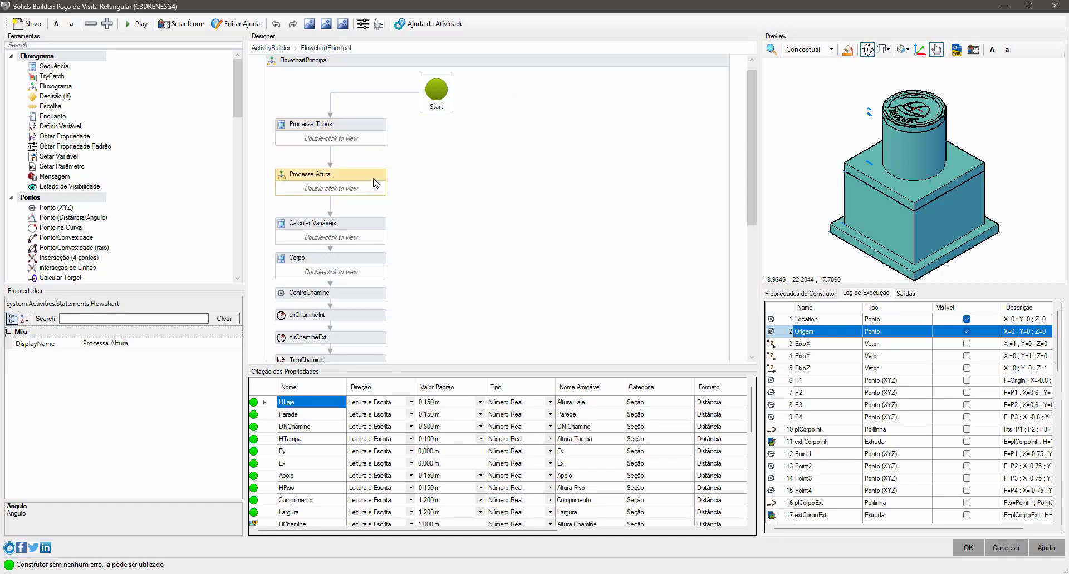
pyautogui.click(373, 241)
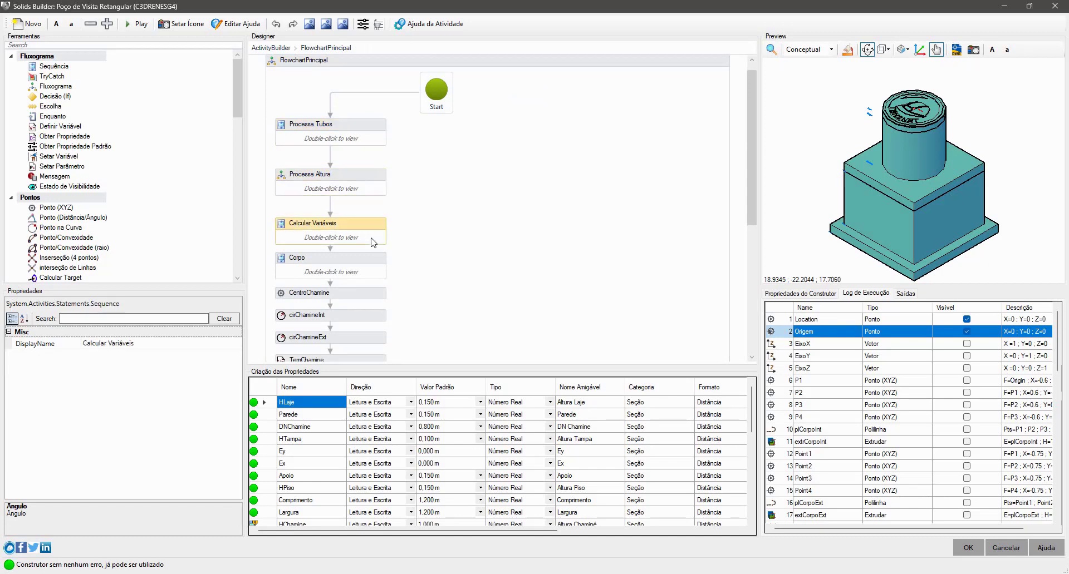
pyautogui.click(380, 268)
pyautogui.doubleClick(380, 267)
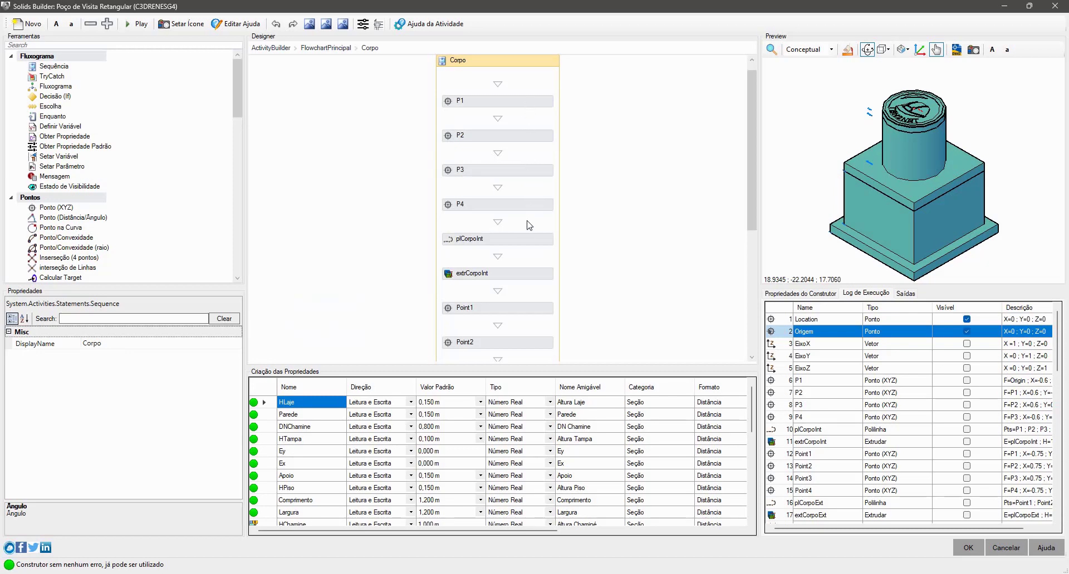
# - Examine the inner and outer body polylines, their extrusions, and the solids subtracted in solCorpo
pyautogui.click(529, 239)
pyautogui.click(532, 280)
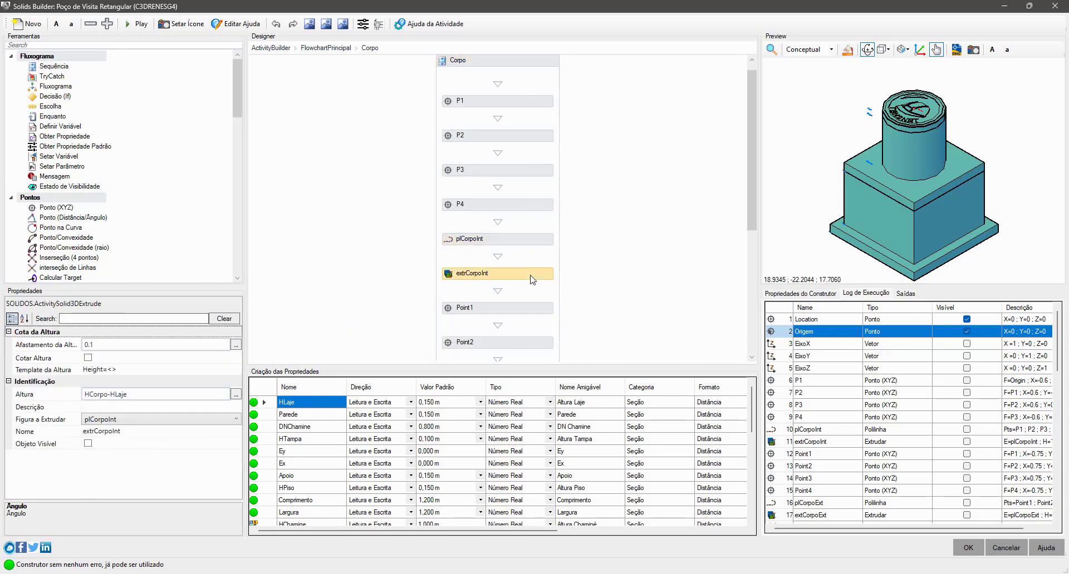
pyautogui.scroll(-4, 531, 280)
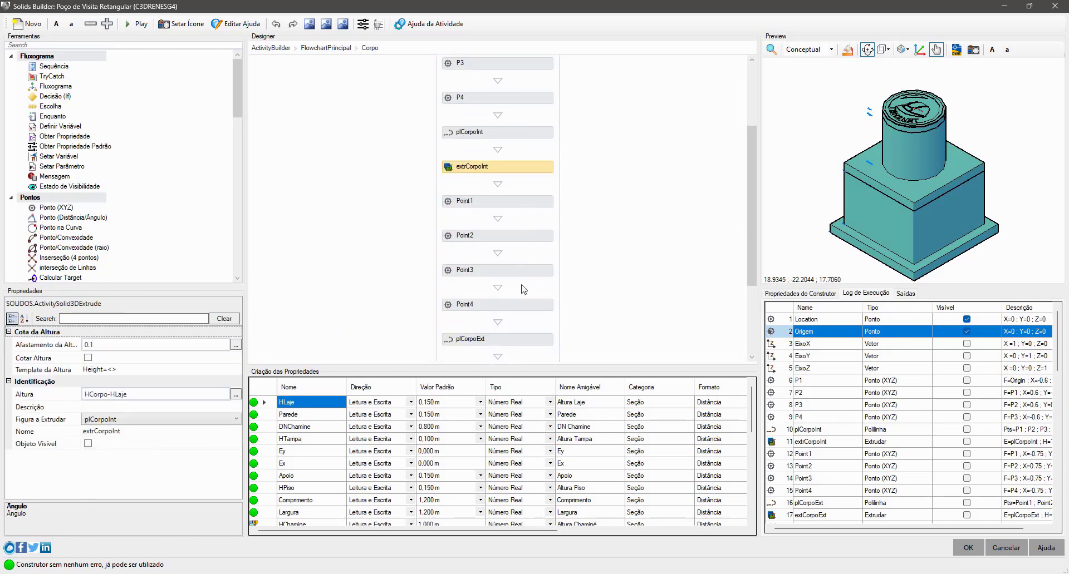
pyautogui.click(526, 339)
pyautogui.scroll(-5, 529, 313)
pyautogui.click(526, 252)
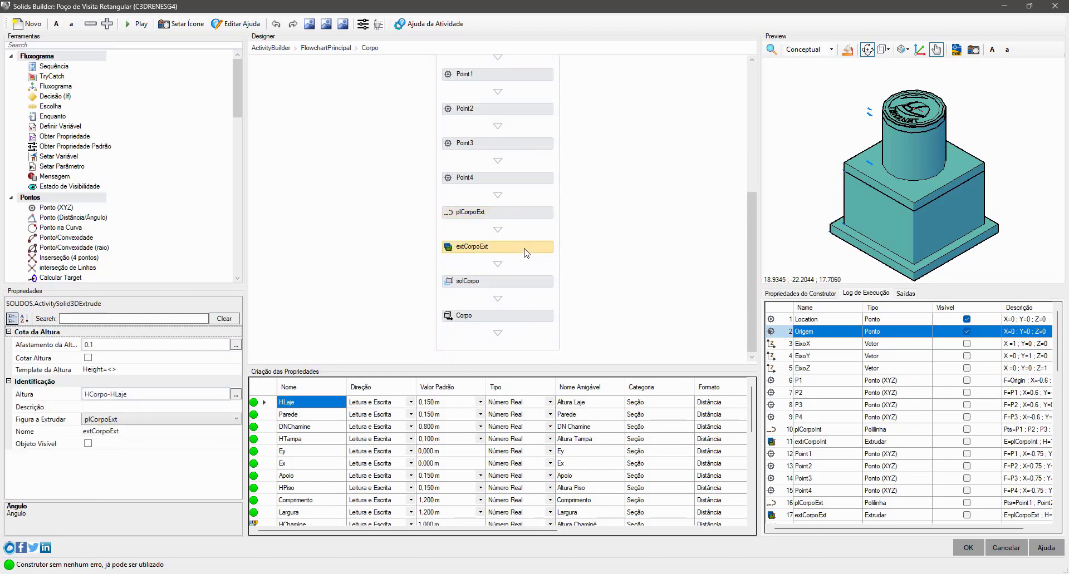
pyautogui.click(518, 283)
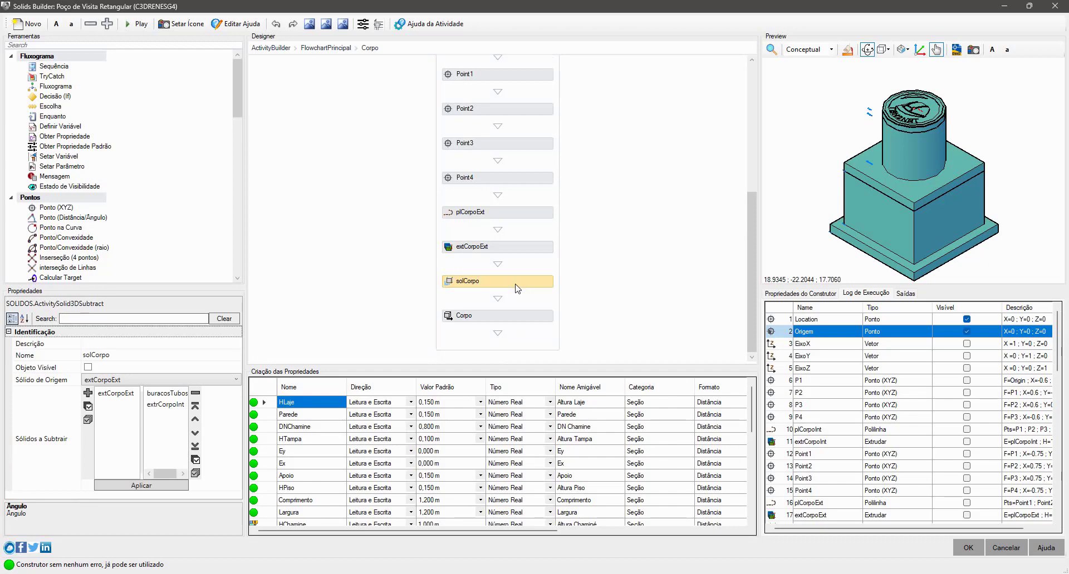
# - Set the style component of the Corpo output solid to "alvenaria"
pyautogui.click(538, 320)
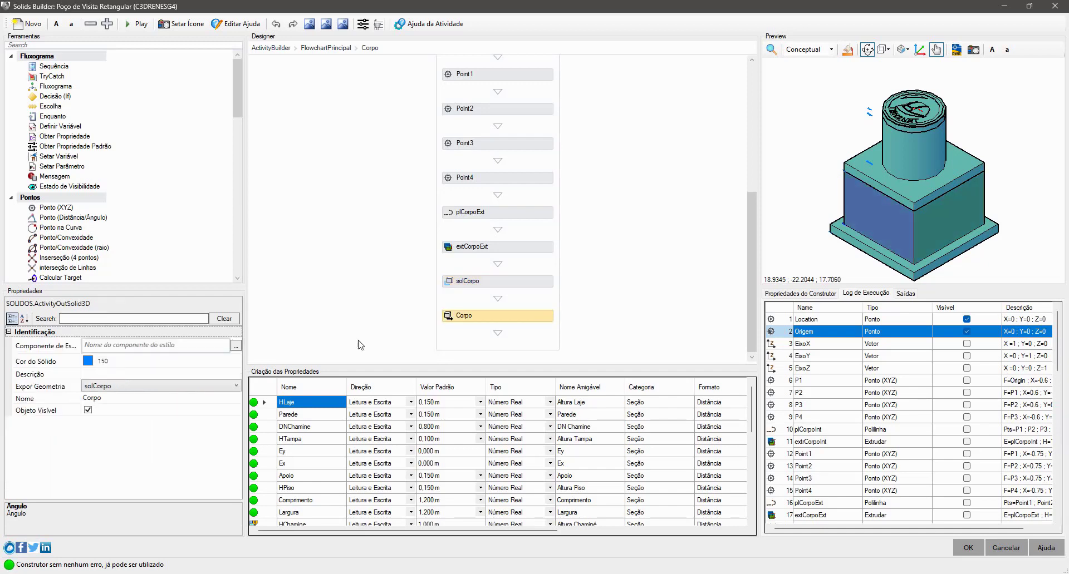
pyautogui.click(159, 347)
pyautogui.write('"a')
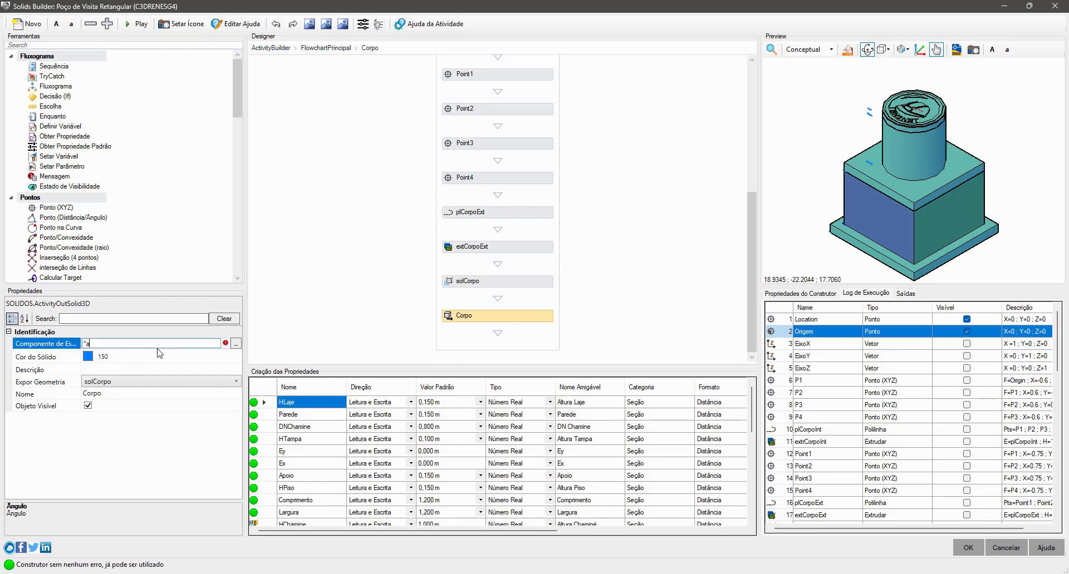
pyautogui.write('lvenaria"')
pyautogui.press('Return')
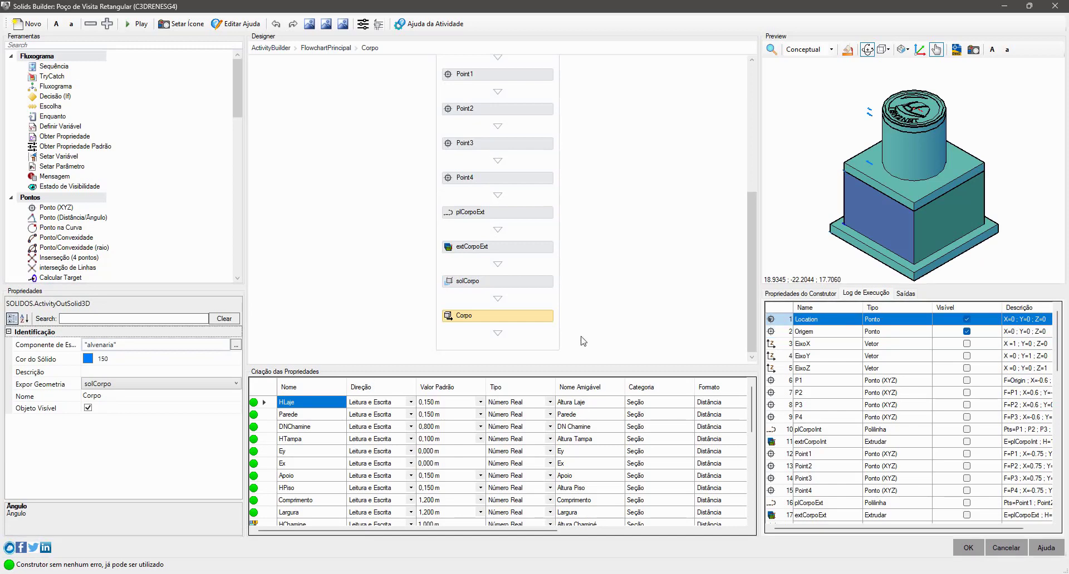
# - Open the Piso sequence from FlowchartPrincipal and set the style component of its Piso output solid to "concreto"
pyautogui.click(867, 250)
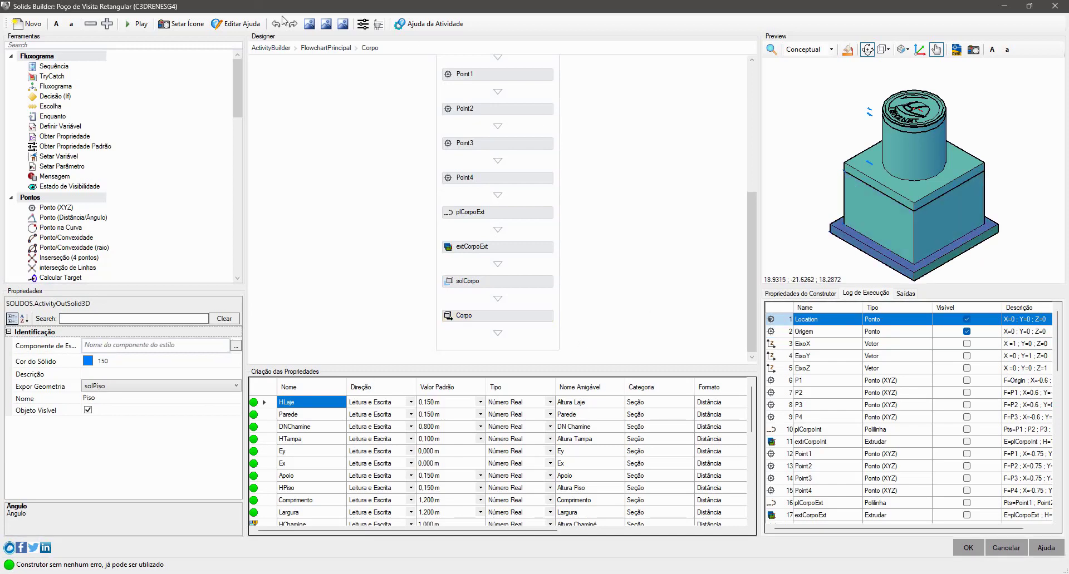
pyautogui.click(325, 48)
pyautogui.scroll(-3, 468, 253)
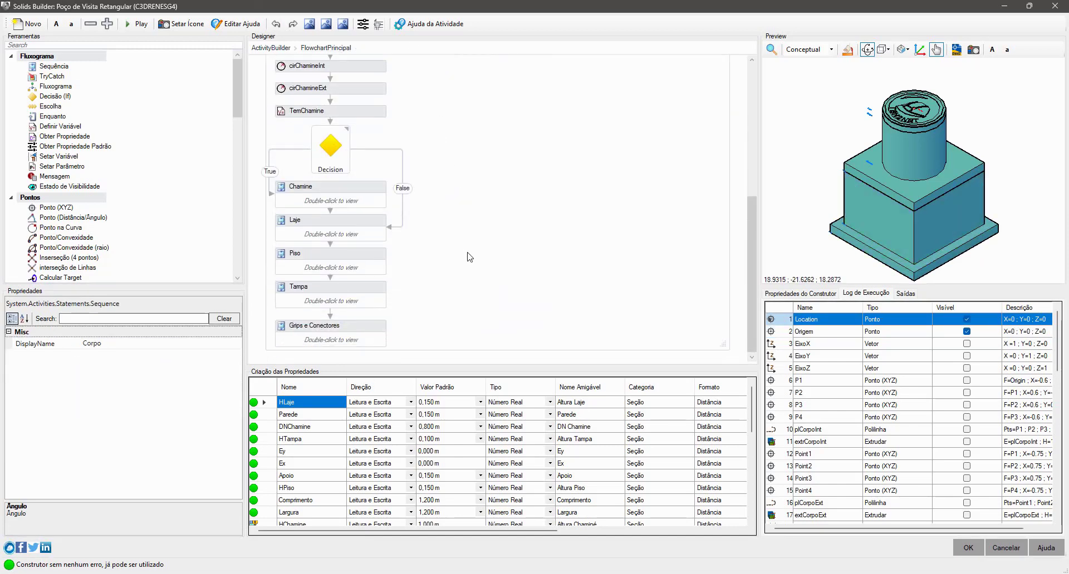
pyautogui.click(387, 271)
pyautogui.doubleClick(383, 271)
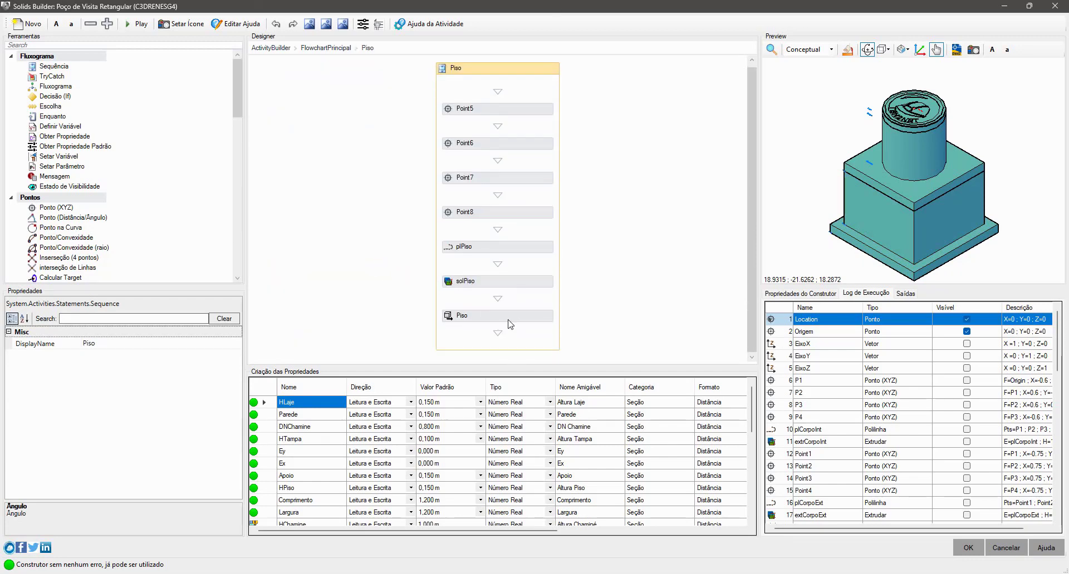
pyautogui.click(524, 322)
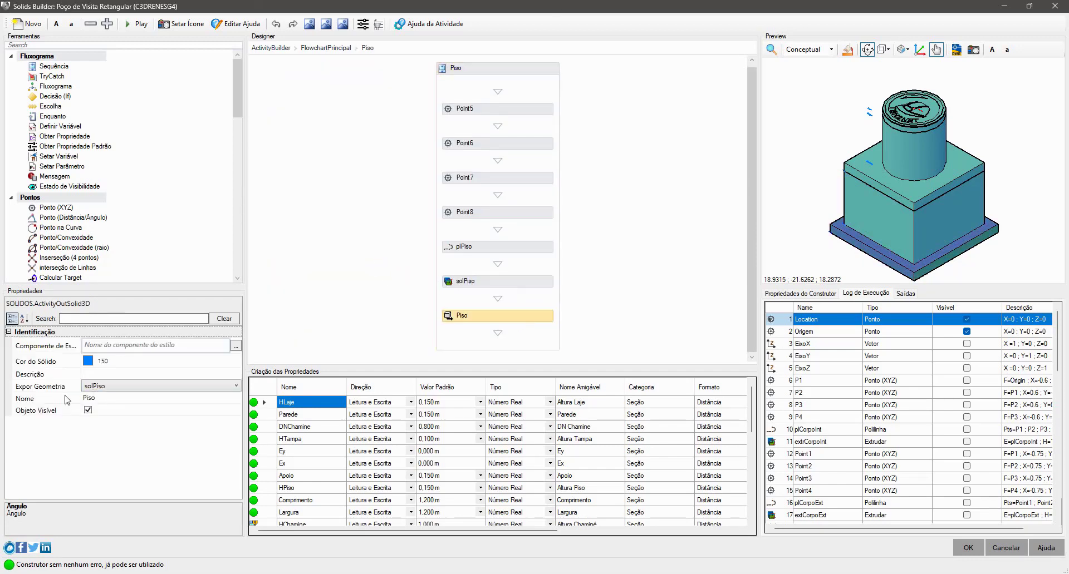
pyautogui.click(141, 343)
pyautogui.write('"concreto')
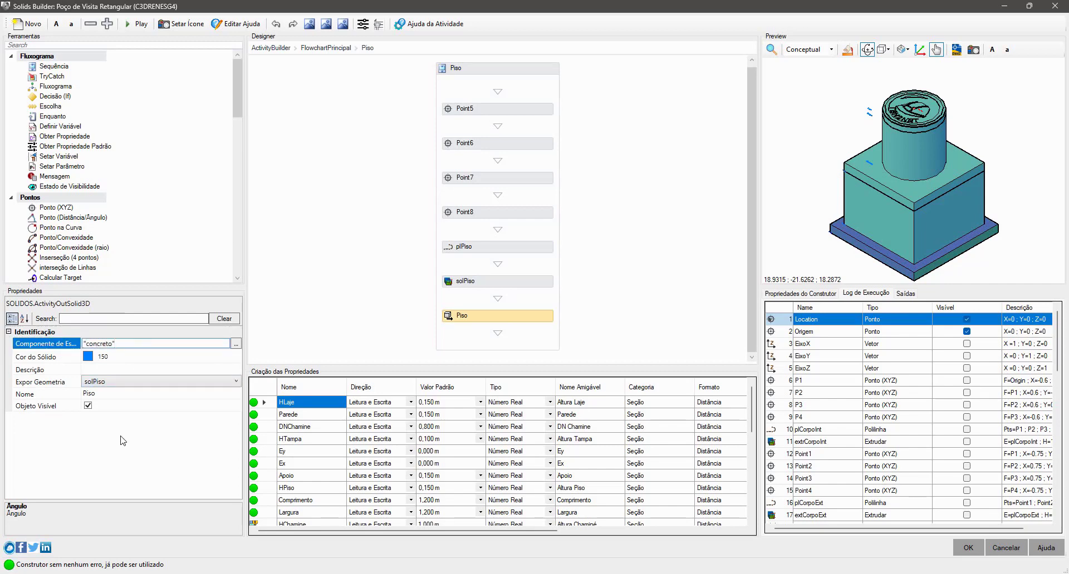
pyautogui.click(121, 435)
# - Open the Laje sequence from FlowchartPrincipal and set the style component of its Laje output solid to "concreto"
pyautogui.click(899, 197)
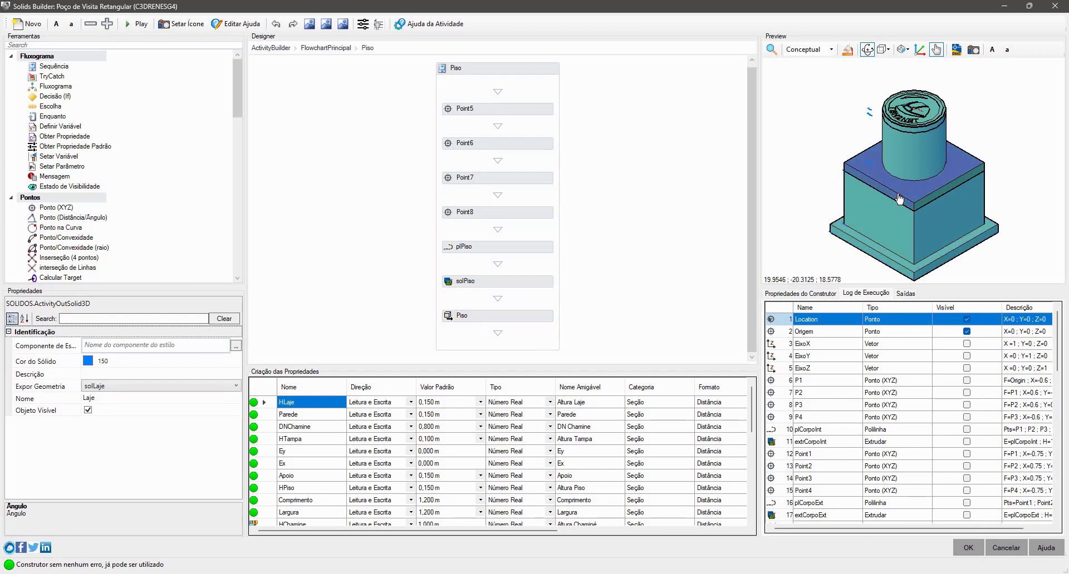
pyautogui.click(326, 48)
pyautogui.scroll(-4, 465, 260)
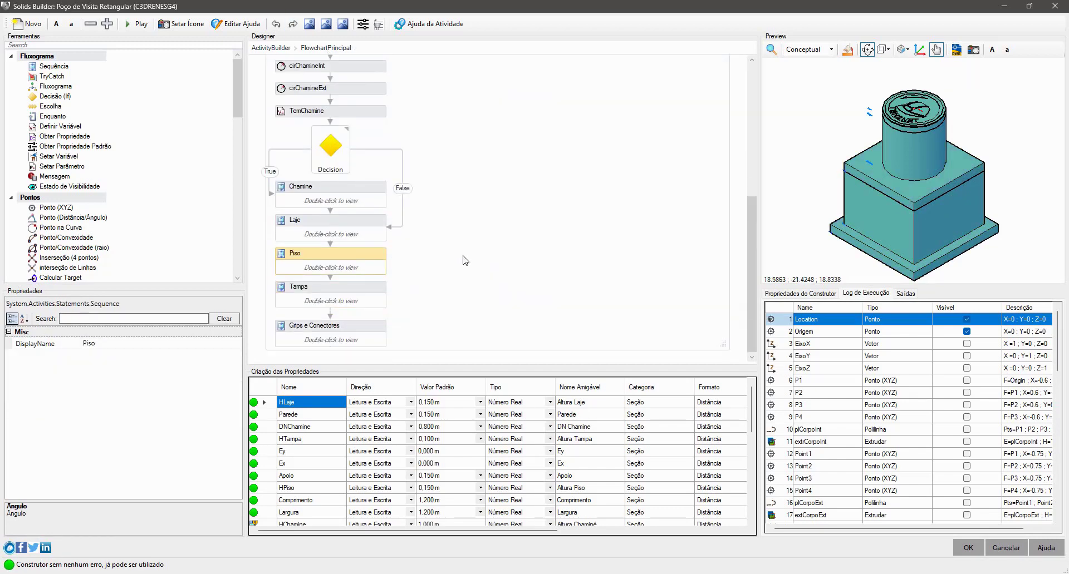
pyautogui.doubleClick(340, 225)
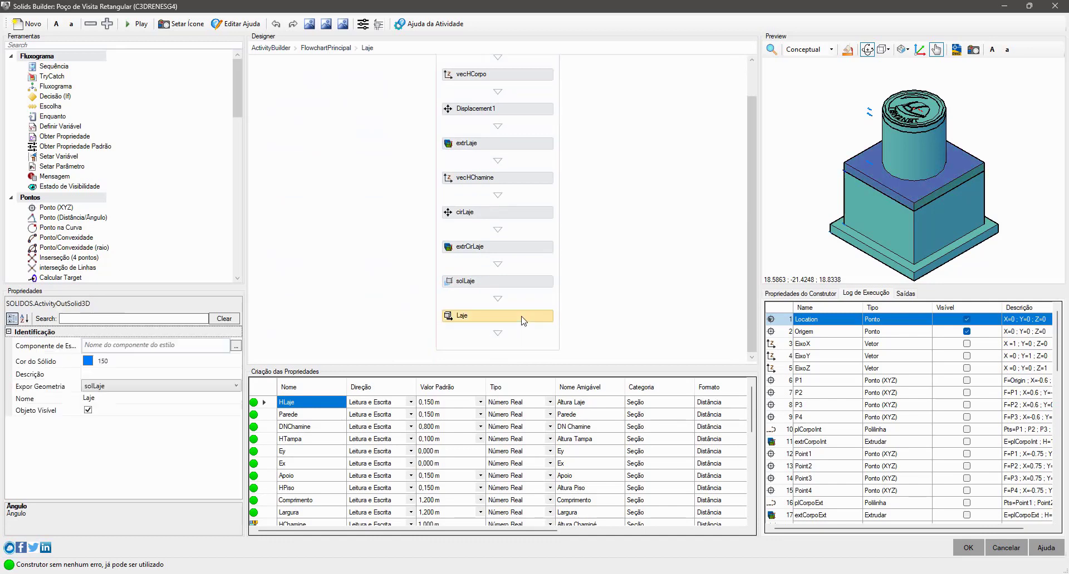
pyautogui.click(169, 347)
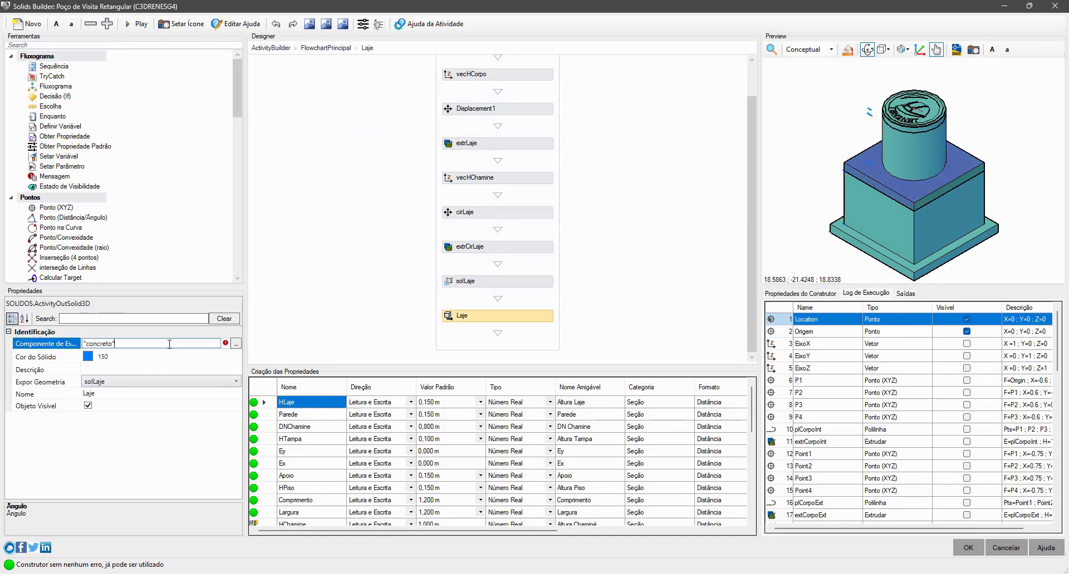
# - Select the chimney solid in the preview and set its style component to "tubo"
pyautogui.click(901, 156)
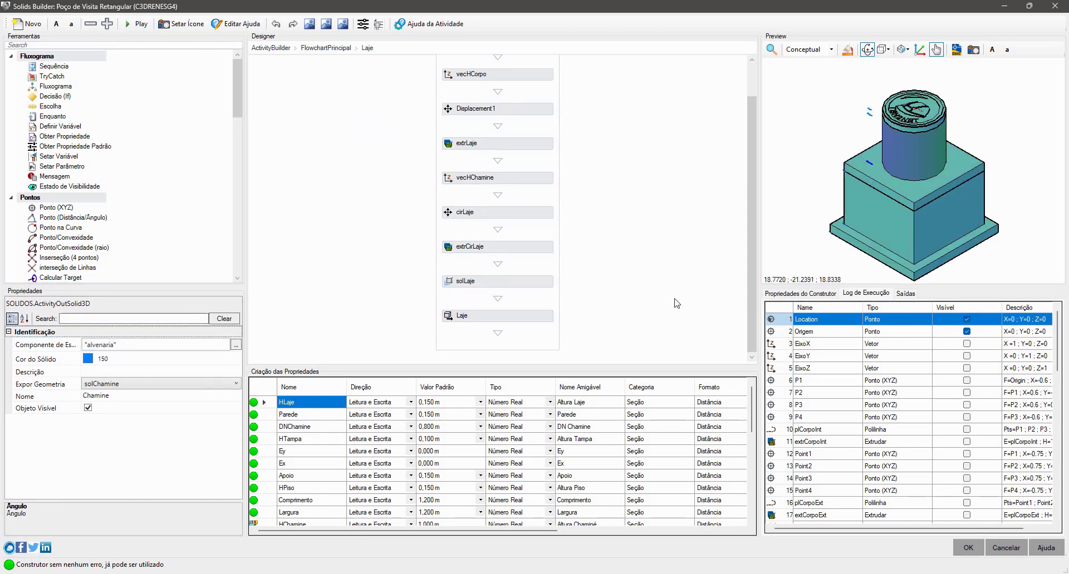
pyautogui.doubleClick(105, 344)
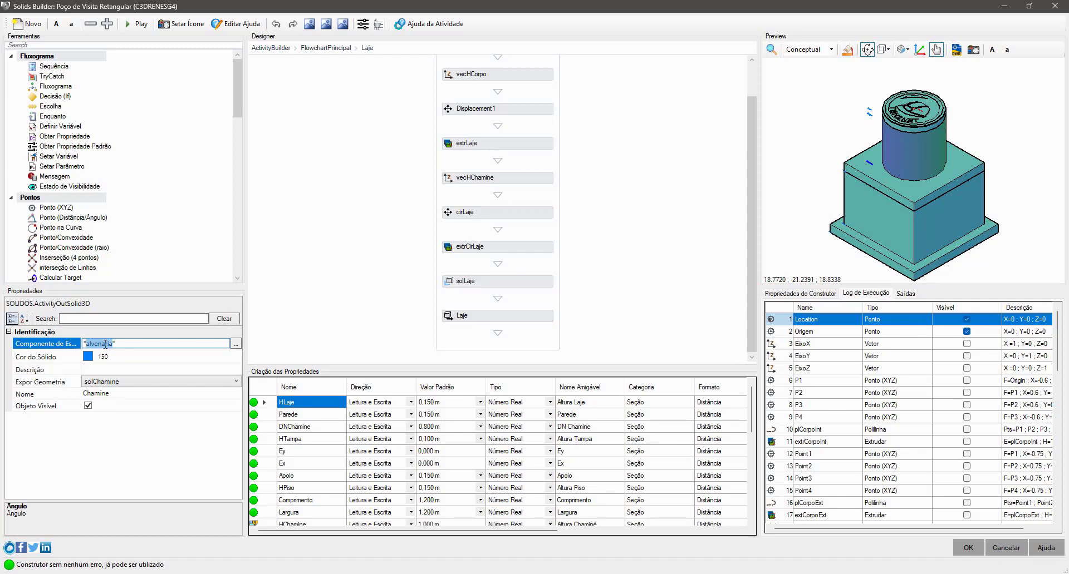
pyautogui.write('tubo')
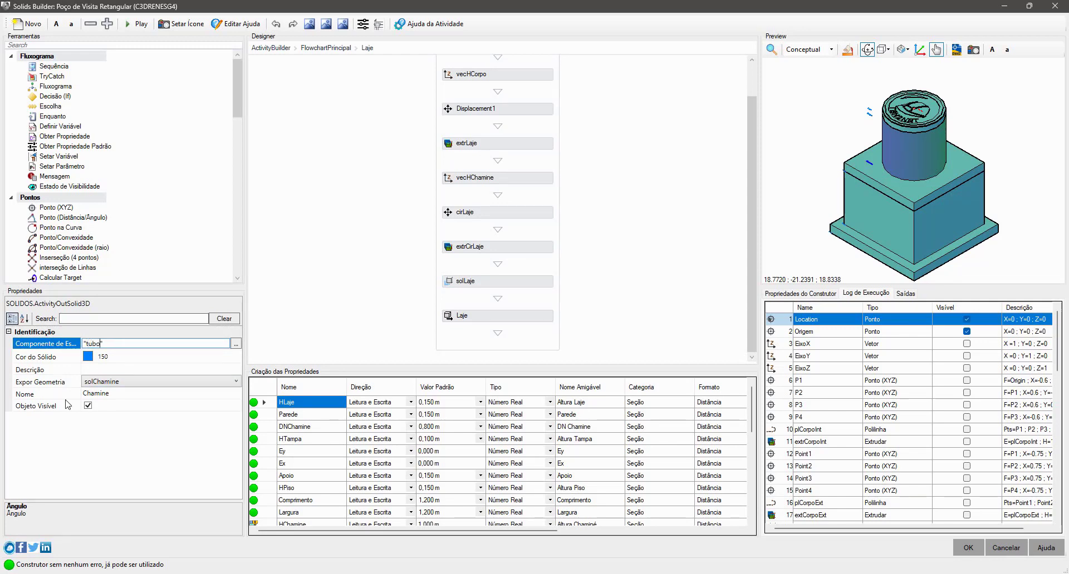
pyautogui.click(48, 384)
# - Set the Chamine solid's color to index 25
pyautogui.click(90, 360)
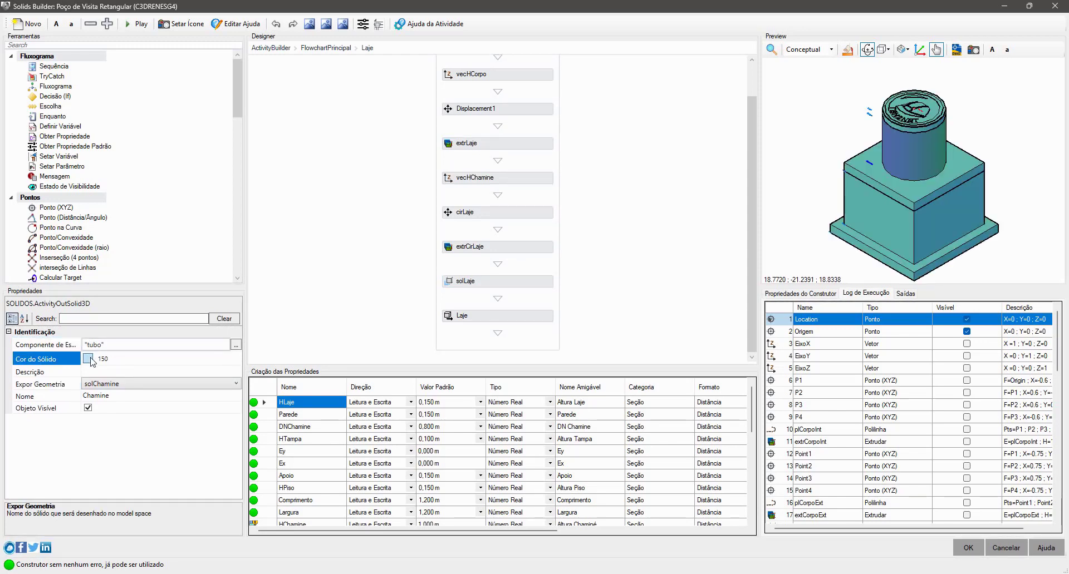
pyautogui.click(90, 359)
pyautogui.click(368, 261)
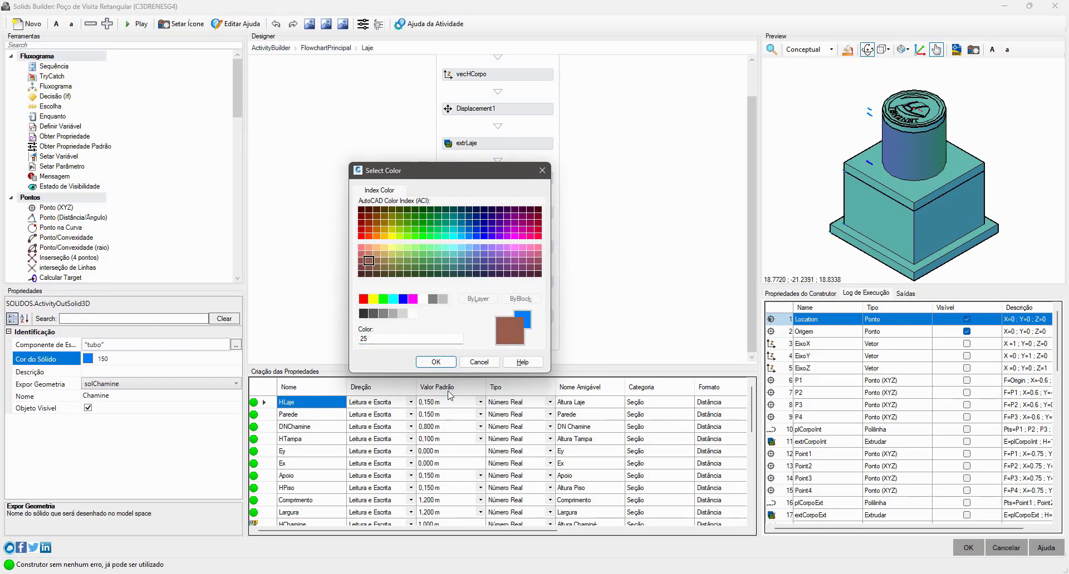
pyautogui.click(436, 362)
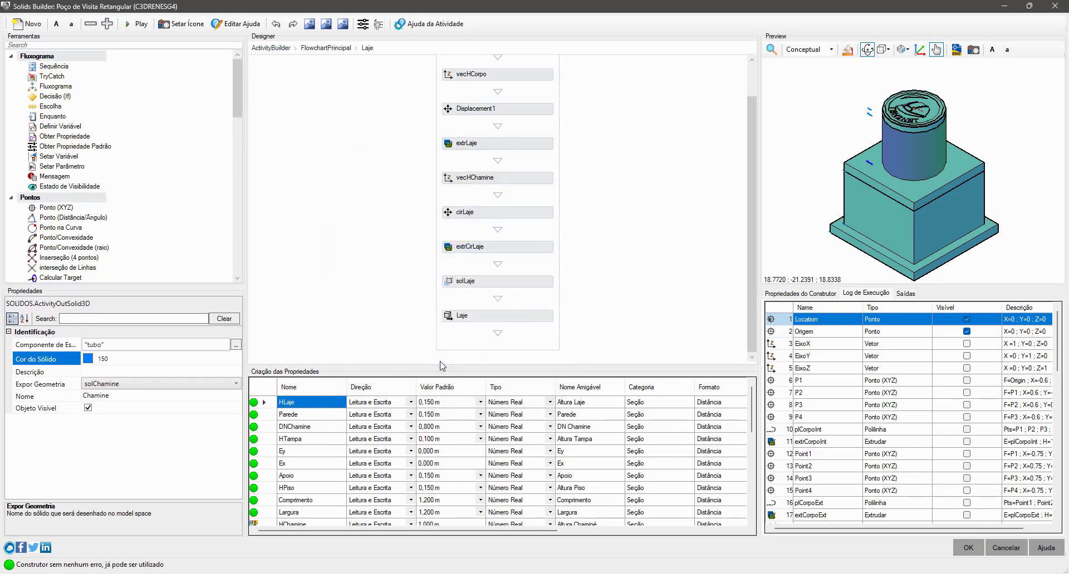
# - Select the Corpo solid in the preview and set its solid color to index 32
pyautogui.click(882, 198)
pyautogui.click(887, 222)
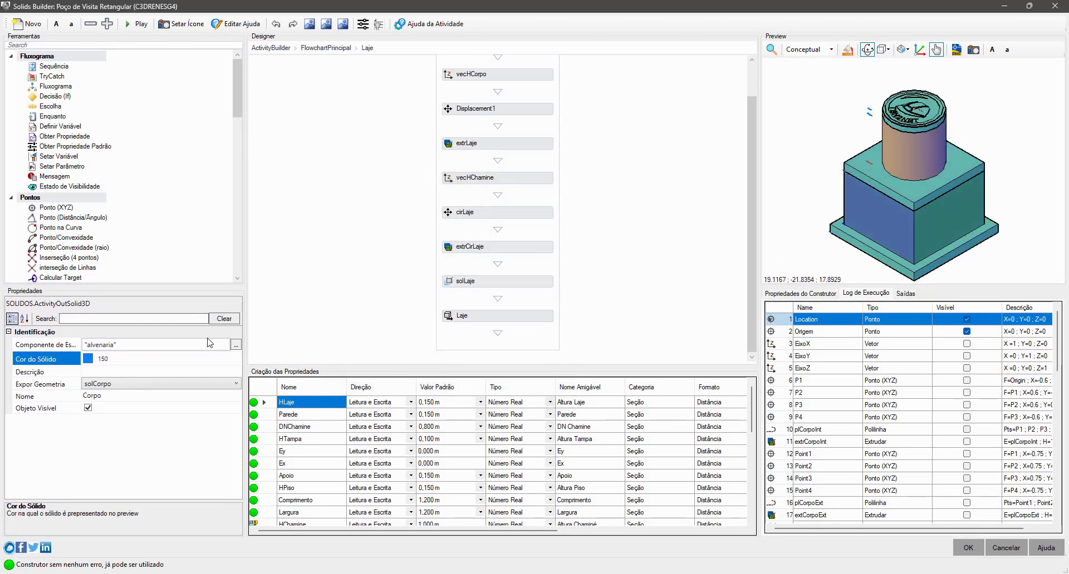
pyautogui.click(88, 361)
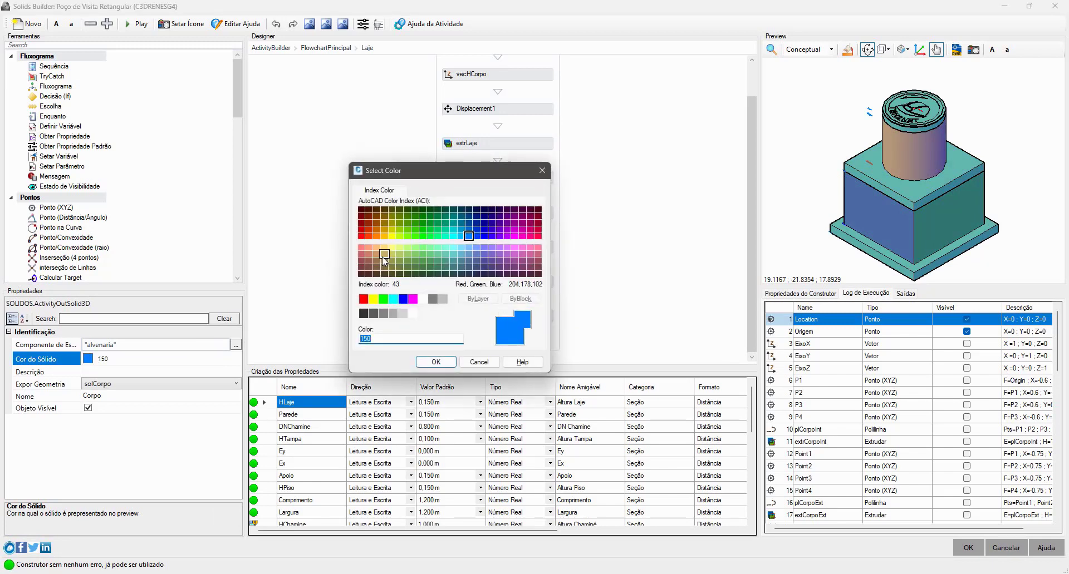
pyautogui.click(376, 230)
pyautogui.click(439, 363)
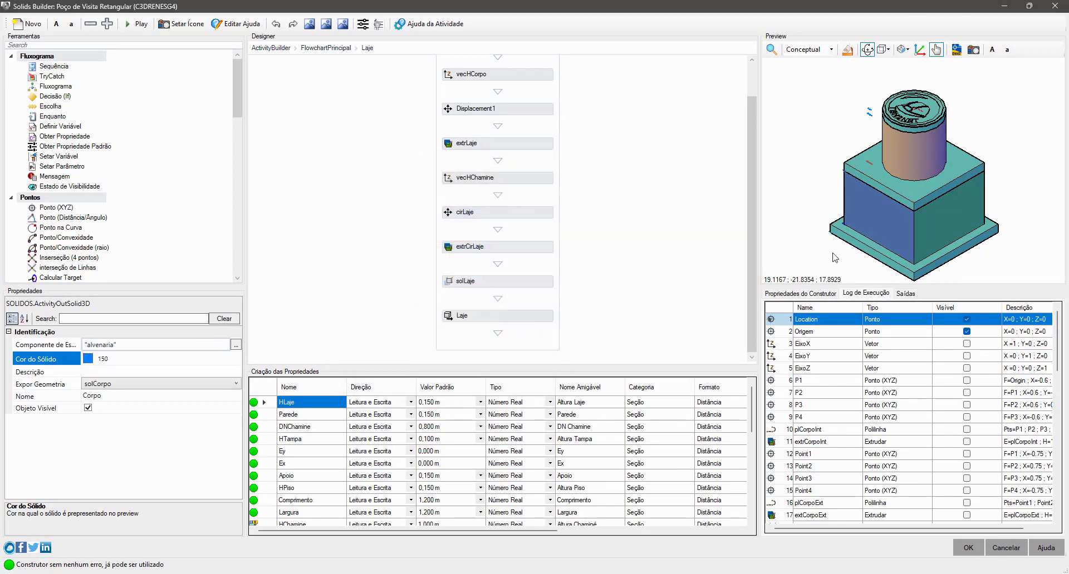
# - Select the Tampa solid in the preview and set its style component to "fofo"
pyautogui.click(877, 190)
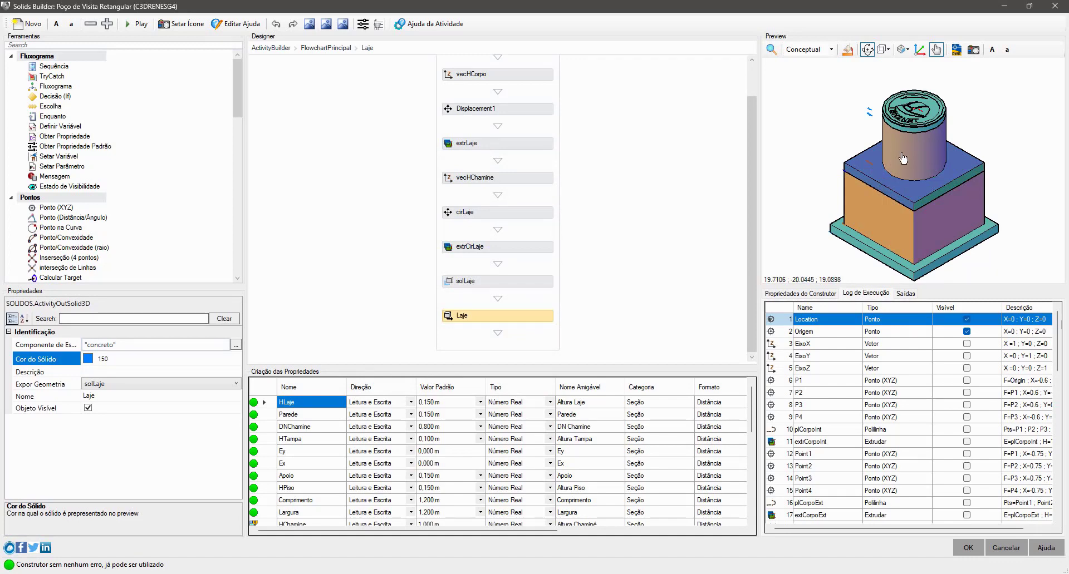
pyautogui.click(914, 134)
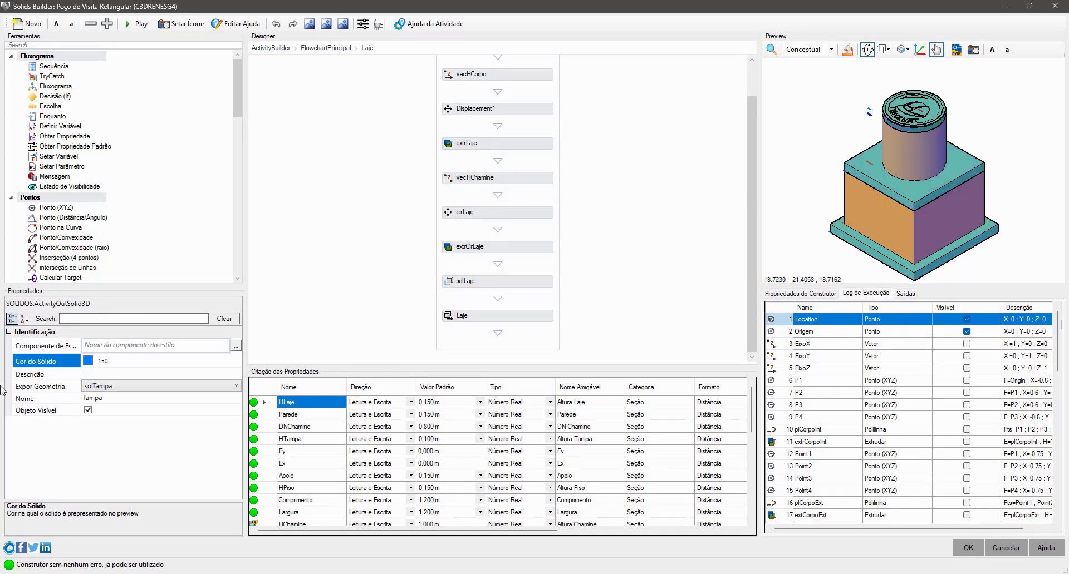
pyautogui.click(110, 344)
pyautogui.write('"fofo')
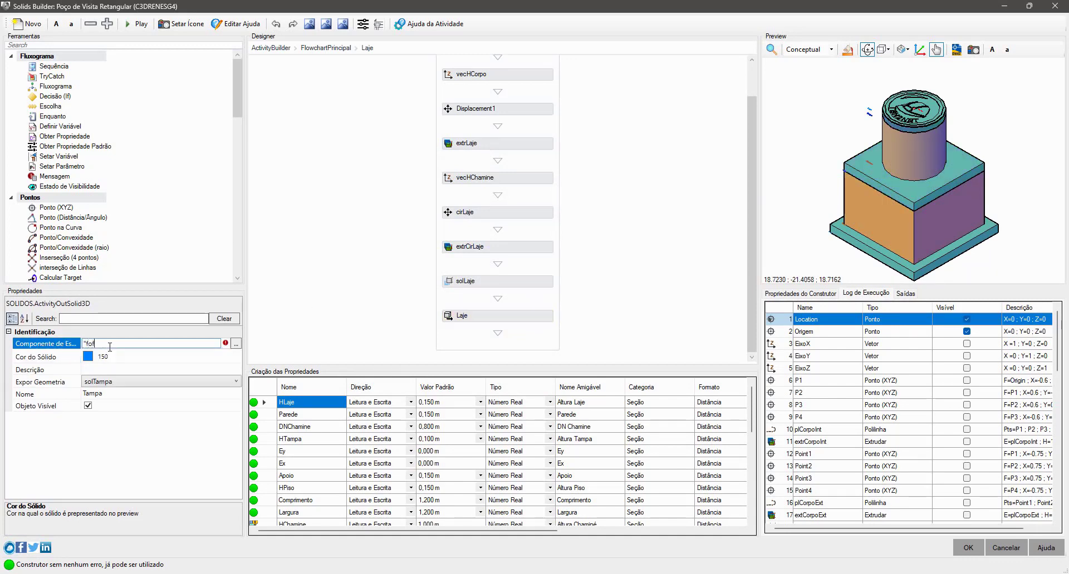
pyautogui.click(44, 343)
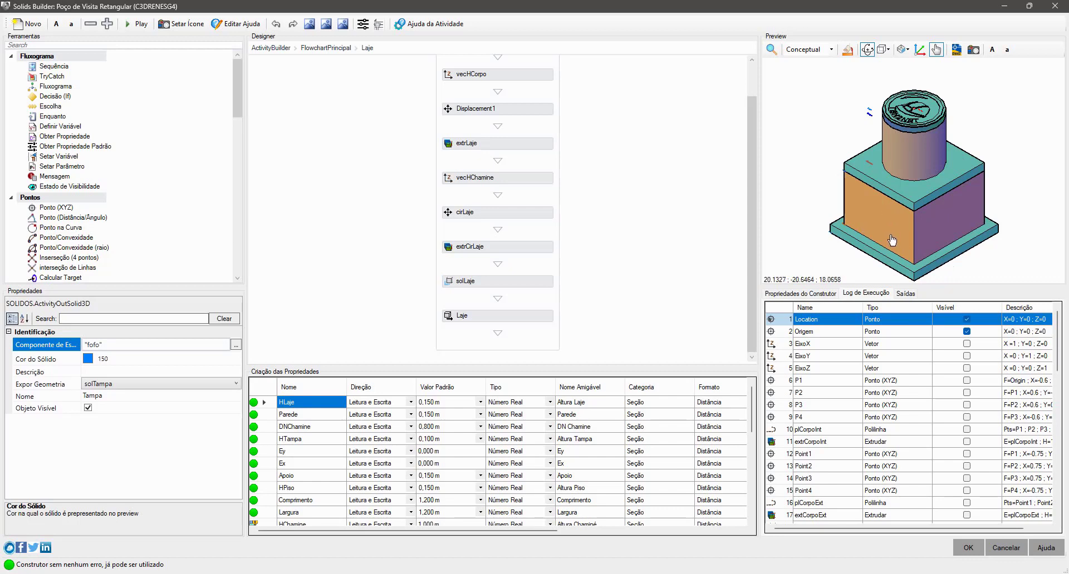
# - Check the style components and colors of the Corpo, Piso and Chamine solids, and accept the builder changes
pyautogui.click(857, 215)
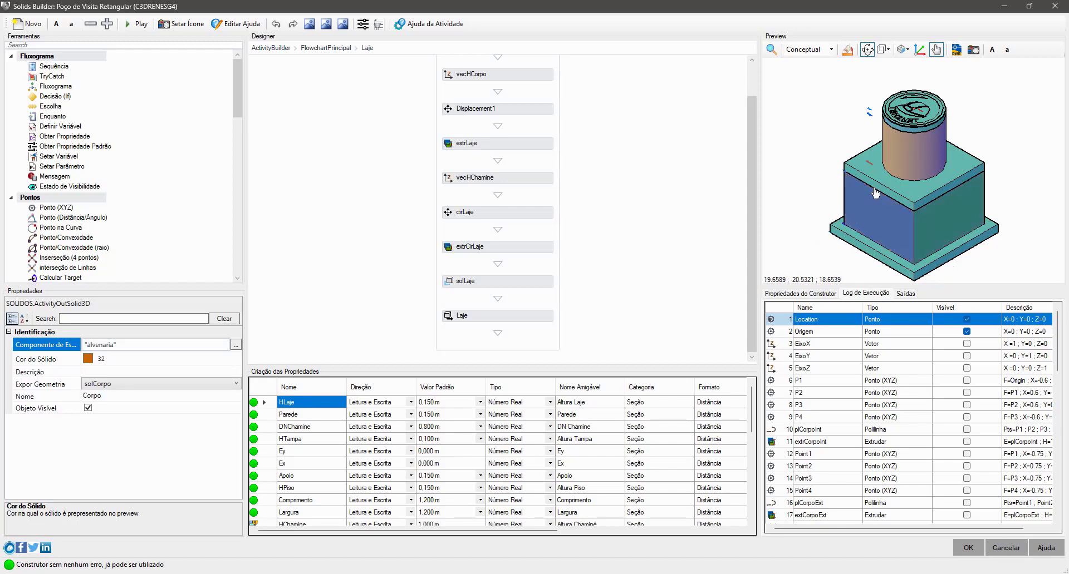
pyautogui.click(876, 255)
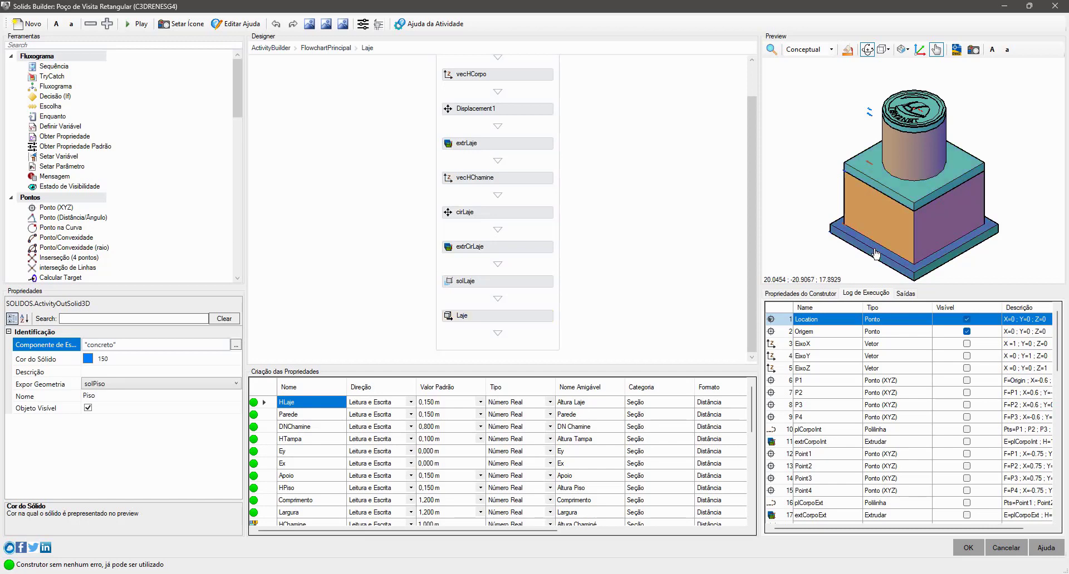
pyautogui.click(934, 139)
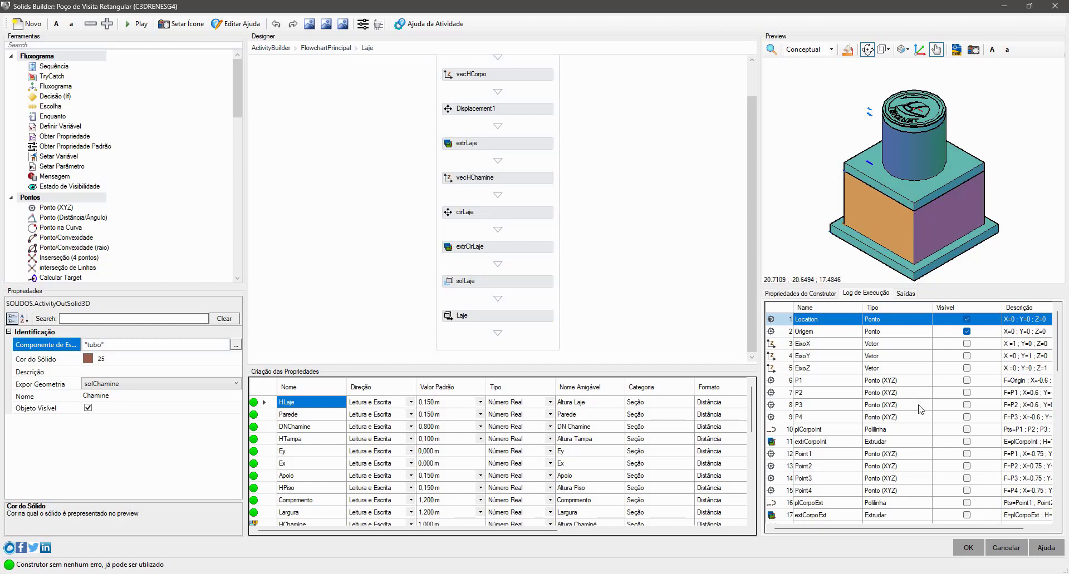
pyautogui.scroll(-13, 919, 410)
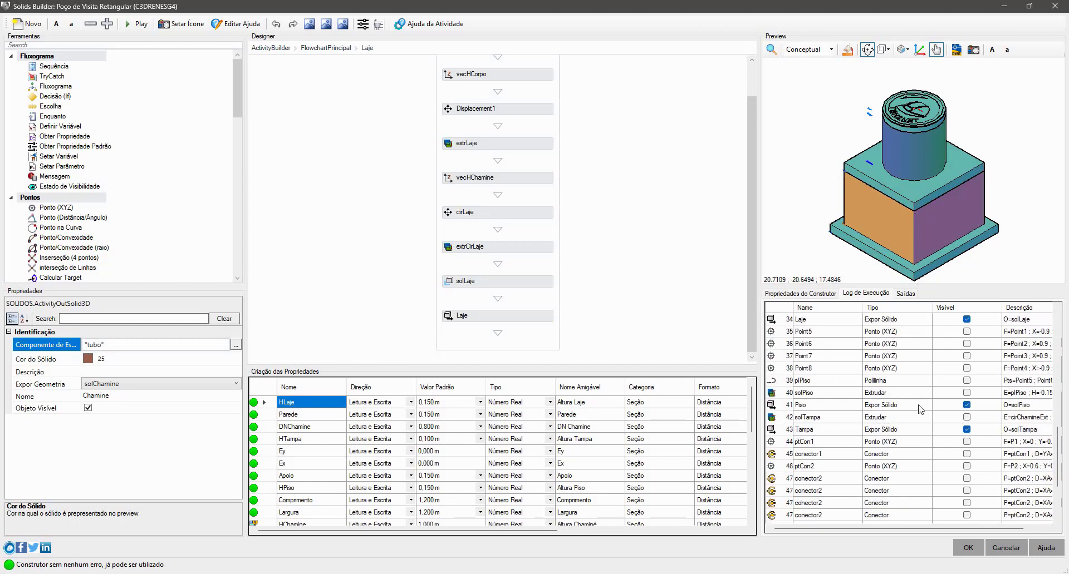
pyautogui.click(969, 552)
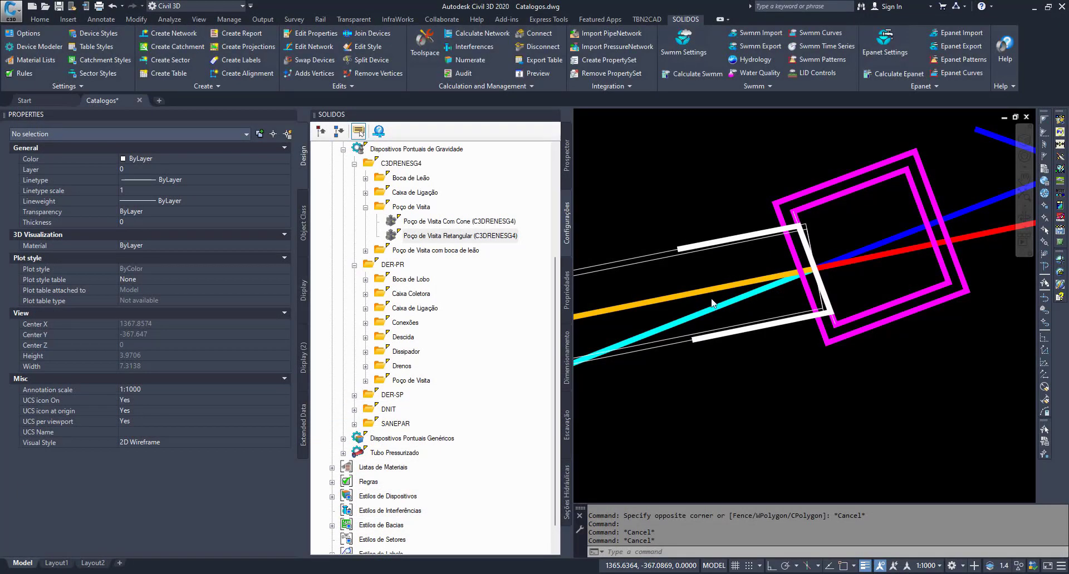
# - Examine the rectangular manhole and its incoming pipe in the plan drawing, selecting each of them in turn
pyautogui.scroll(-10, 792, 362)
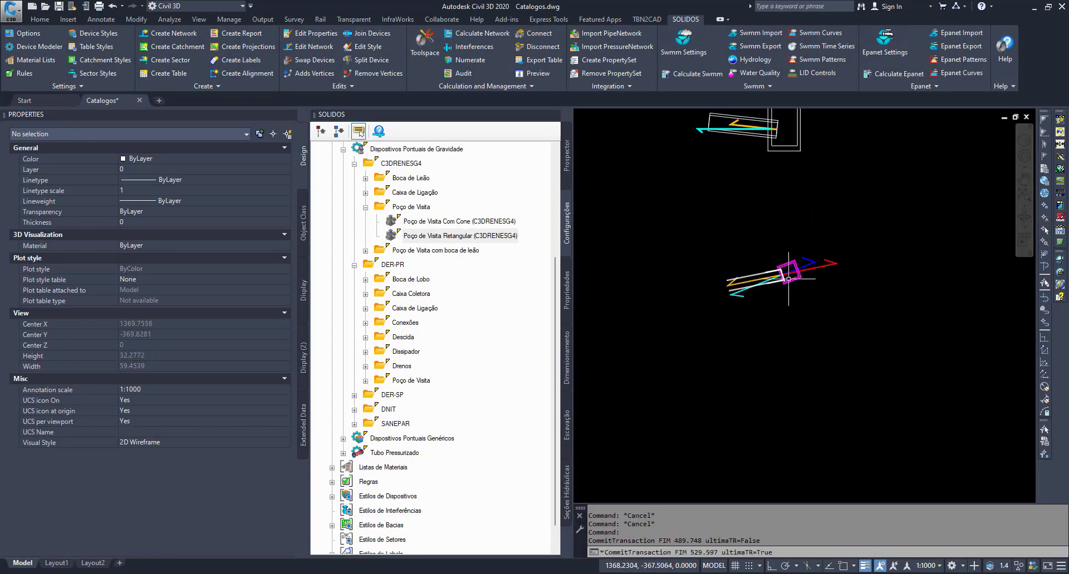
pyautogui.moveTo(792, 361)
pyautogui.mouseDown(button='middle')
pyautogui.moveTo(844, 298)
pyautogui.moveTo(969, 257)
pyautogui.moveTo(865, 281)
pyautogui.mouseUp(button='middle')
pyautogui.scroll(2, 880, 287)
pyautogui.scroll(5, 866, 282)
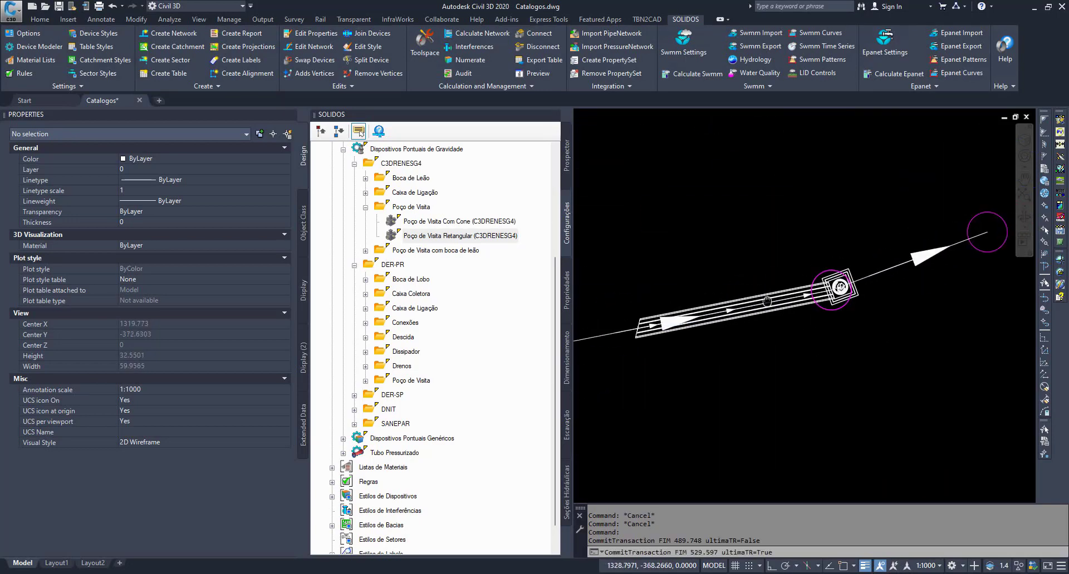
pyautogui.scroll(2, 865, 282)
pyautogui.click(826, 250)
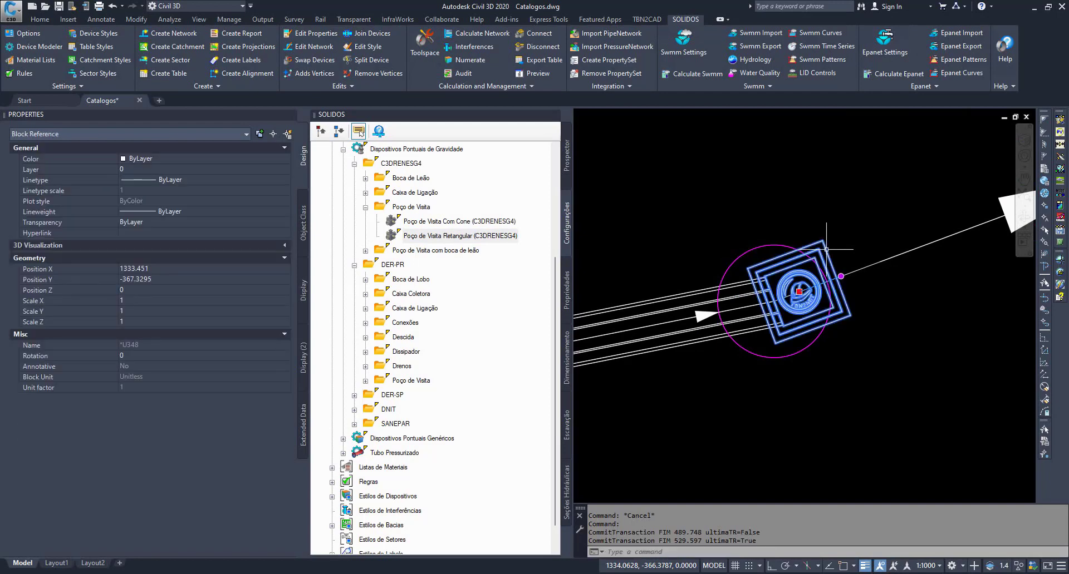
pyautogui.press('Escape')
pyautogui.click(773, 303)
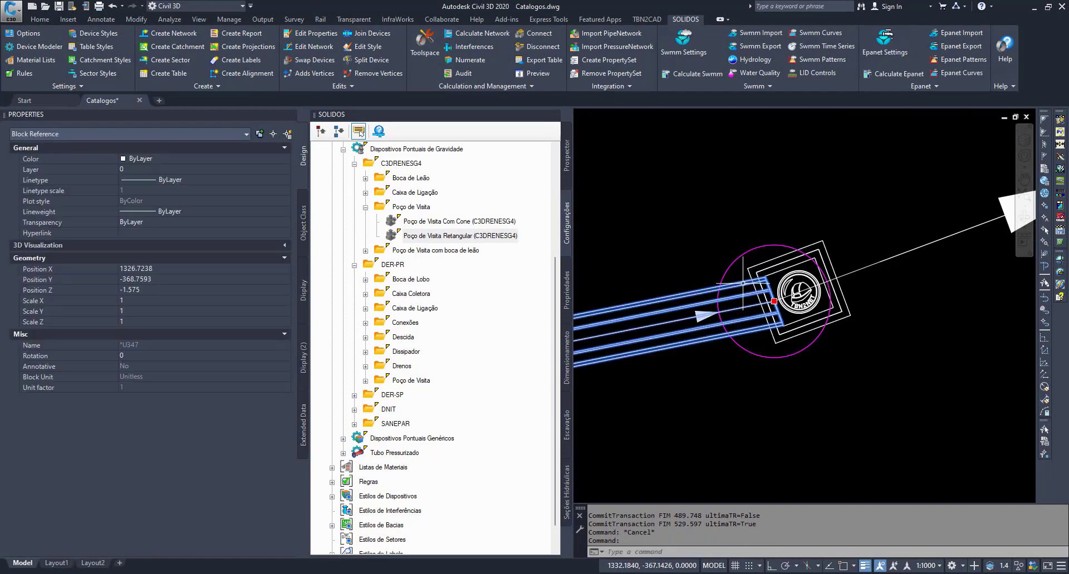
pyautogui.scroll(4, 774, 304)
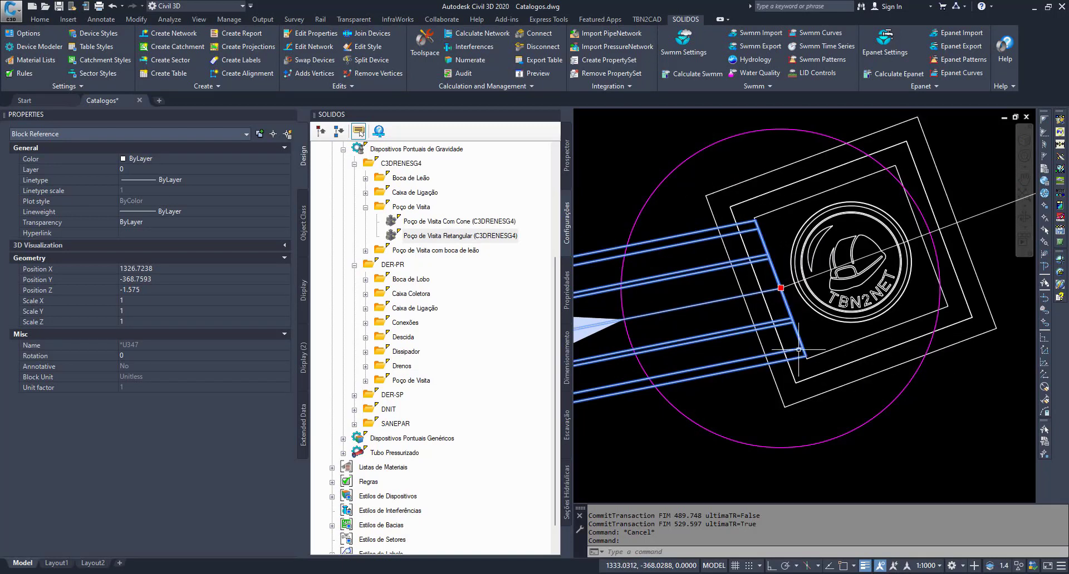
pyautogui.press('Escape')
pyautogui.press('Escape')
# - Preview the rectangular manhole in 3D to examine the pipe hole in its body, and close the preview
pyautogui.click(785, 206)
pyautogui.rightClick(785, 207)
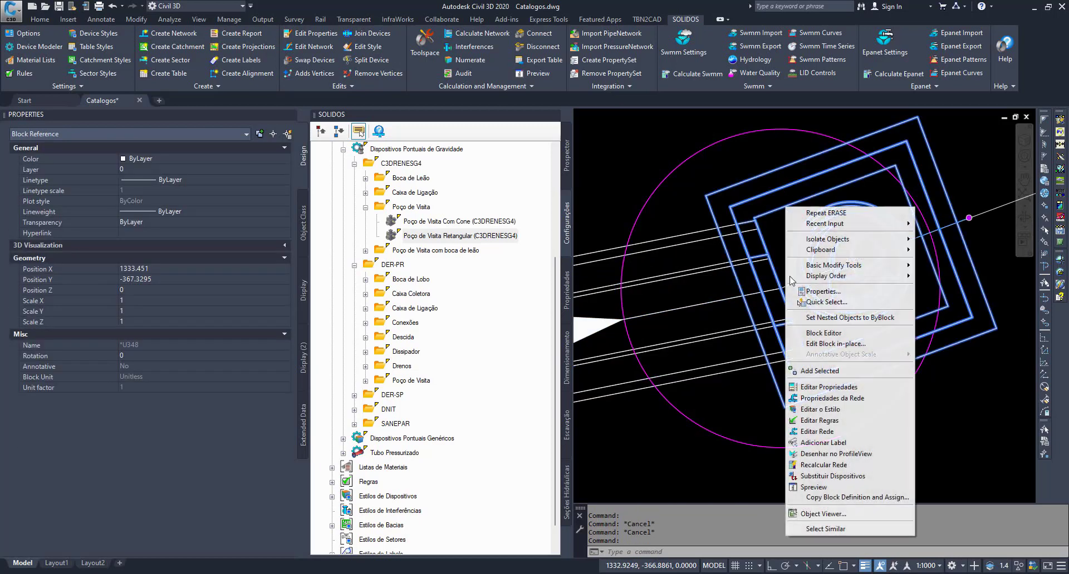
pyautogui.click(828, 486)
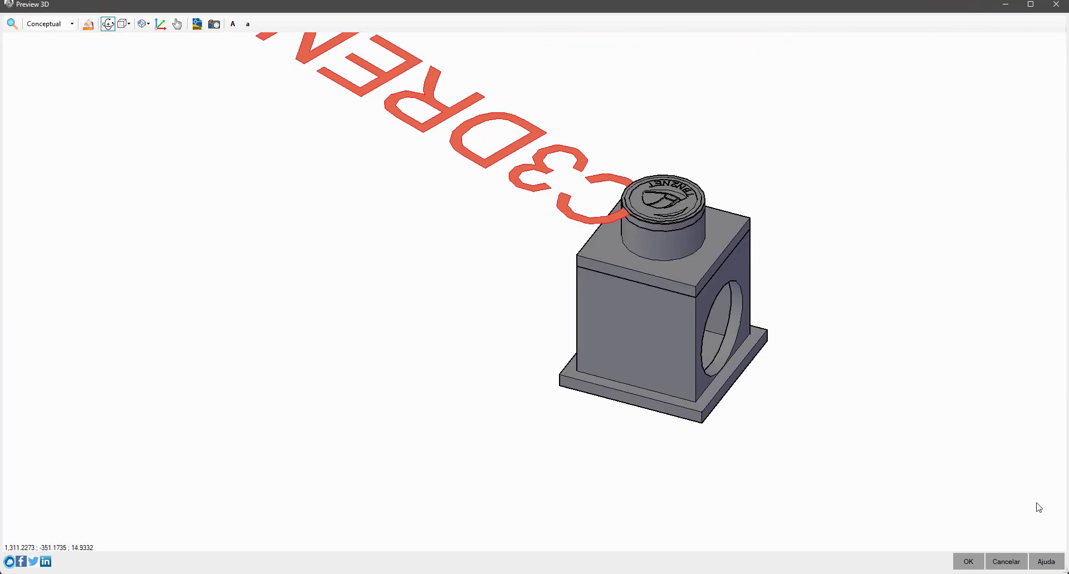
pyautogui.click(1006, 562)
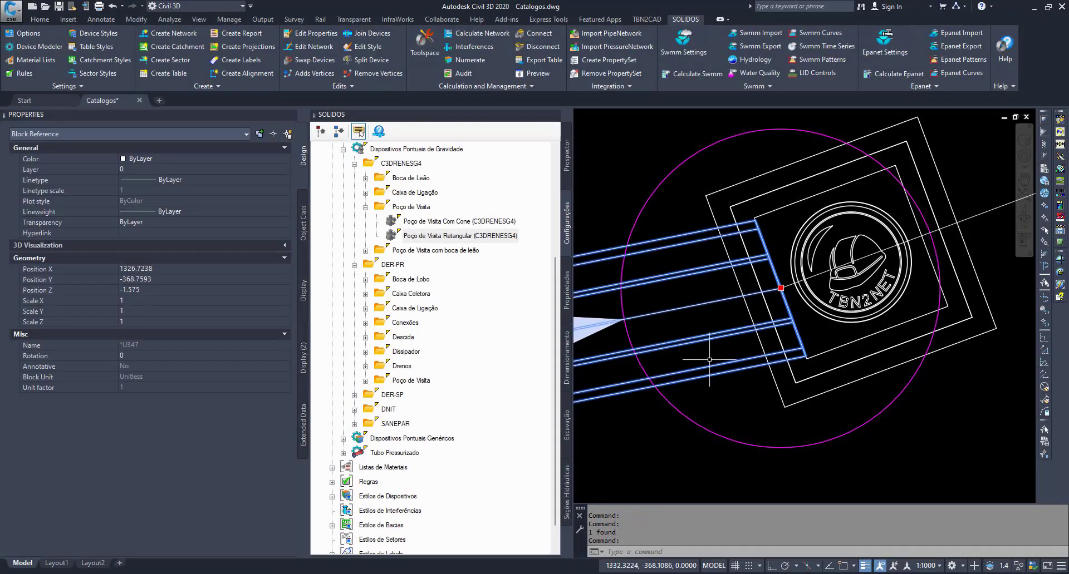
# - Examine the pipe in the profile view where it meets the rectangular manhole, and clear its selection
pyautogui.scroll(-12, 709, 360)
pyautogui.moveTo(743, 298); pyautogui.dragTo(791, 369, button='middle')
pyautogui.scroll(5, 786, 331)
pyautogui.press('Escape')
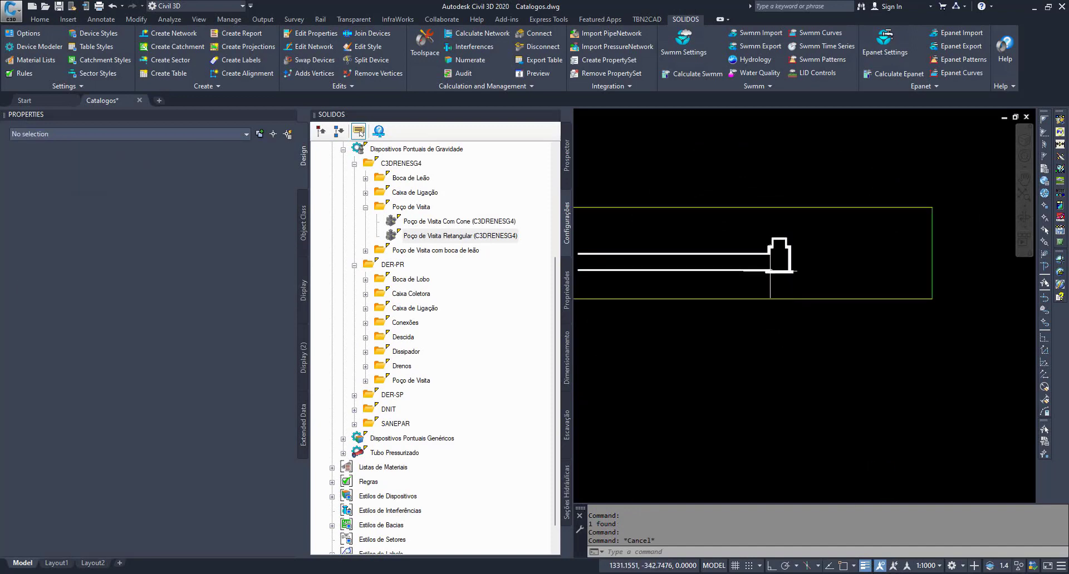
pyautogui.click(770, 271)
pyautogui.scroll(1, 768, 258)
pyautogui.scroll(-2, 786, 252)
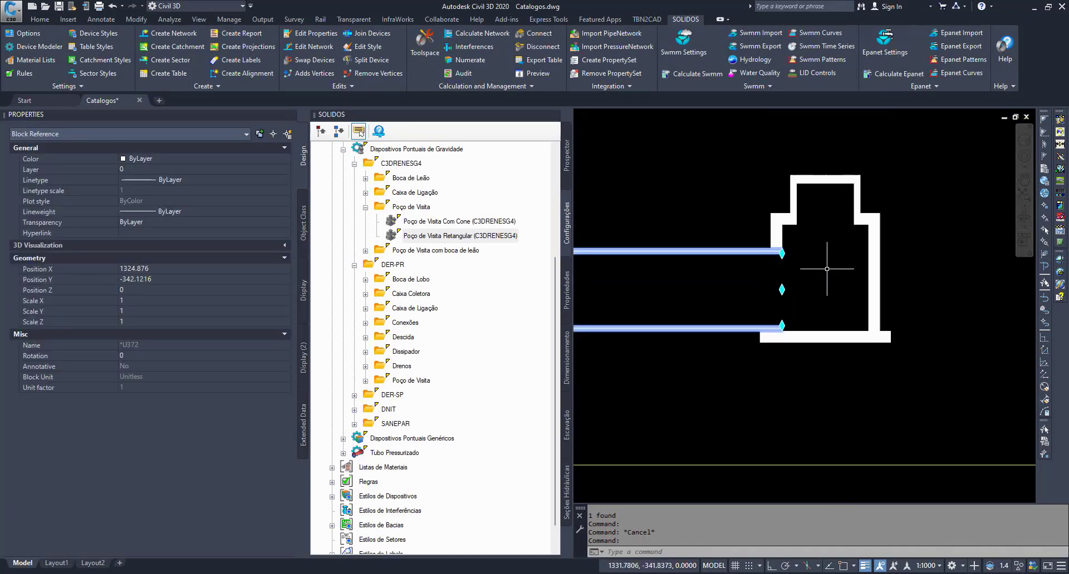
pyautogui.moveTo(825, 282)
pyautogui.mouseDown(button='middle')
pyautogui.moveTo(862, 295)
pyautogui.moveTo(836, 299)
pyautogui.mouseUp(button='middle')
pyautogui.press('Escape')
# - Examine the rectangular manhole's cut section in the profile view by selecting it, and clear the selection
pyautogui.click(808, 268)
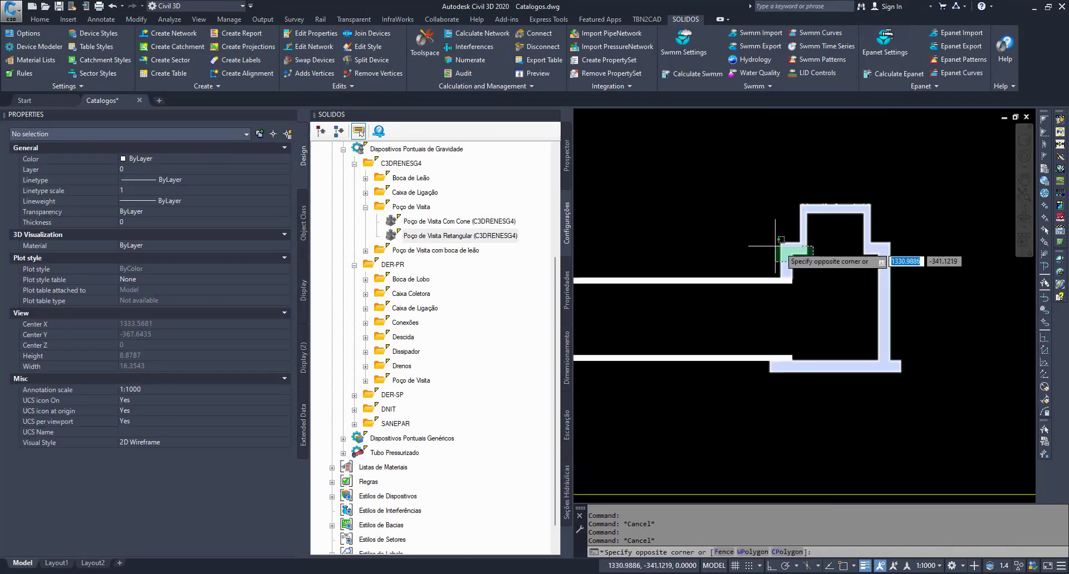
pyautogui.click(774, 248)
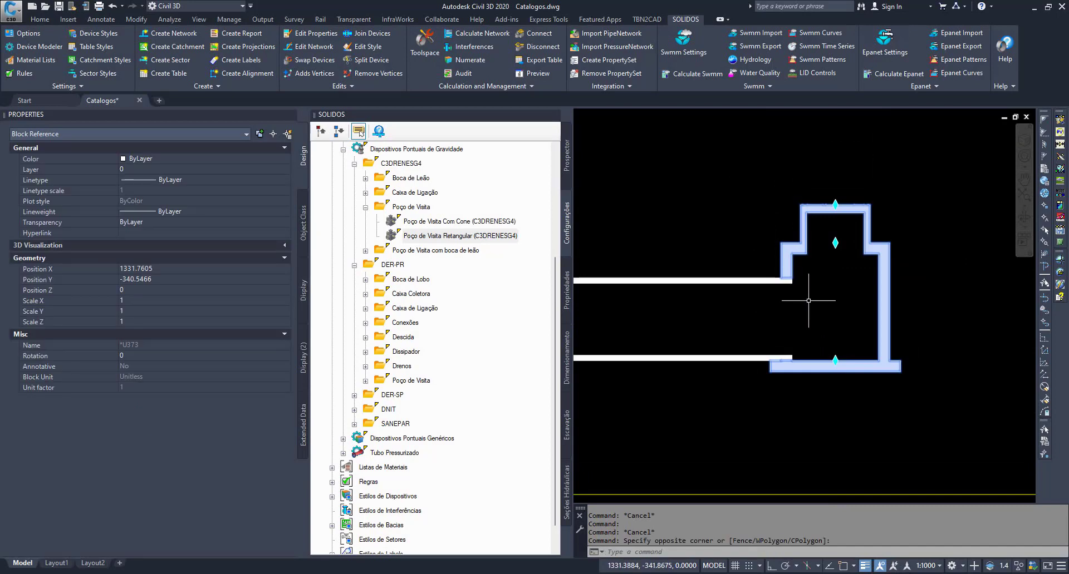
pyautogui.press('Escape')
pyautogui.press('Escape')
pyautogui.press('Escape')
pyautogui.scroll(-8, 879, 336)
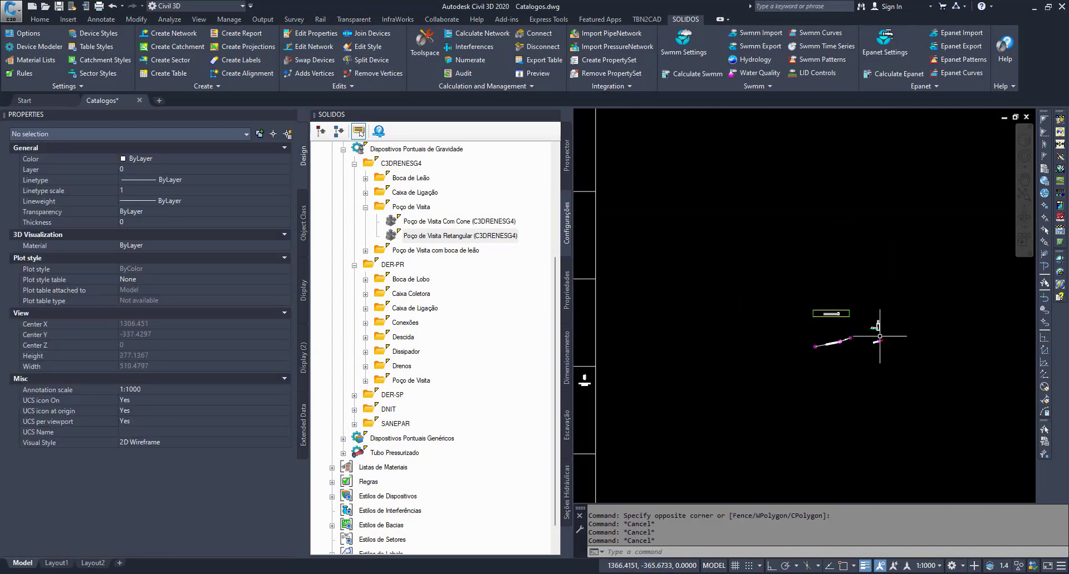